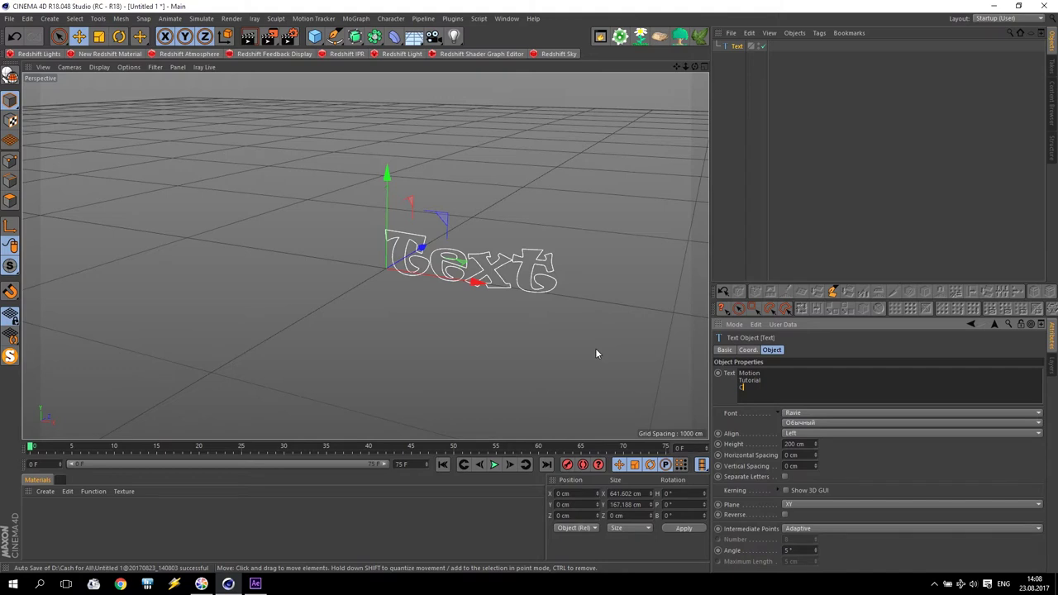
# Complete the text spline with the lines "Cinema 4D" and "by SV", and set its alignment to Middle
pyautogui.write('4D')
pyautogui.press('Return')
pyautogui.write('by SV')
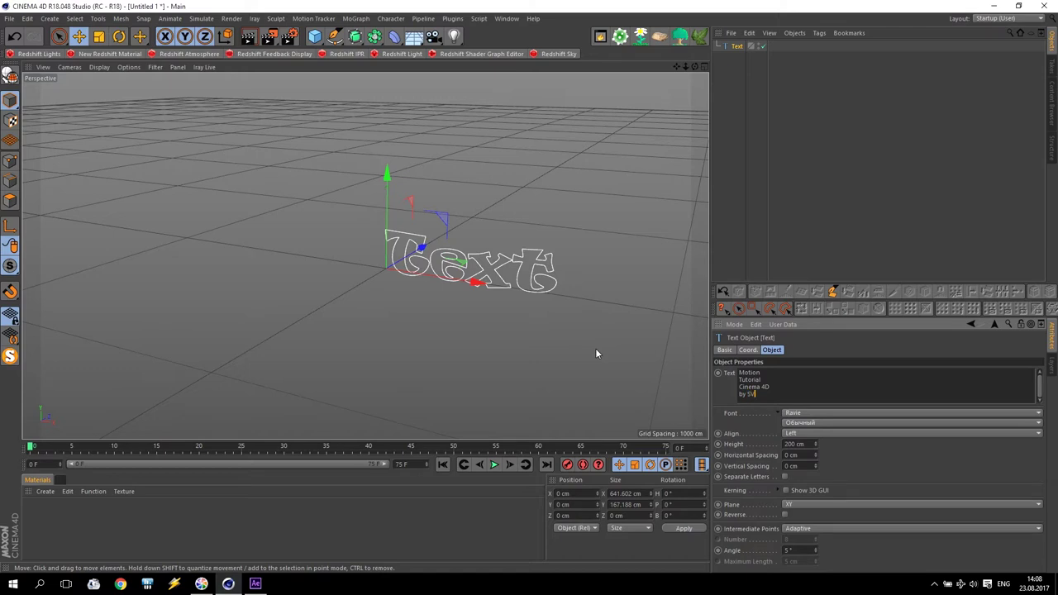
pyautogui.click(795, 455)
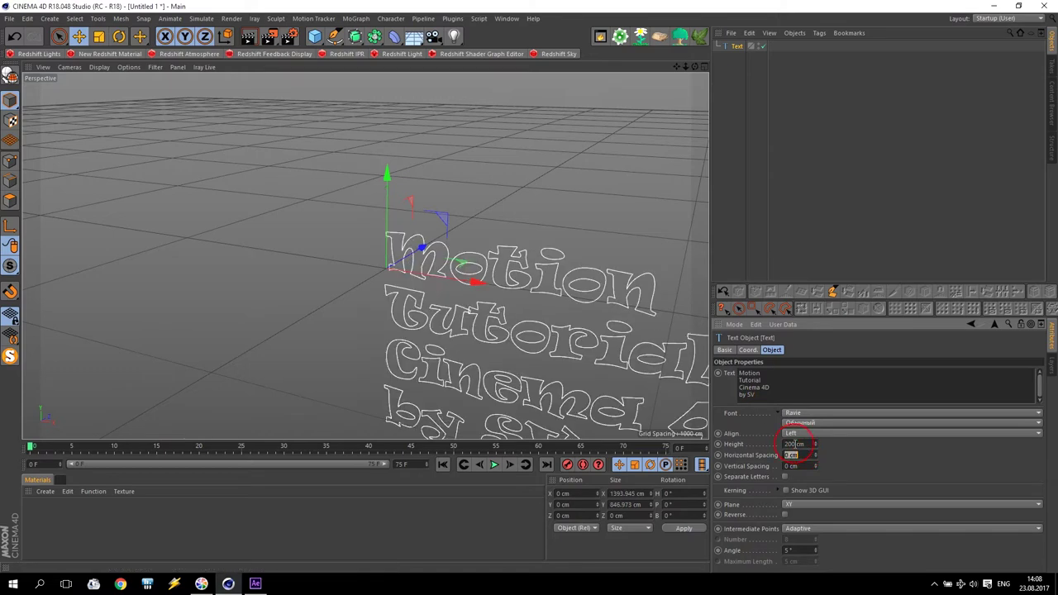
pyautogui.click(797, 436)
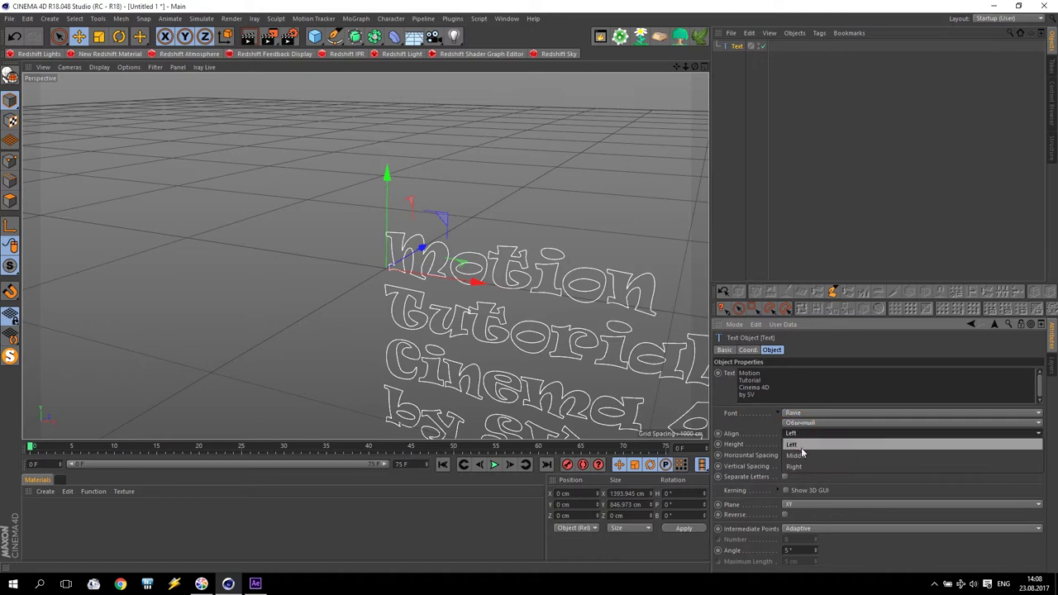
pyautogui.click(798, 453)
# Raise the text spline along the Y axis to about 276 cm
pyautogui.moveTo(387, 176); pyautogui.dragTo(387, 136)
pyautogui.middleClick(519, 290)
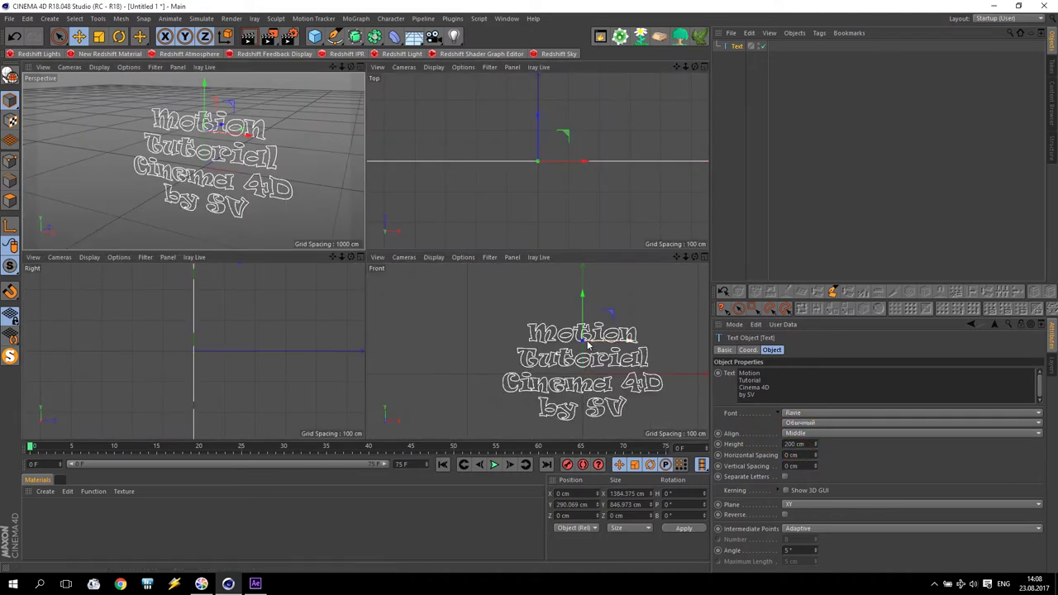
pyautogui.moveTo(582, 315); pyautogui.dragTo(582, 318)
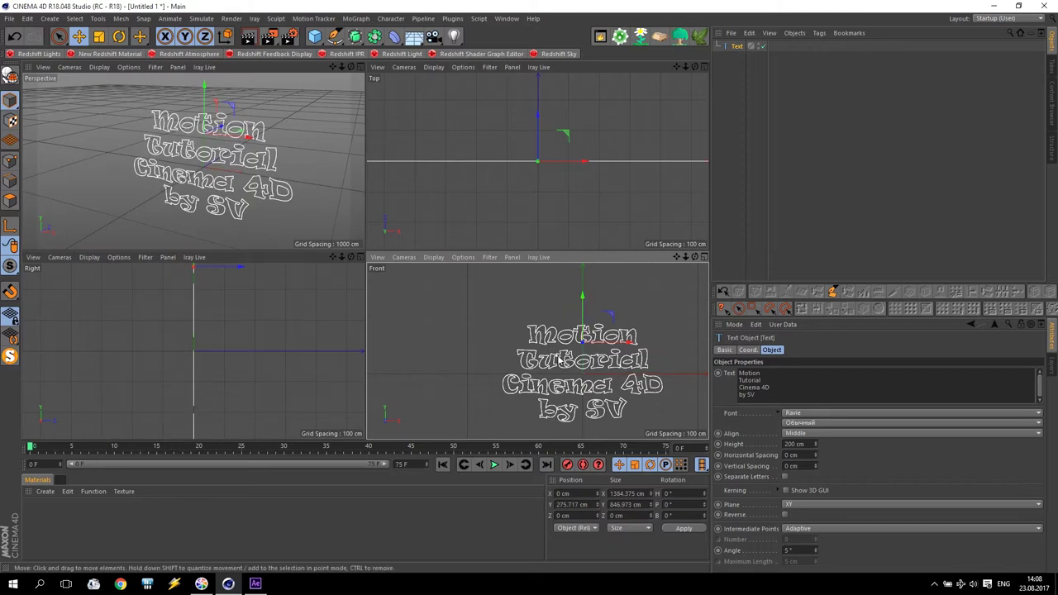
# Set the text's horizontal spacing to 20 cm so the overlapping letters separate
pyautogui.middleClick(583, 317)
pyautogui.scroll(-3, 556, 391)
pyautogui.scroll(5, 555, 390)
pyautogui.scroll(2, 557, 390)
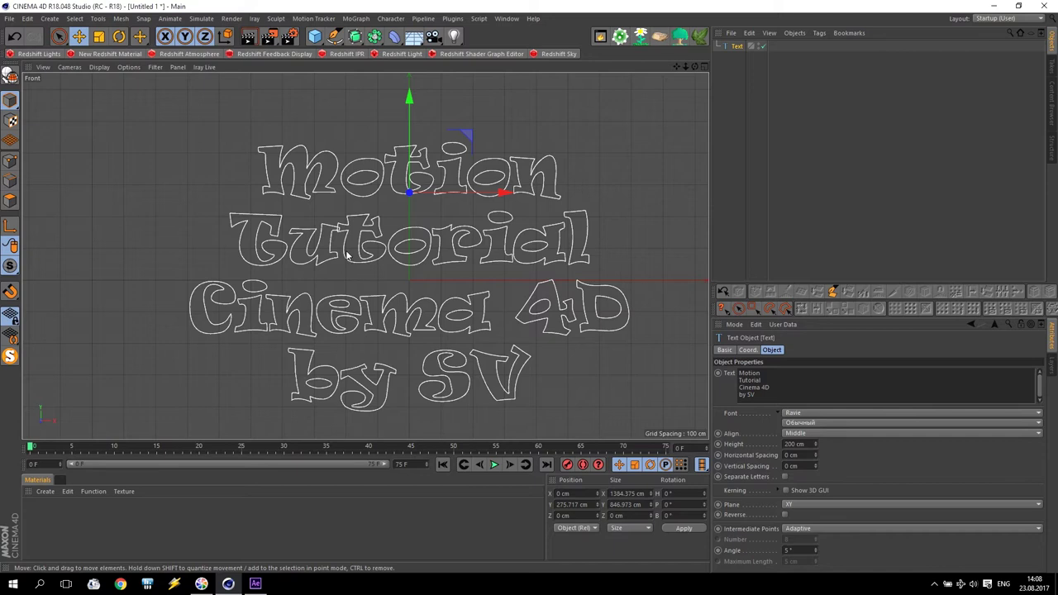
pyautogui.scroll(5, 338, 230)
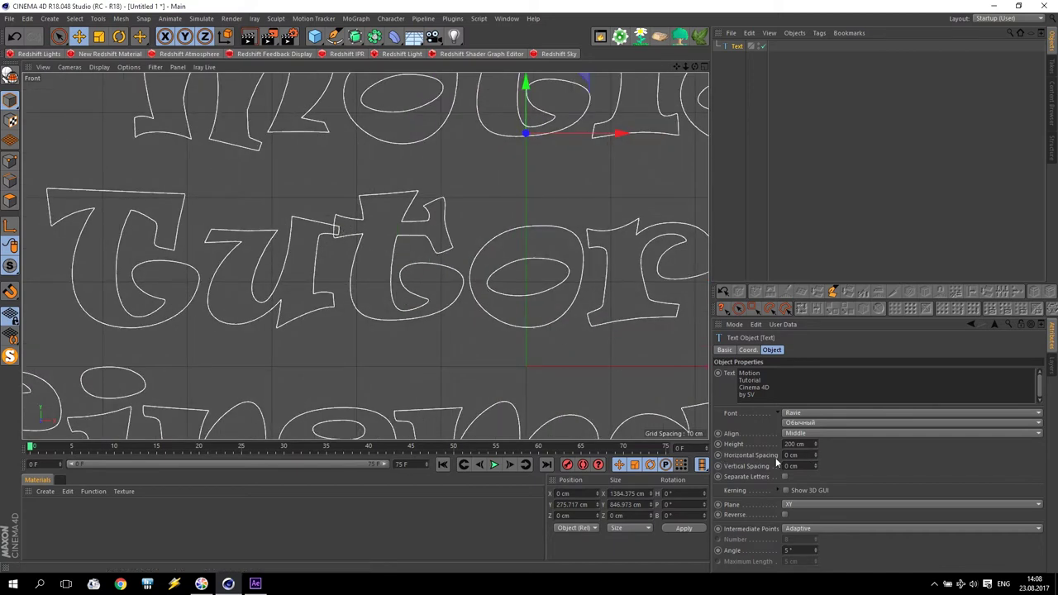
pyautogui.moveTo(815, 457); pyautogui.dragTo(849, 452)
pyautogui.scroll(-5, 579, 347)
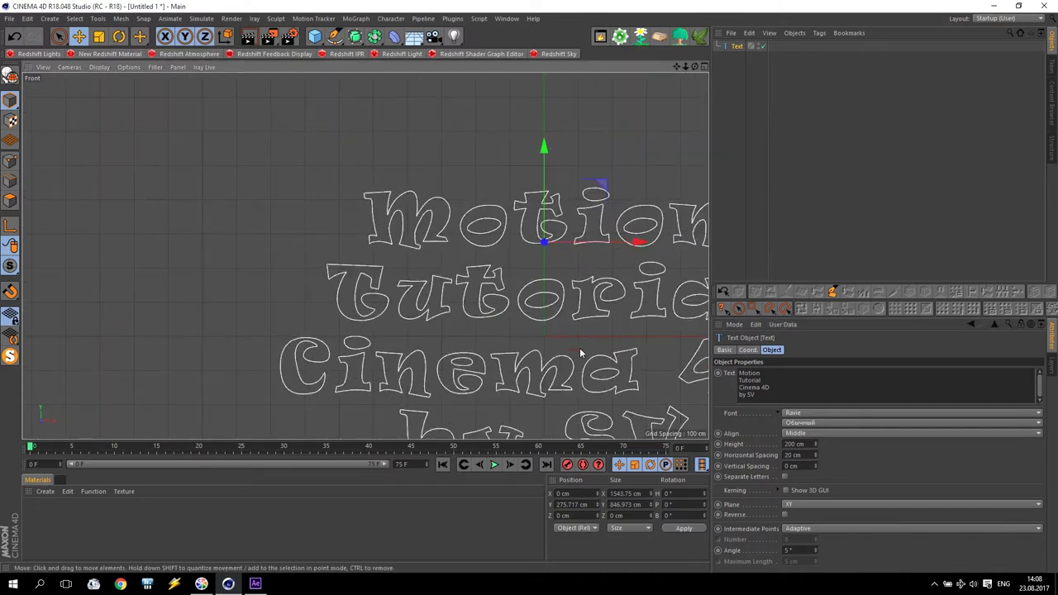
pyautogui.moveTo(677, 66); pyautogui.dragTo(552, 25)
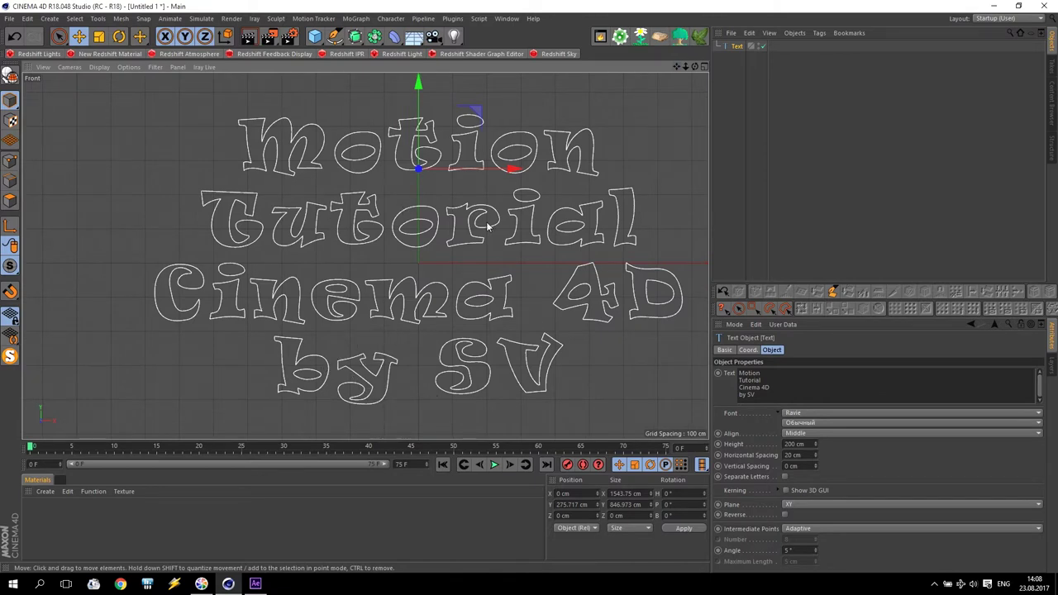
# Add a rectangle spline with a width and height of 5000 cm in the perspective view
pyautogui.middleClick(459, 218)
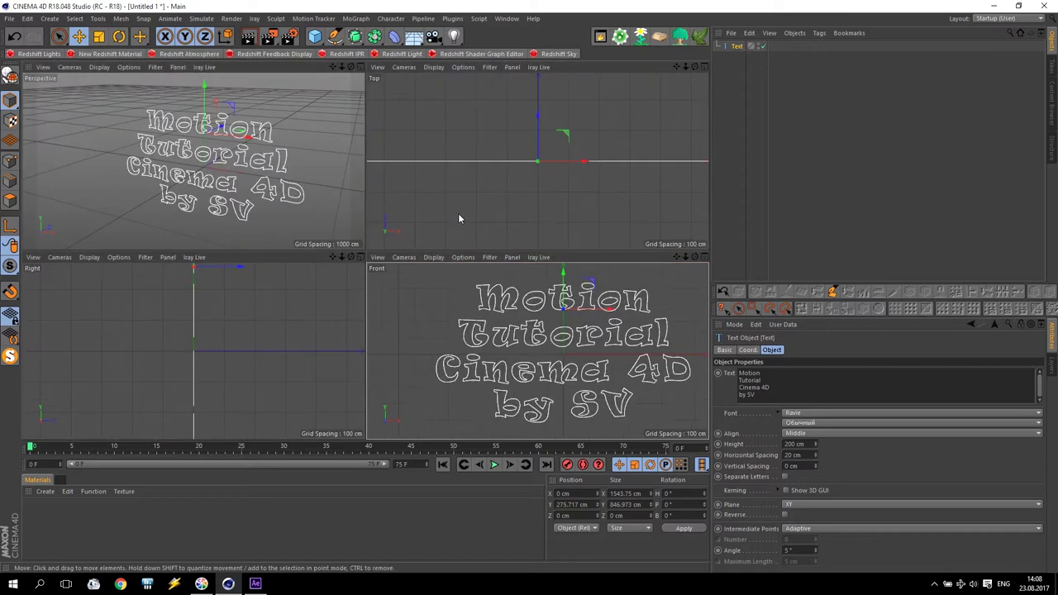
pyautogui.middleClick(260, 185)
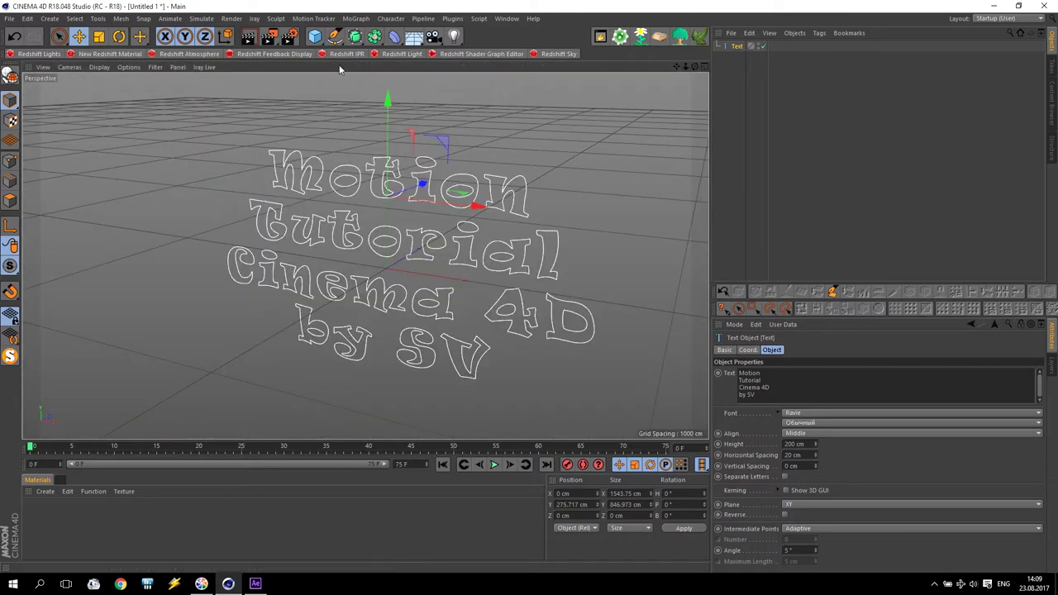
pyautogui.click(335, 36)
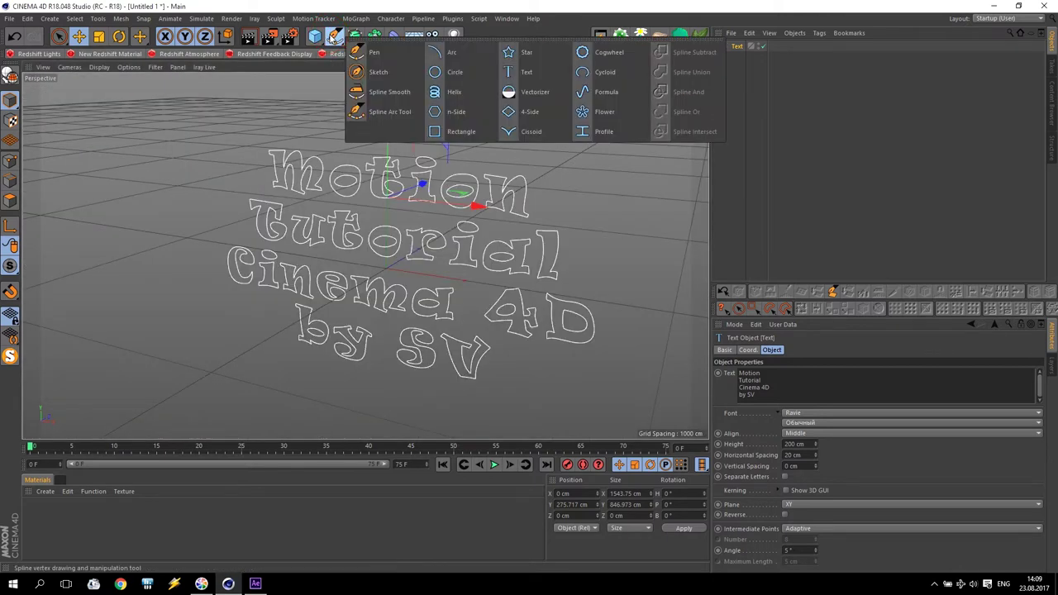
pyautogui.click(451, 132)
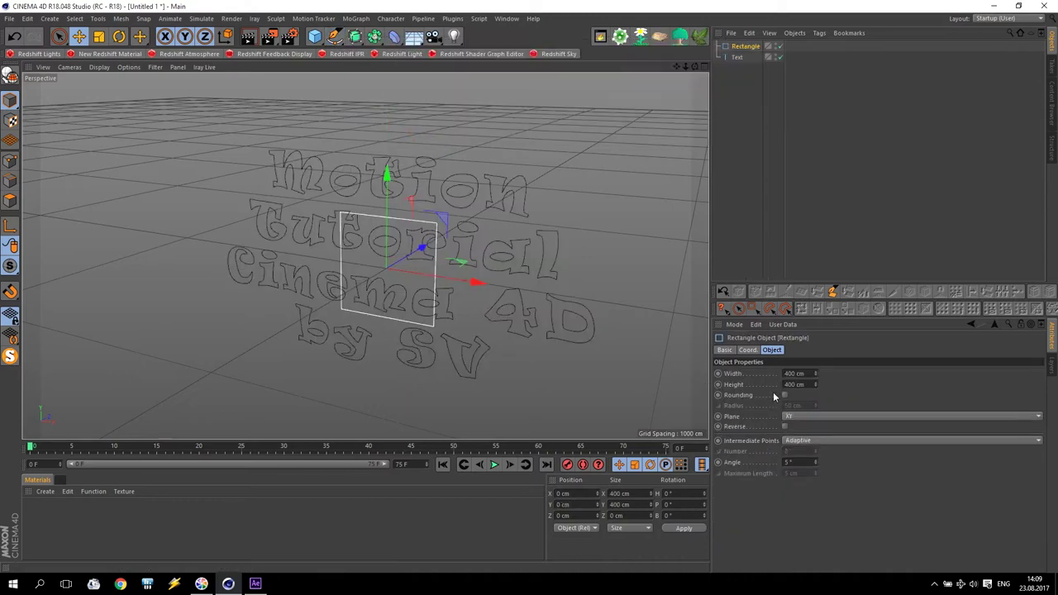
pyautogui.click(806, 373)
pyautogui.write('500')
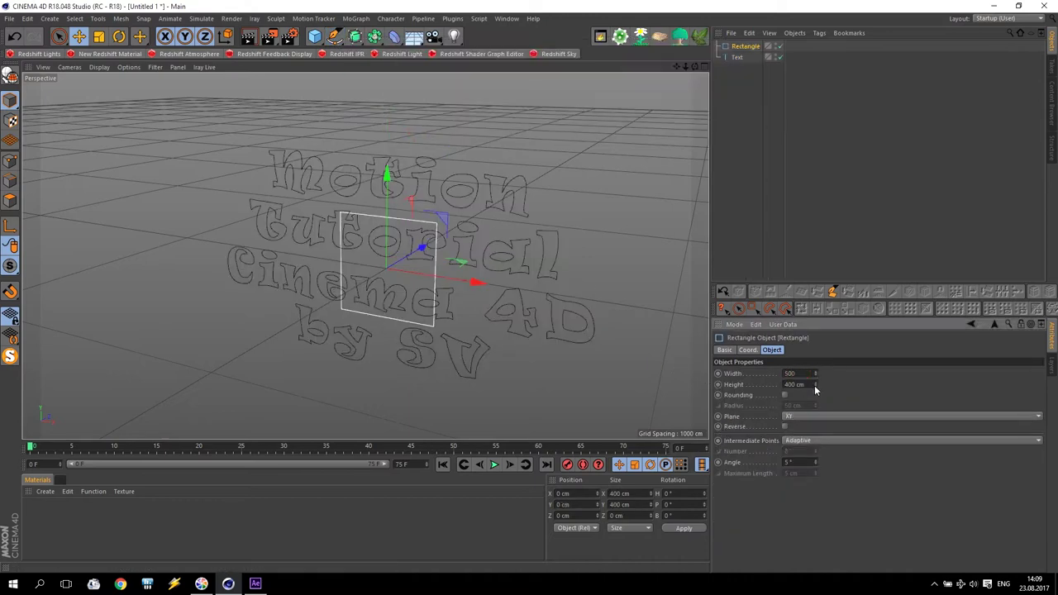
pyautogui.click(813, 384)
pyautogui.write('50')
pyautogui.press('Return')
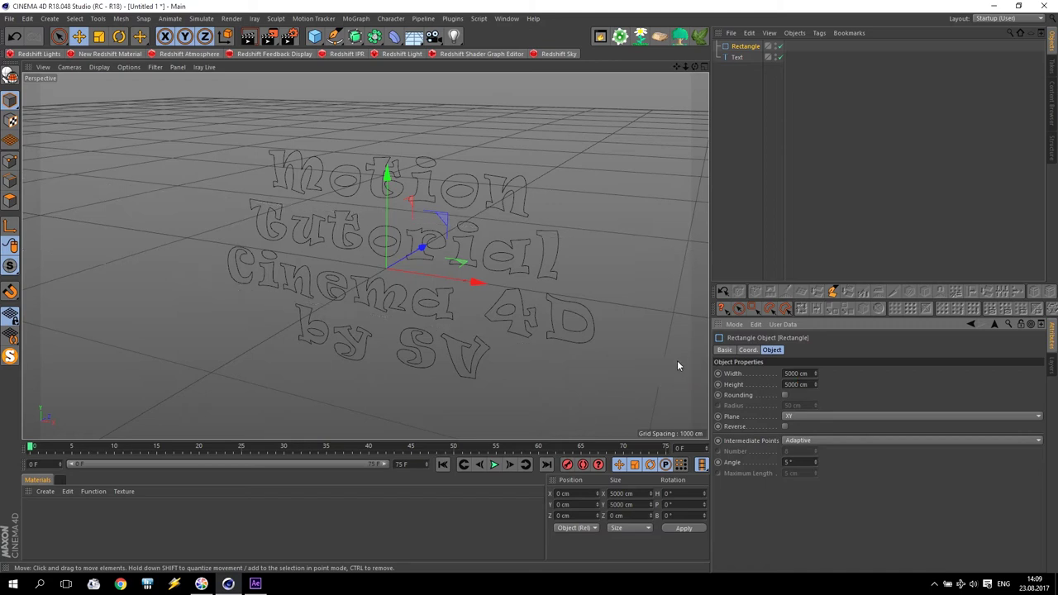
# Add a Spline Mask and make the rectangle and text splines its children
pyautogui.click(374, 37)
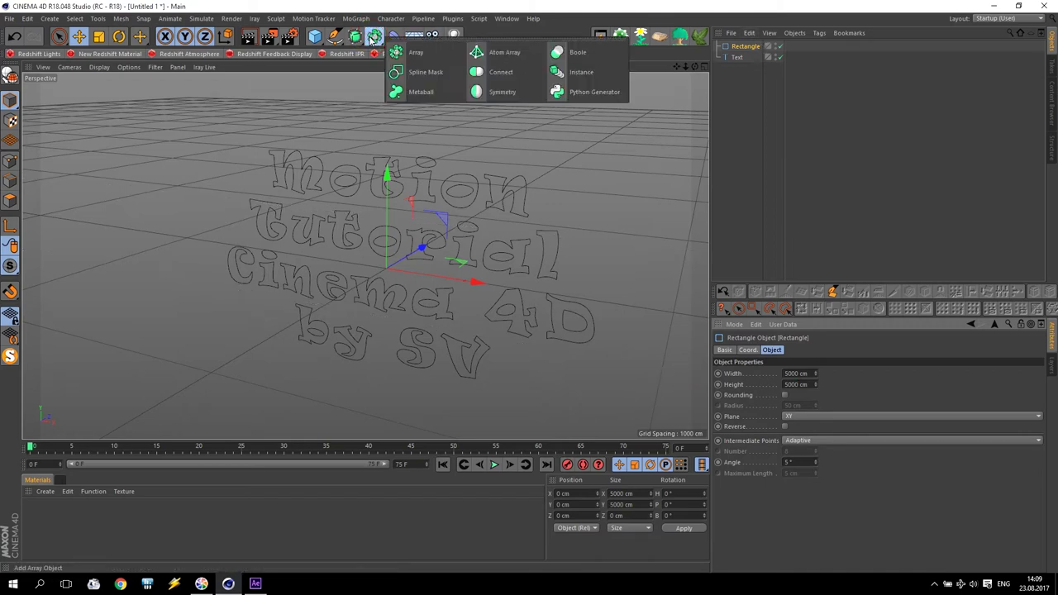
pyautogui.click(425, 73)
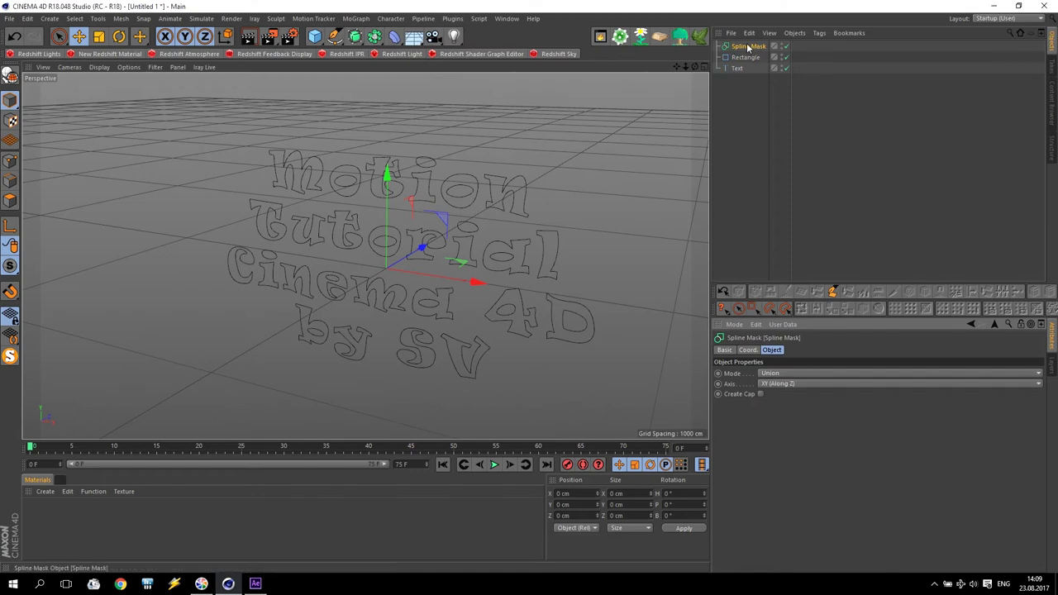
pyautogui.moveTo(744, 59); pyautogui.dragTo(742, 68)
pyautogui.click(740, 70)
pyautogui.keyDown('ctrl'); pyautogui.click(745, 59); pyautogui.keyUp('ctrl')
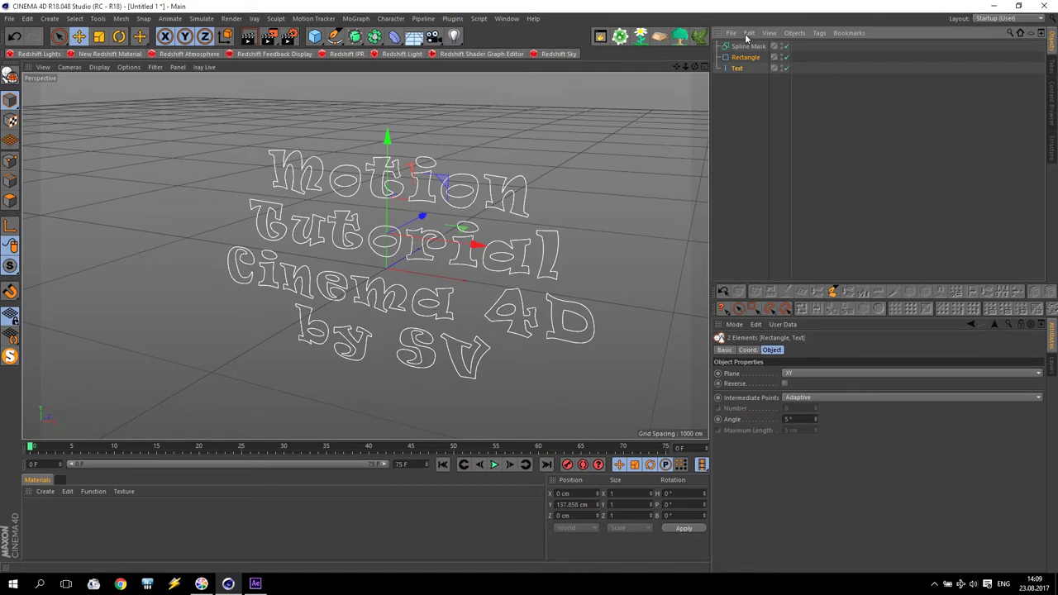
pyautogui.moveTo(744, 61); pyautogui.dragTo(746, 48)
# Set the Spline Mask's mode to A subtract B
pyautogui.click(746, 48)
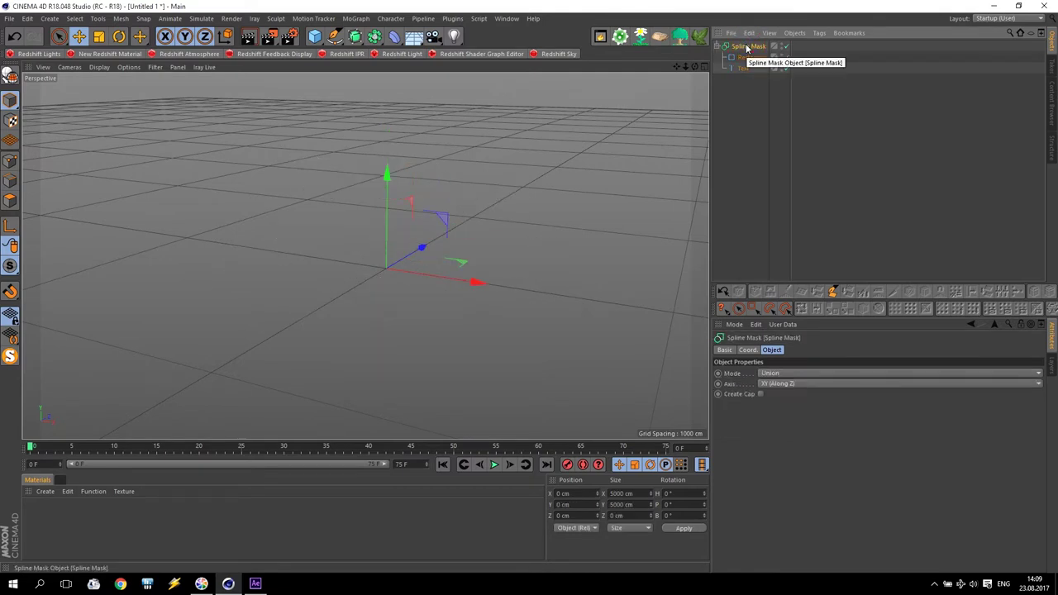
pyautogui.click(769, 374)
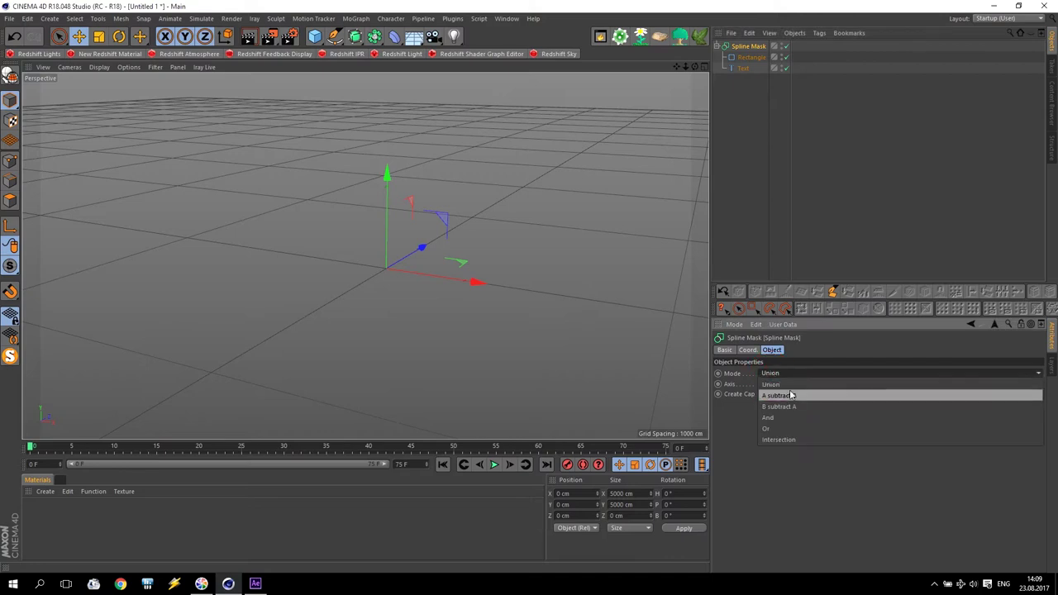
pyautogui.click(793, 397)
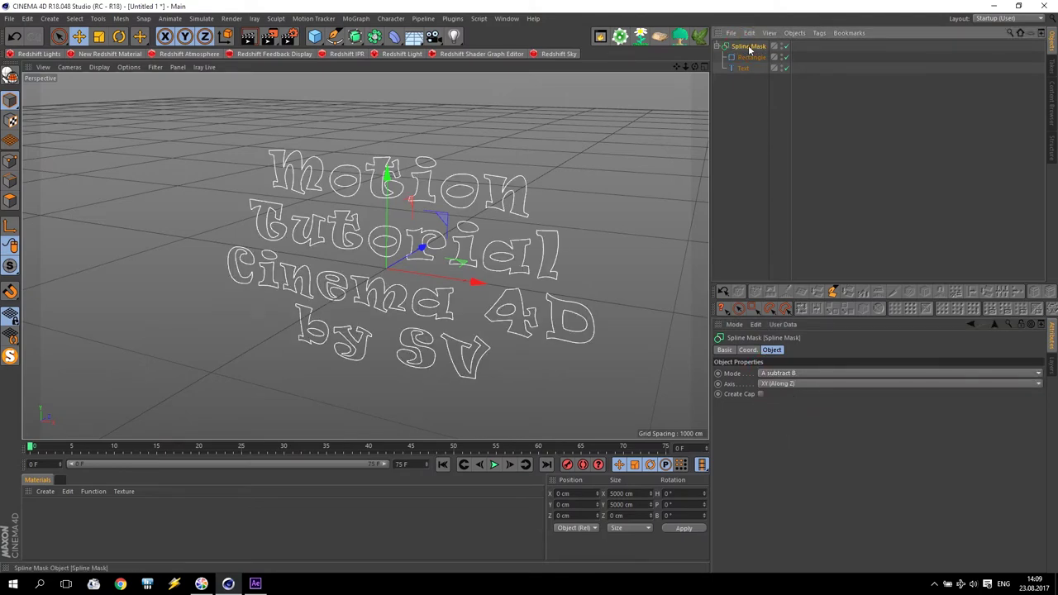
# Add an Extrude object and nest the Spline Mask inside it
pyautogui.click(374, 36)
pyautogui.click(355, 35)
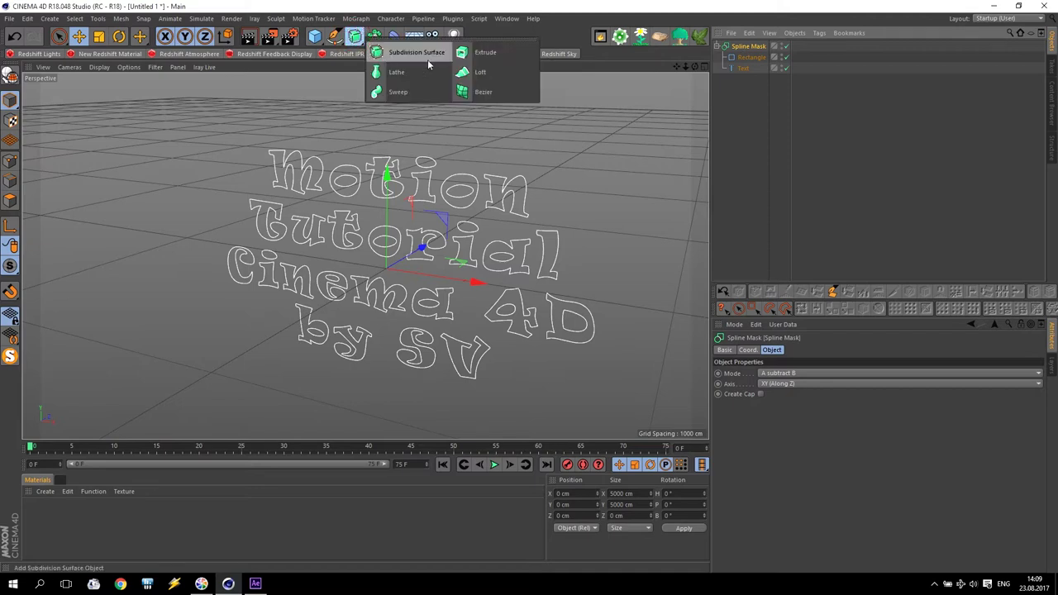
pyautogui.click(488, 55)
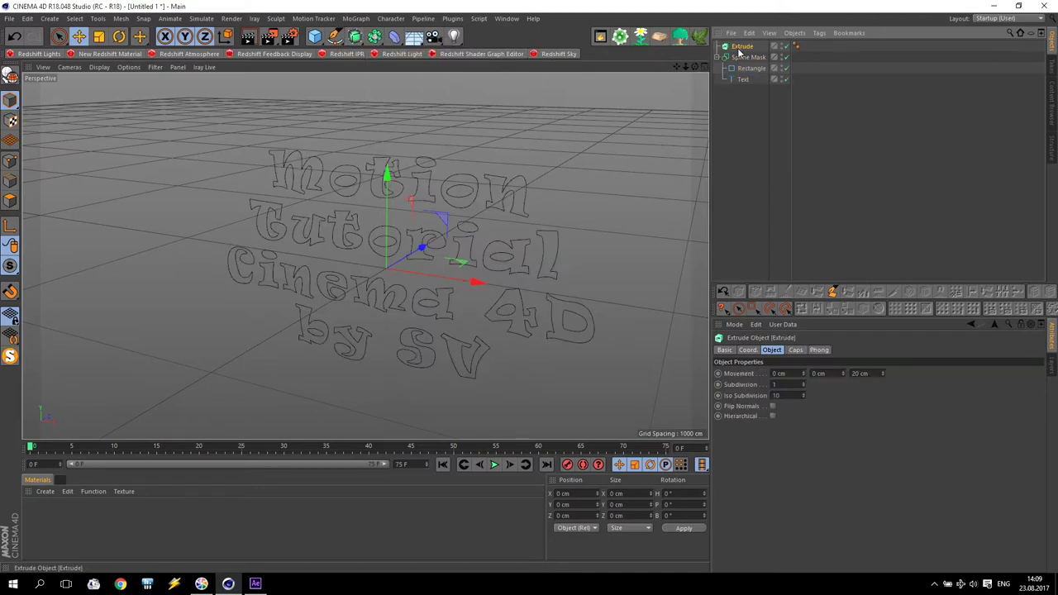
pyautogui.moveTo(745, 57); pyautogui.dragTo(749, 50)
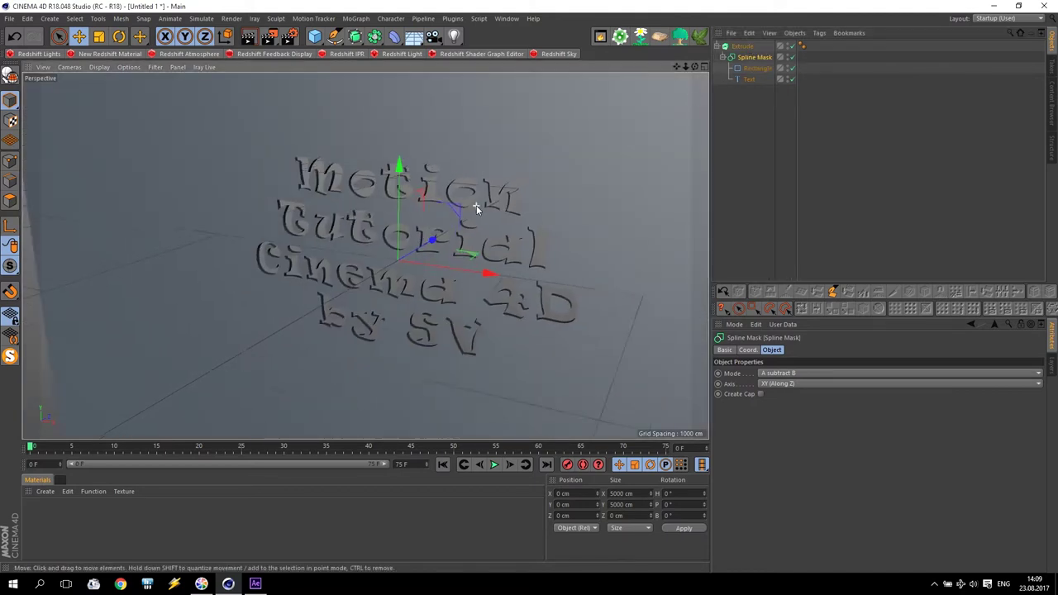
pyautogui.scroll(-3, 476, 209)
pyautogui.scroll(8, 472, 218)
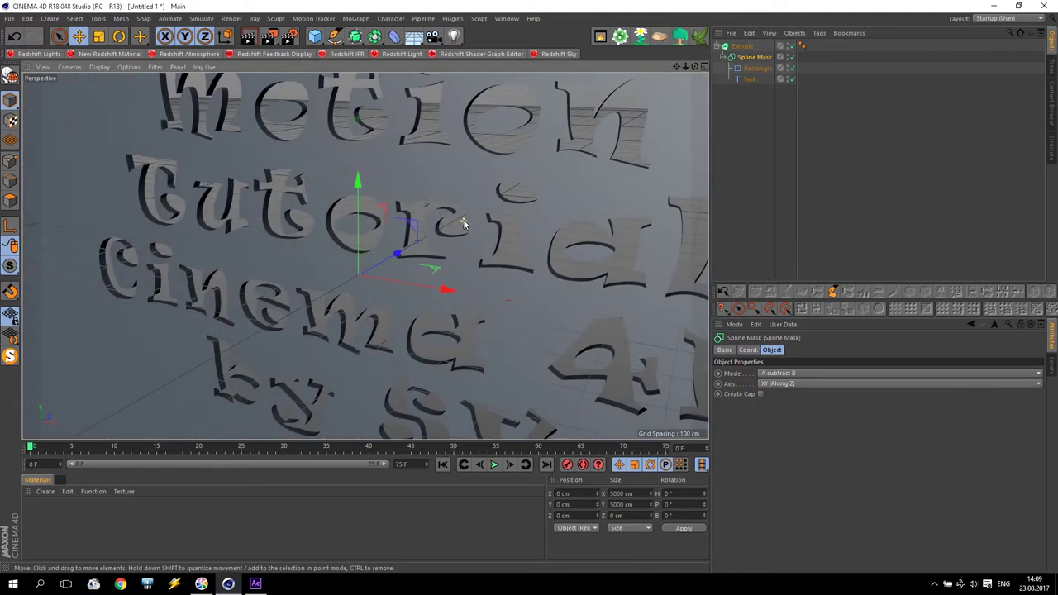
pyautogui.keyDown('alt'); pyautogui.moveTo(464, 223); pyautogui.dragTo(475, 241); pyautogui.keyUp('alt')
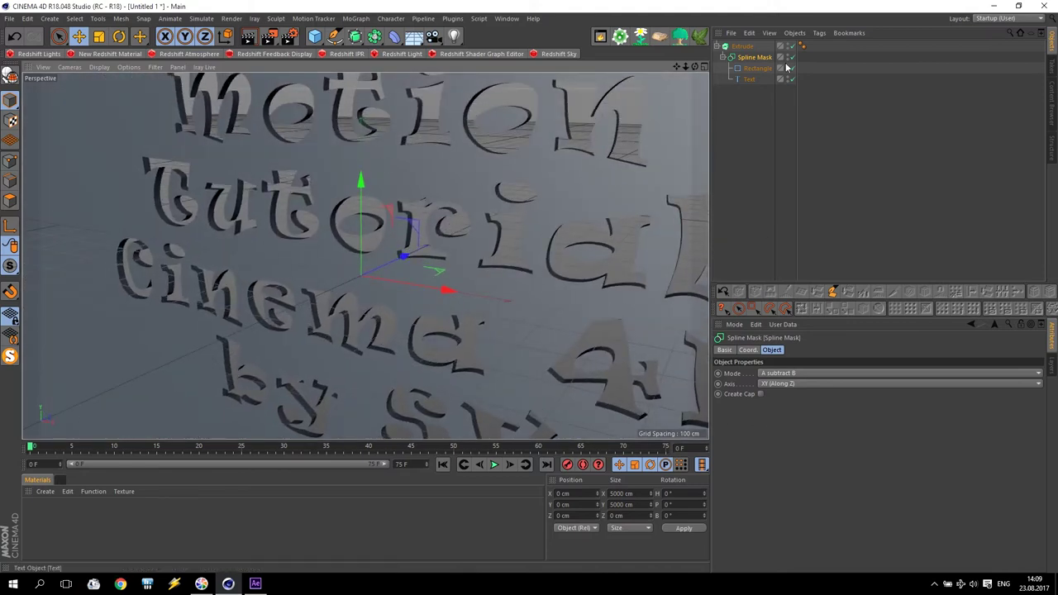
# Set the Extrude's Z movement to 40 cm and collapse its hierarchy in the object list
pyautogui.click(742, 47)
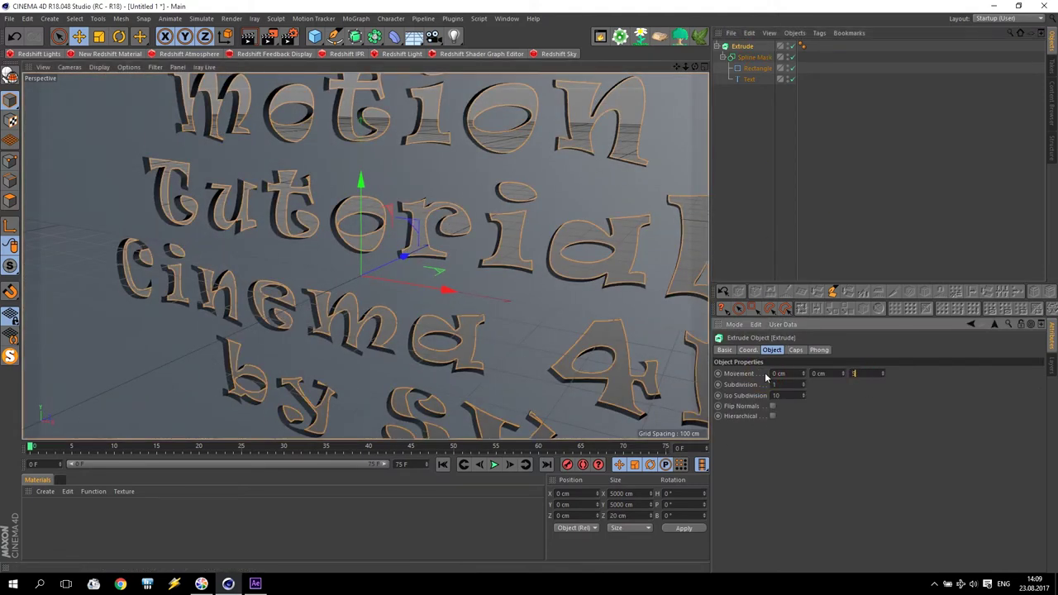
pyautogui.doubleClick(861, 373)
pyautogui.write('40')
pyautogui.press('Return')
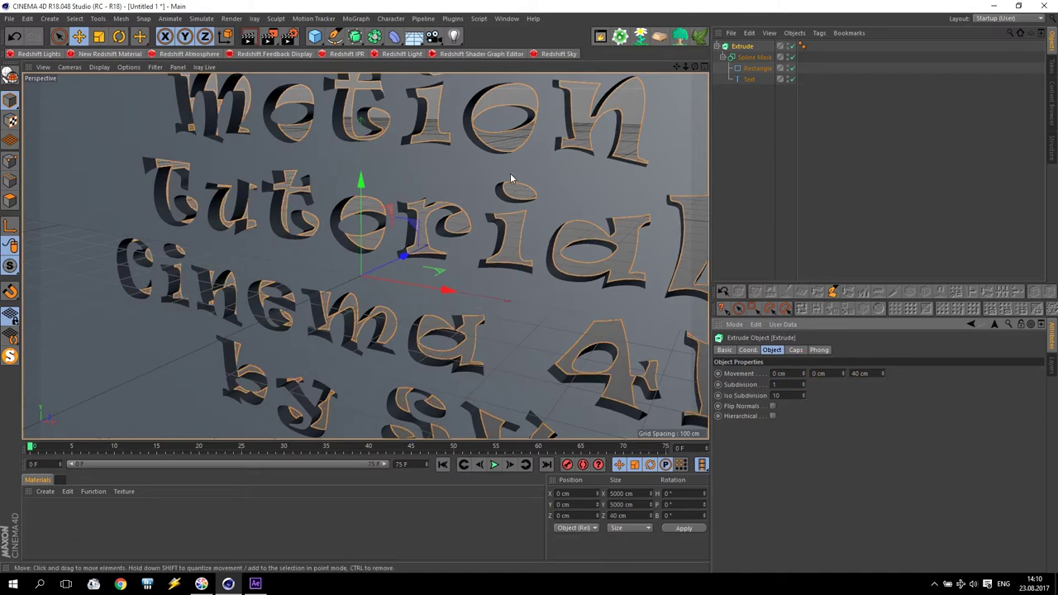
pyautogui.click(717, 46)
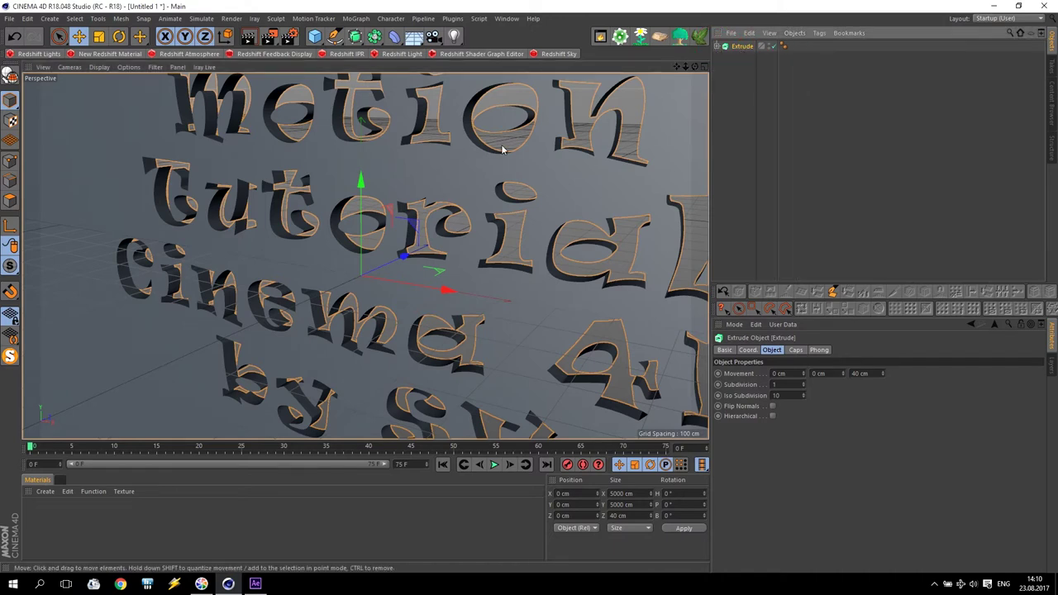
pyautogui.scroll(-6, 449, 292)
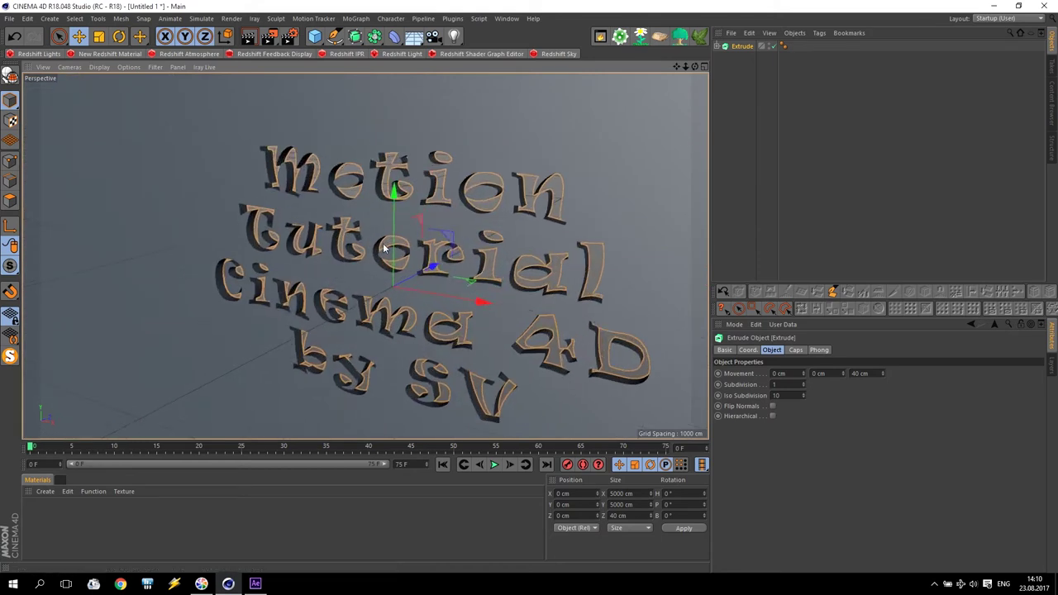
pyautogui.keyDown('alt'); pyautogui.moveTo(384, 248); pyautogui.dragTo(433, 296); pyautogui.keyUp('alt')
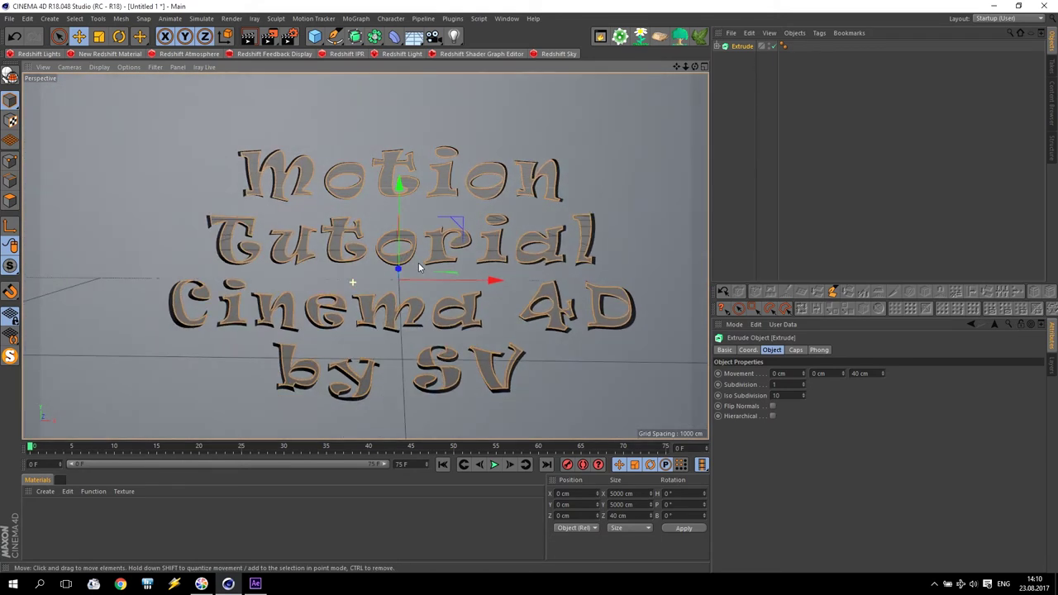
# Switch the renderer to Redshift in the render settings
pyautogui.click(290, 36)
pyautogui.click(140, 35)
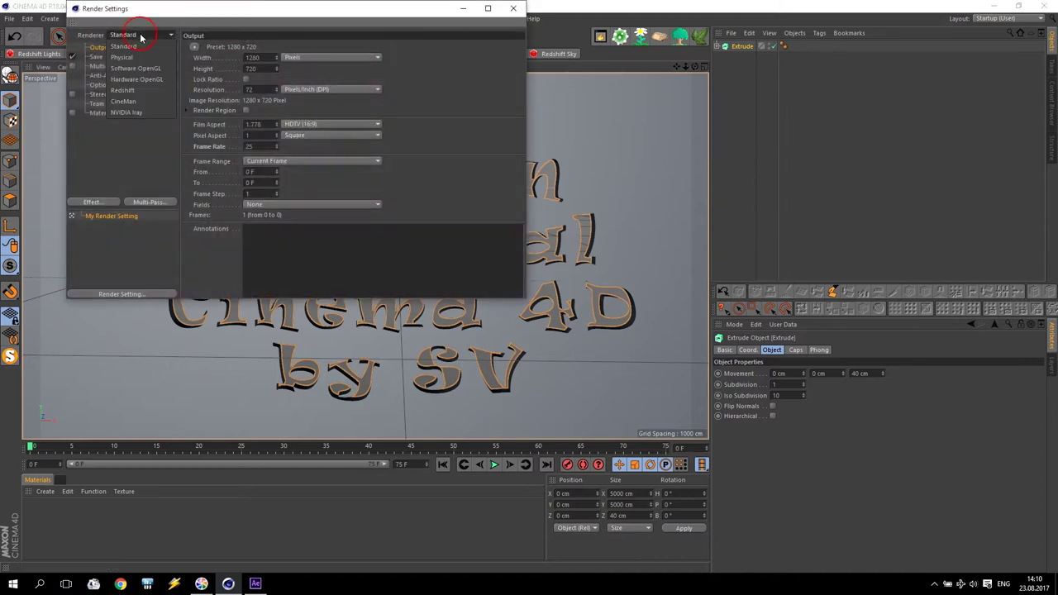
pyautogui.click(138, 93)
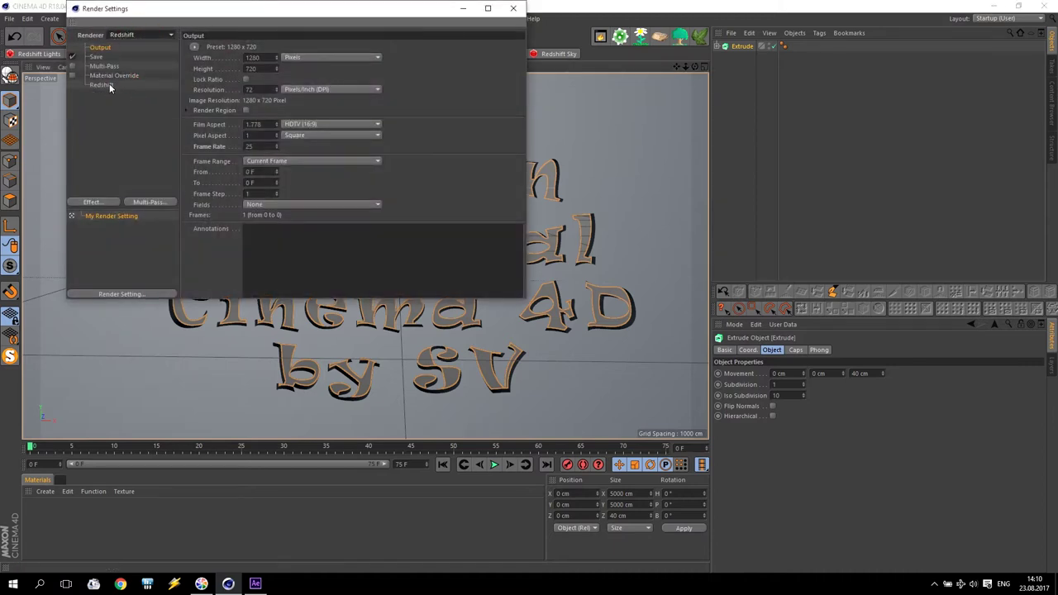
# Disable Force enabled for IPR and set the unified sampling Samples Max to 4 in the Redshift render settings
pyautogui.click(101, 86)
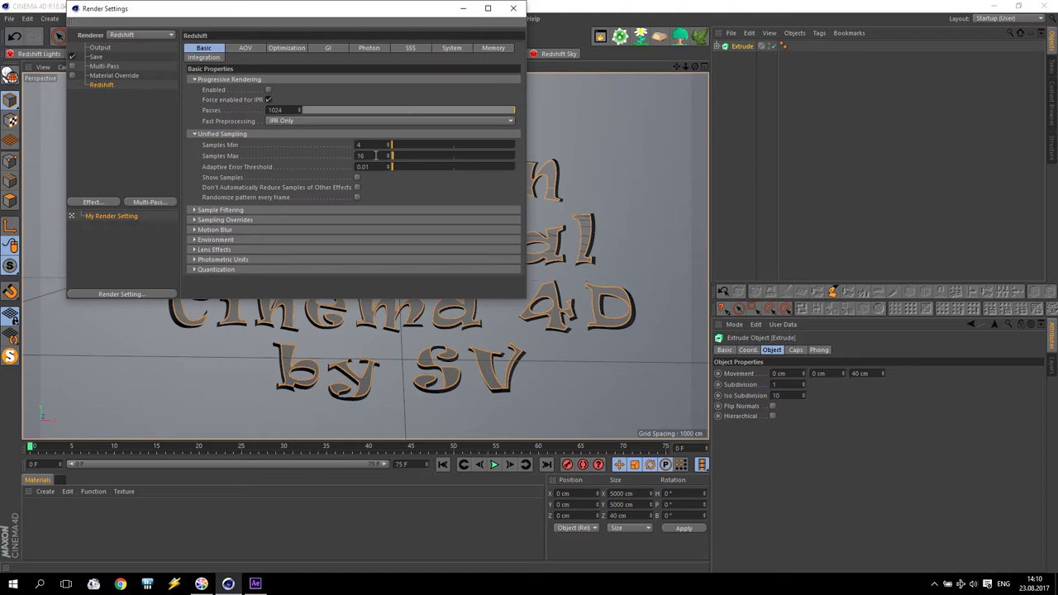
pyautogui.press('Return')
# Set Redshift's bucket size to 256 and bucket order to Spiral, and close the render settings
pyautogui.click(451, 48)
pyautogui.click(195, 206)
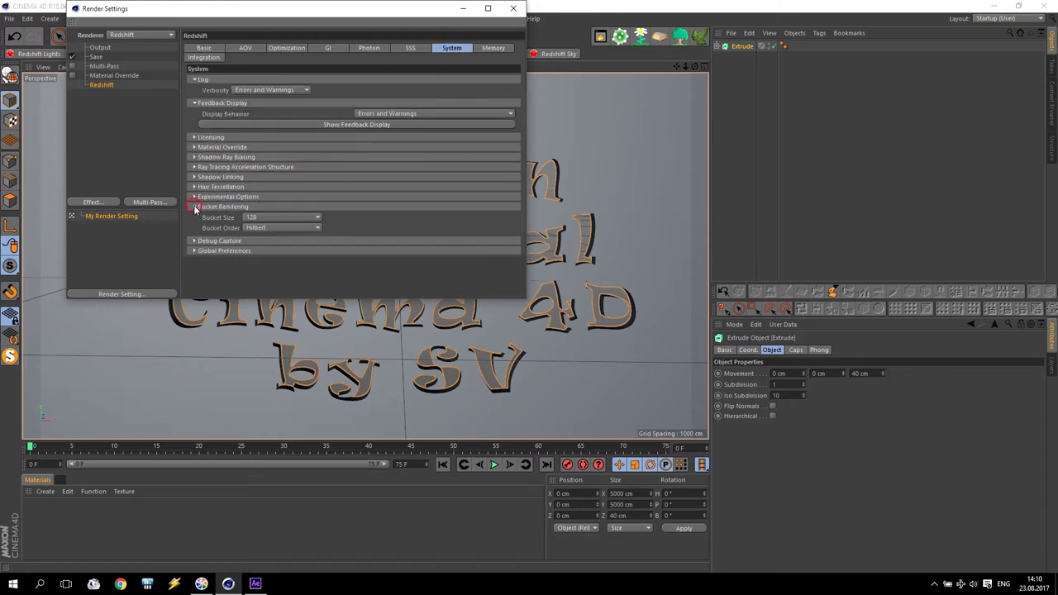
pyautogui.click(252, 217)
pyautogui.click(259, 234)
pyautogui.click(259, 230)
pyautogui.click(269, 255)
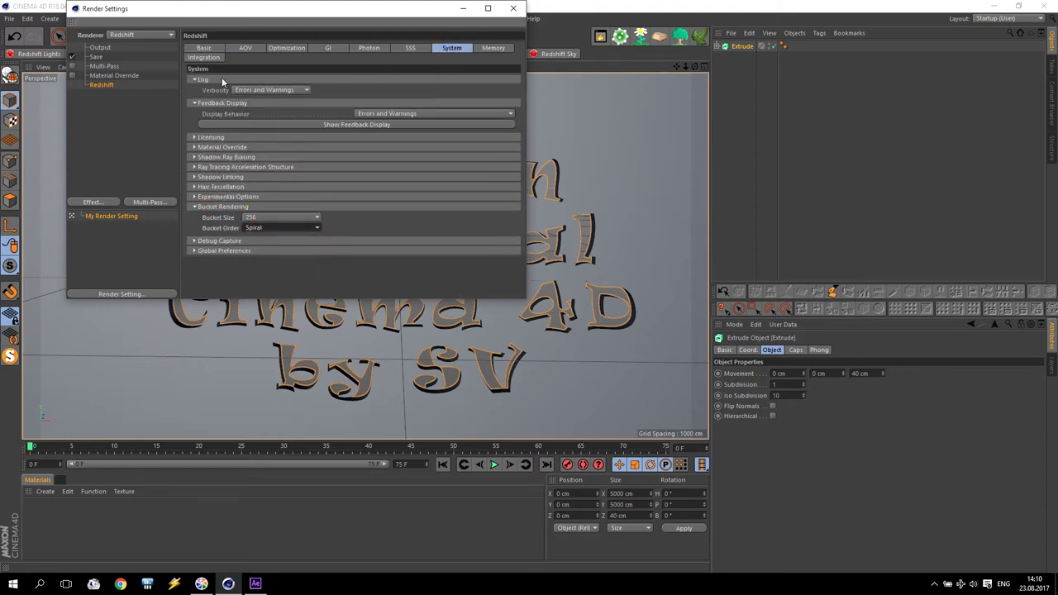
pyautogui.click(513, 9)
# Add a Redshift Spot Light to the scene with the cut-out text wall
pyautogui.keyDown('alt'); pyautogui.moveTo(463, 195); pyautogui.dragTo(404, 205); pyautogui.keyUp('alt')
pyautogui.click(37, 54)
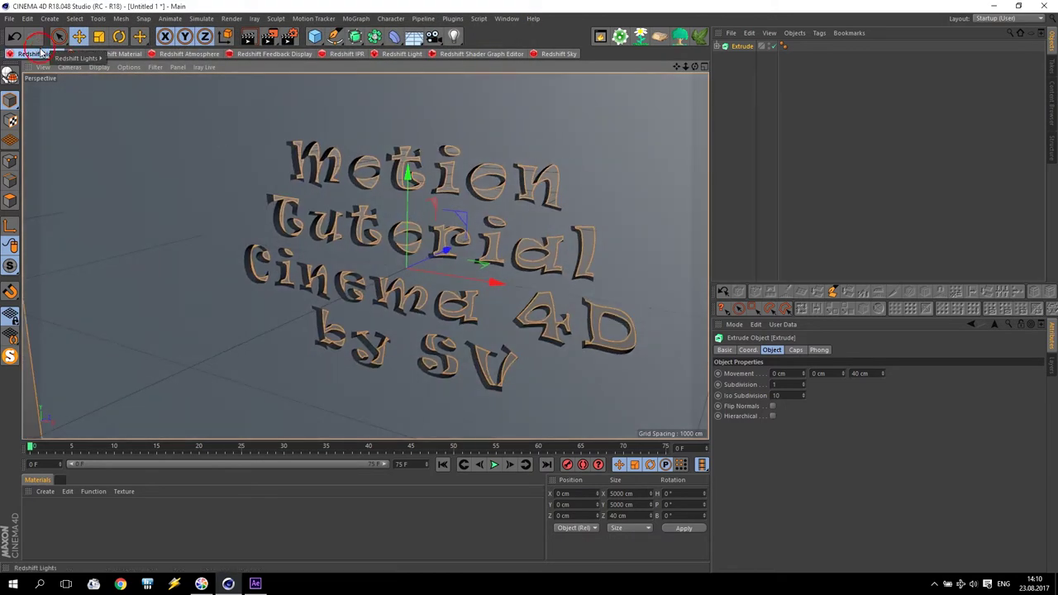
pyautogui.moveTo(66, 58)
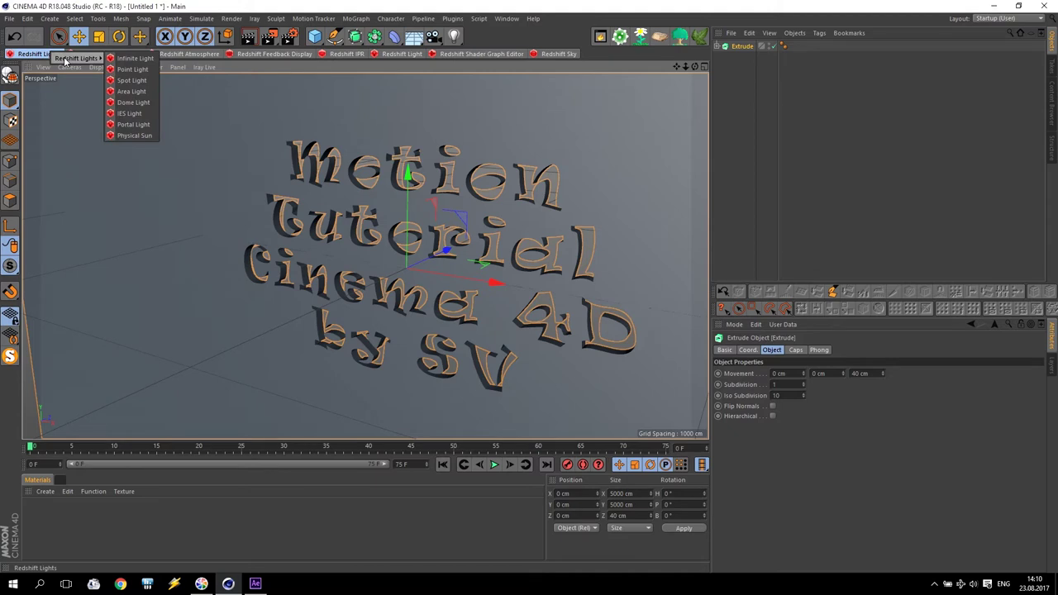
pyautogui.click(131, 80)
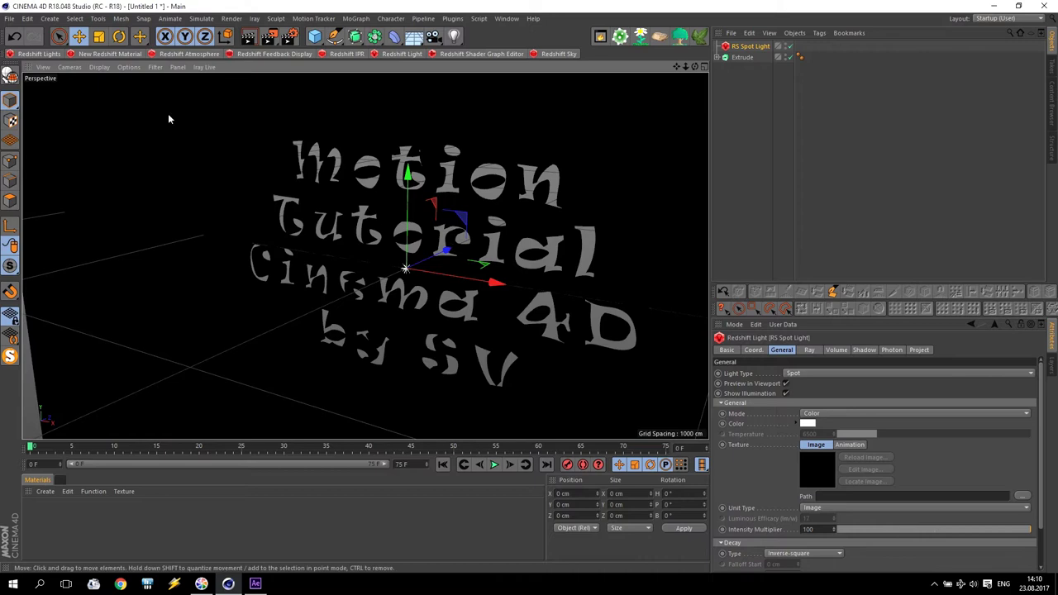
# Rotate the spot light to a pitch of -180° and move it behind the wall to about 1419 cm on Z
pyautogui.click(118, 36)
pyautogui.moveTo(382, 245); pyautogui.dragTo(473, 341)
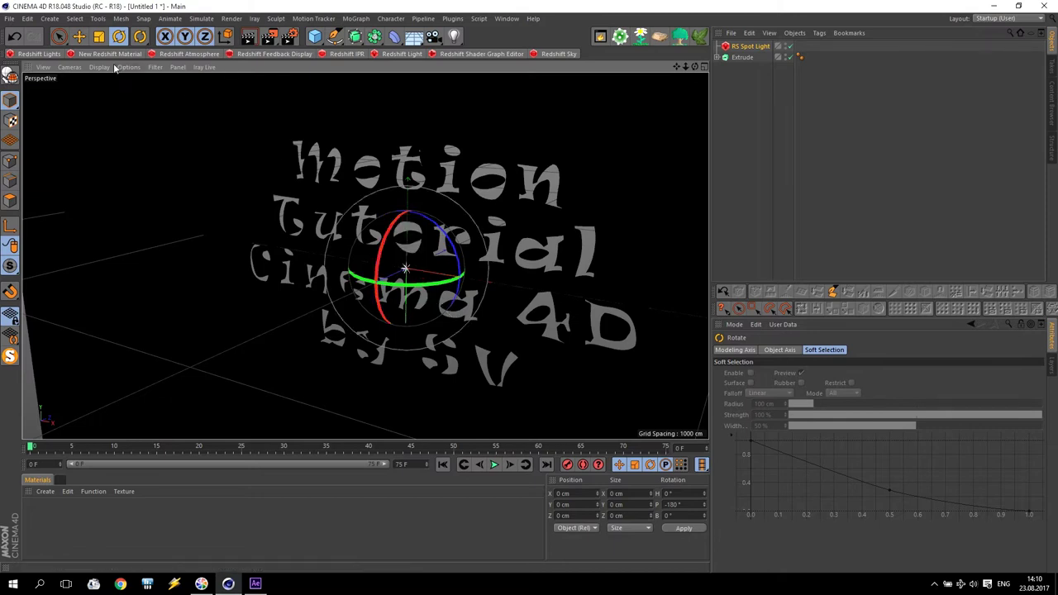
pyautogui.click(78, 36)
pyautogui.moveTo(360, 285); pyautogui.dragTo(522, 259)
# Set the spot light's unit type to Radiant Power (W), luminous efficacy to 5000 and intensity multiplier to 2500
pyautogui.click(748, 46)
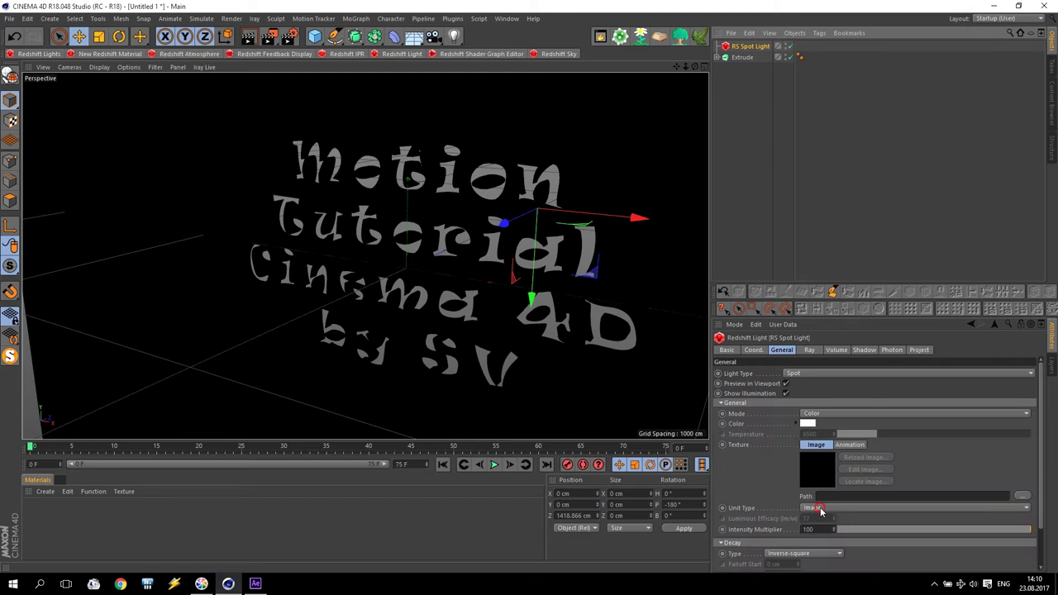
pyautogui.click(817, 510)
pyautogui.click(863, 551)
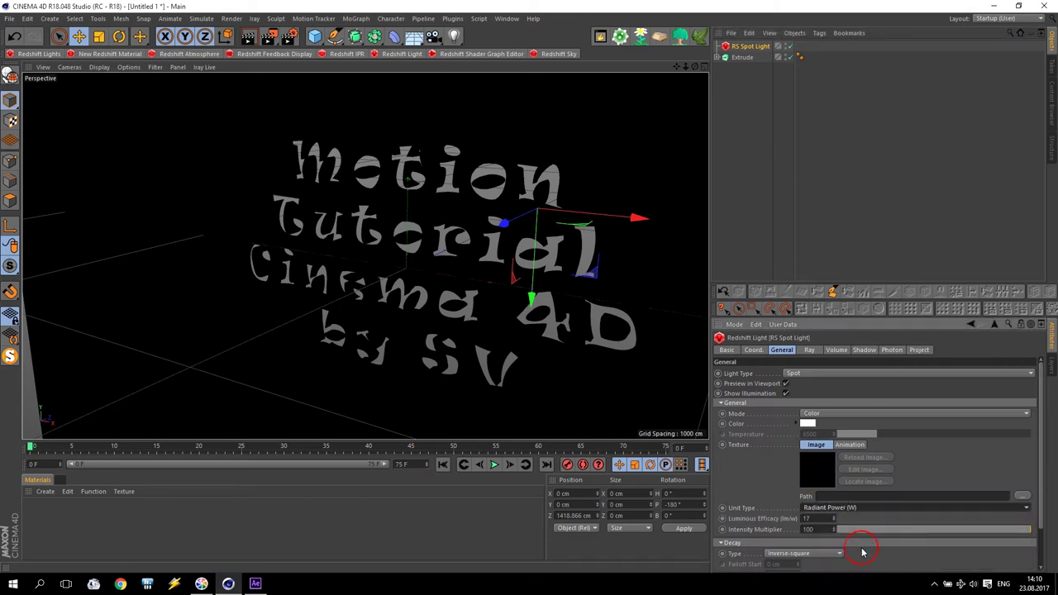
pyautogui.doubleClick(817, 518)
pyautogui.write('5000')
pyautogui.press('Tab')
pyautogui.write('1')
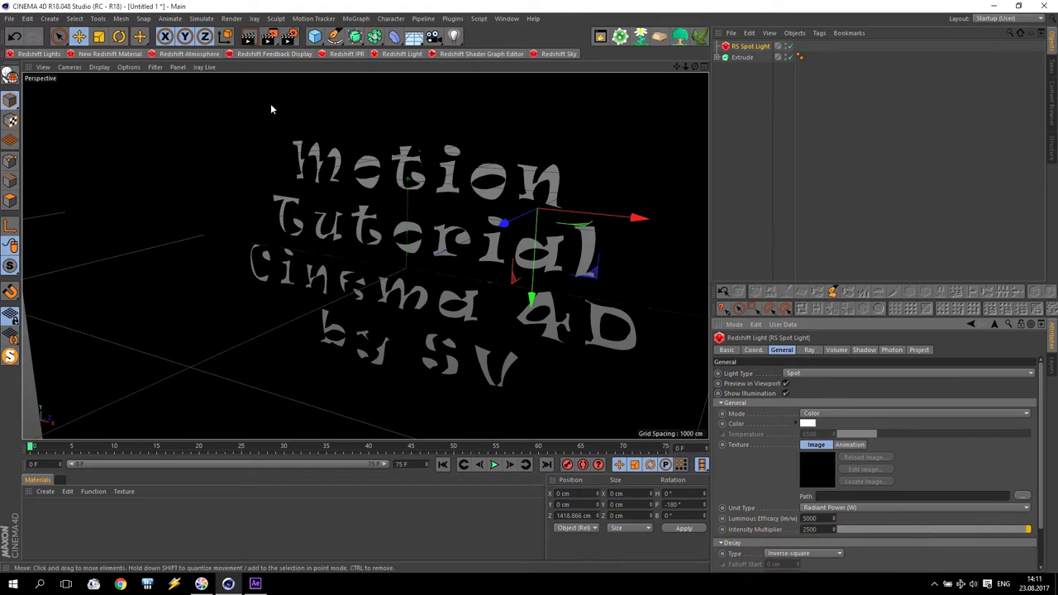
# Render the perspective view to preview the spot light on the wall, and clear the object selection
pyautogui.click(250, 38)
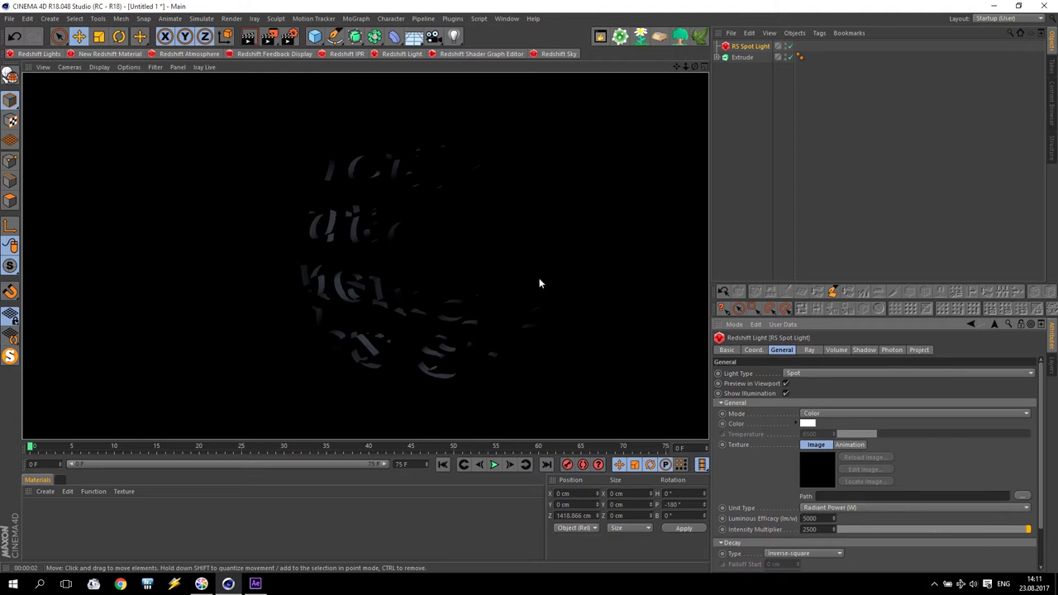
pyautogui.click(390, 207)
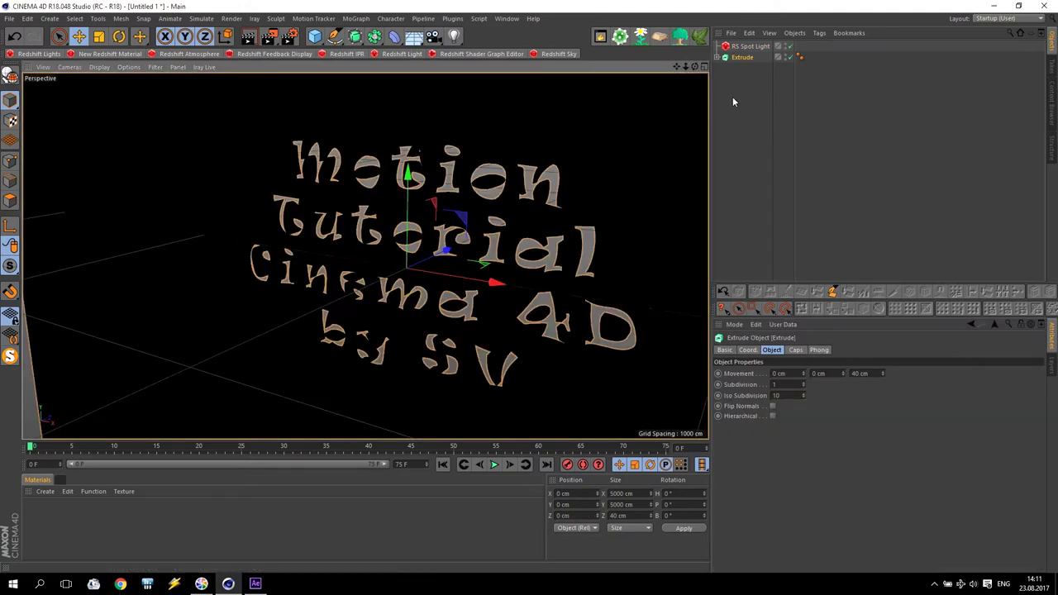
pyautogui.click(750, 145)
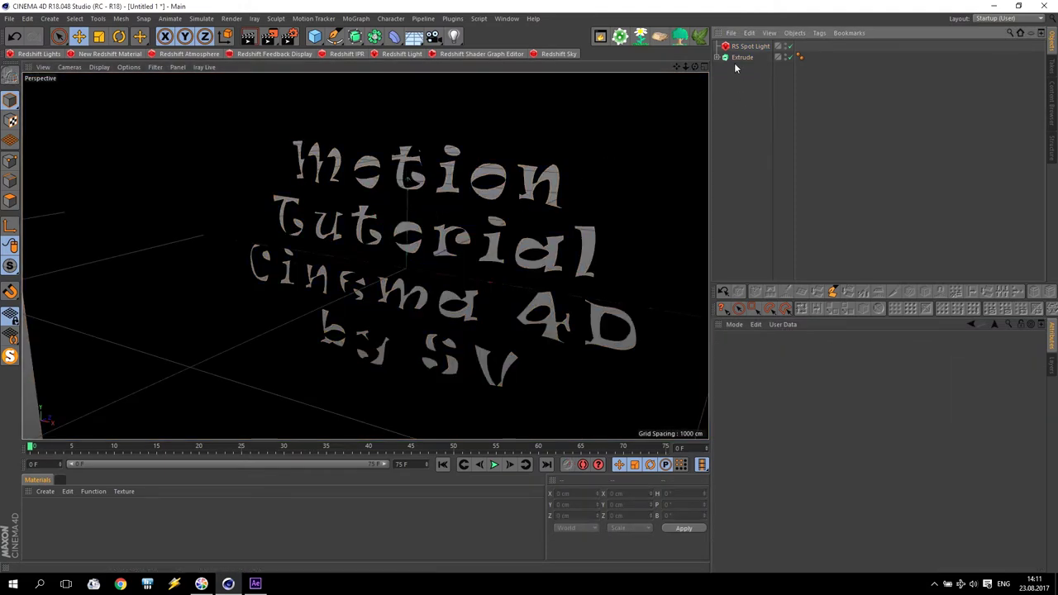
# Create a Redshift Atmosphere from the Environment section of the render settings and close the settings
pyautogui.click(290, 36)
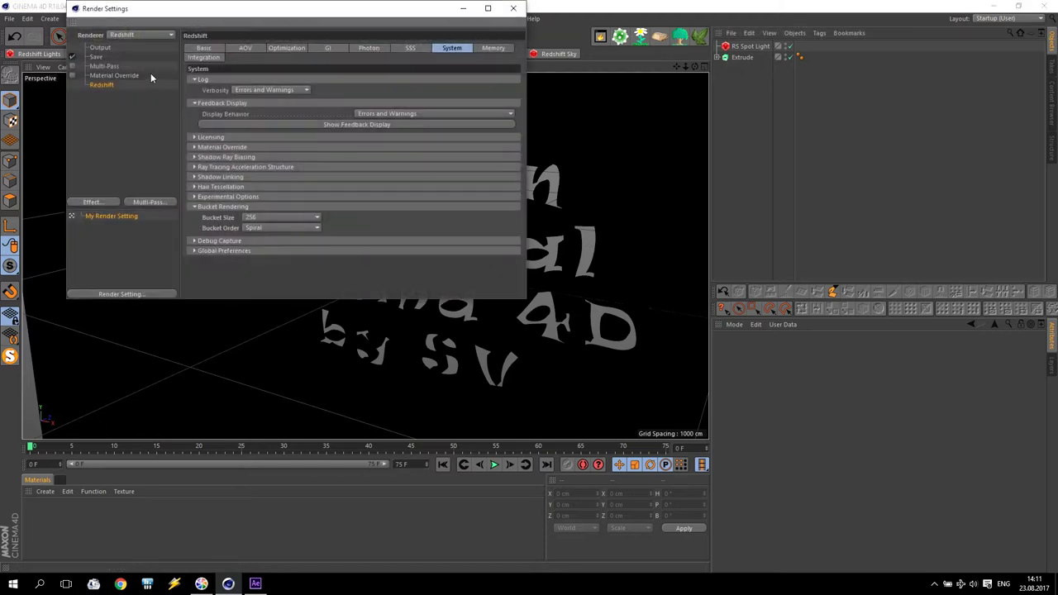
pyautogui.click(203, 49)
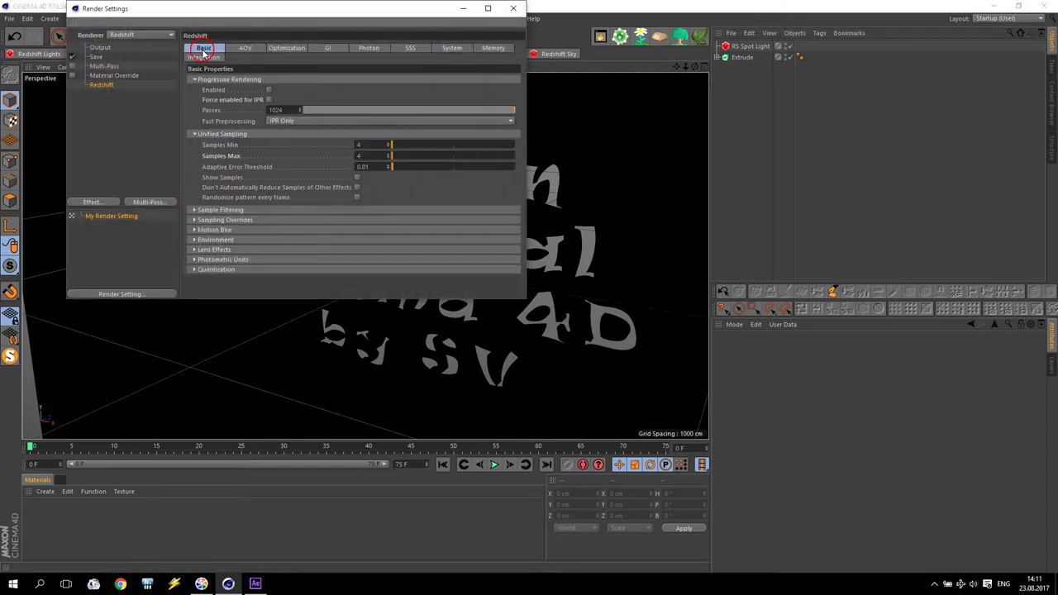
pyautogui.click(208, 241)
pyautogui.click(271, 277)
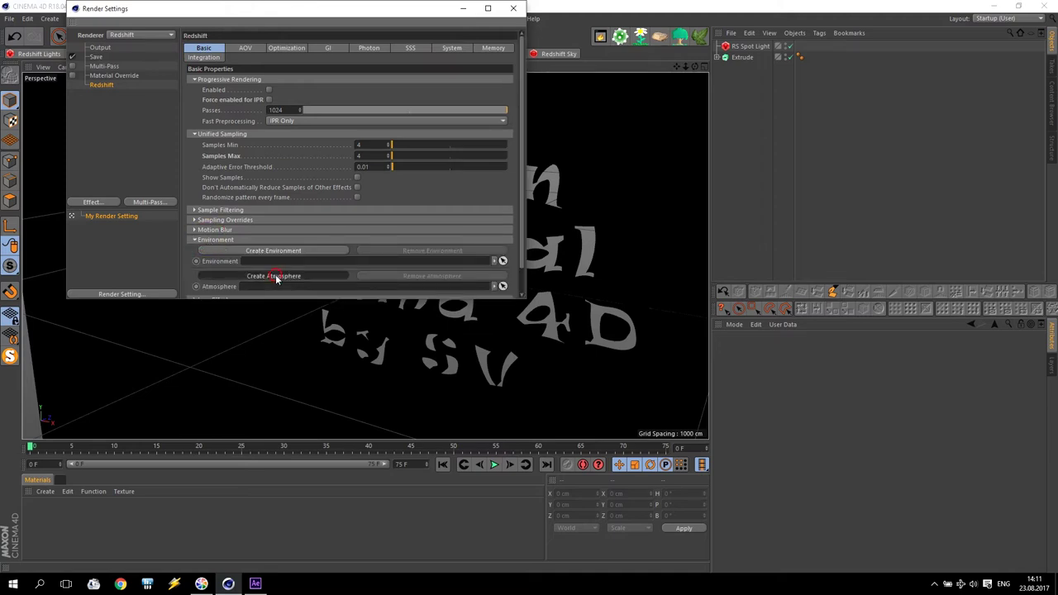
pyautogui.click(513, 9)
# Set the spot light's volume contribution scale to 0.01 and render the view to preview the light rays
pyautogui.click(747, 59)
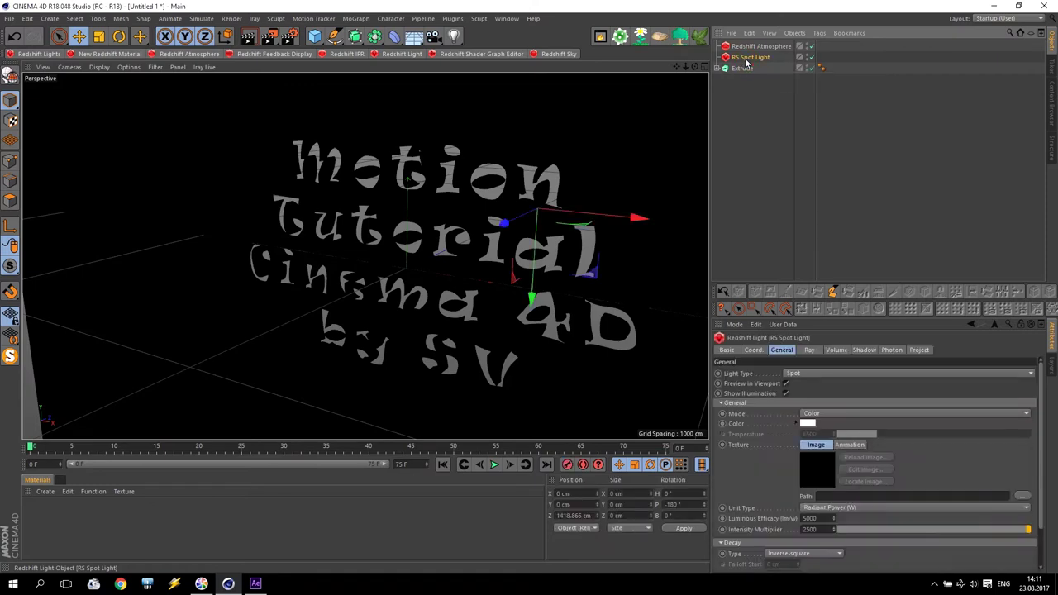
pyautogui.click(836, 350)
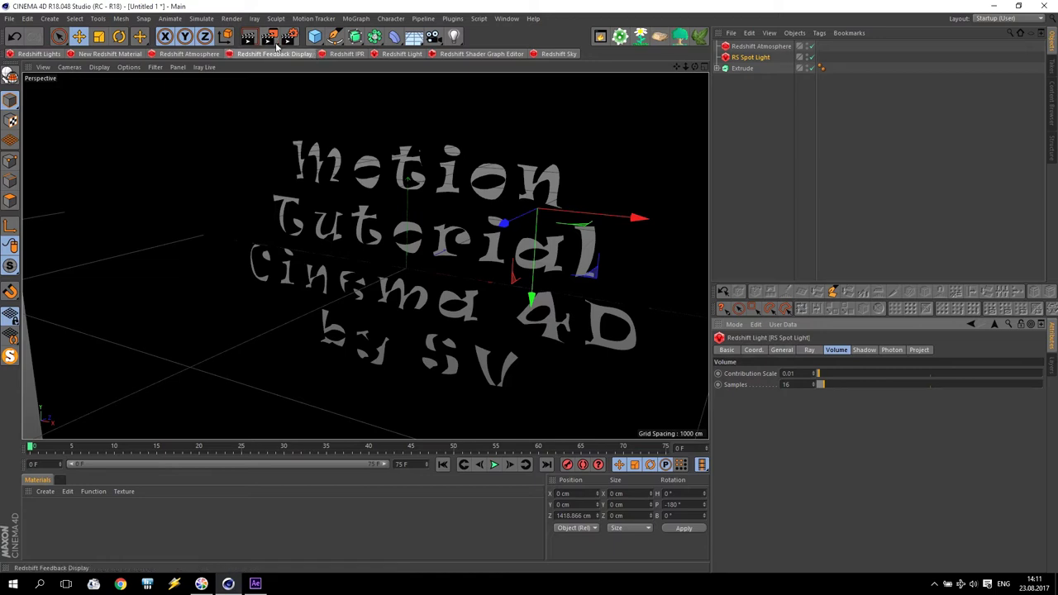
pyautogui.click(247, 37)
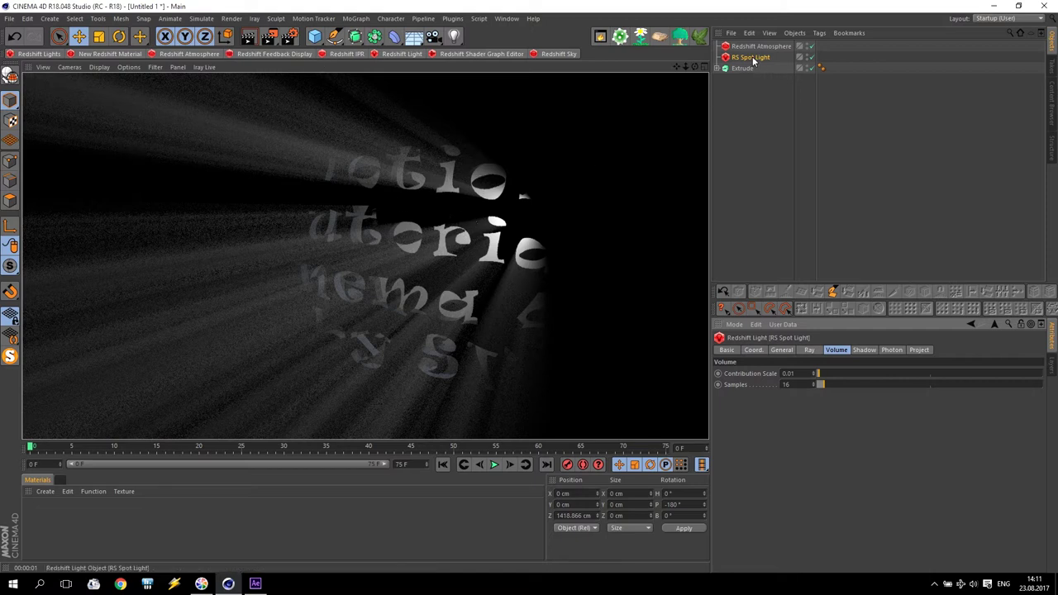
# Set the spot light's Z position to 1000 cm and render the perspective view
pyautogui.write('10')
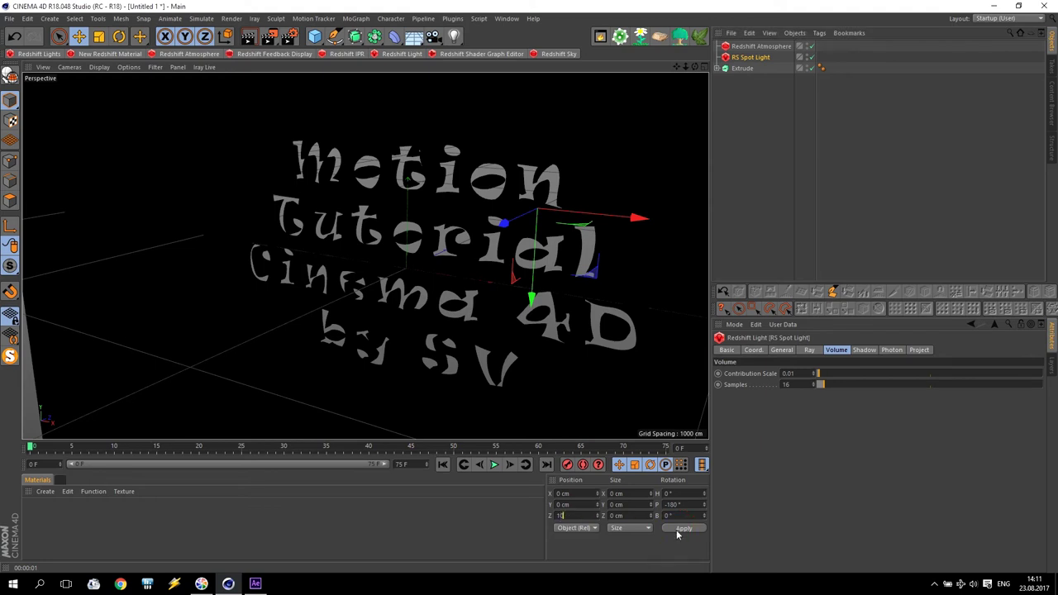
pyautogui.write('00')
pyautogui.click(681, 529)
pyautogui.click(550, 292)
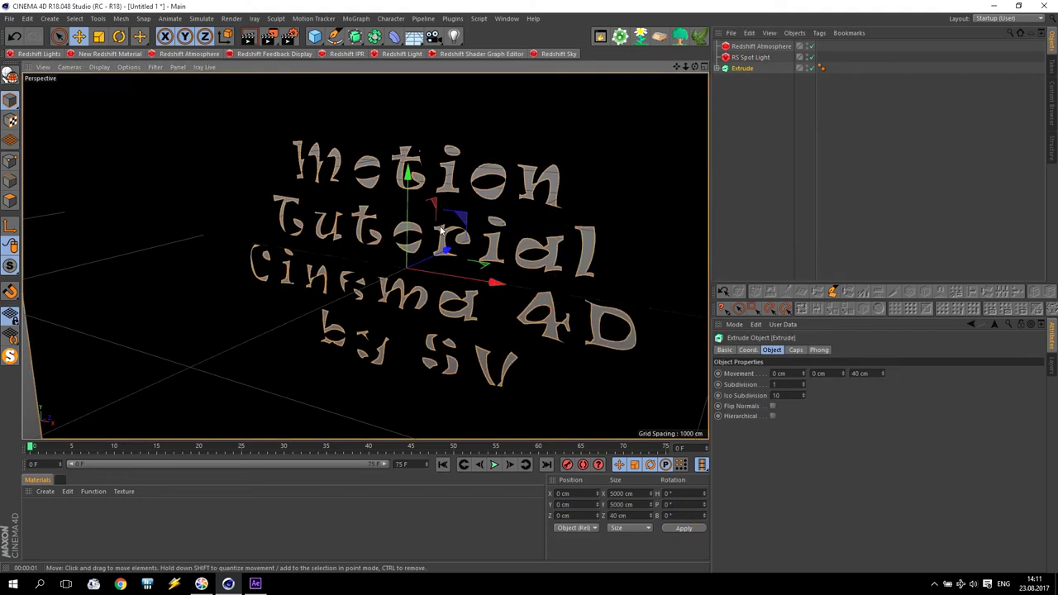
pyautogui.click(248, 36)
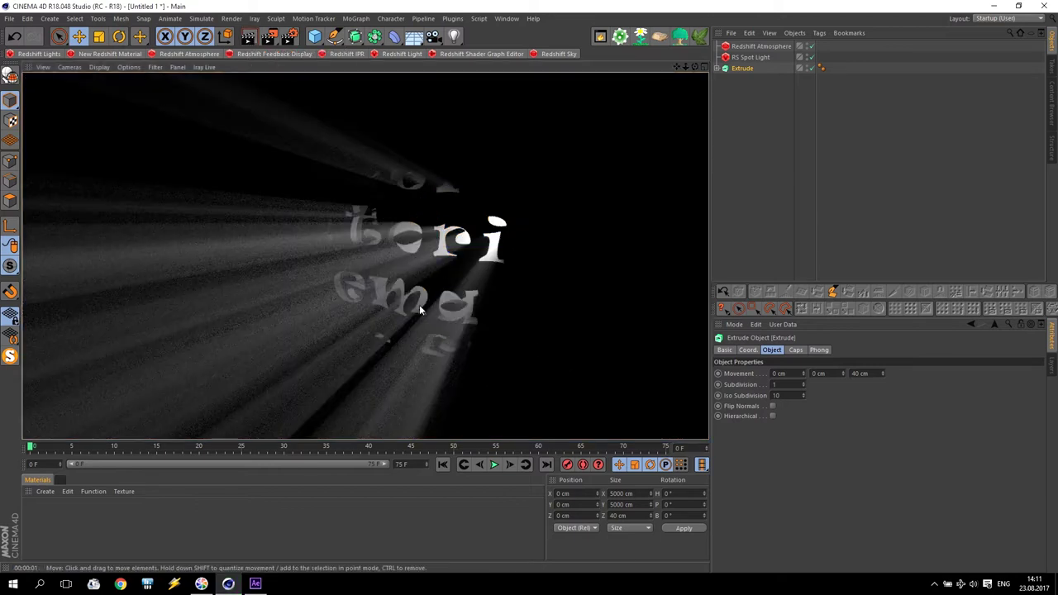
# Show all four views, select the spot light in the Top view and set its Z position to 0 cm
pyautogui.middleClick(296, 165)
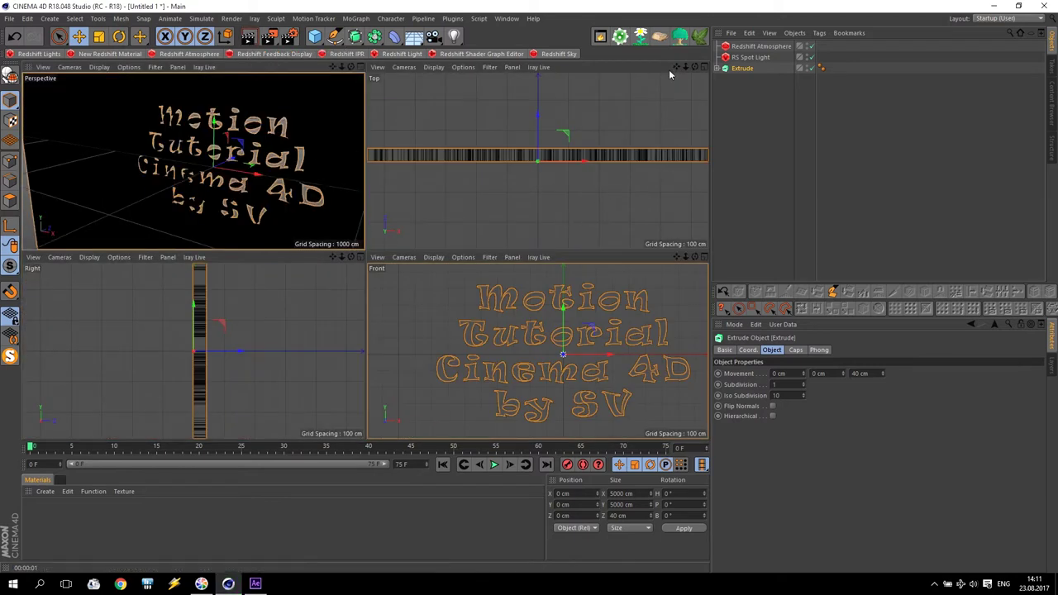
pyautogui.moveTo(674, 67); pyautogui.dragTo(674, 115)
pyautogui.scroll(-2, 553, 151)
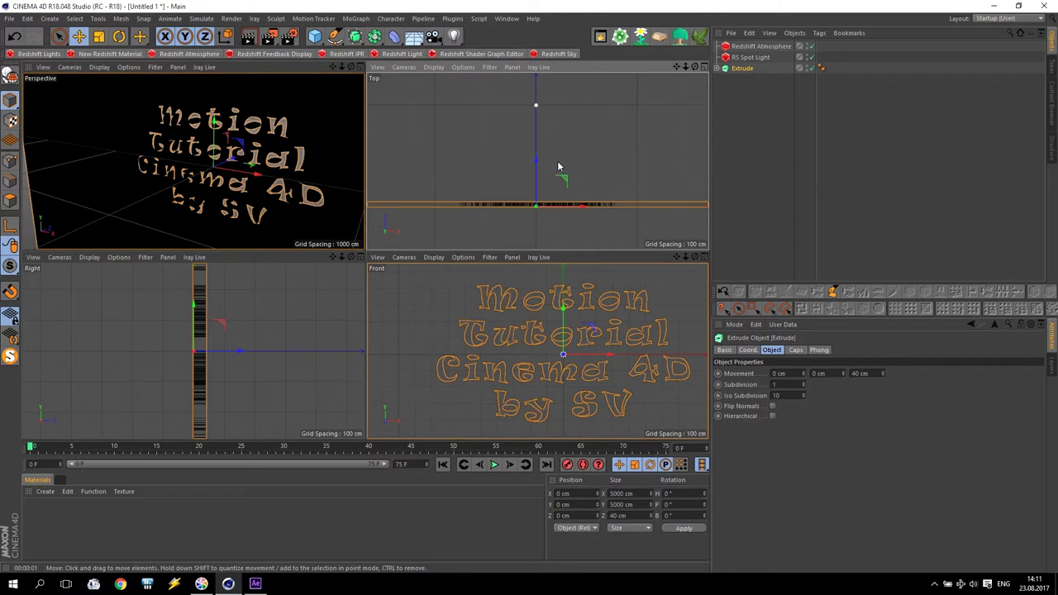
pyautogui.click(535, 108)
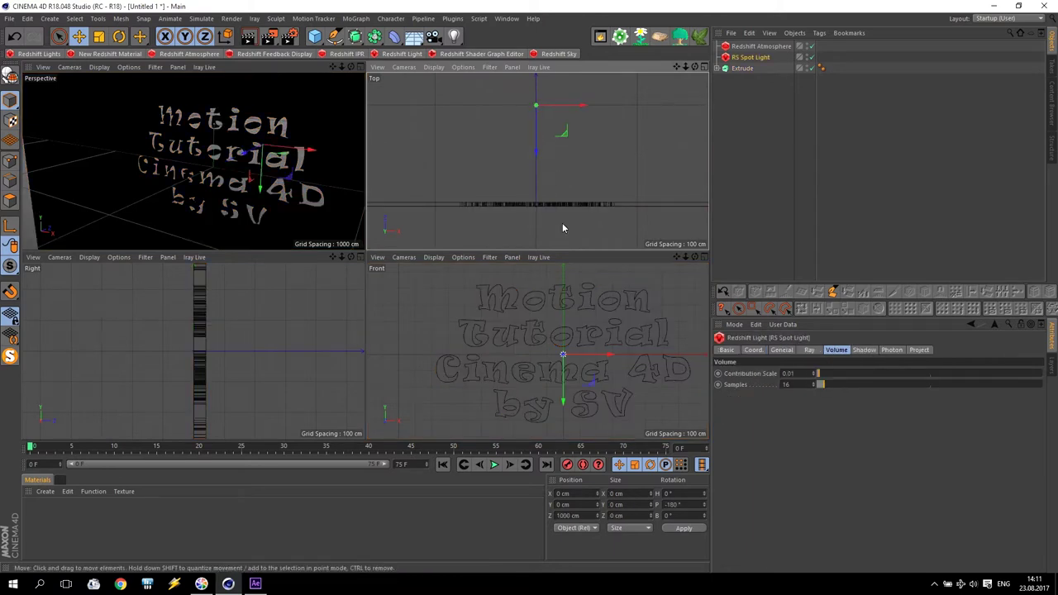
pyautogui.click(566, 515)
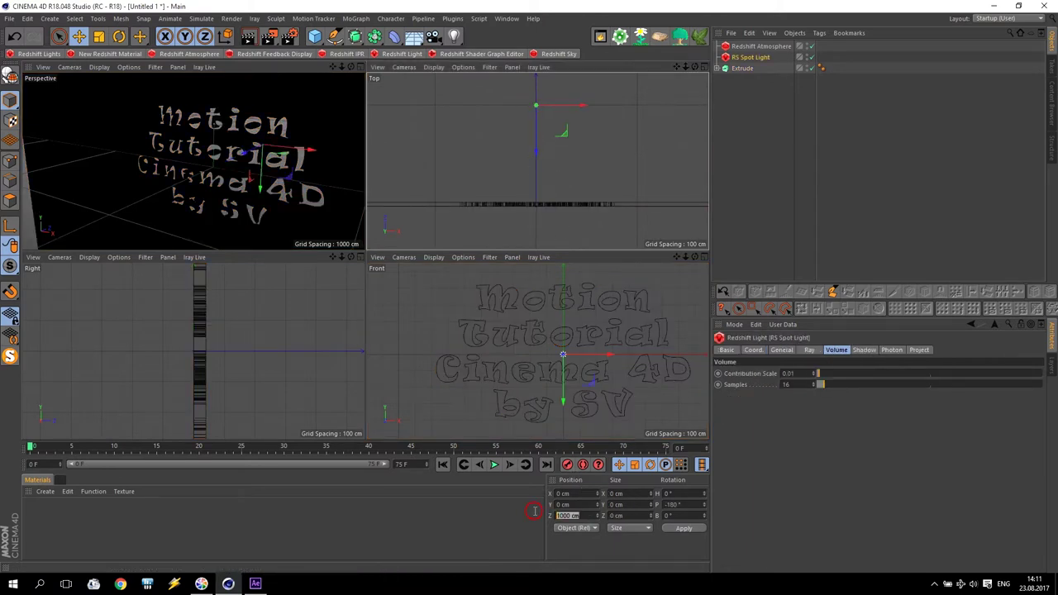
pyautogui.write('0')
pyautogui.press('Return')
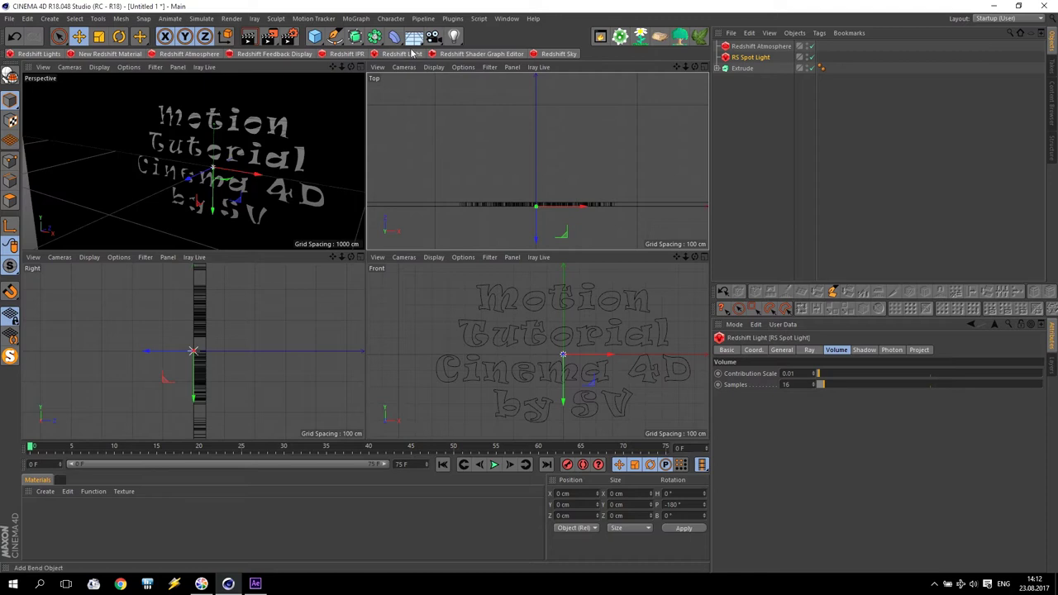
# Add a standard light with 0% intensity and nest it under the RS Spot Light
pyautogui.click(453, 36)
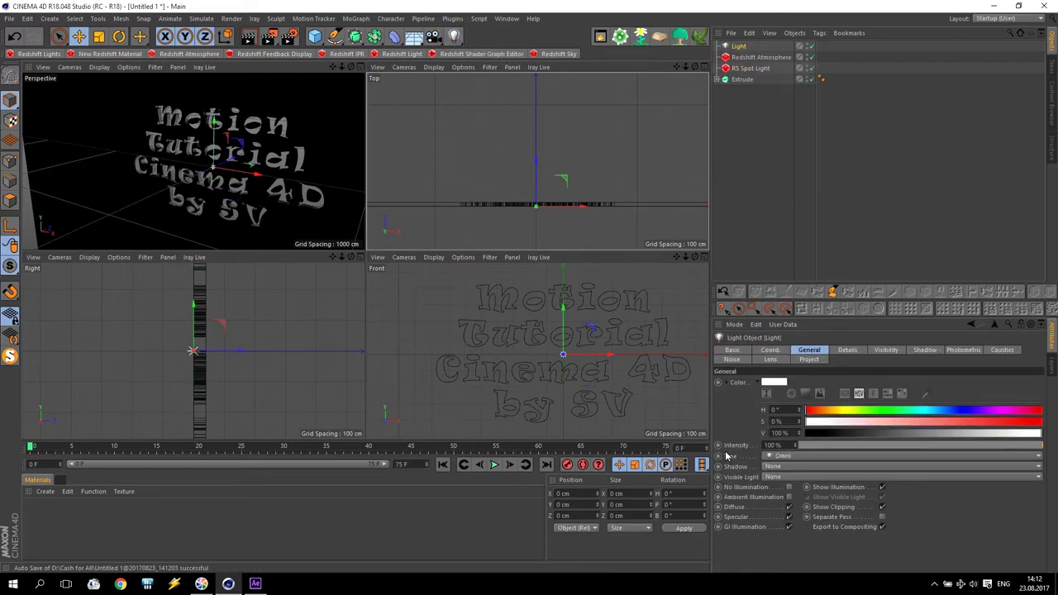
pyautogui.moveTo(800, 444)
pyautogui.mouseDown()
pyautogui.moveTo(827, 445)
pyautogui.moveTo(781, 445)
pyautogui.mouseUp()
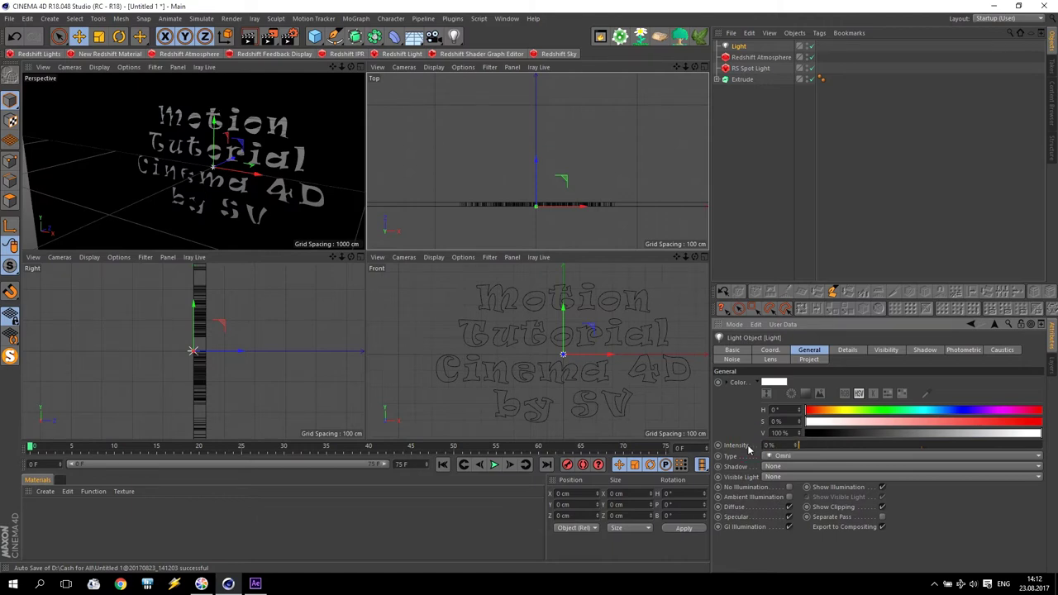
pyautogui.moveTo(739, 46); pyautogui.dragTo(749, 69)
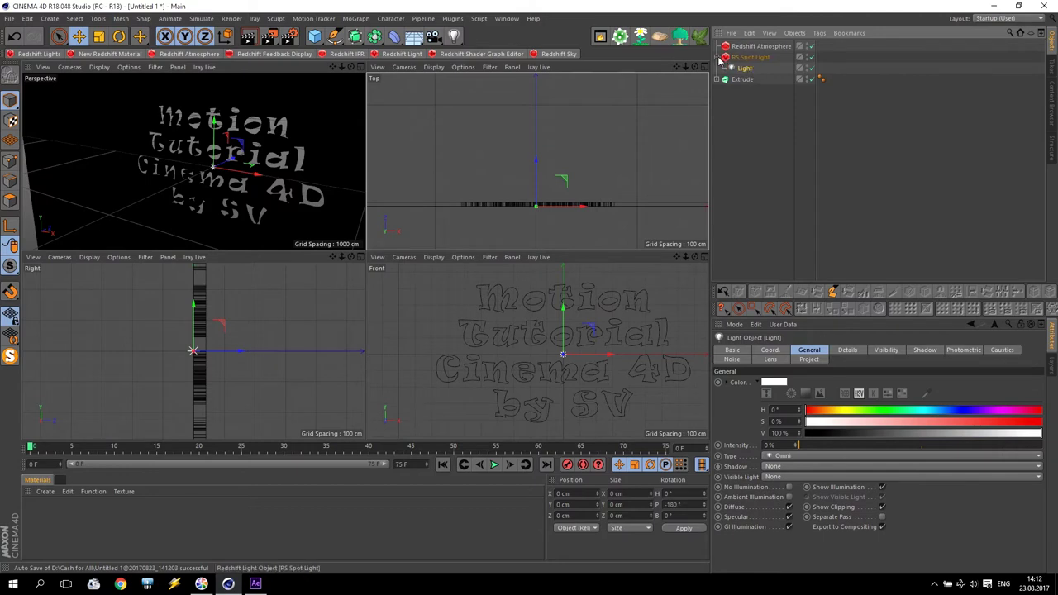
# Try moving the spot light along Z to about 784 cm in the Top view and check its nested light
pyautogui.click(749, 57)
pyautogui.moveTo(535, 236); pyautogui.dragTo(546, 144)
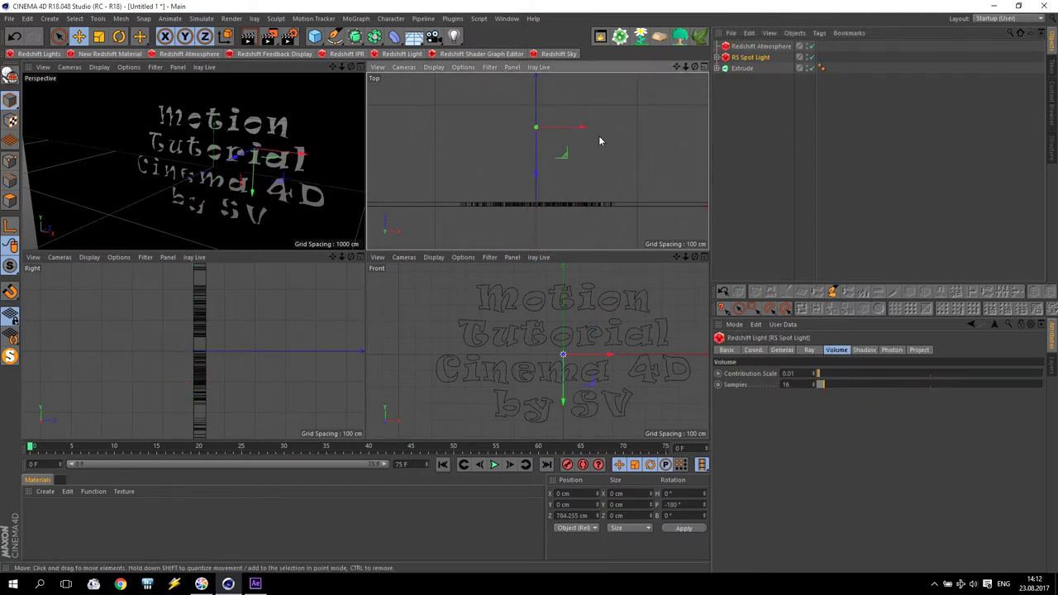
pyautogui.click(718, 57)
pyautogui.click(744, 68)
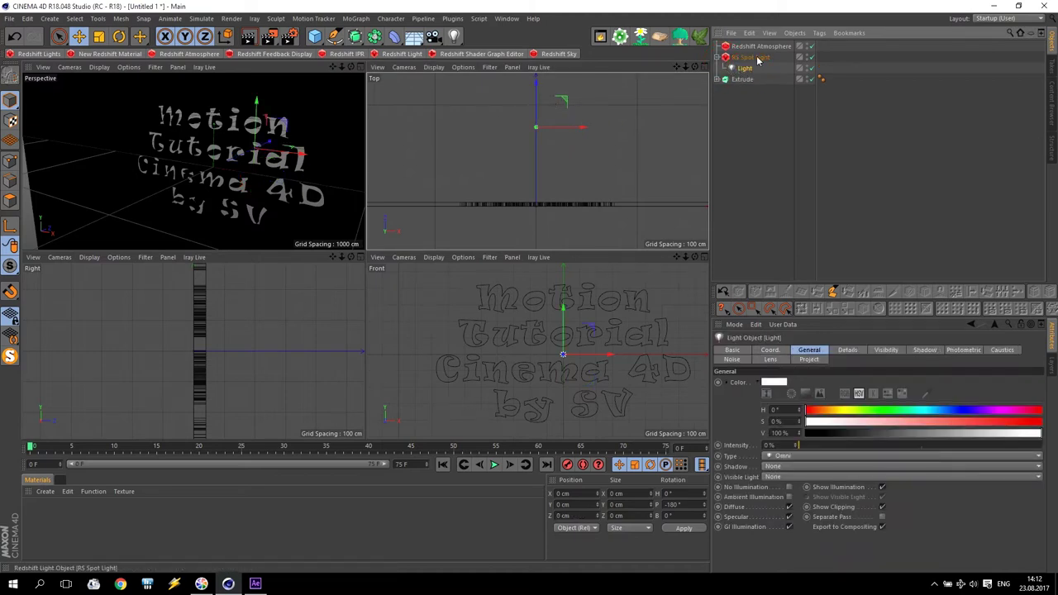
# Set the RS Spot Light's Z position to 1000 cm
pyautogui.click(561, 105)
pyautogui.click(592, 515)
pyautogui.write('1000')
pyautogui.press('Return')
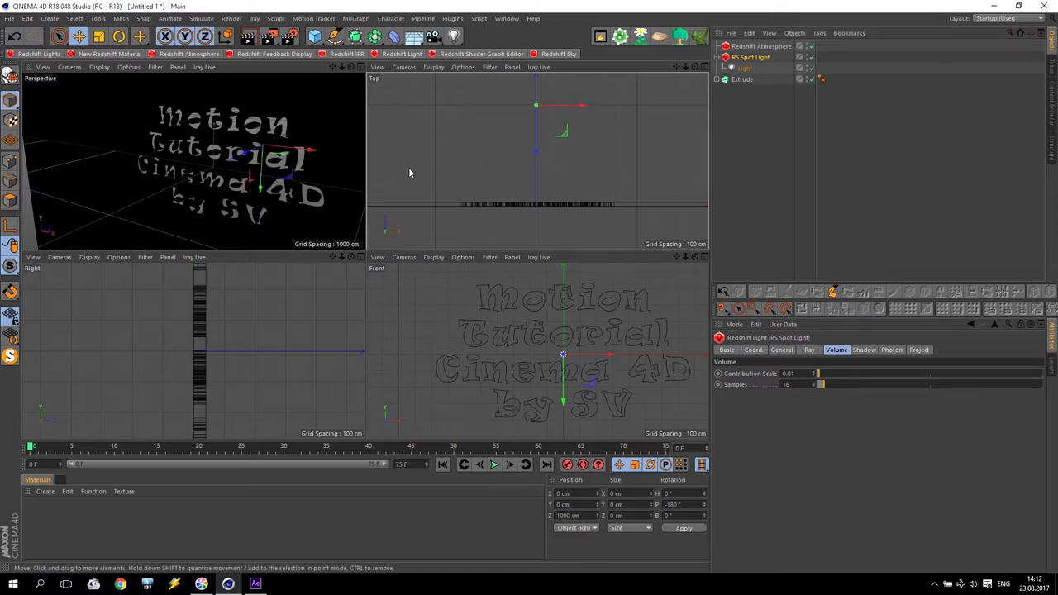
# Set the project end to 250 F and extend the preview range to the full timeline length
pyautogui.keyDown('alt'); pyautogui.moveTo(318, 166); pyautogui.dragTo(252, 153); pyautogui.keyUp('alt')
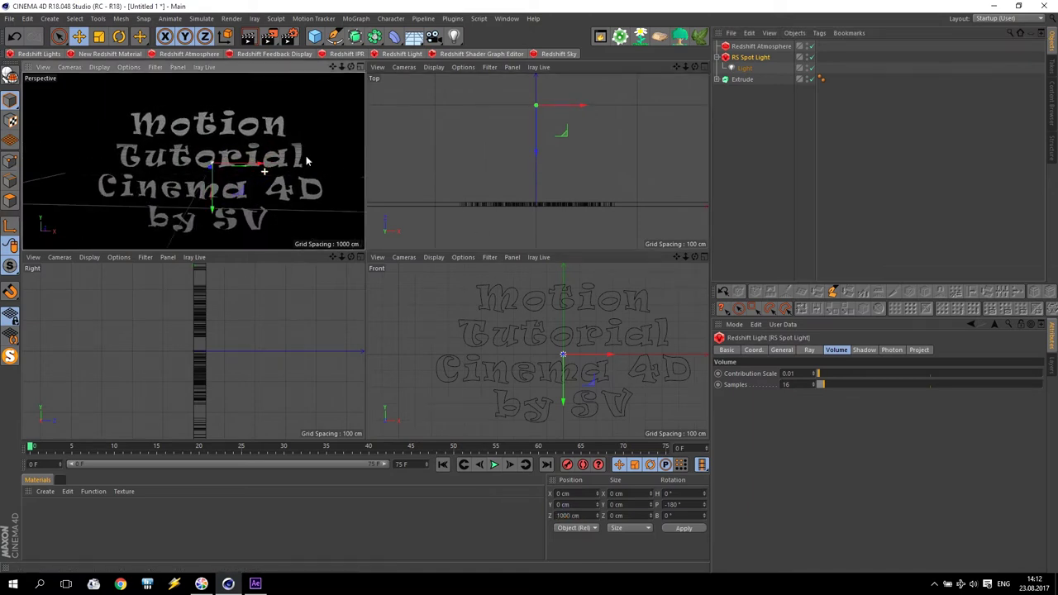
pyautogui.middleClick(541, 349)
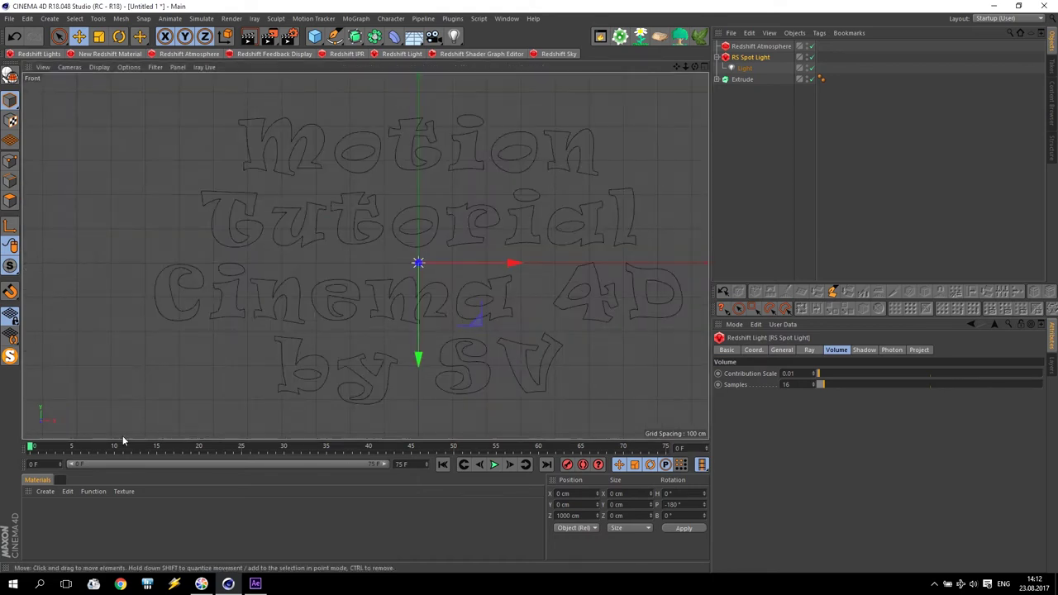
pyautogui.doubleClick(413, 464)
pyautogui.write('250')
pyautogui.press('Return')
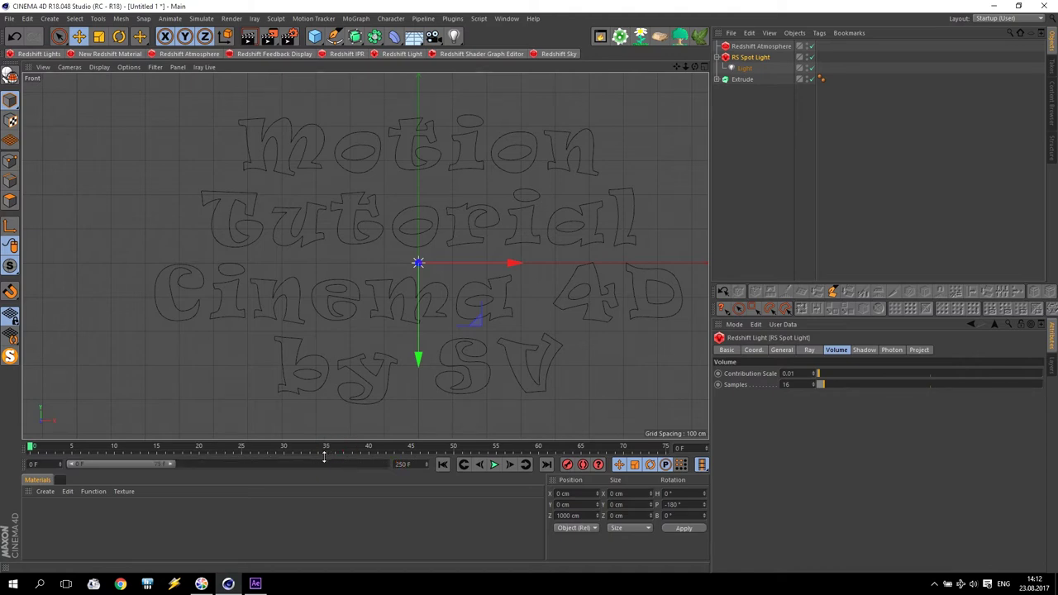
pyautogui.moveTo(171, 463); pyautogui.dragTo(385, 464)
# Move the spot light to about X -621 cm, Y 343 cm and begin a Bezier spline there, winding through "Motion" and "Tutorial"
pyautogui.moveTo(477, 314); pyautogui.dragTo(272, 210)
pyautogui.click(335, 37)
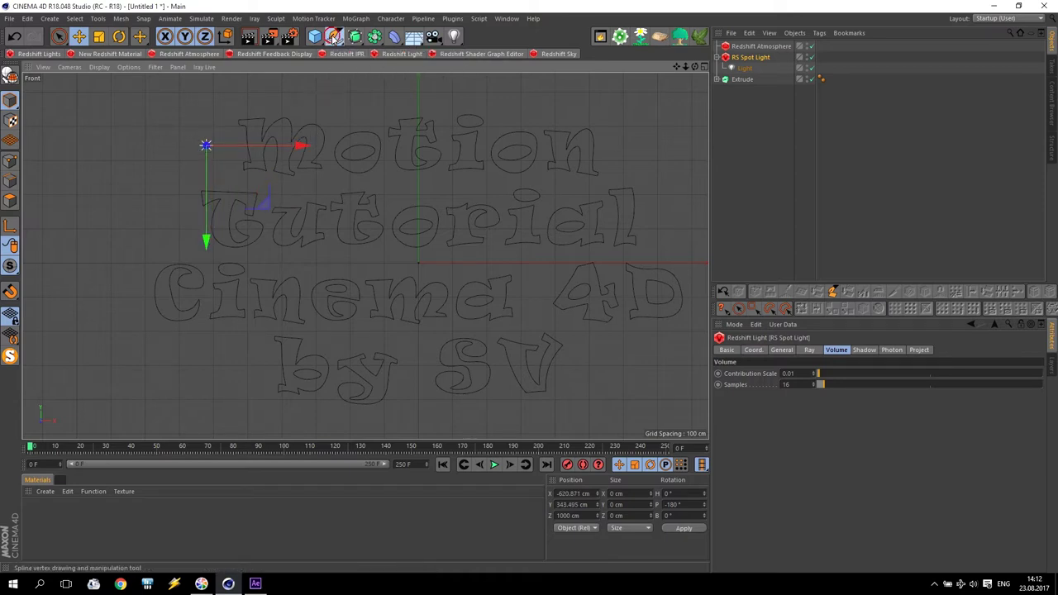
pyautogui.click(206, 146)
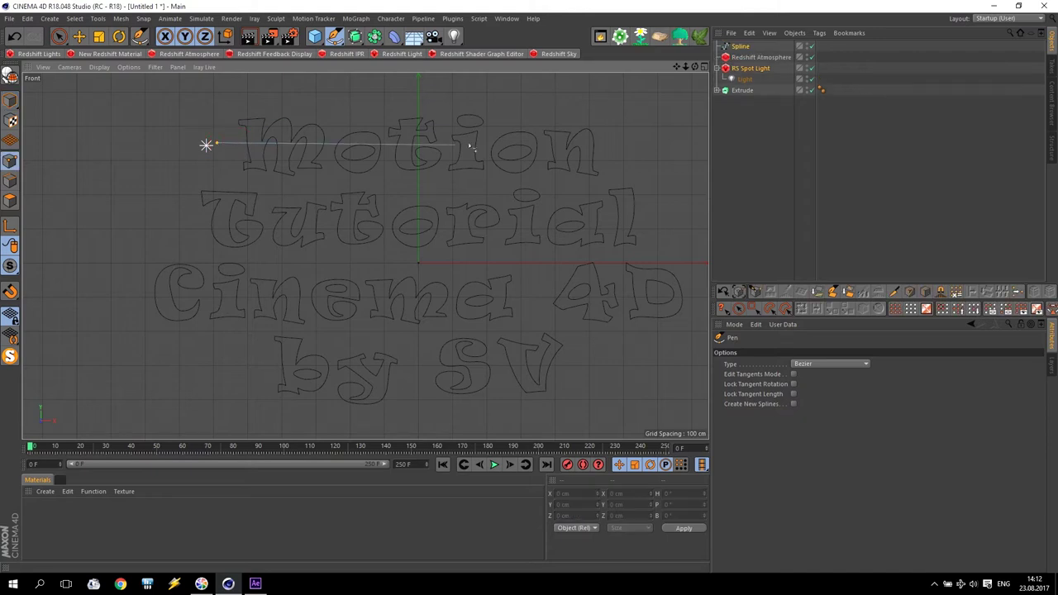
pyautogui.moveTo(639, 148); pyautogui.dragTo(618, 227)
pyautogui.moveTo(443, 219); pyautogui.dragTo(416, 221)
pyautogui.click(147, 253)
pyautogui.moveTo(135, 298); pyautogui.dragTo(160, 311)
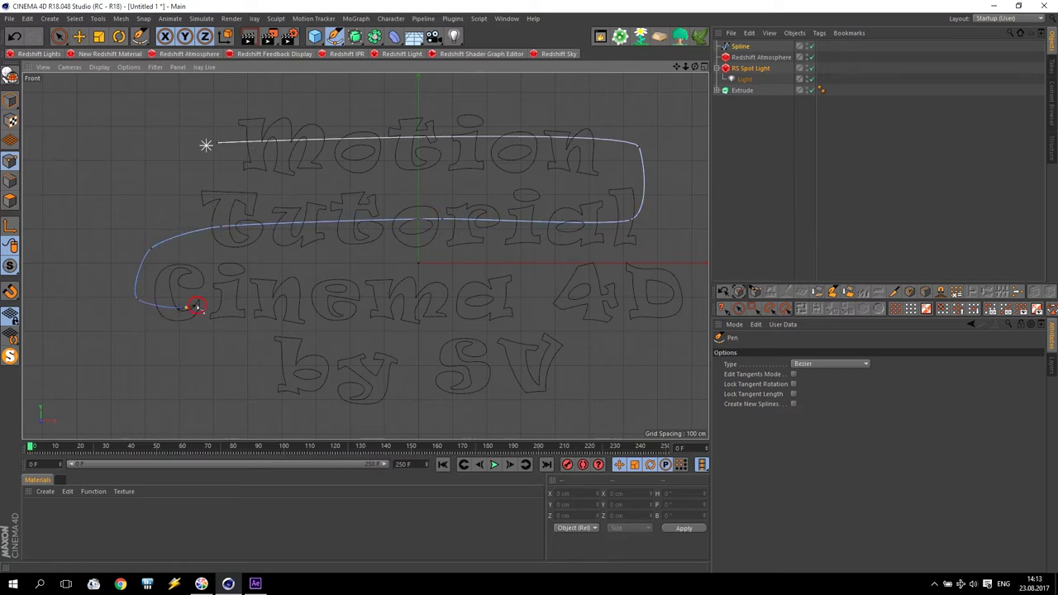
# Continue the spline through "Cinema 4D", bend it around the line's end and run it back through "by SV"
pyautogui.click(339, 294)
pyautogui.click(495, 303)
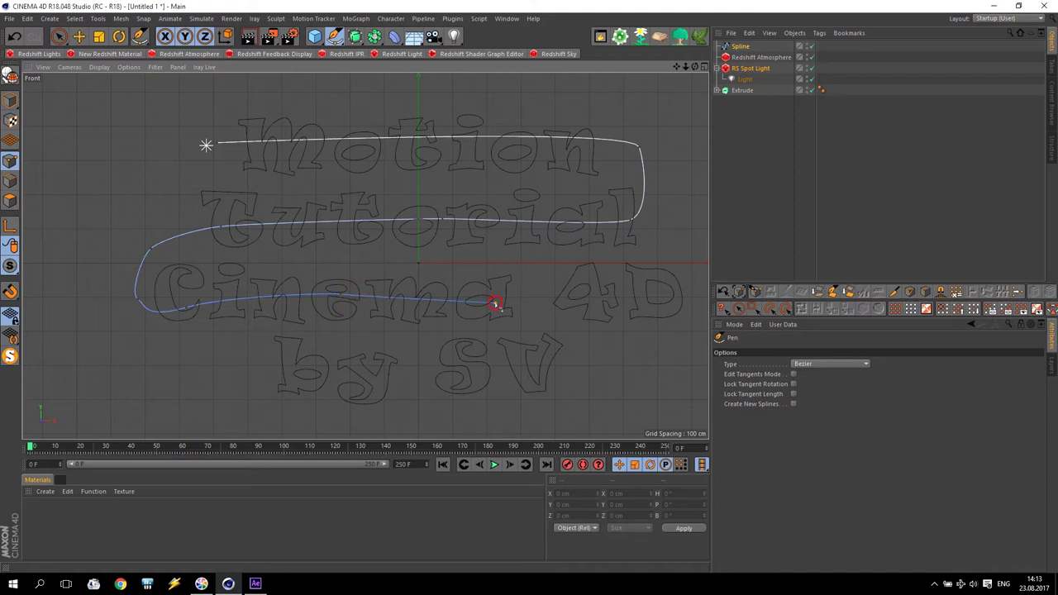
pyautogui.click(660, 285)
pyautogui.moveTo(695, 298); pyautogui.dragTo(697, 313)
pyautogui.moveTo(685, 353); pyautogui.dragTo(685, 354)
pyautogui.click(486, 366)
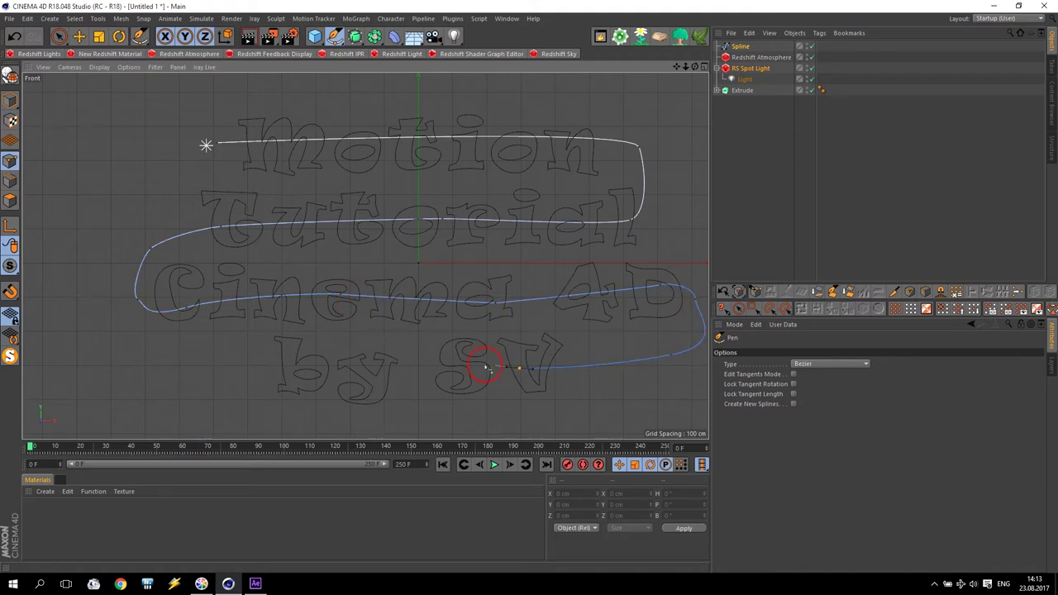
pyautogui.moveTo(252, 395); pyautogui.dragTo(225, 403)
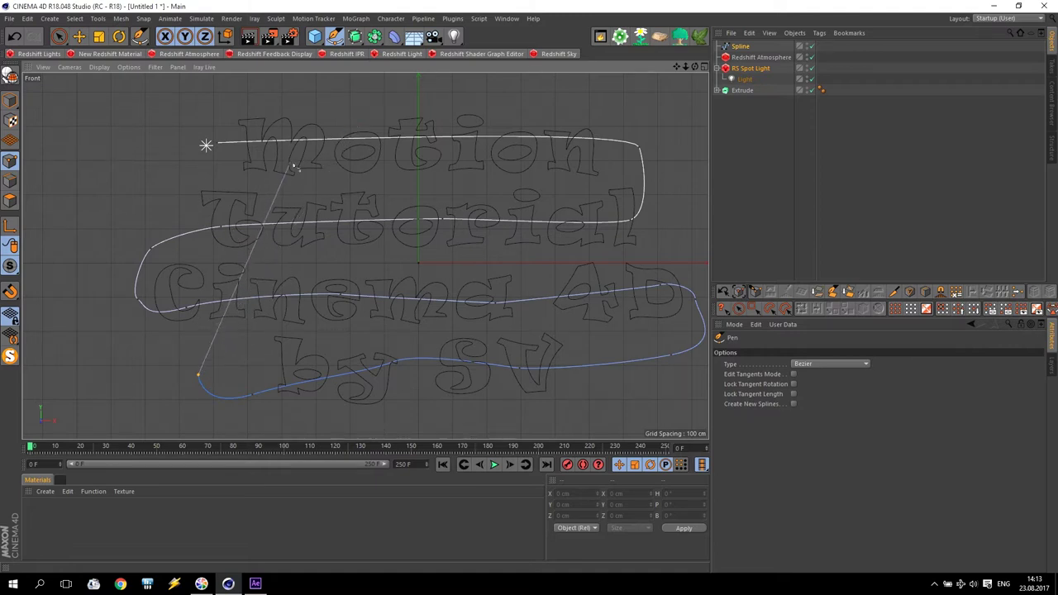
# Extend the spline in a loop up over "Motion", across to "4D" and back, ending near the "t" of "Tutorial"
pyautogui.moveTo(377, 152); pyautogui.dragTo(424, 165)
pyautogui.moveTo(638, 270); pyautogui.dragTo(628, 289)
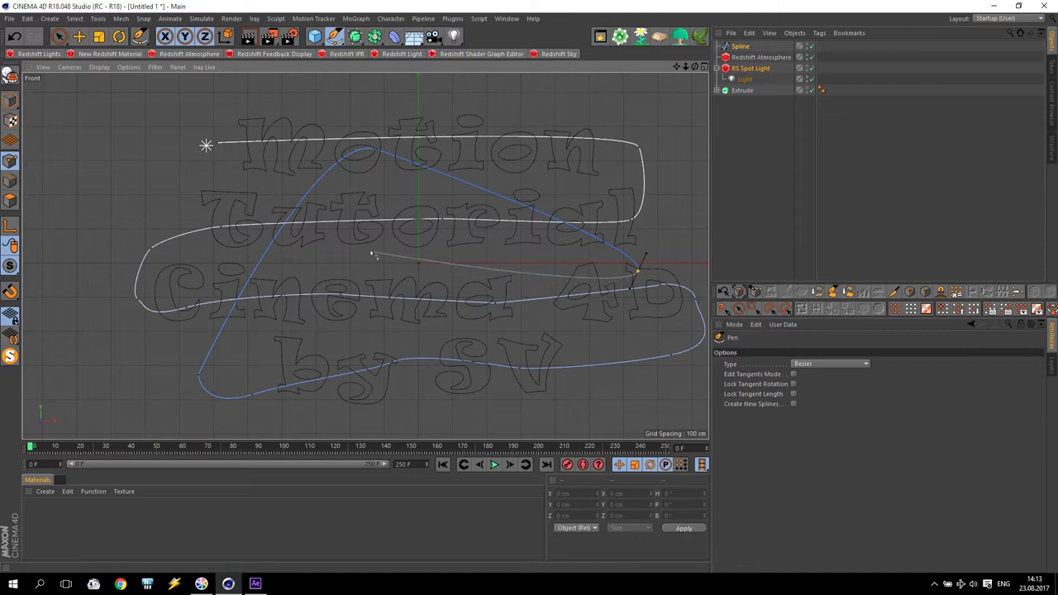
pyautogui.moveTo(347, 234); pyautogui.dragTo(353, 216)
# Add an Align to Spline tag to the RS Spot Light and assign the drawn spline as its Spline Path
pyautogui.click(748, 71)
pyautogui.click(822, 33)
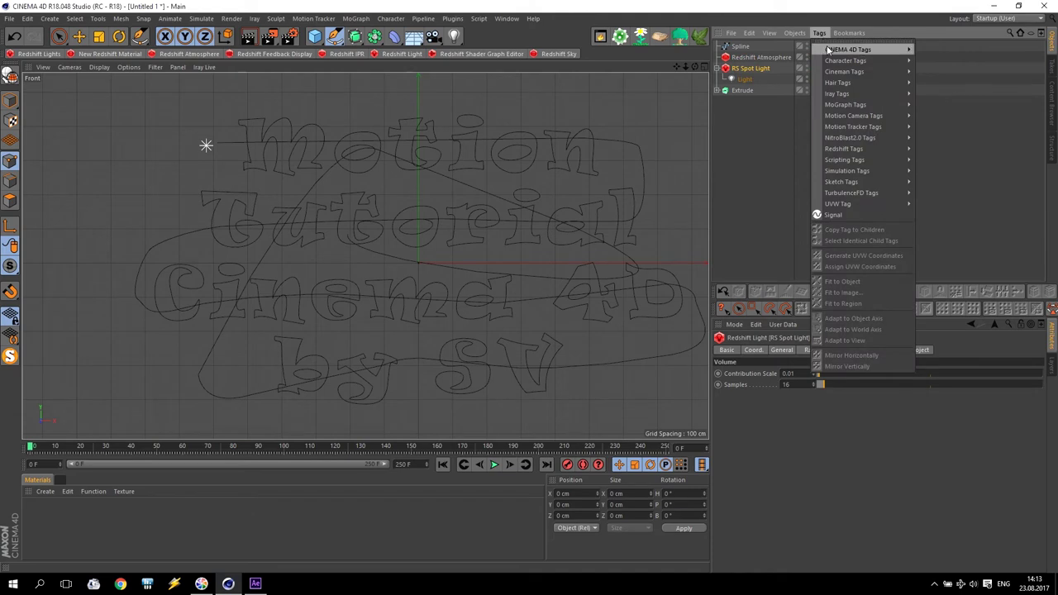
pyautogui.moveTo(829, 48)
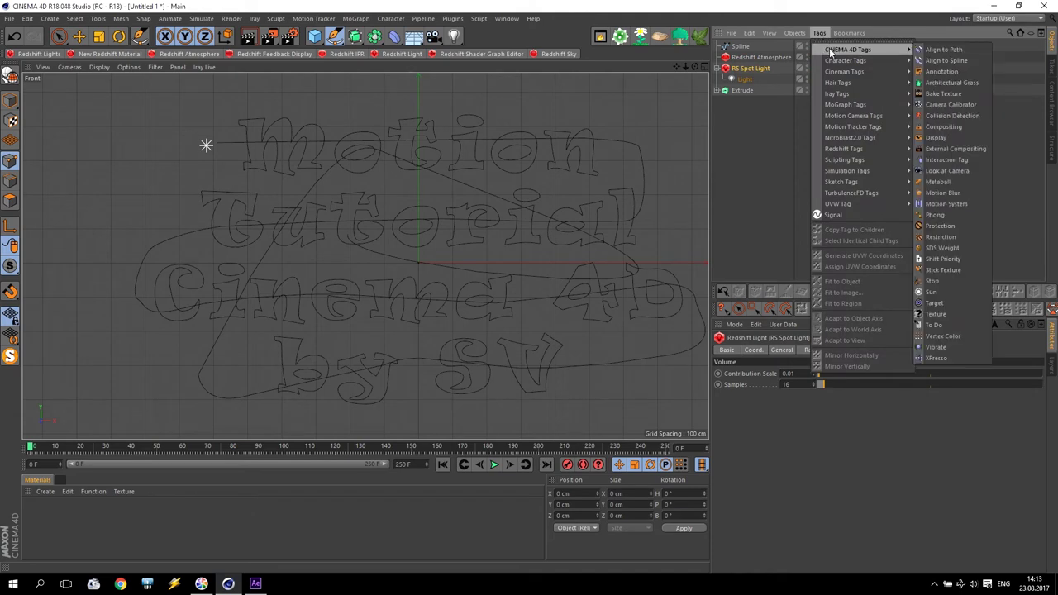
pyautogui.click(961, 61)
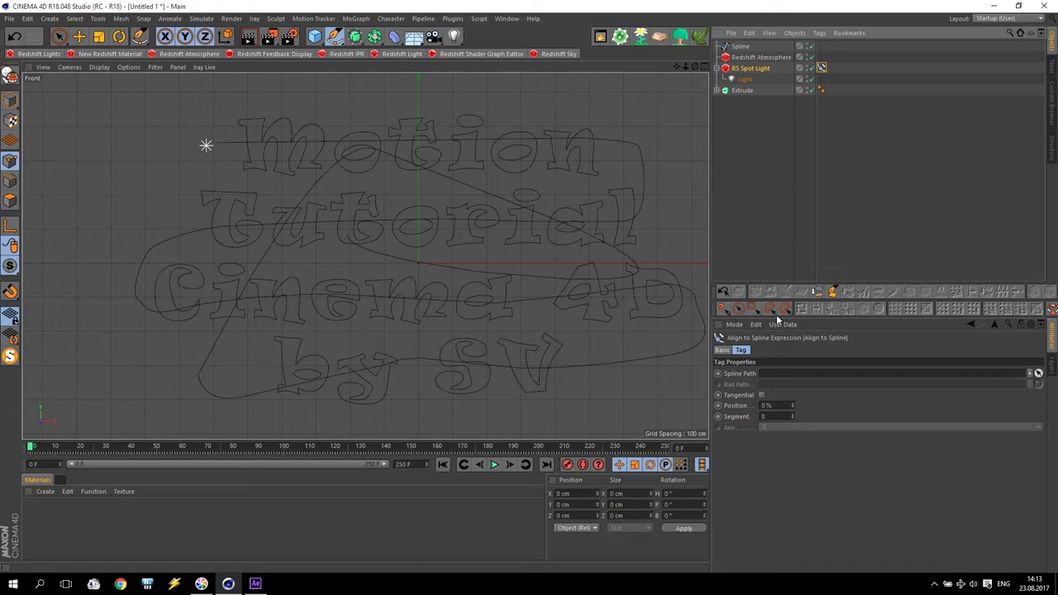
pyautogui.moveTo(742, 47); pyautogui.dragTo(774, 375)
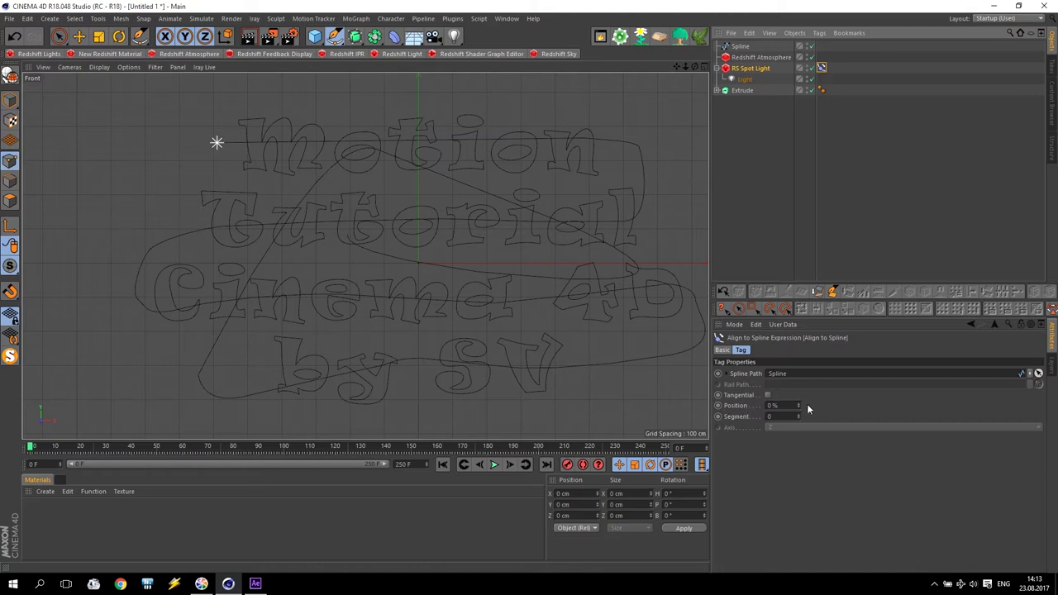
pyautogui.moveTo(799, 408)
pyautogui.mouseDown()
pyautogui.moveTo(881, 408)
pyautogui.moveTo(799, 408)
pyautogui.mouseUp()
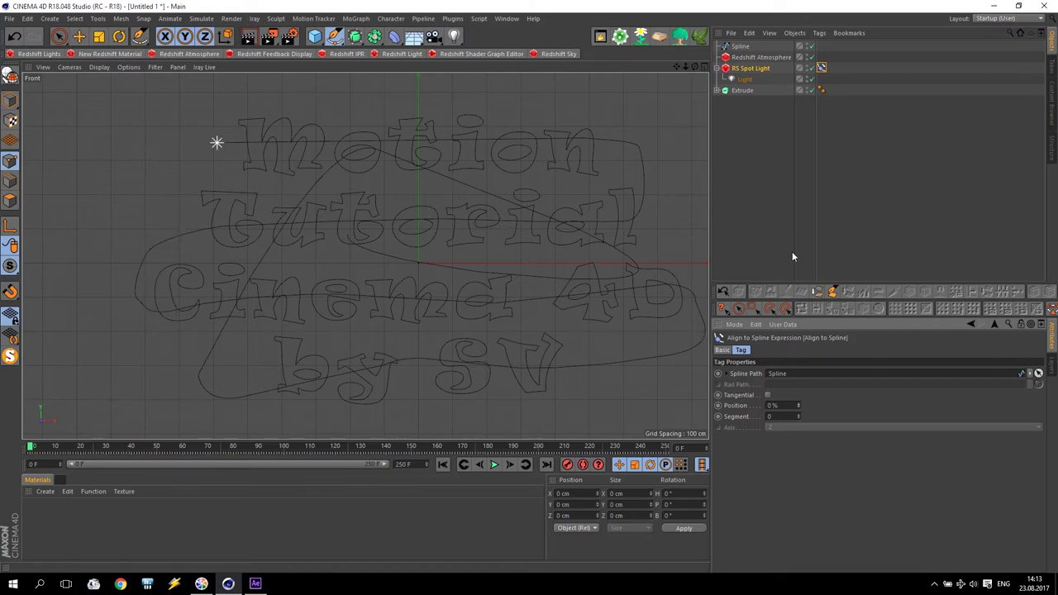
# Set the spline's Intermediate Points to Natural
pyautogui.click(740, 47)
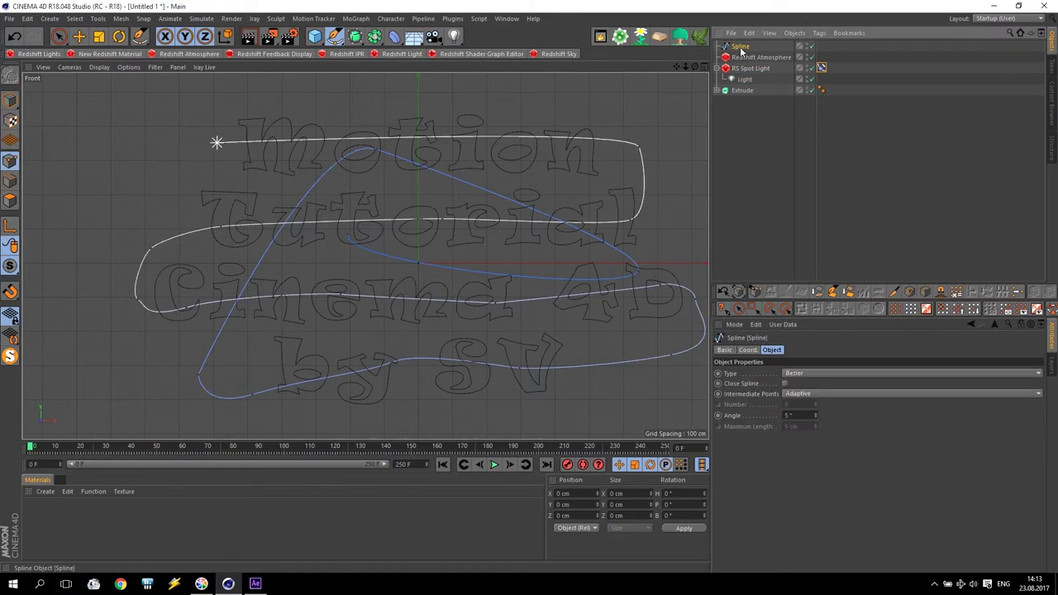
pyautogui.click(798, 394)
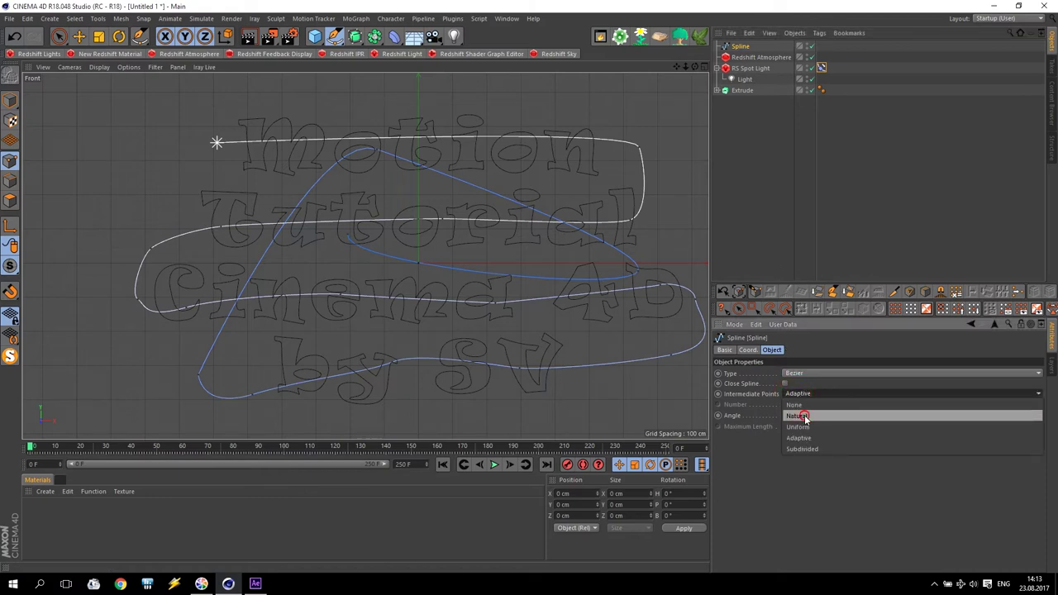
pyautogui.click(798, 416)
pyautogui.click(798, 393)
pyautogui.click(795, 400)
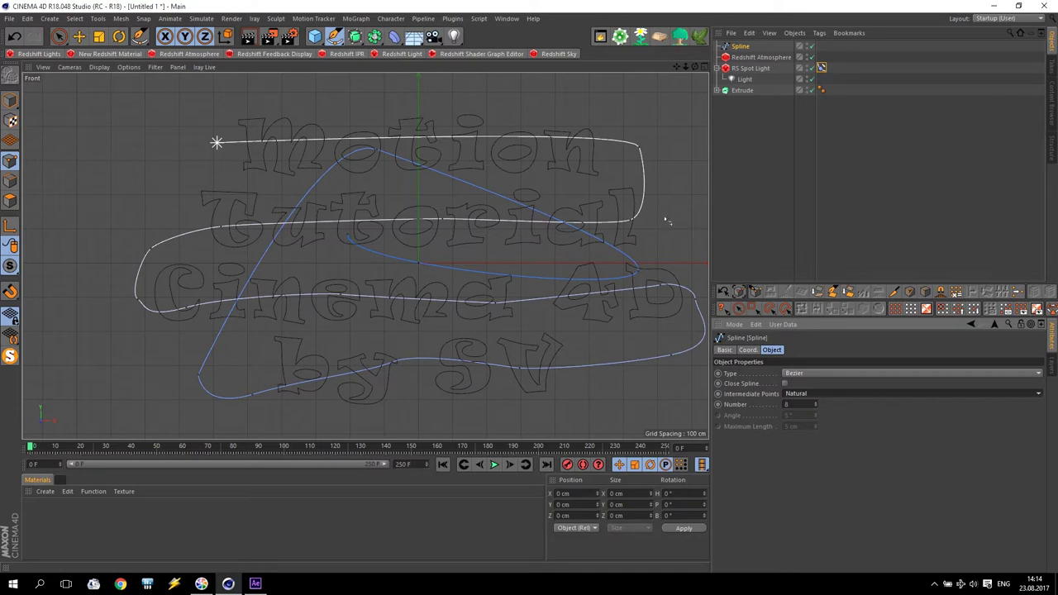
# Move the spline point at the end of the "Motion" line to about X 489 cm, Y 334 cm in the Front view
pyautogui.click(78, 36)
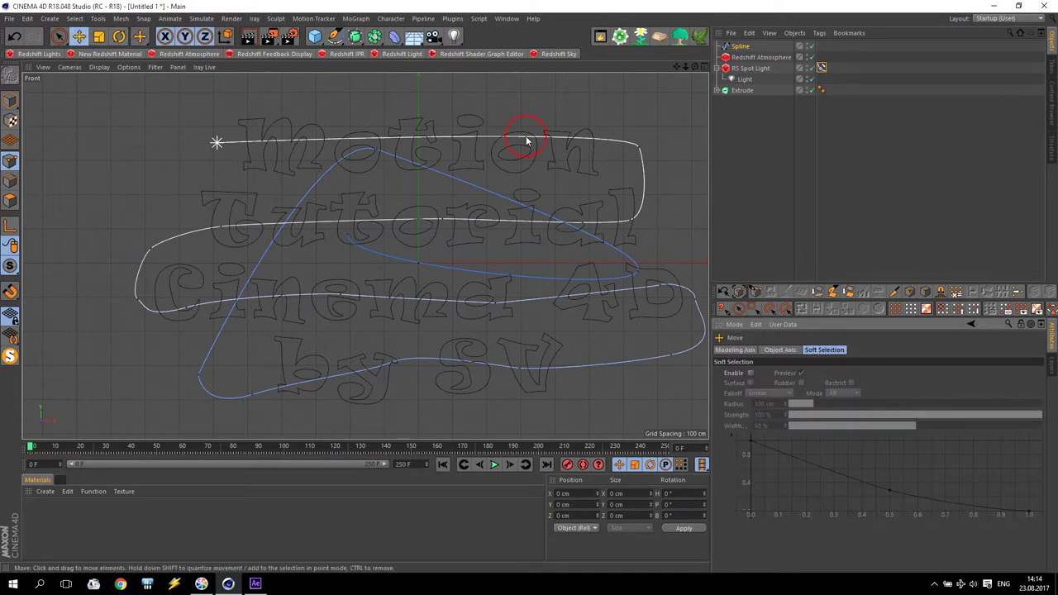
pyautogui.click(638, 149)
pyautogui.moveTo(641, 152); pyautogui.dragTo(595, 133)
pyautogui.moveTo(691, 95); pyautogui.dragTo(640, 95)
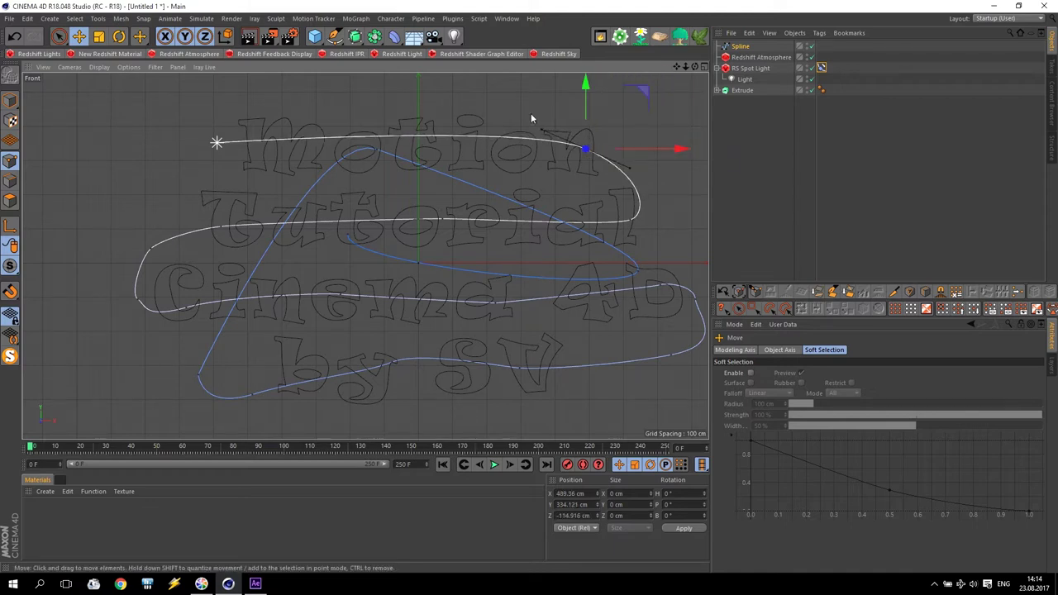
# Move the two spline points near the start of "Tutorial" inward and up, the inner one to about X -386 cm, Y 128 cm
pyautogui.click(152, 248)
pyautogui.click(222, 227)
pyautogui.moveTo(280, 174); pyautogui.dragTo(349, 160)
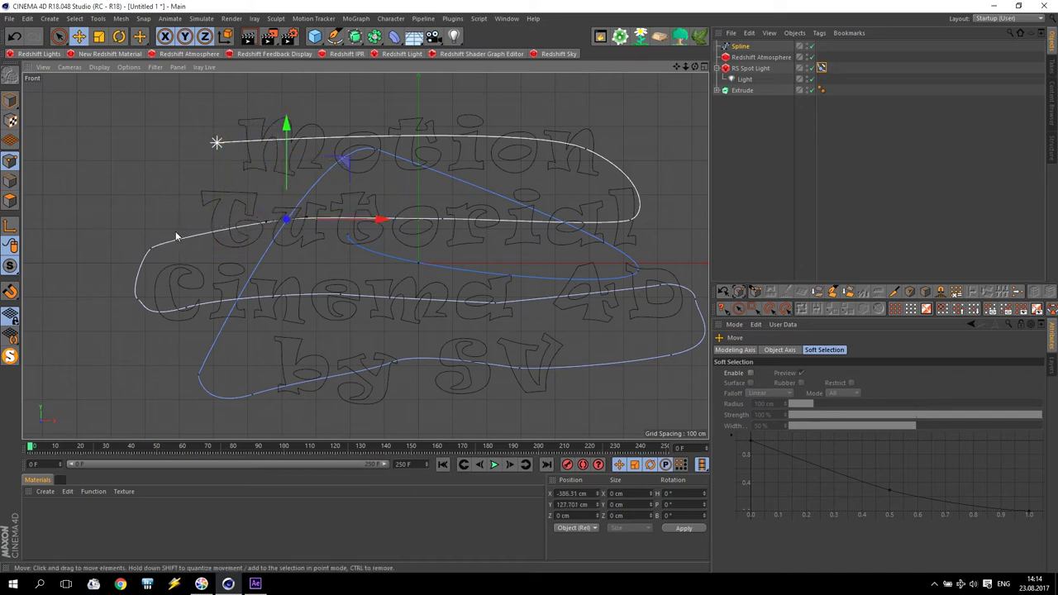
pyautogui.click(152, 250)
pyautogui.moveTo(219, 189); pyautogui.dragTo(245, 162)
# Reshape the spline bend at the start of "Cinema" by moving its points closer to the text
pyautogui.click(139, 302)
pyautogui.moveTo(138, 299); pyautogui.dragTo(163, 275)
pyautogui.moveTo(186, 311); pyautogui.dragTo(206, 341)
pyautogui.moveTo(246, 245); pyautogui.dragTo(289, 238)
# Smooth the spline's lower bends by moving the points before "by" and beyond "SV" inward
pyautogui.click(198, 374)
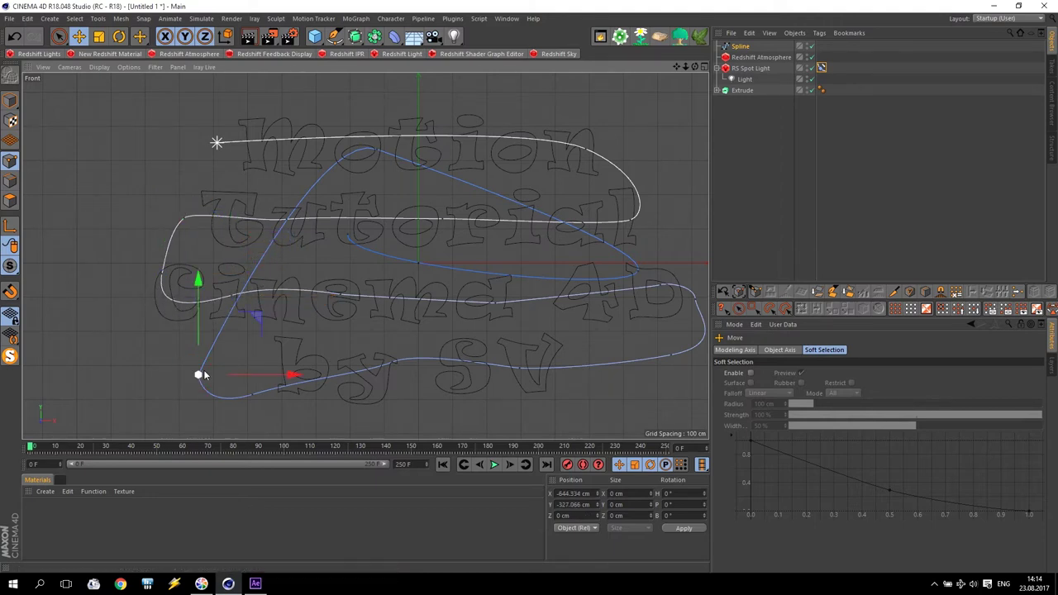
pyautogui.moveTo(261, 314); pyautogui.dragTo(286, 253)
pyautogui.click(673, 354)
pyautogui.moveTo(699, 355); pyautogui.dragTo(698, 311)
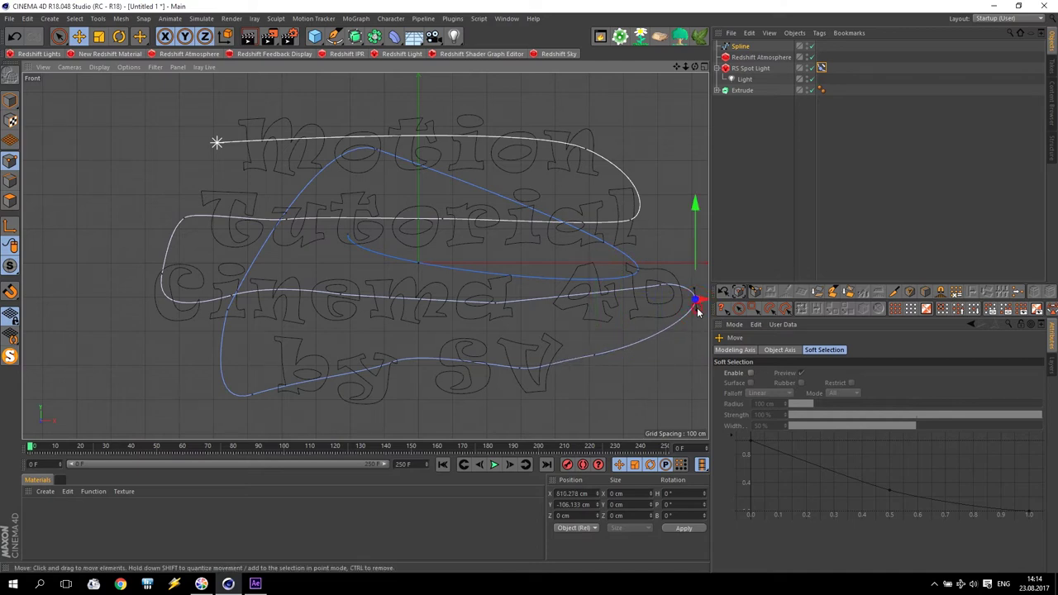
pyautogui.click(628, 377)
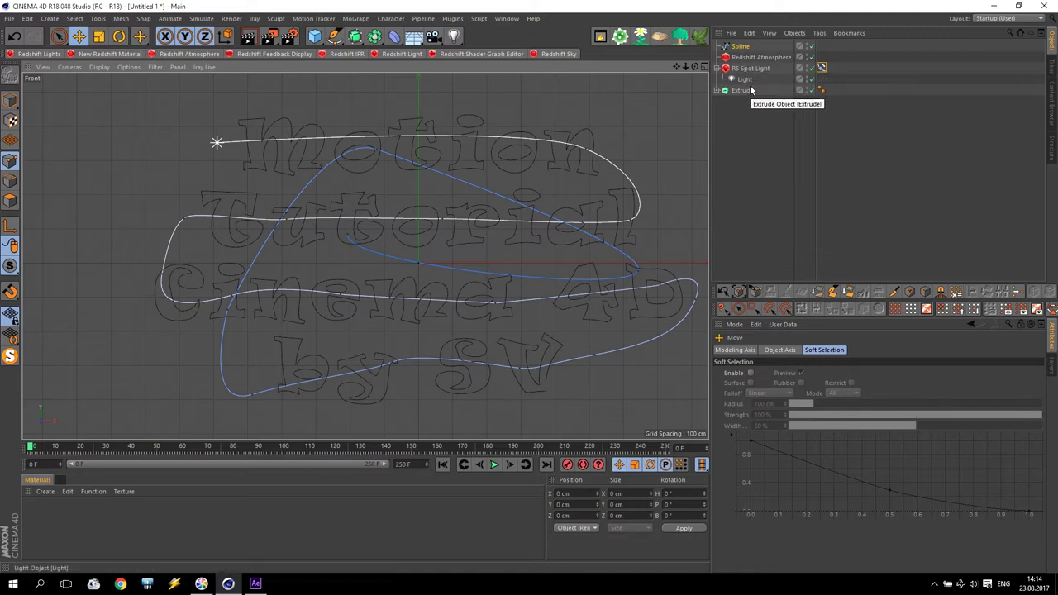
# Keyframe the Align to Spline tag's Position at 0% on frame 0 and at its end value on frame 250
pyautogui.click(822, 69)
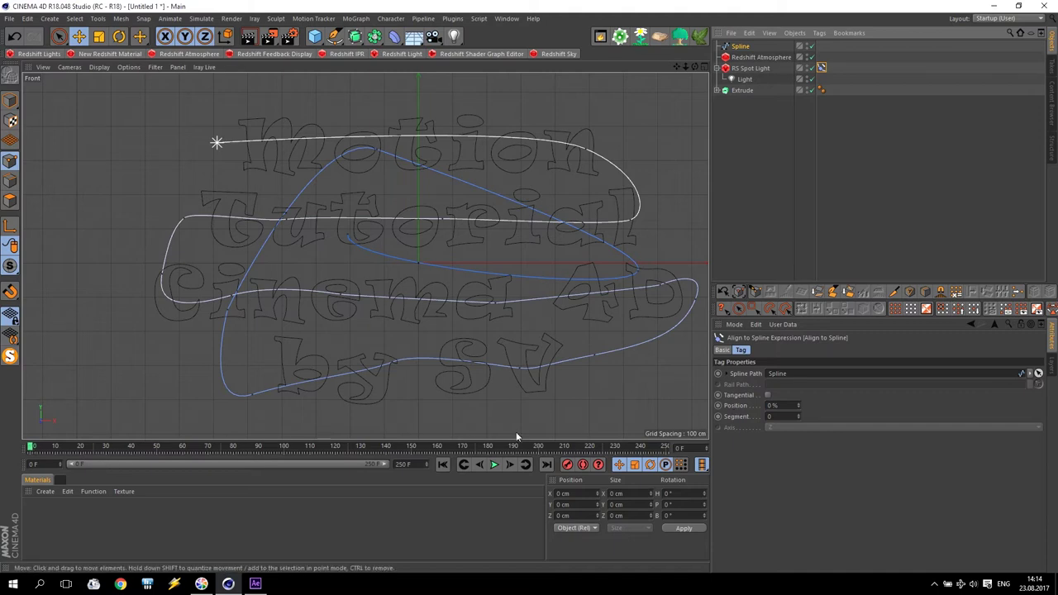
pyautogui.keyDown('ctrl'); pyautogui.click(718, 406); pyautogui.keyUp('ctrl')
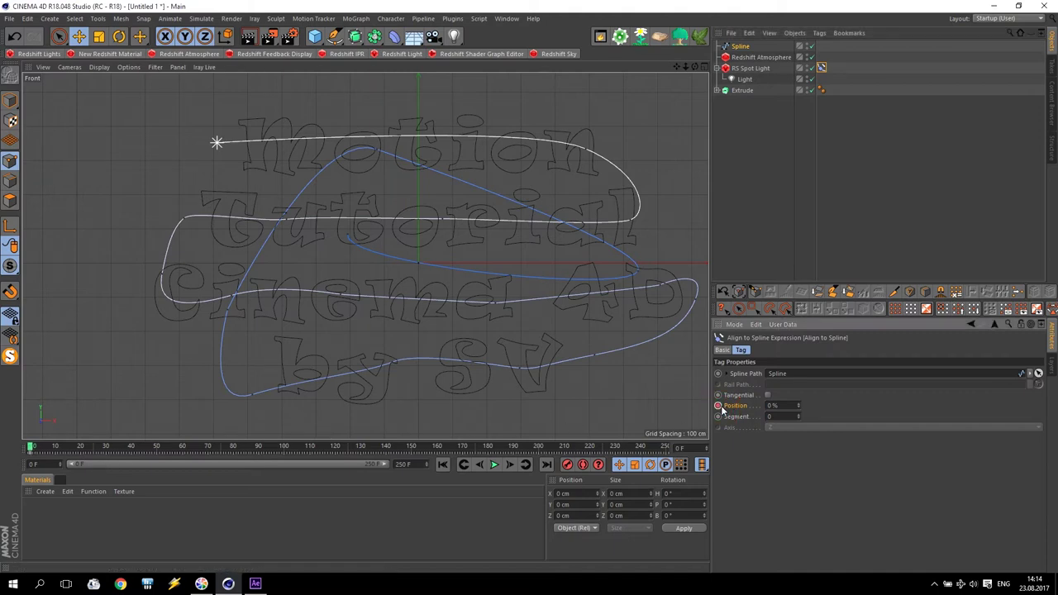
pyautogui.moveTo(443, 453); pyautogui.dragTo(669, 450)
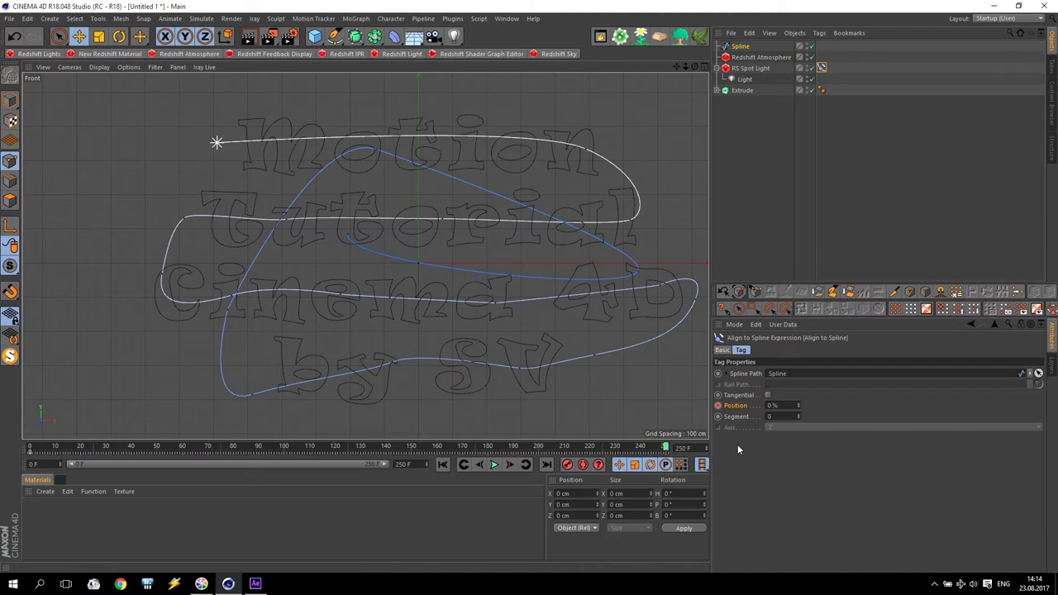
pyautogui.click(779, 406)
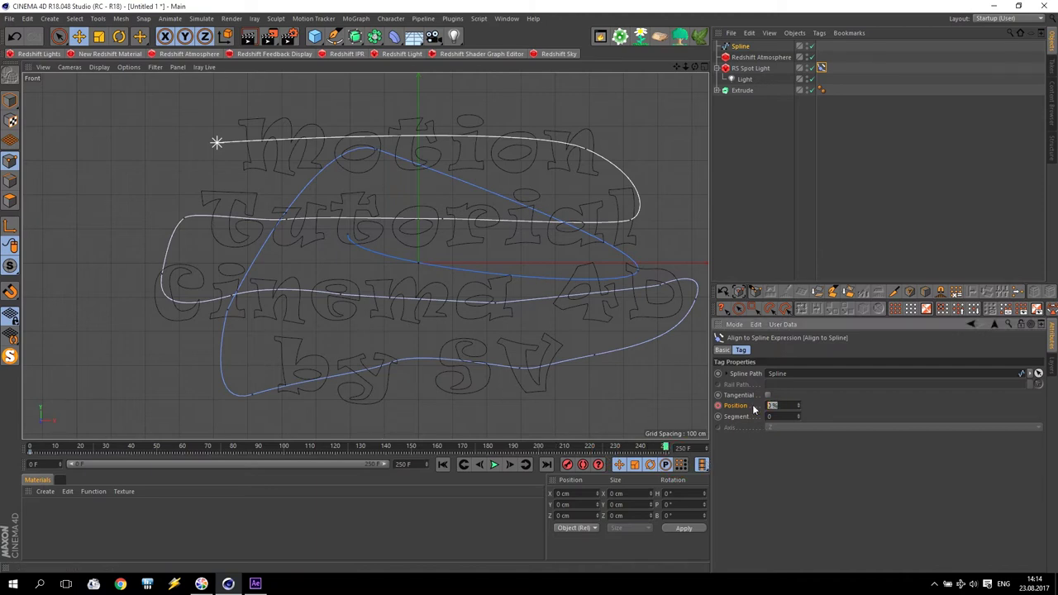
pyautogui.press('Return')
# Play the animation from the first frame to check the light's travel along the spline, and rewind
pyautogui.click(442, 465)
pyautogui.click(494, 465)
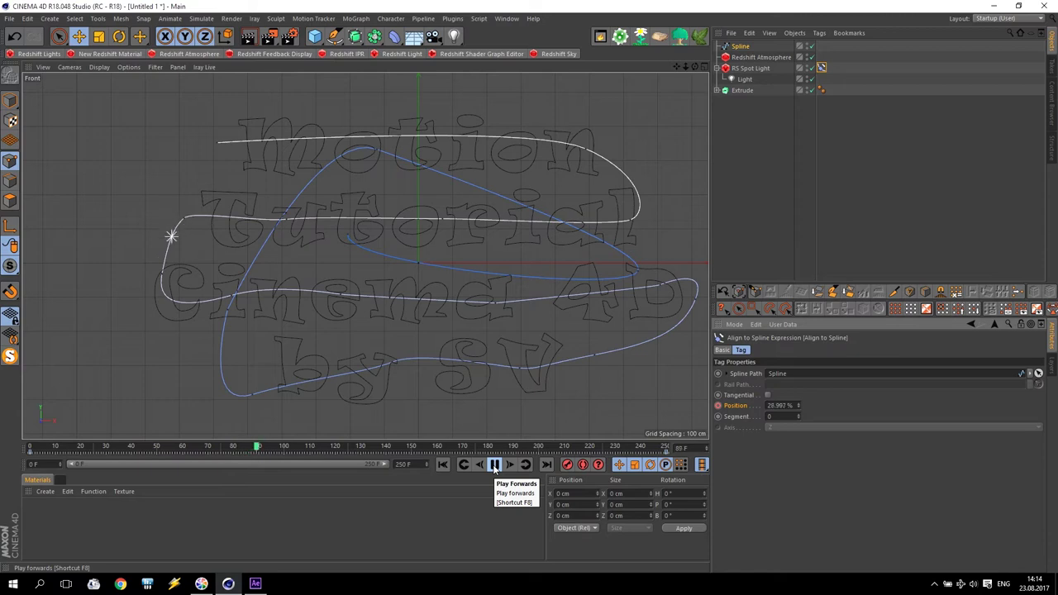
pyautogui.click(494, 464)
pyautogui.click(443, 465)
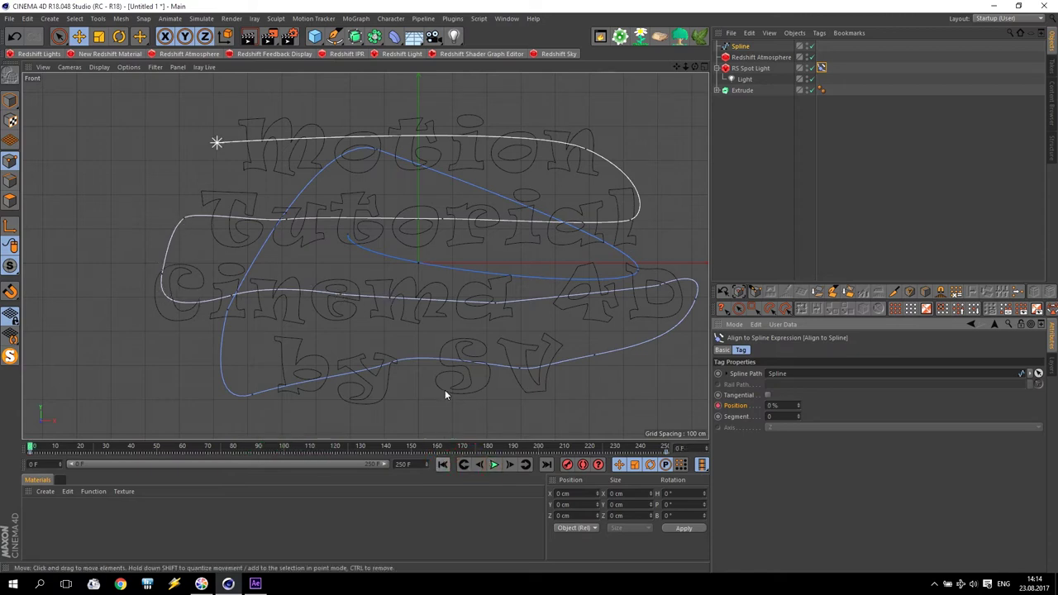
# Maximize the Perspective view and set its display mode to Quick Shading
pyautogui.middleClick(392, 113)
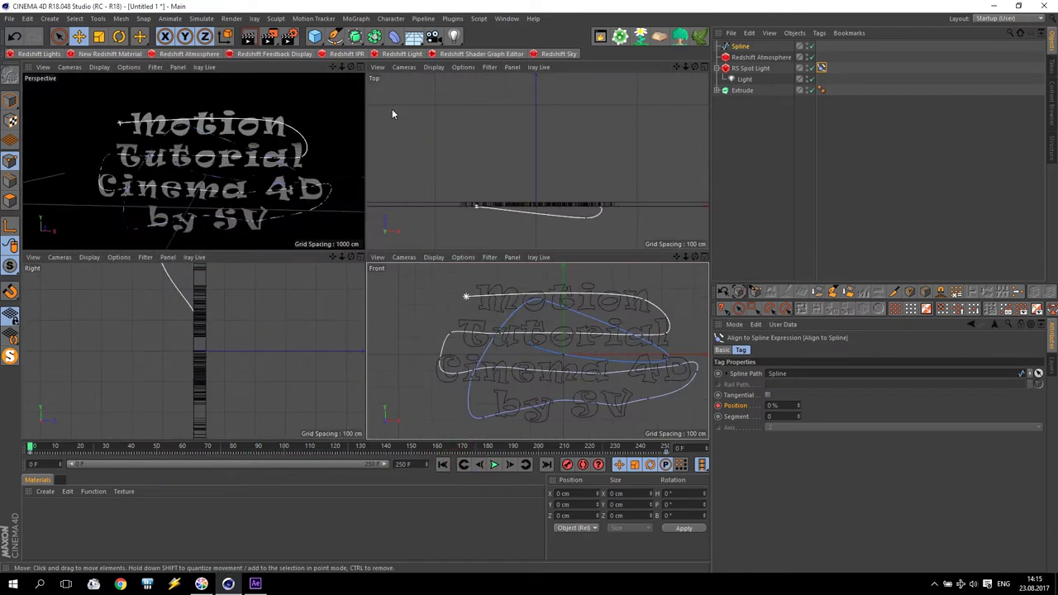
pyautogui.middleClick(265, 157)
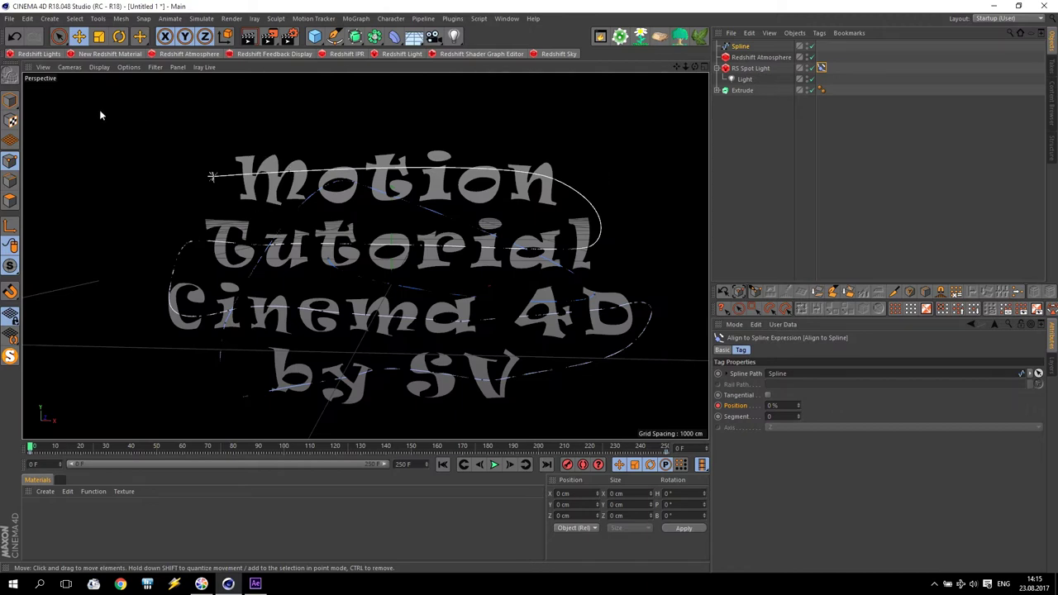
pyautogui.click(97, 68)
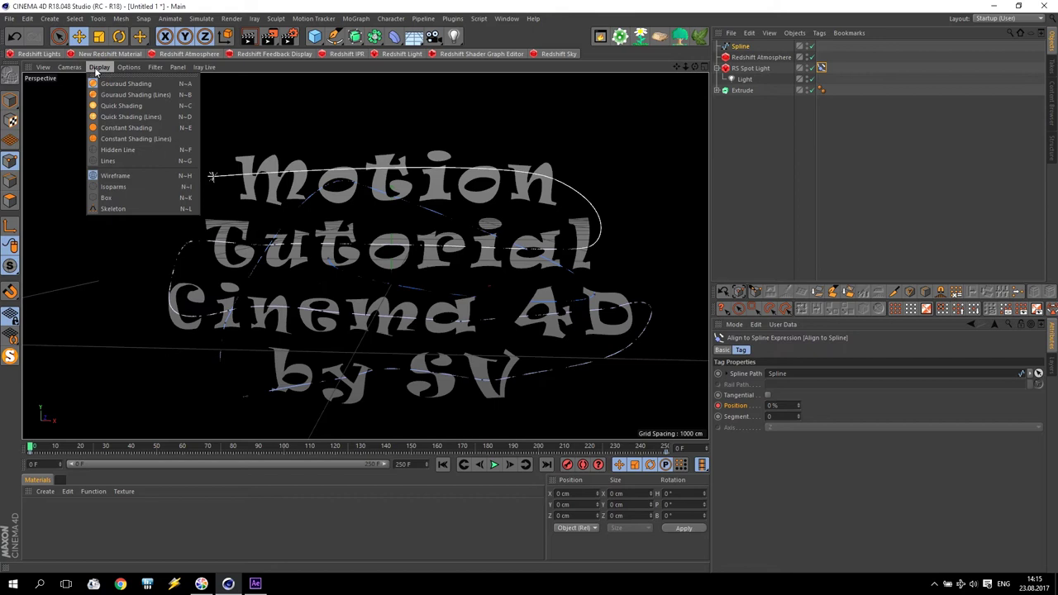
pyautogui.click(114, 108)
# Show all four views and set the Z position of the out-of-plane spline point near the end of "Motion" to 0 cm
pyautogui.middleClick(355, 228)
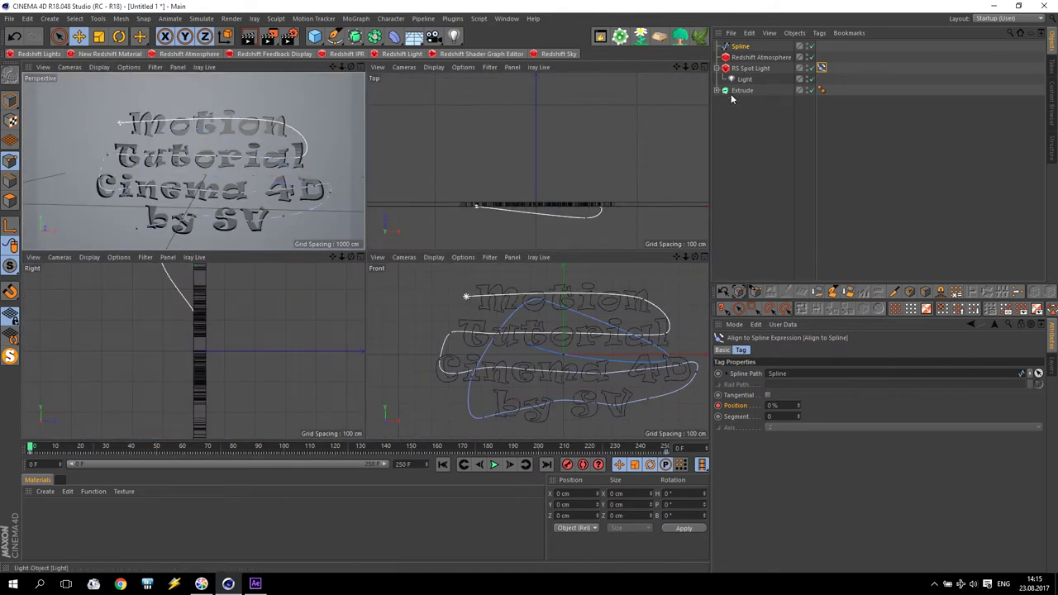
pyautogui.click(740, 47)
pyautogui.moveTo(594, 217); pyautogui.dragTo(589, 186)
pyautogui.moveTo(591, 515); pyautogui.dragTo(515, 518)
pyautogui.write('0')
pyautogui.press('Return')
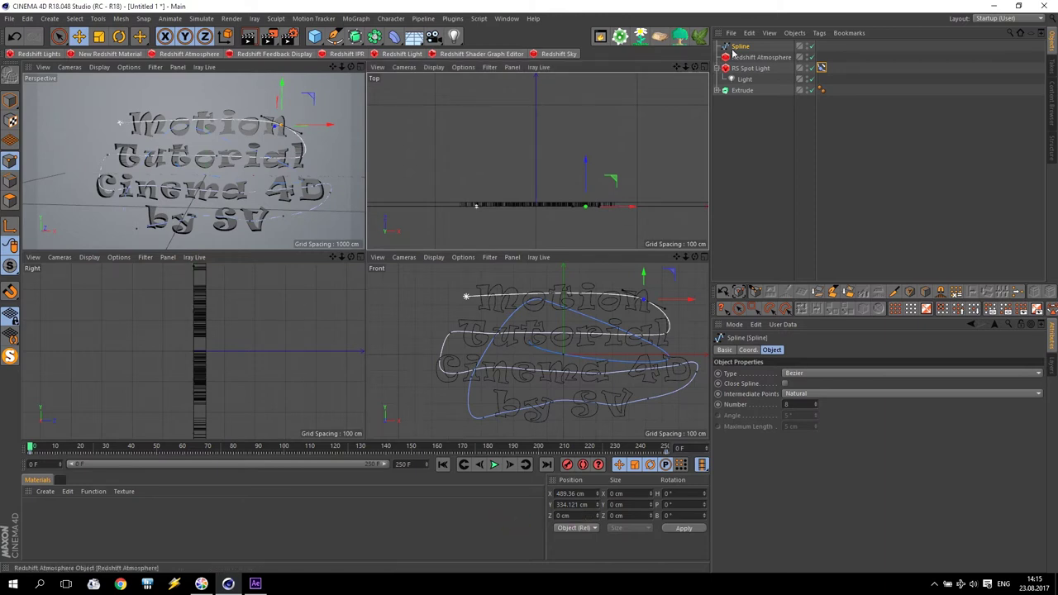
# Move the whole light spline behind the text wall and set its Z position to 1000 cm
pyautogui.click(8, 99)
pyautogui.moveTo(539, 177); pyautogui.dragTo(546, 86)
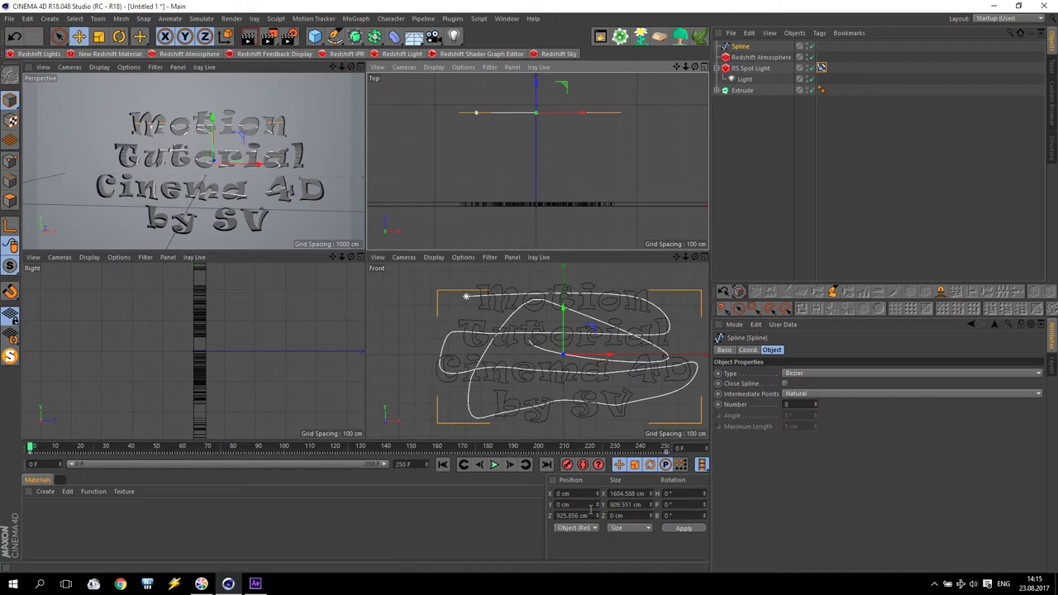
pyautogui.doubleClick(579, 516)
pyautogui.write('1000')
pyautogui.press('Return')
# Frame the cut-out text frontally in the maximized Perspective view and add a camera from that view
pyautogui.middleClick(268, 178)
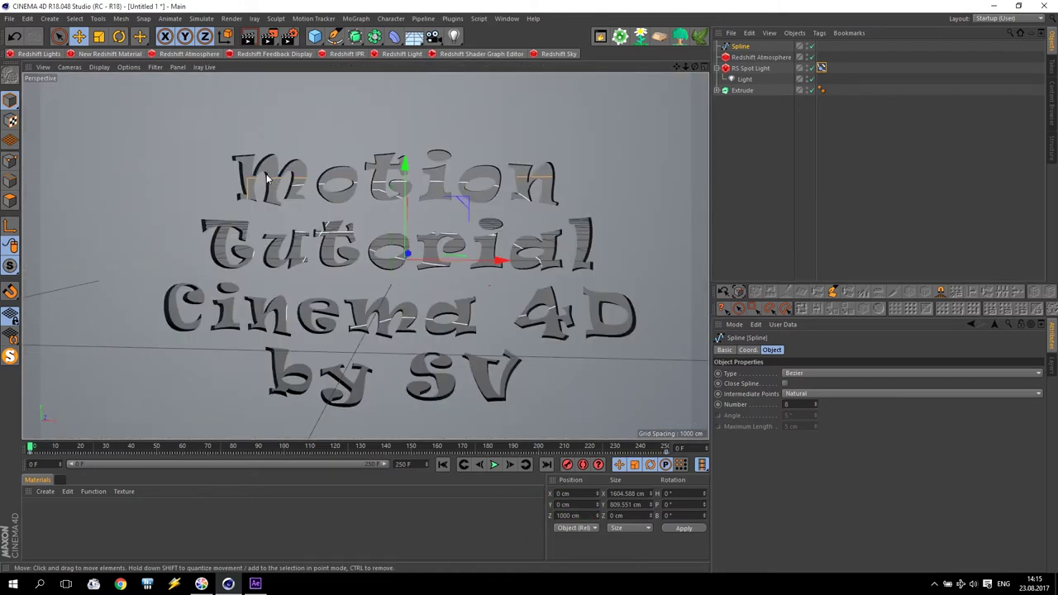
pyautogui.keyDown('alt'); pyautogui.moveTo(372, 322); pyautogui.dragTo(381, 315); pyautogui.keyUp('alt')
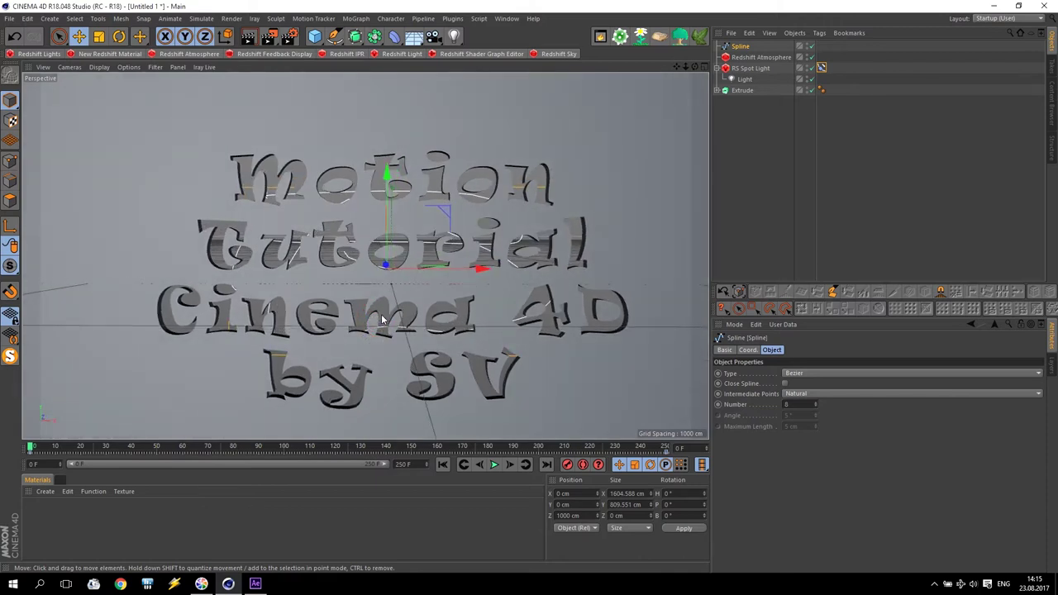
pyautogui.scroll(2, 384, 310)
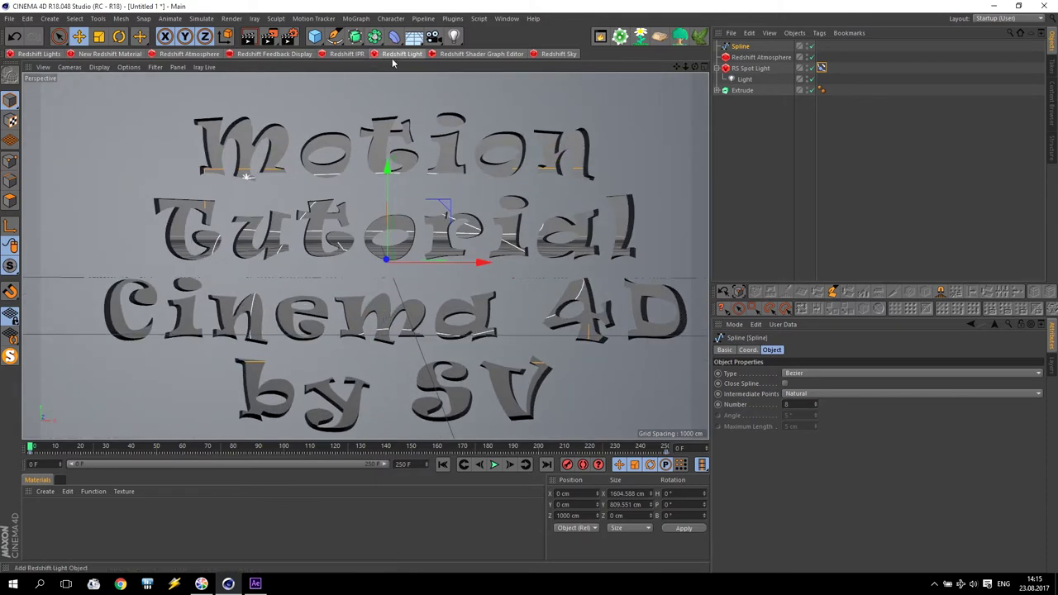
pyautogui.click(433, 37)
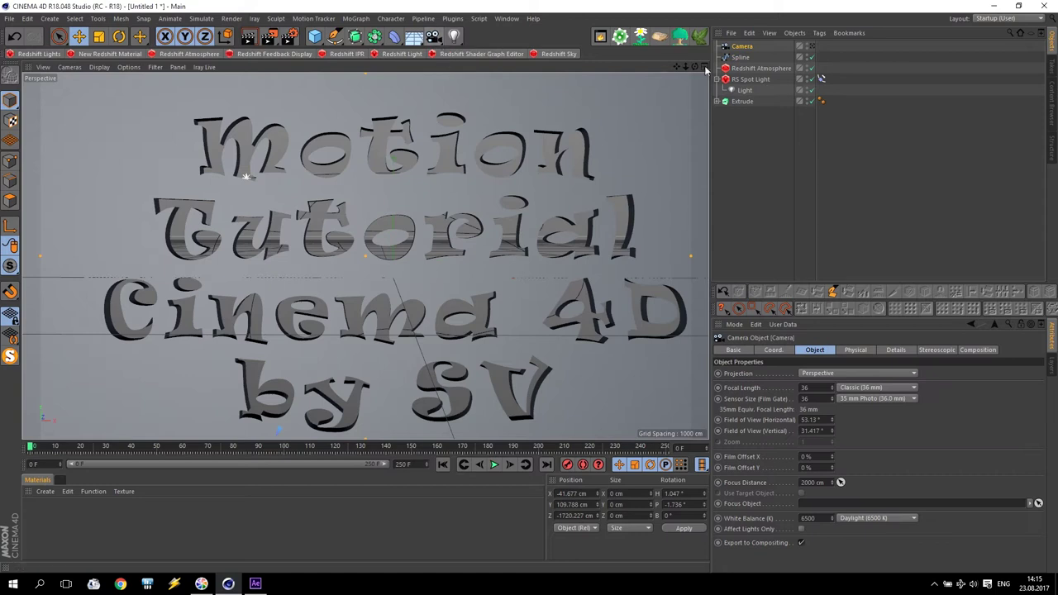
# Duplicate the light's spline and rename the copy "Camera Spl"
pyautogui.moveTo(742, 61)
pyautogui.keyDown('ctrl'); pyautogui.mouseDown()
pyautogui.moveTo(743, 76)
pyautogui.moveTo(748, 62)
pyautogui.mouseUp(); pyautogui.keyUp('ctrl')
pyautogui.doubleClick(749, 60)
pyautogui.write('q')
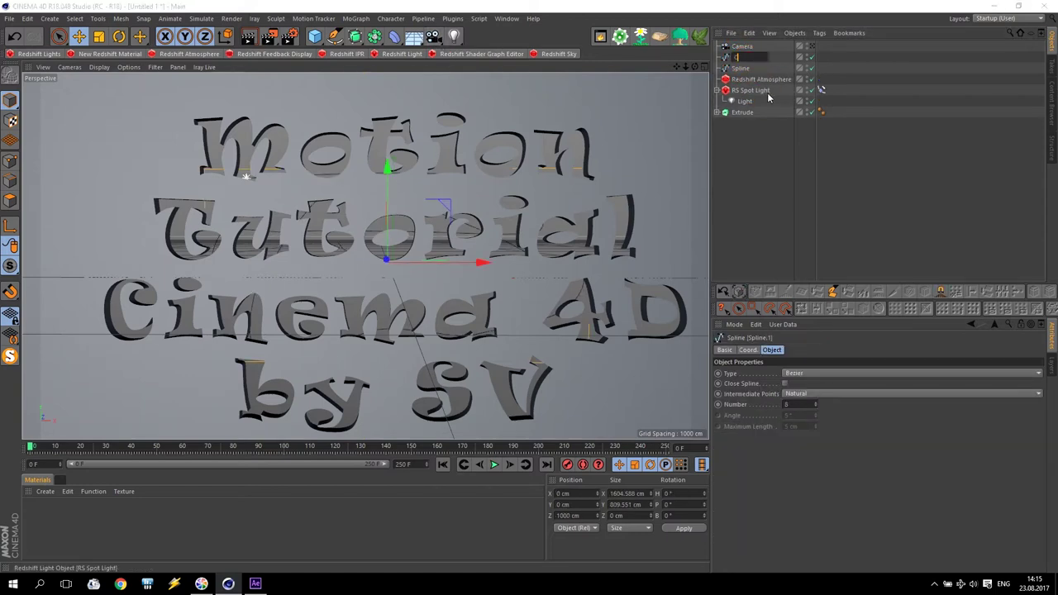
pyautogui.write('amera Spl')
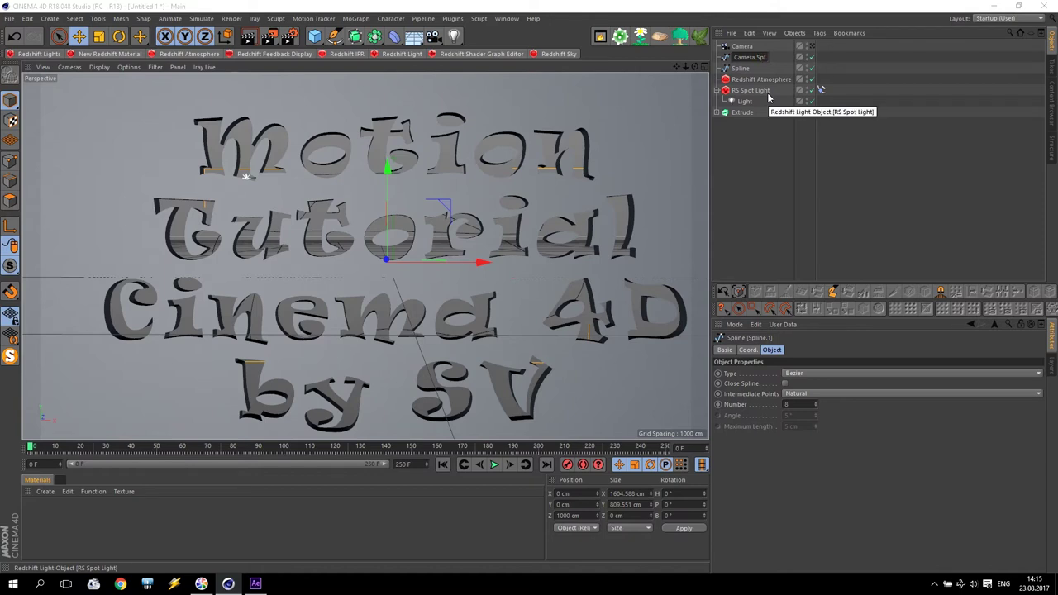
pyautogui.click(763, 132)
# Rename the original spline "Light Spl"
pyautogui.doubleClick(742, 68)
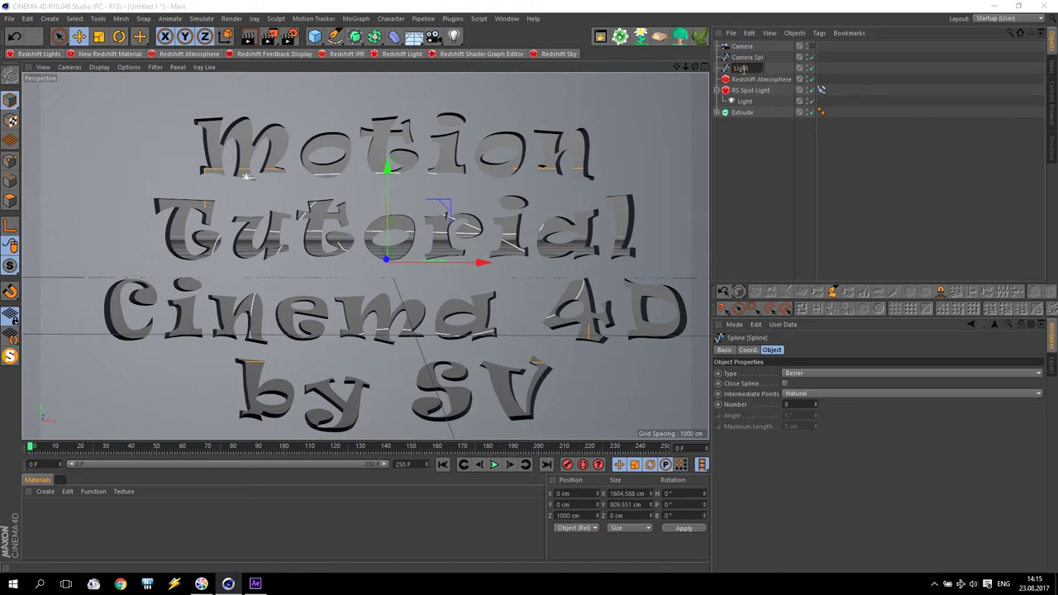
pyautogui.write('Light Spl')
pyautogui.click(740, 162)
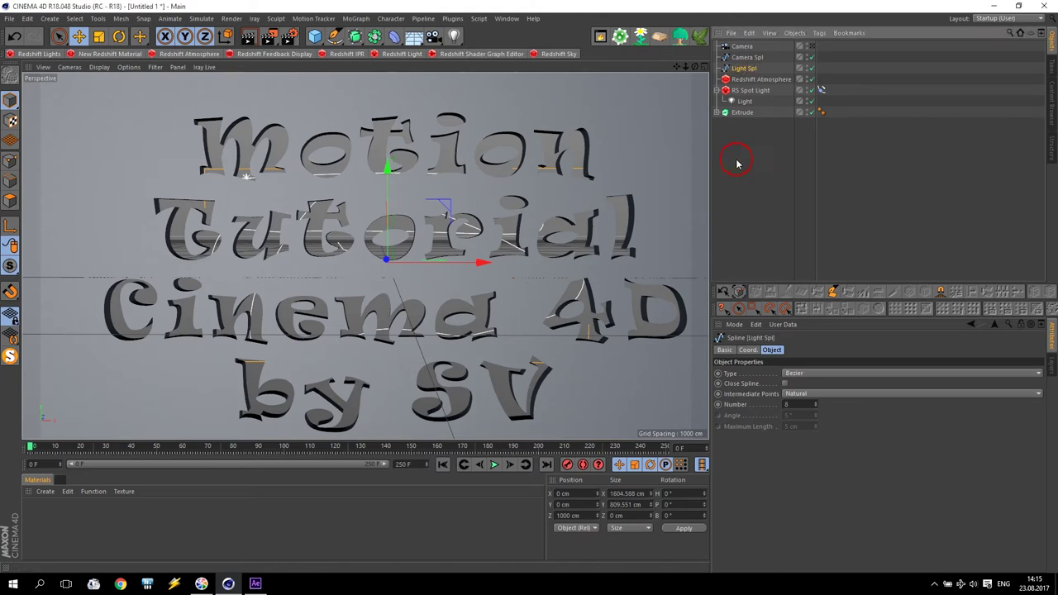
# Add an Align to Spline tag to the camera and assign Camera Spl as its spline path
pyautogui.click(742, 47)
pyautogui.click(819, 33)
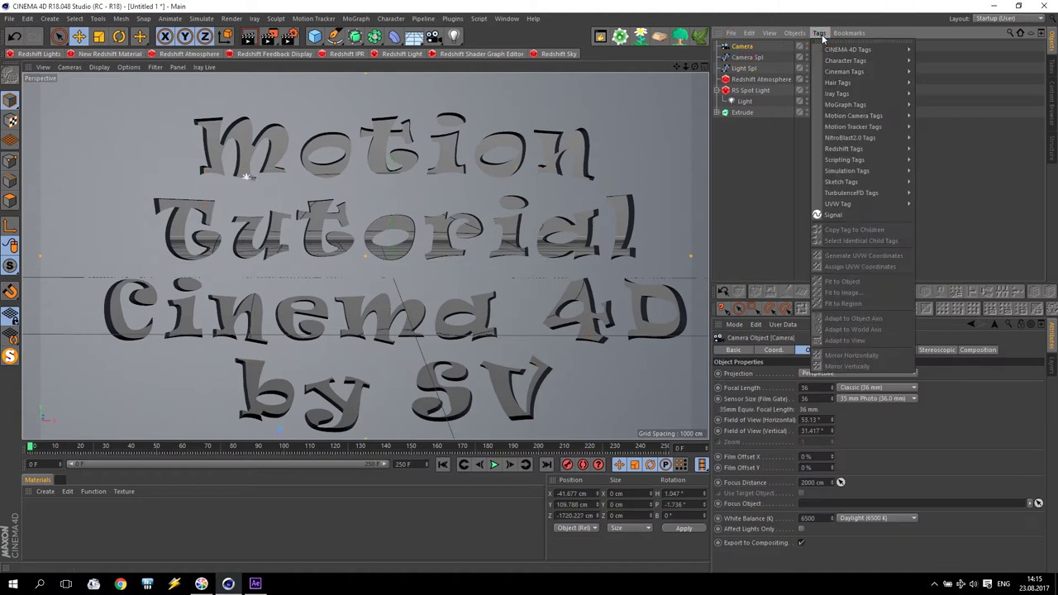
pyautogui.moveTo(868, 50)
pyautogui.click(947, 61)
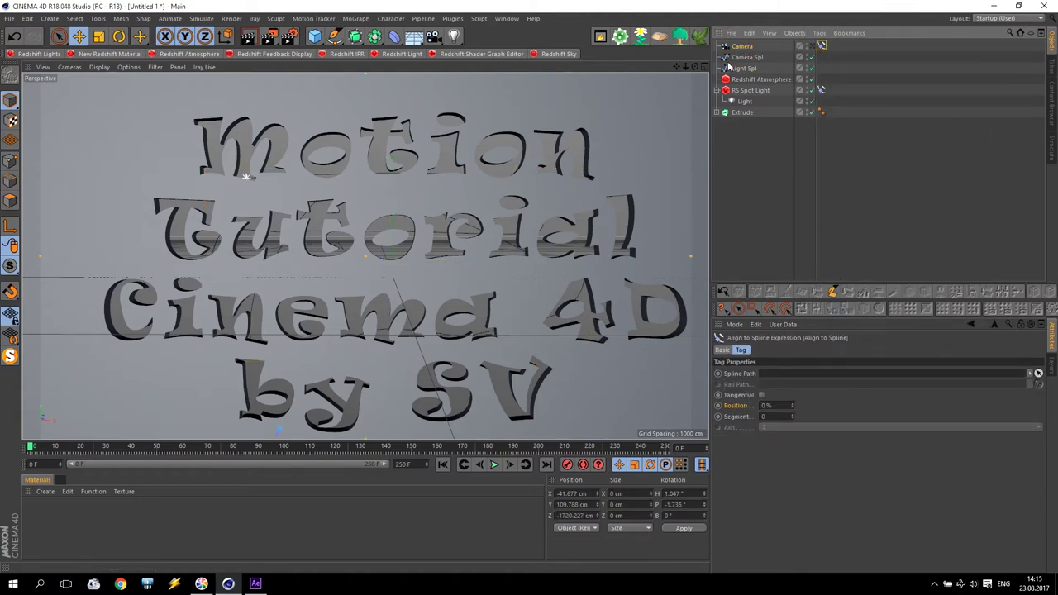
pyautogui.moveTo(744, 58); pyautogui.dragTo(790, 374)
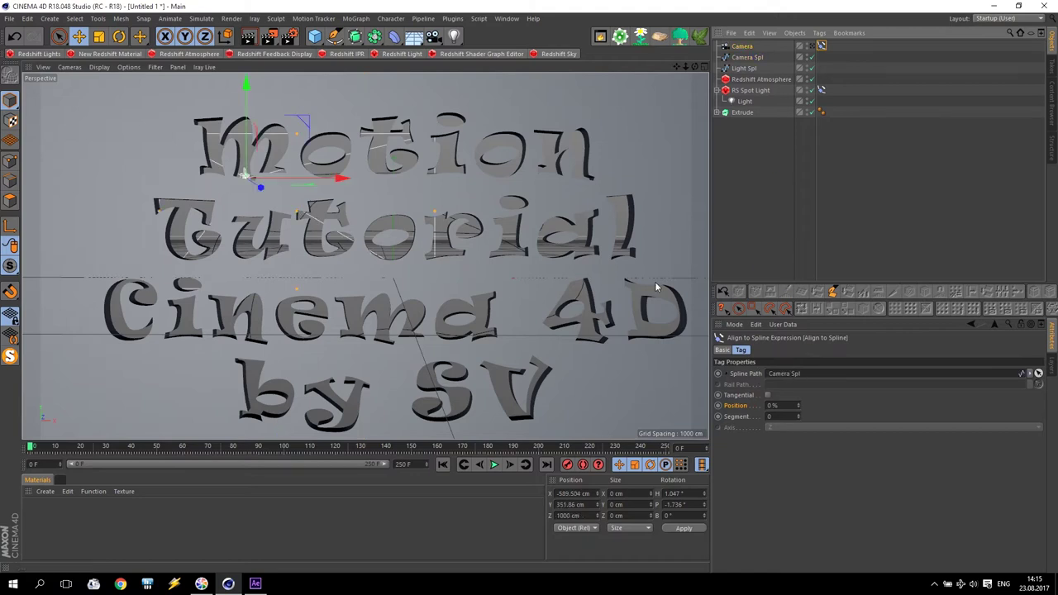
# Move Camera Spl in front of the text wall to about Z -470 cm and look through the camera
pyautogui.middleClick(509, 218)
pyautogui.click(749, 57)
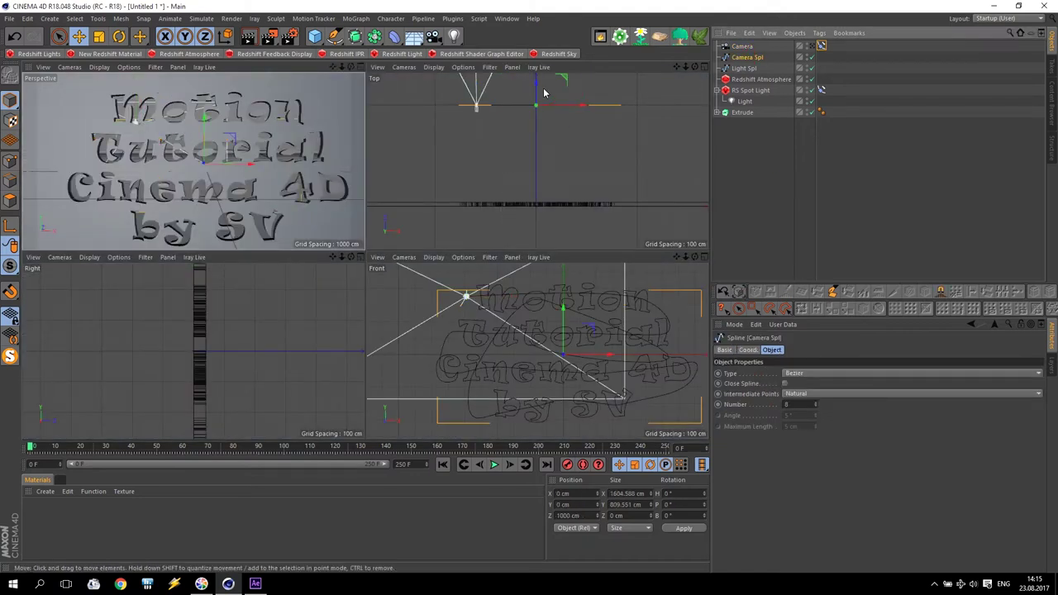
pyautogui.moveTo(536, 93); pyautogui.dragTo(551, 239)
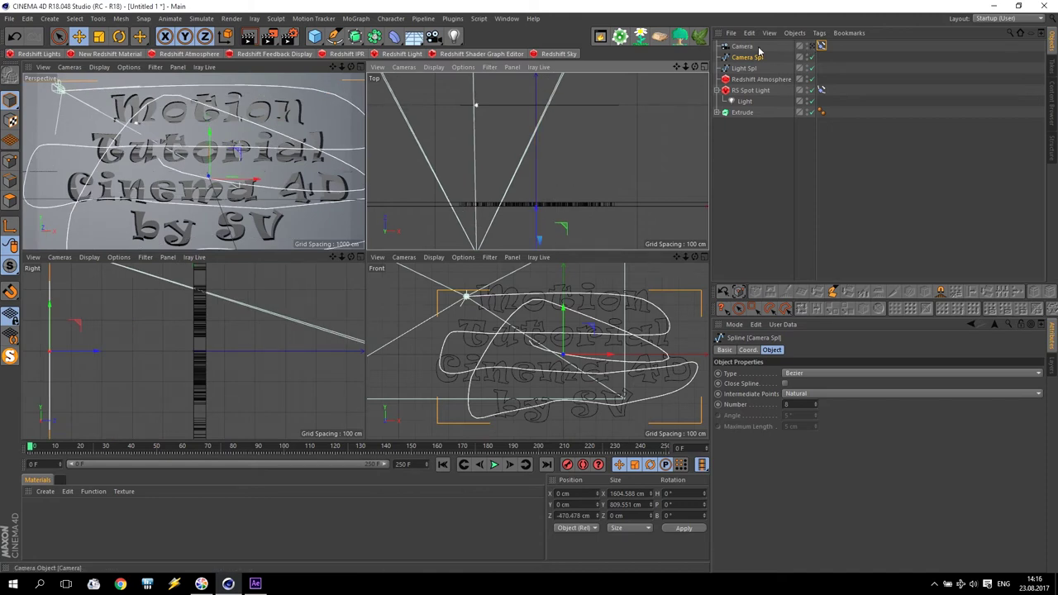
pyautogui.press('F1')
pyautogui.click(821, 46)
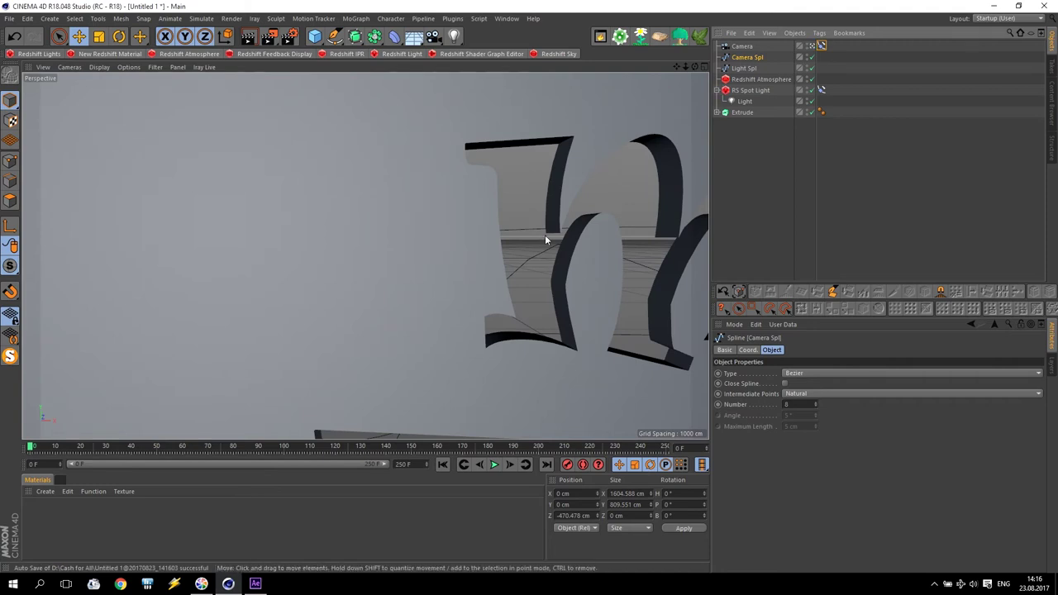
# Pull Camera Spl farther from the wall to about Z -791 cm in the Top view
pyautogui.middleClick(534, 151)
pyautogui.middleClick(514, 161)
pyautogui.scroll(-4, 362, 323)
pyautogui.middleClick(362, 325)
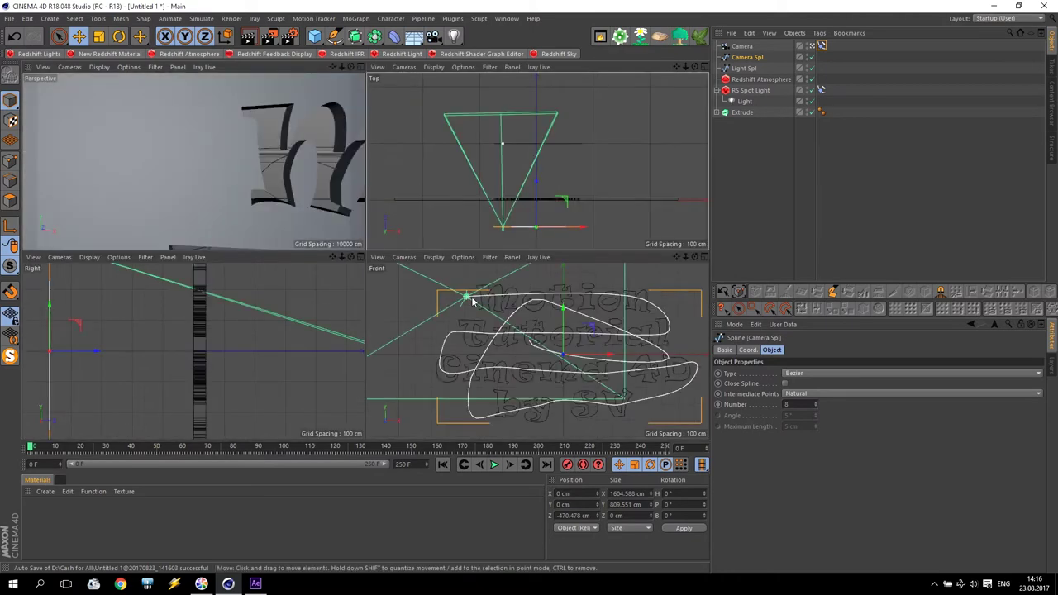
pyautogui.moveTo(538, 191); pyautogui.dragTo(535, 215)
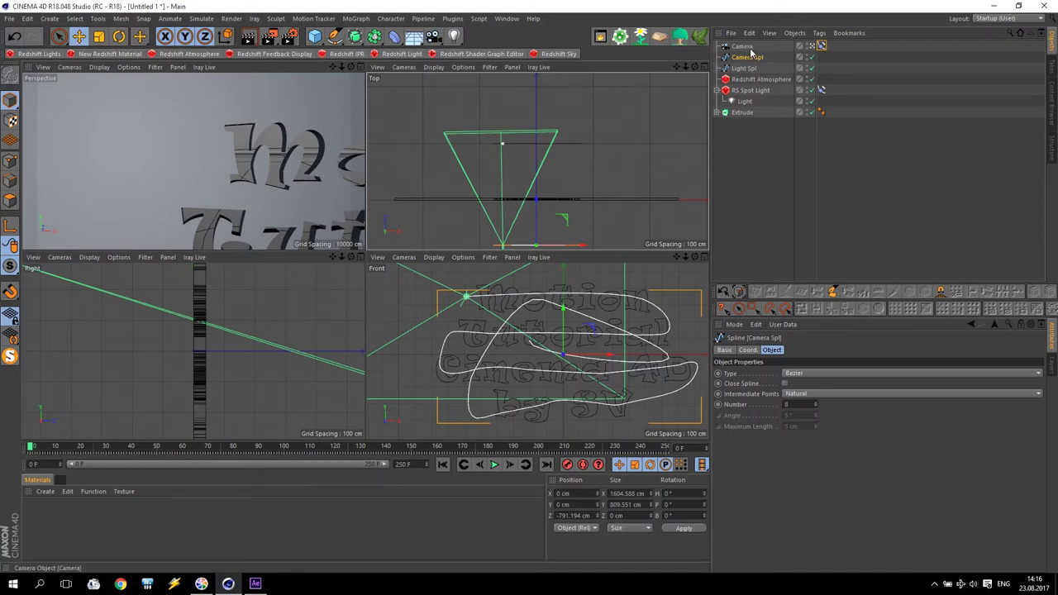
# Keyframe the camera's Align to Spline Position at 0% on frame 0 and 100% on frame 250
pyautogui.click(822, 46)
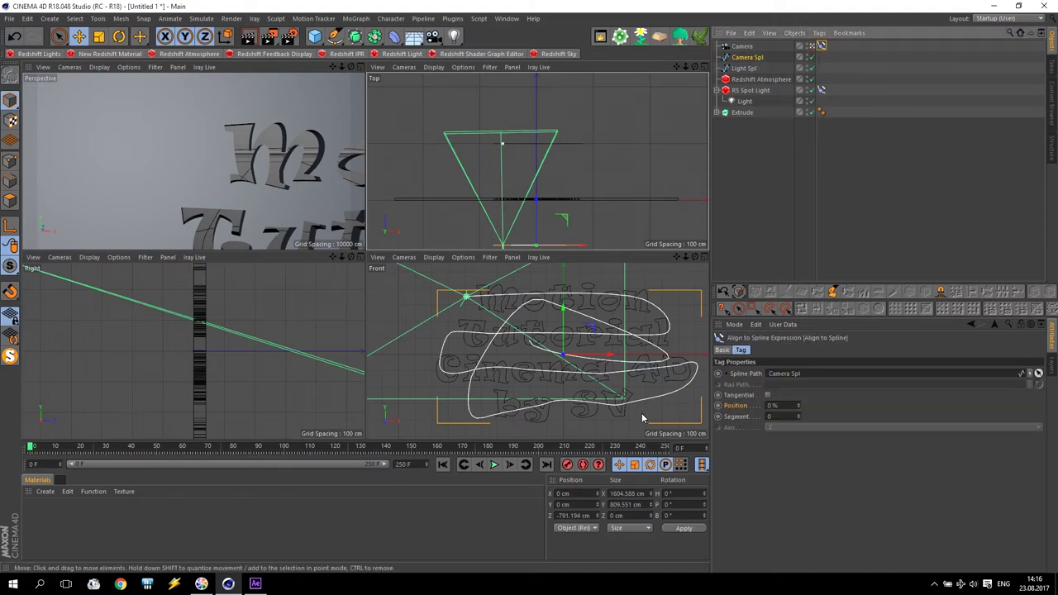
pyautogui.keyDown('ctrl'); pyautogui.click(719, 406); pyautogui.keyUp('ctrl')
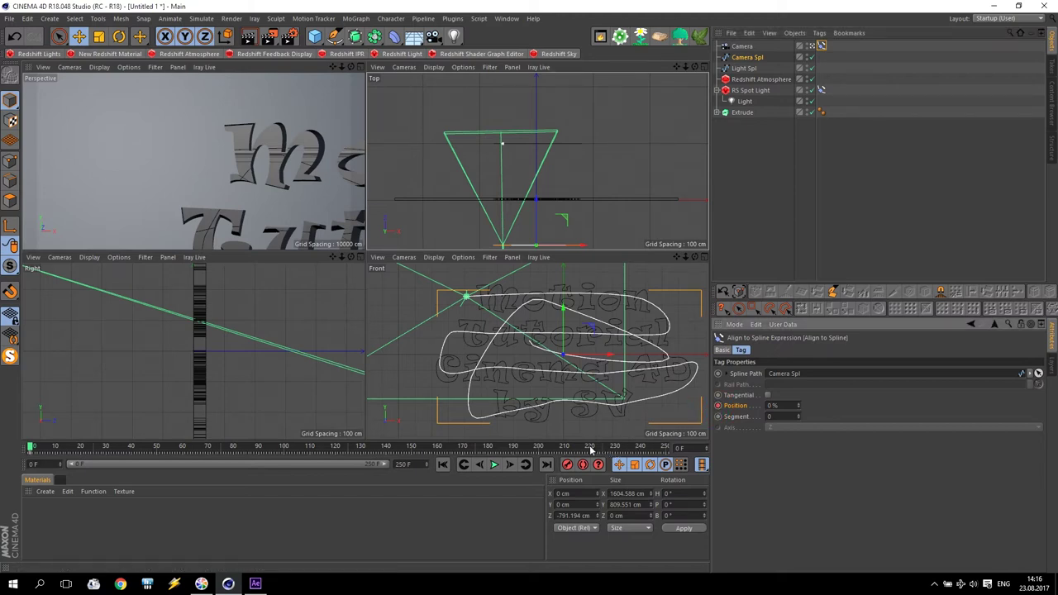
pyautogui.moveTo(590, 451); pyautogui.dragTo(674, 453)
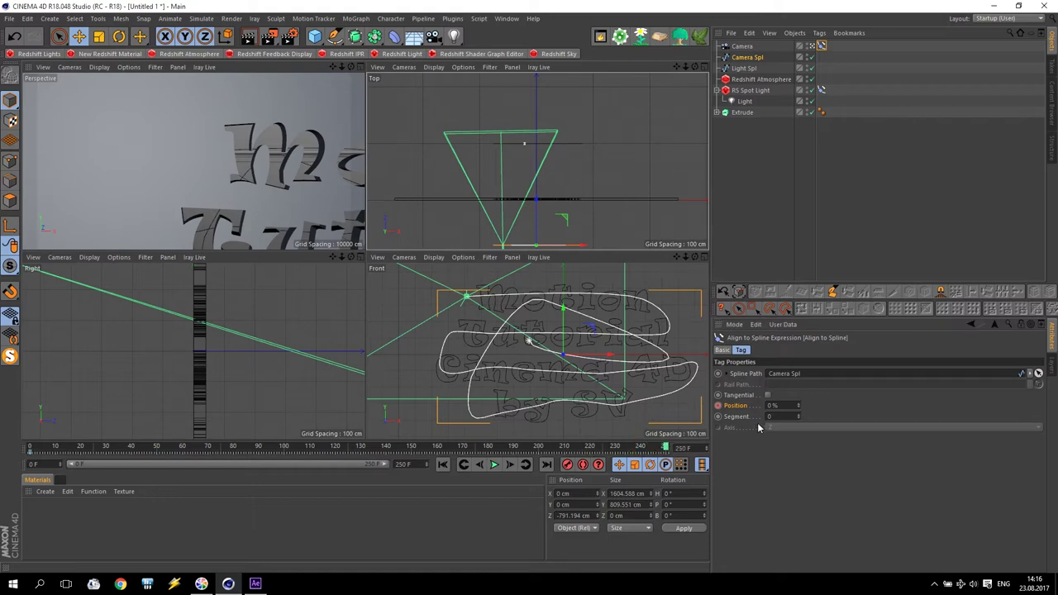
pyautogui.click(793, 406)
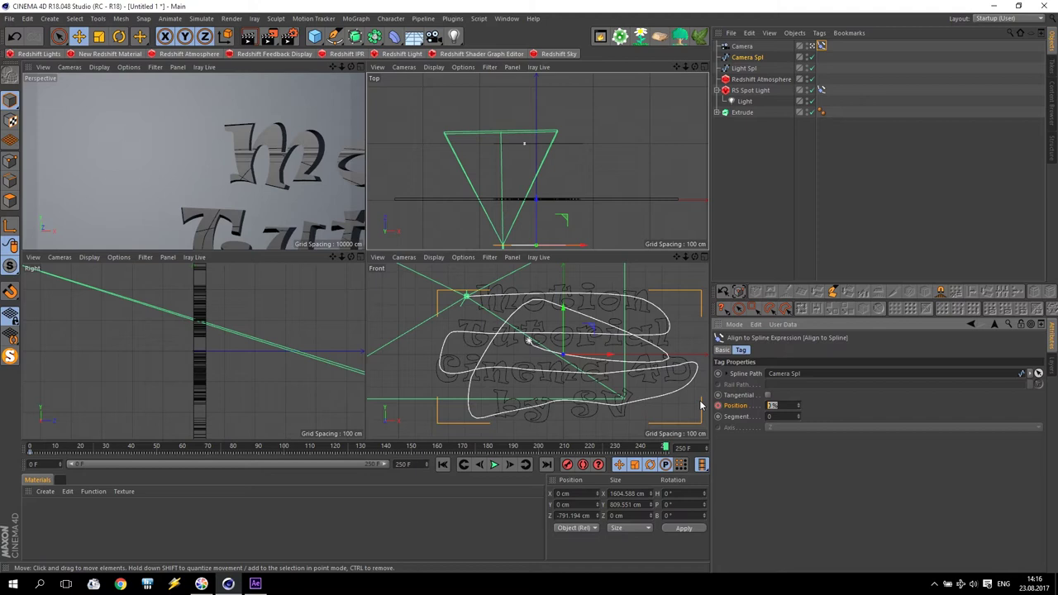
pyautogui.write('100')
pyautogui.press('Return')
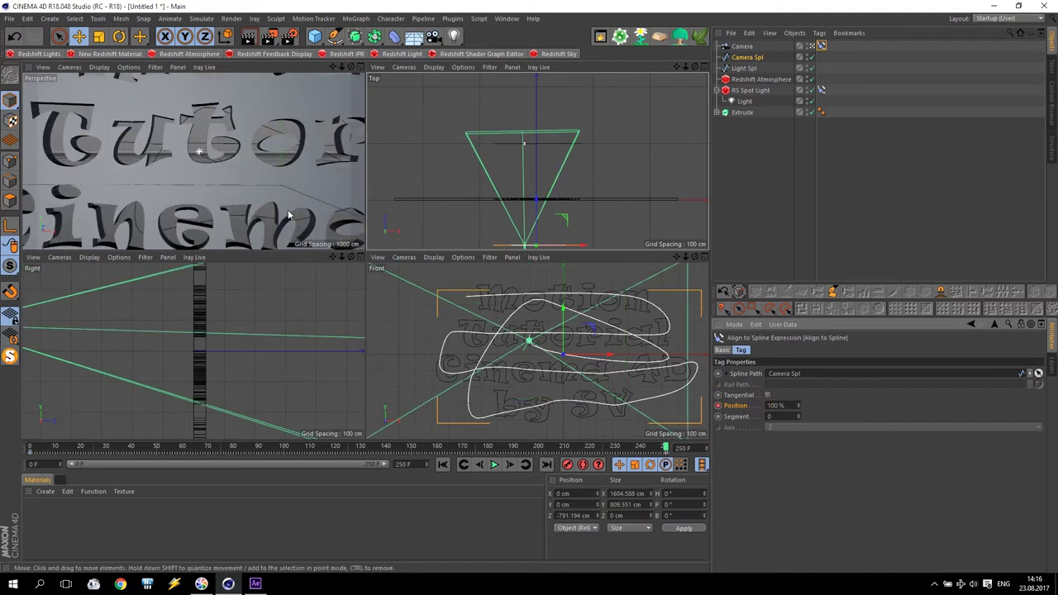
# Play the animation from the start in the maximized camera view to check the camera's path, and rewind
pyautogui.middleClick(251, 195)
pyautogui.click(442, 464)
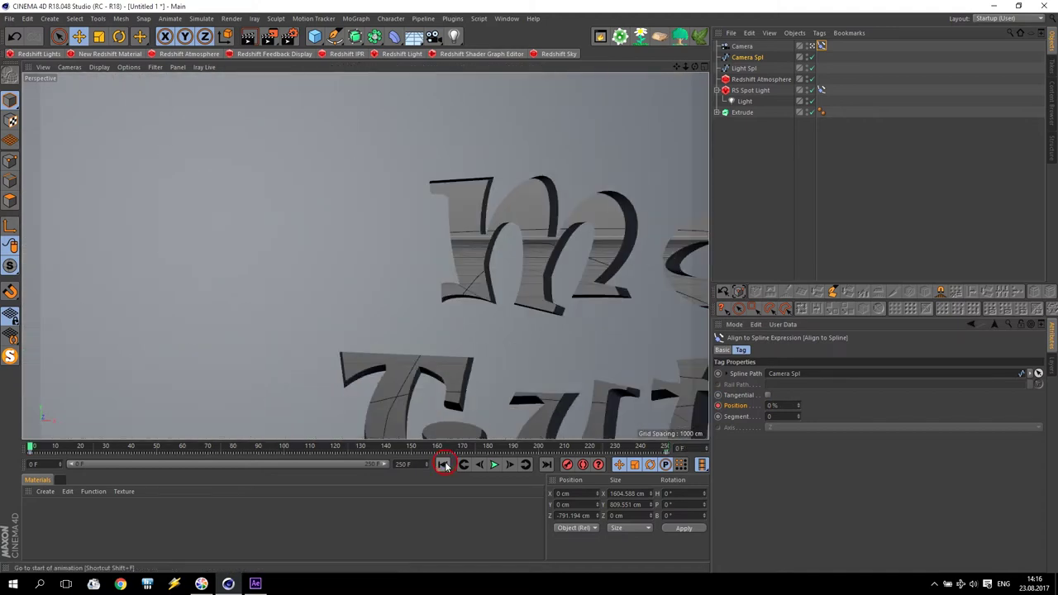
pyautogui.click(493, 464)
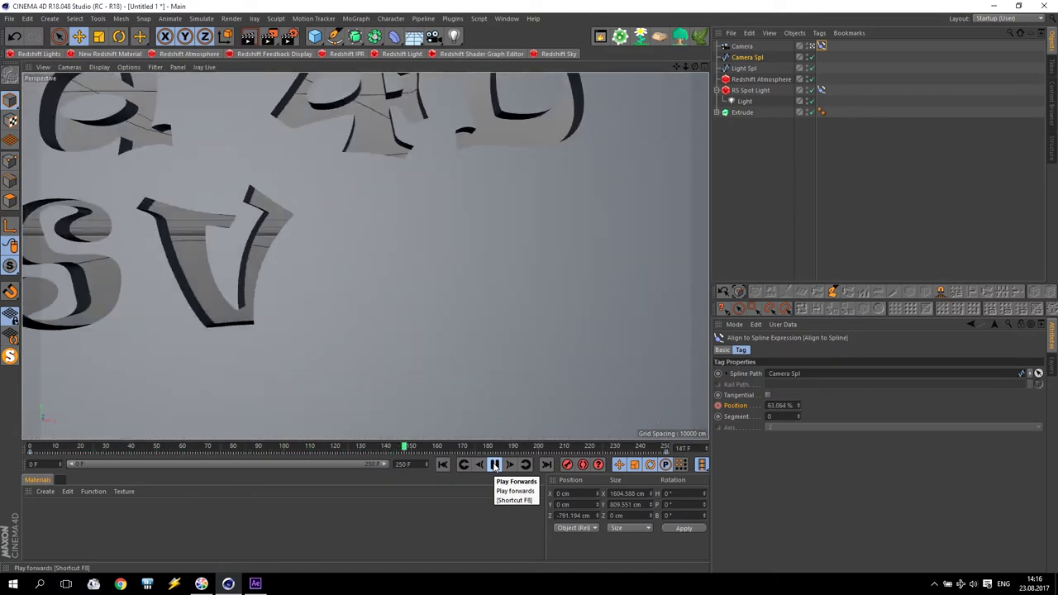
pyautogui.click(495, 464)
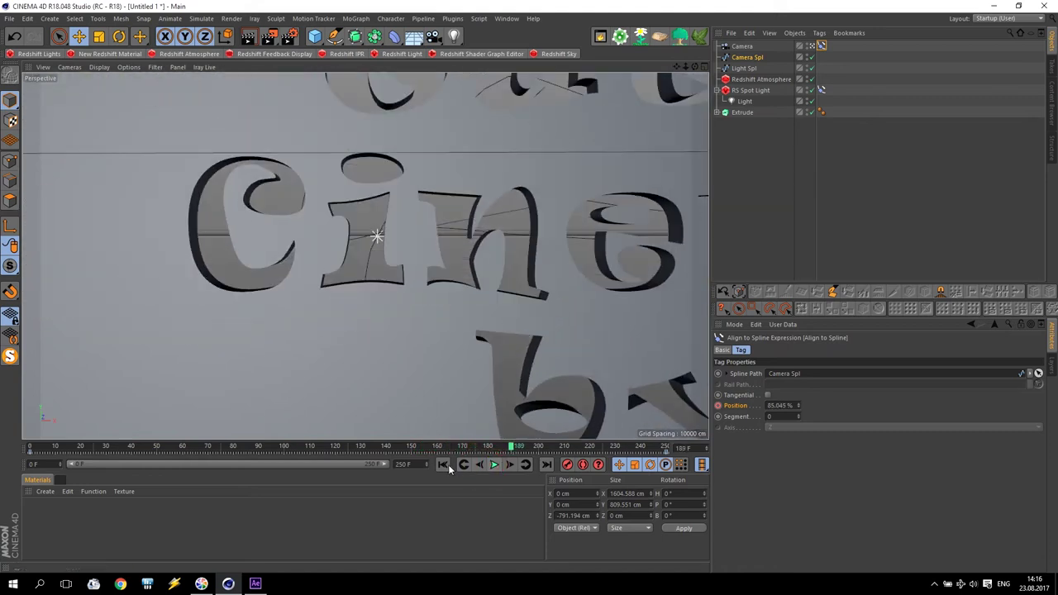
pyautogui.click(443, 465)
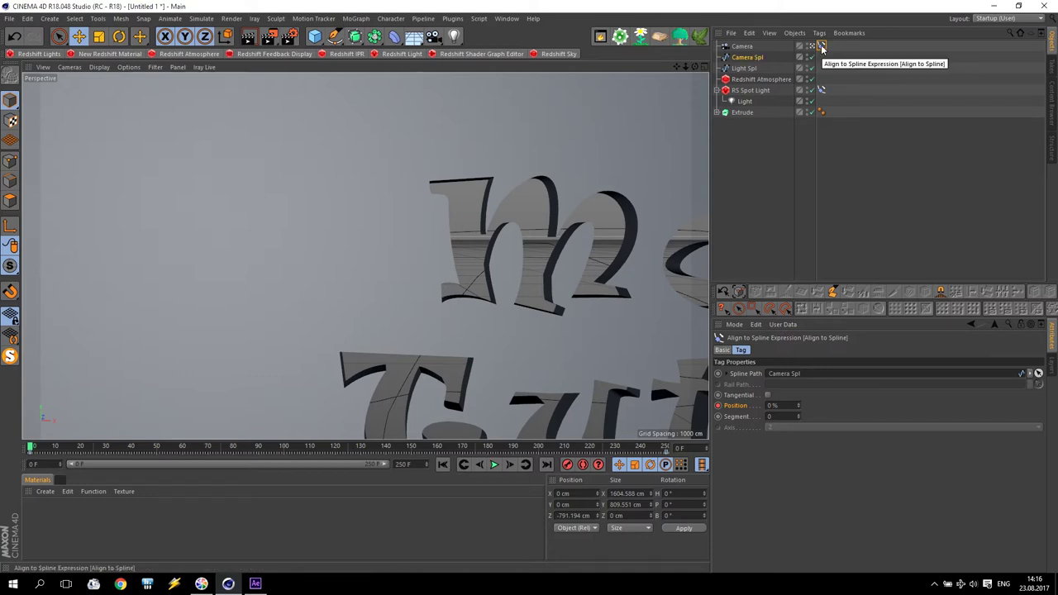
# Show Camera Spl in the maximized Front view and switch it to point editing
pyautogui.middleClick(491, 180)
pyautogui.click(530, 369)
pyautogui.middleClick(507, 192)
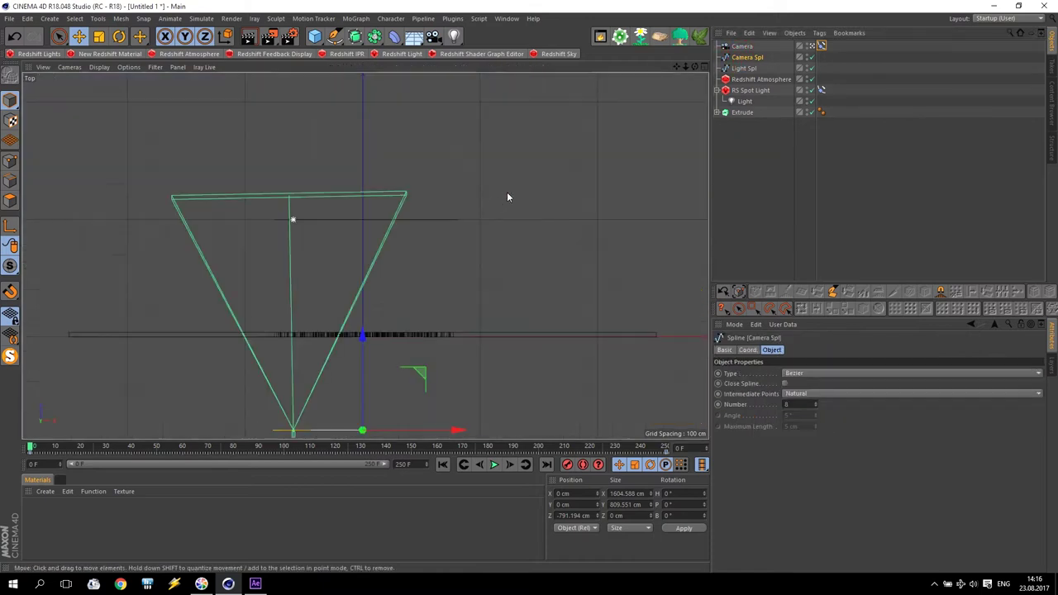
pyautogui.moveTo(681, 66); pyautogui.dragTo(698, 33)
pyautogui.middleClick(436, 325)
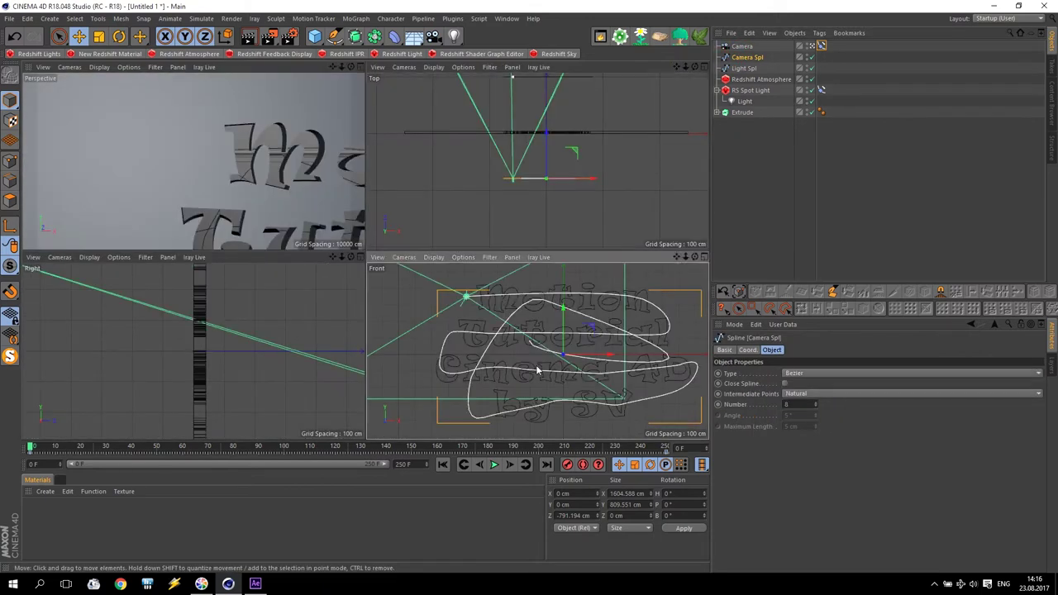
pyautogui.middleClick(436, 325)
pyautogui.scroll(-4, 470, 348)
pyautogui.click(744, 68)
pyautogui.click(747, 57)
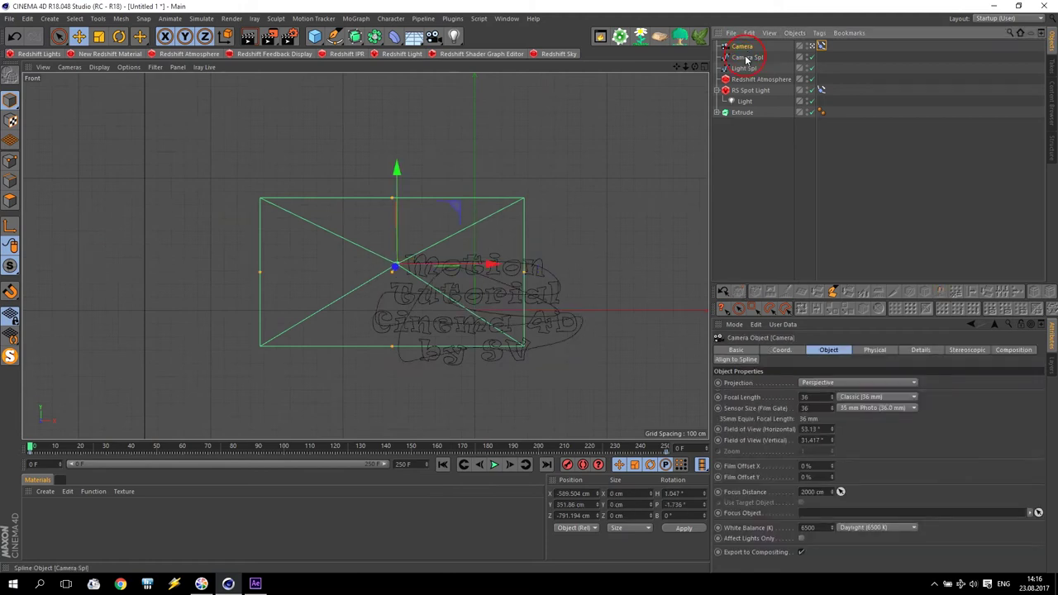
pyautogui.click(10, 161)
pyautogui.scroll(3, 474, 339)
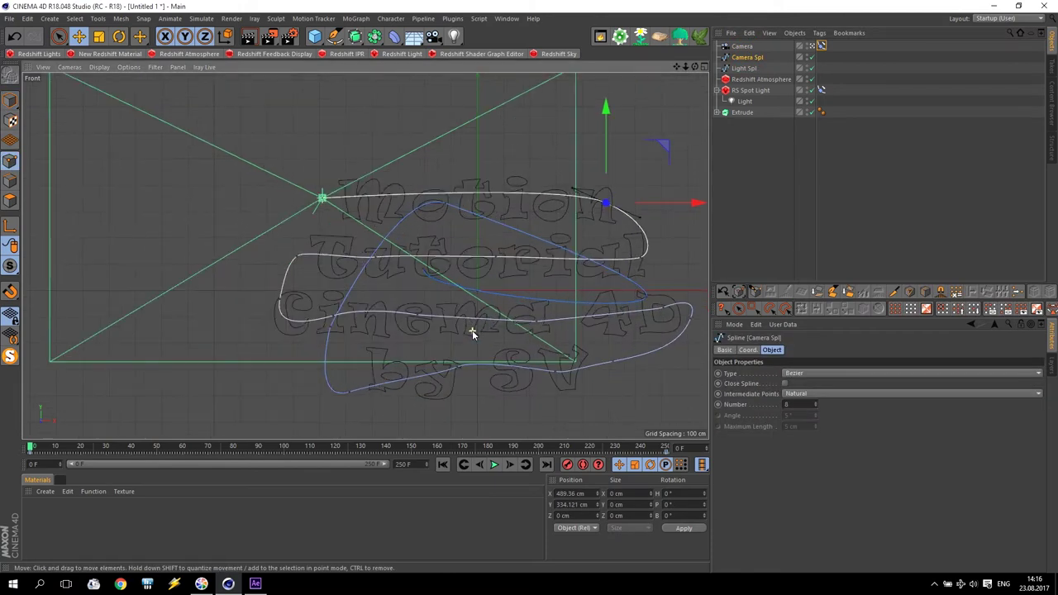
# Move the Camera Spl point in the middle of the "Tutorial" row farther away from the wall in the Top view
pyautogui.click(446, 205)
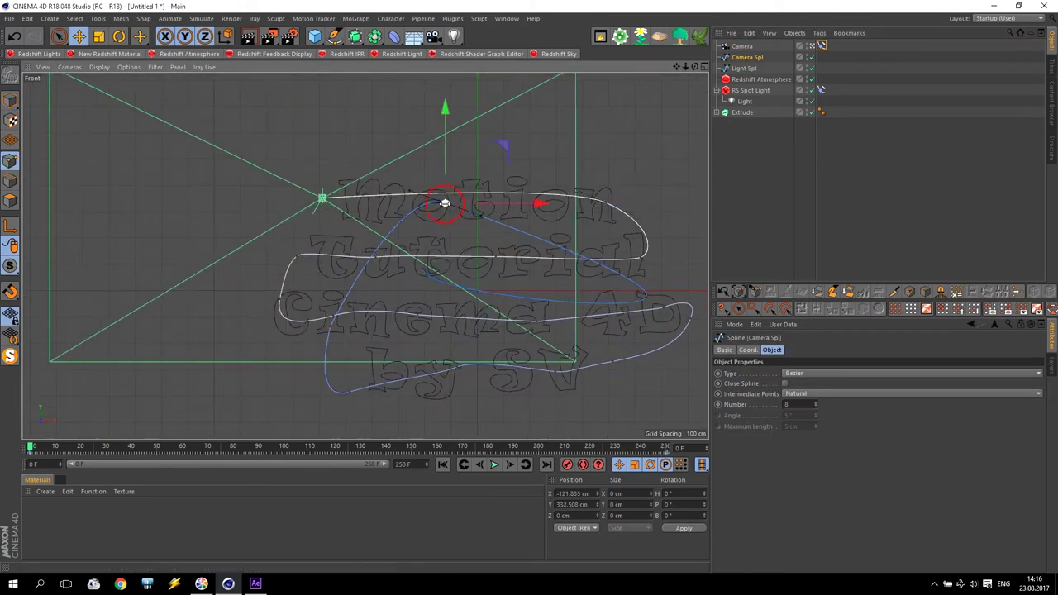
pyautogui.click(502, 260)
pyautogui.middleClick(475, 268)
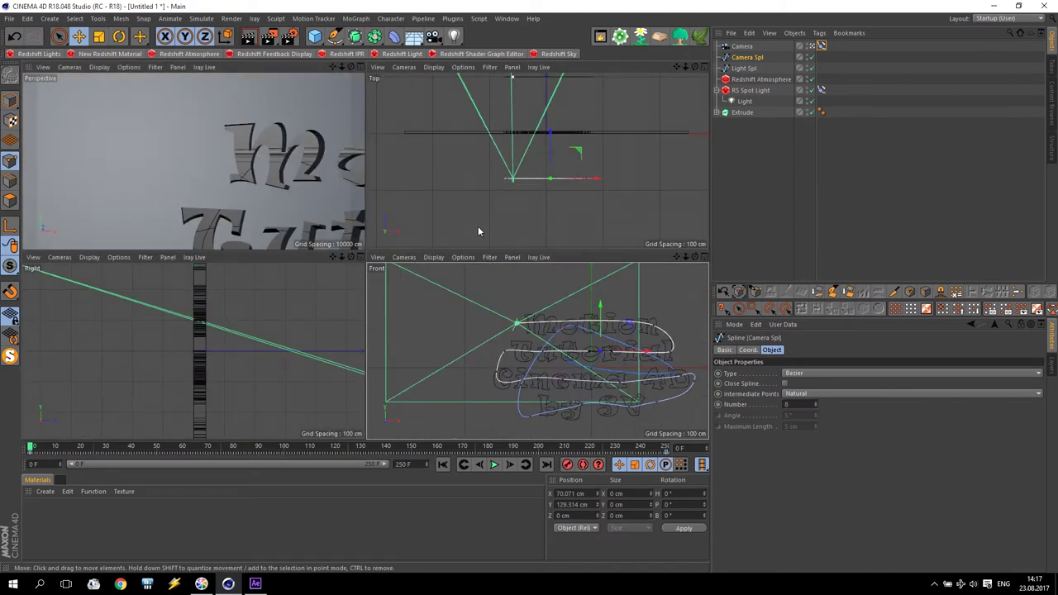
pyautogui.moveTo(550, 163); pyautogui.dragTo(554, 161)
# Offset the Camera Spl point on the "Cinema" row to about Z 146 cm and the spline's leftmost point to about Z -136 cm
pyautogui.click(562, 378)
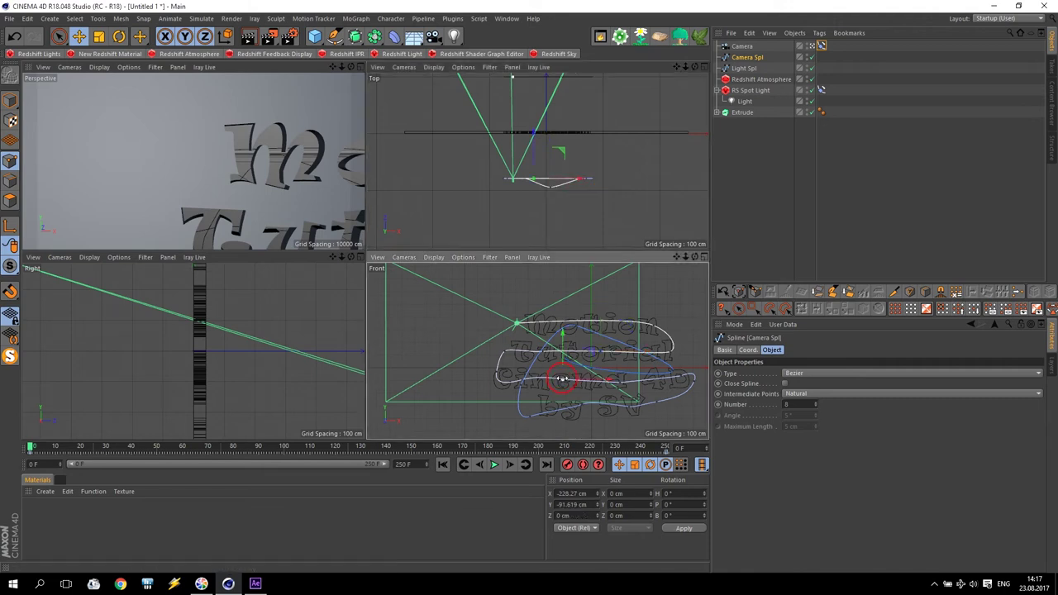
pyautogui.moveTo(533, 163); pyautogui.dragTo(535, 174)
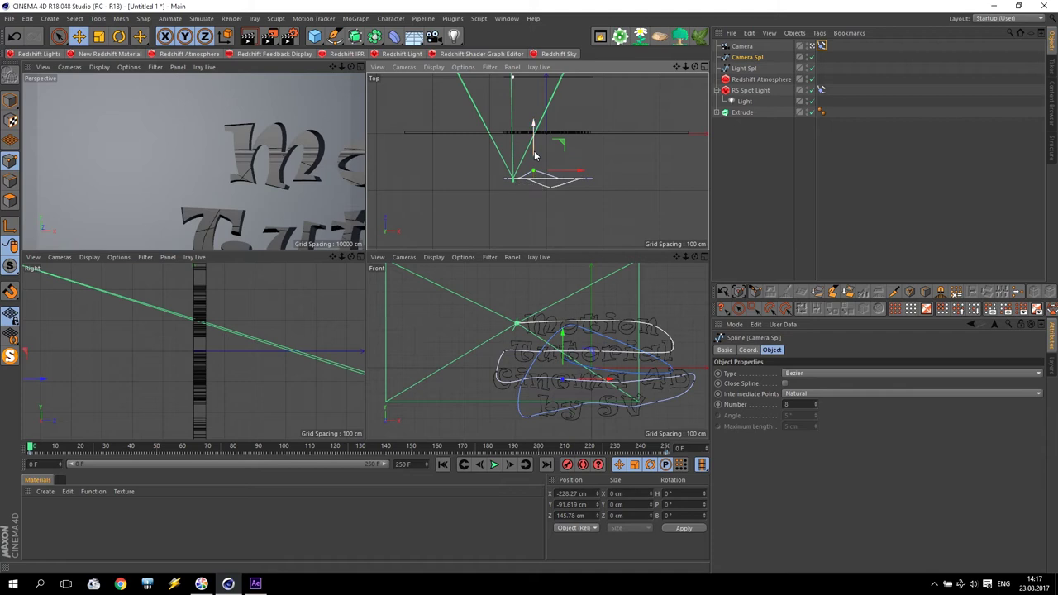
pyautogui.click(494, 377)
pyautogui.moveTo(504, 157); pyautogui.dragTo(506, 163)
pyautogui.middleClick(364, 162)
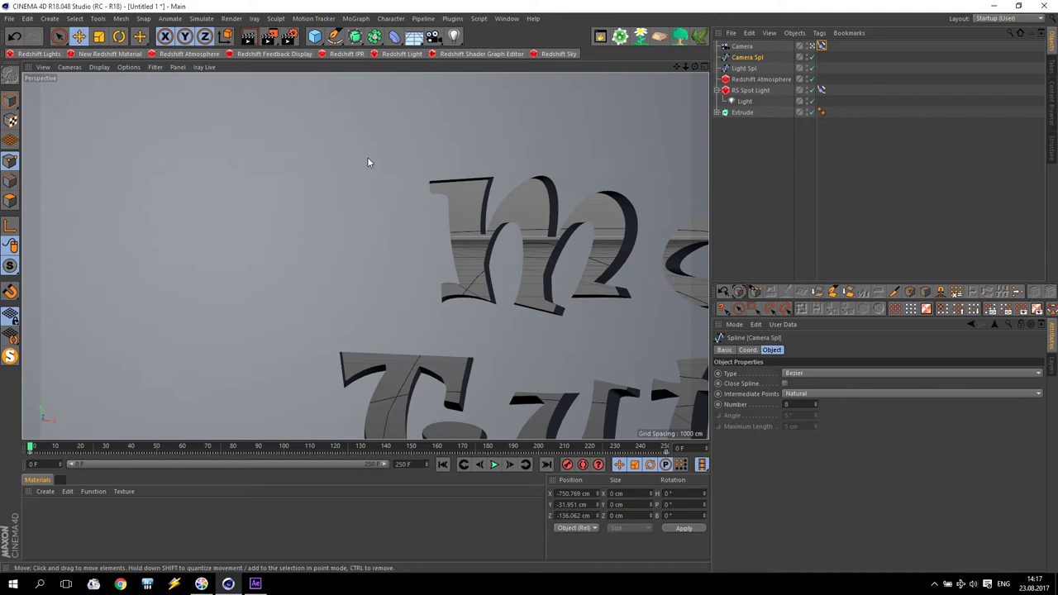
# Play the animation through the spline camera to check its path, rewind it and leave the camera view
pyautogui.click(493, 465)
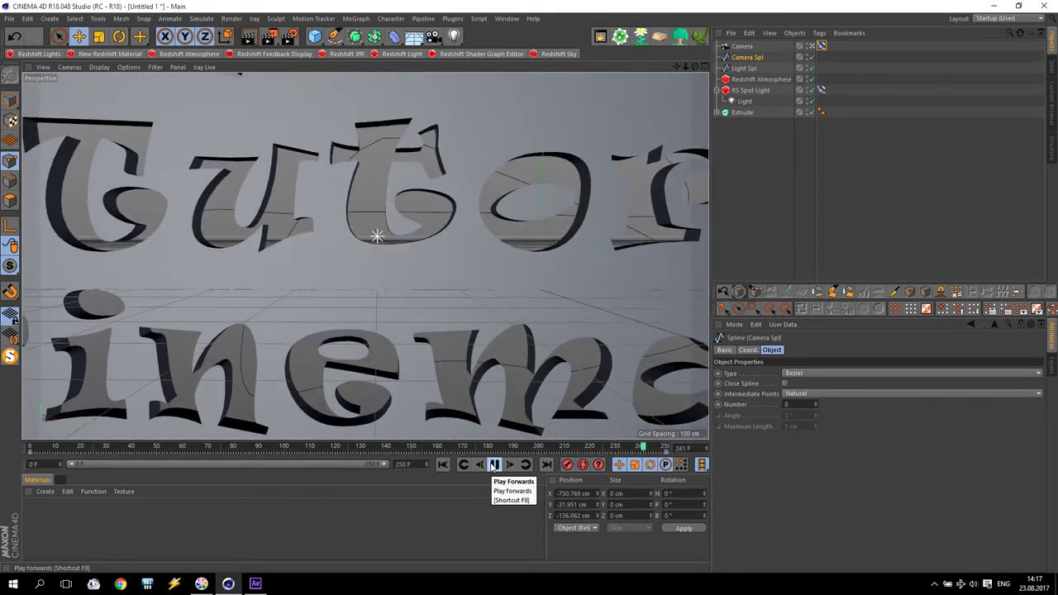
pyautogui.click(446, 465)
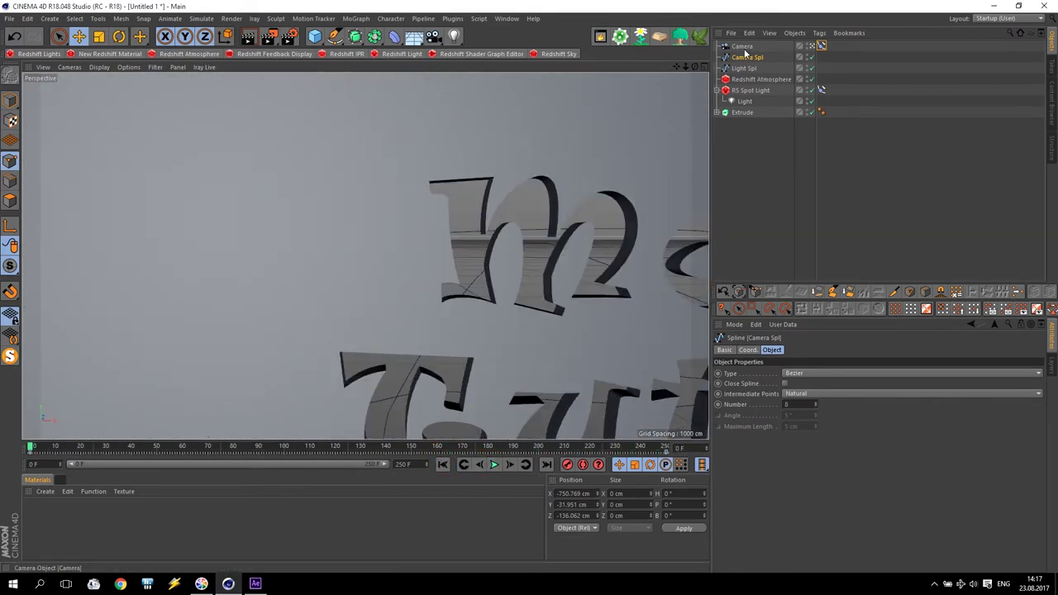
pyautogui.click(821, 46)
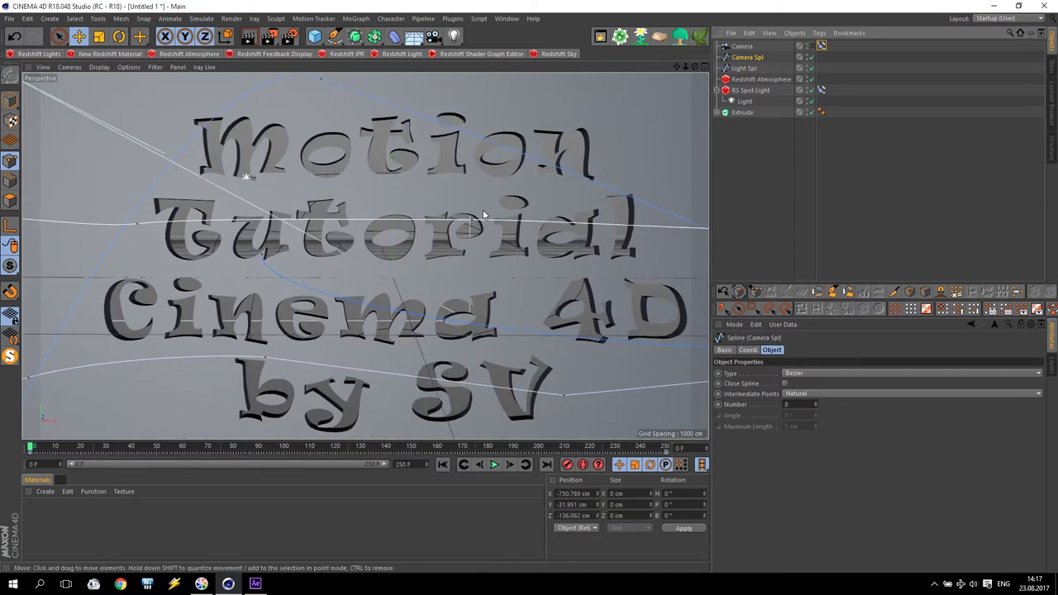
# Add a second camera and name it Final
pyautogui.click(433, 37)
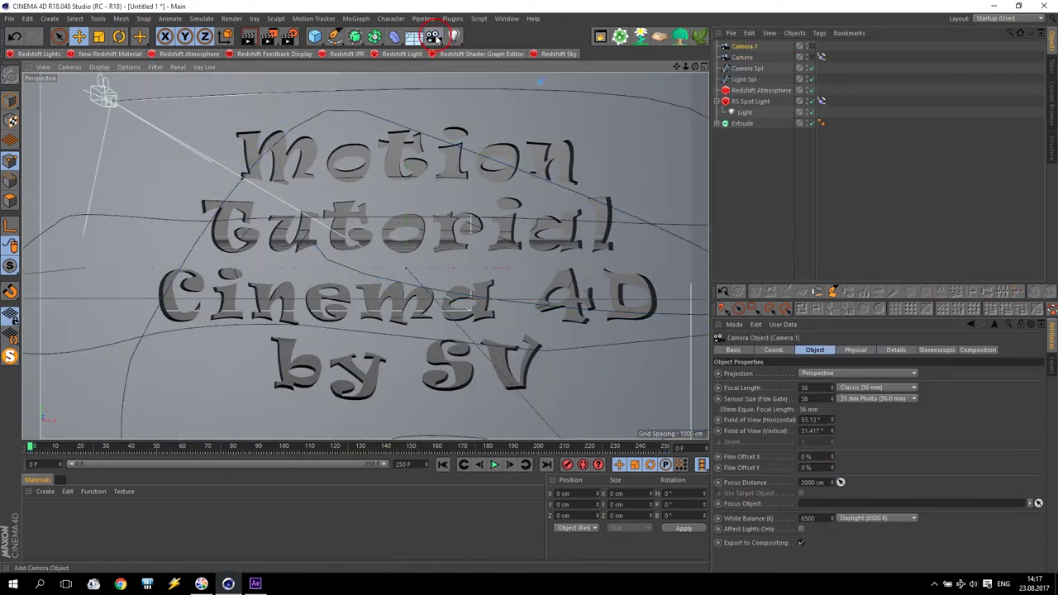
pyautogui.doubleClick(744, 46)
pyautogui.write('Main')
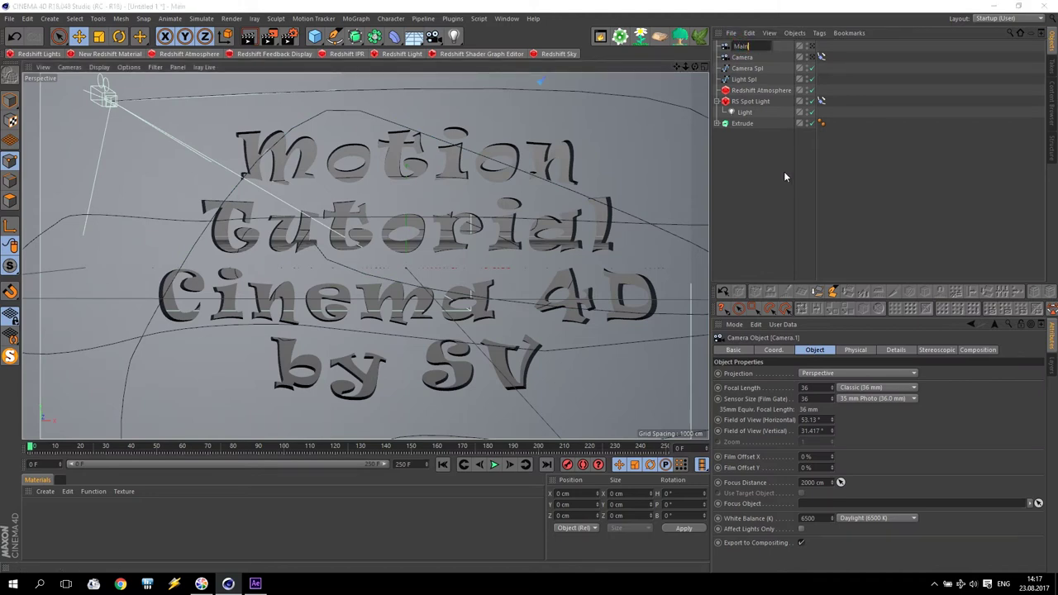
pyautogui.press('Return')
pyautogui.press('Return')
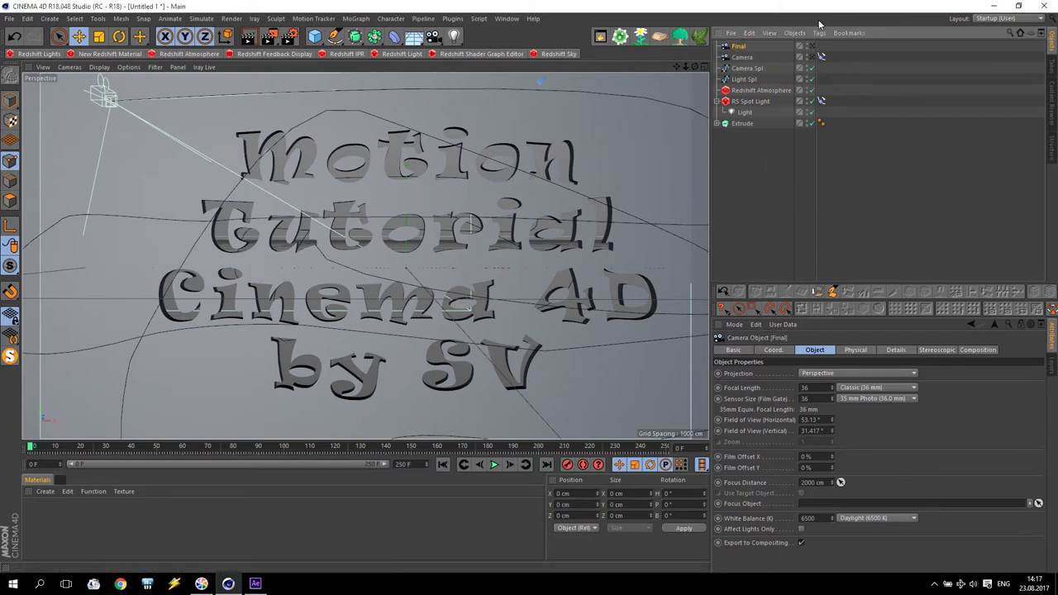
# Look through the Final camera and set its position to X 0, Y 0 and Z -3000 cm
pyautogui.click(777, 351)
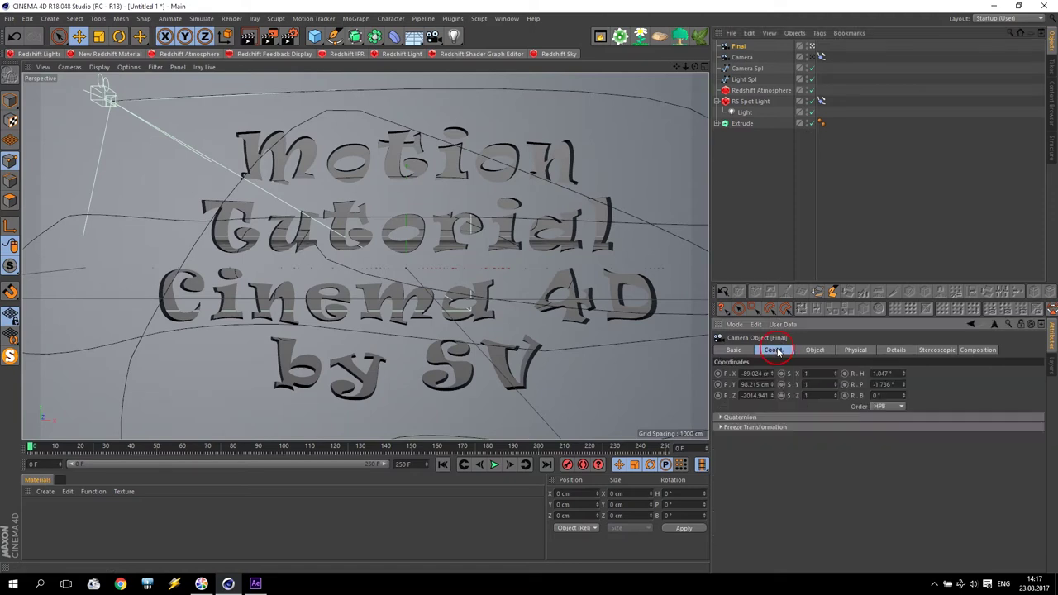
pyautogui.click(742, 374)
pyautogui.write('0')
pyautogui.press('Return')
pyautogui.click(748, 384)
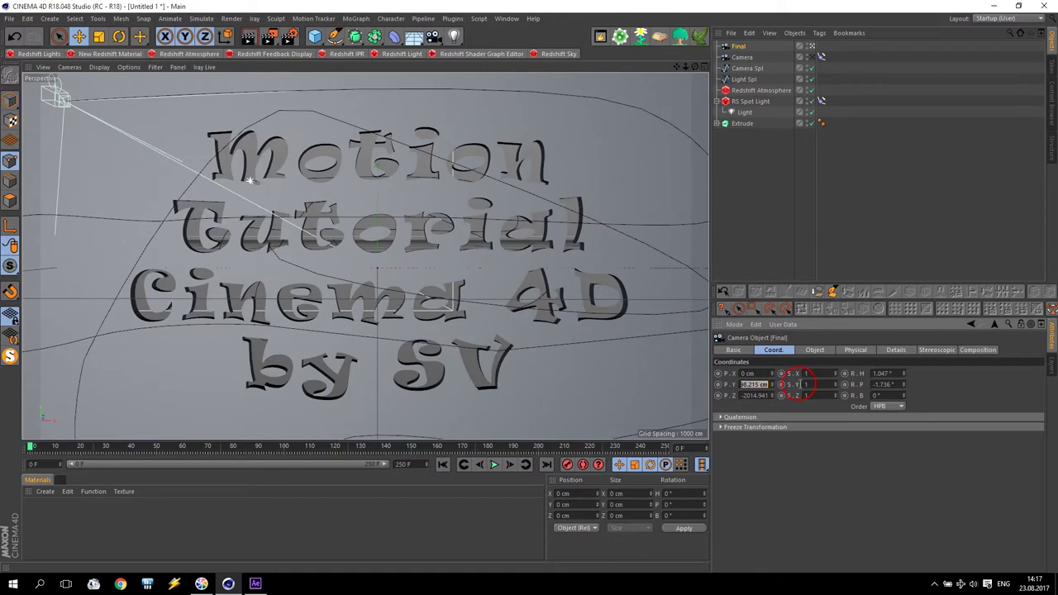
pyautogui.write('0')
pyautogui.press('Return')
pyautogui.click(749, 396)
pyautogui.write('-30')
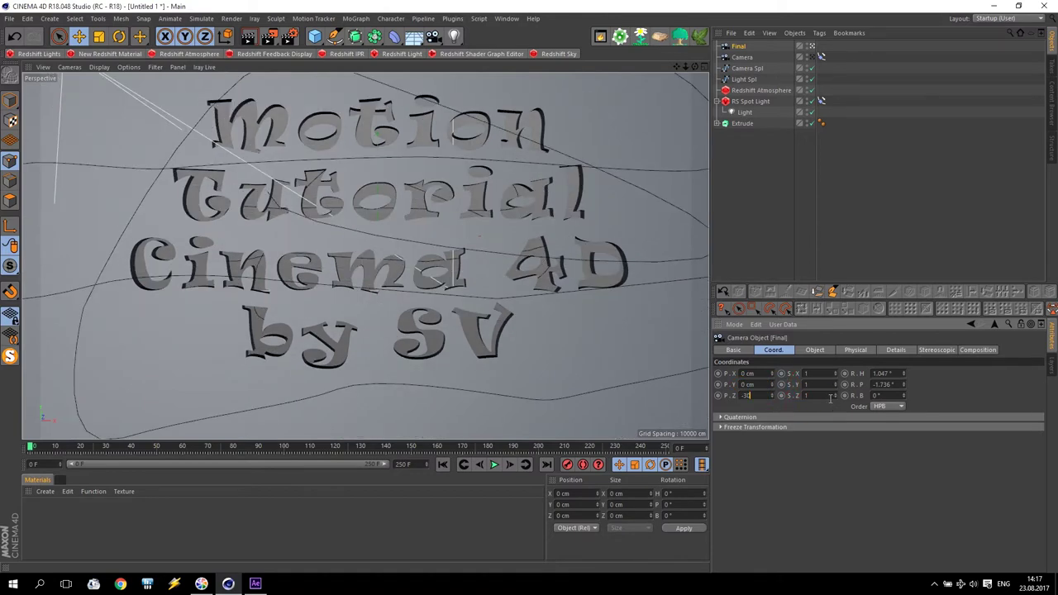
pyautogui.press('Return')
# Set the Final camera's H and P rotation to 0° and its Z position to -2500 cm
pyautogui.click(876, 374)
pyautogui.write('00')
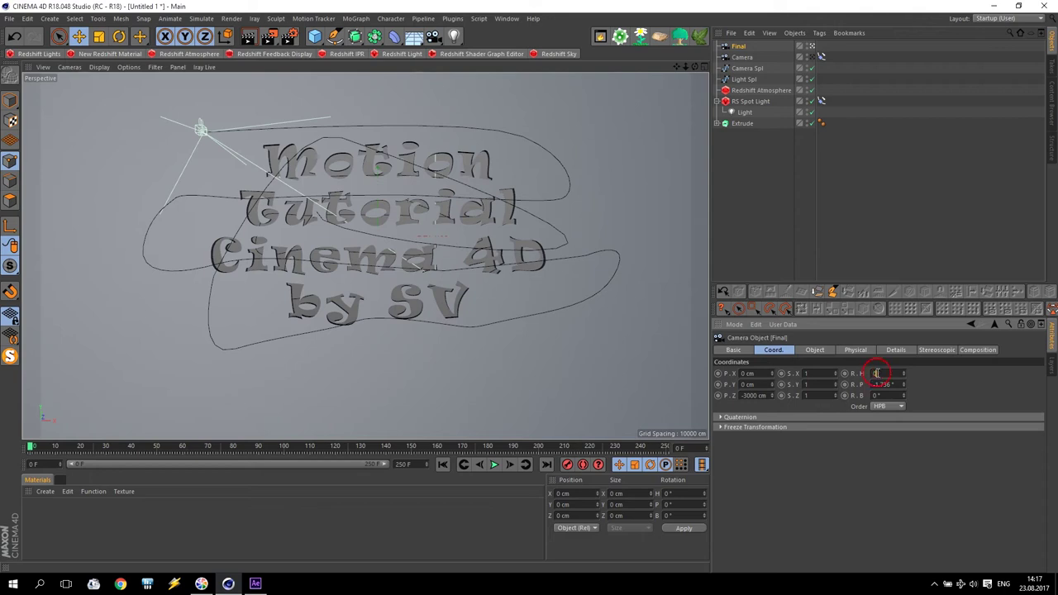
pyautogui.press('Return')
pyautogui.click(883, 385)
pyautogui.write('0')
pyautogui.press('Return')
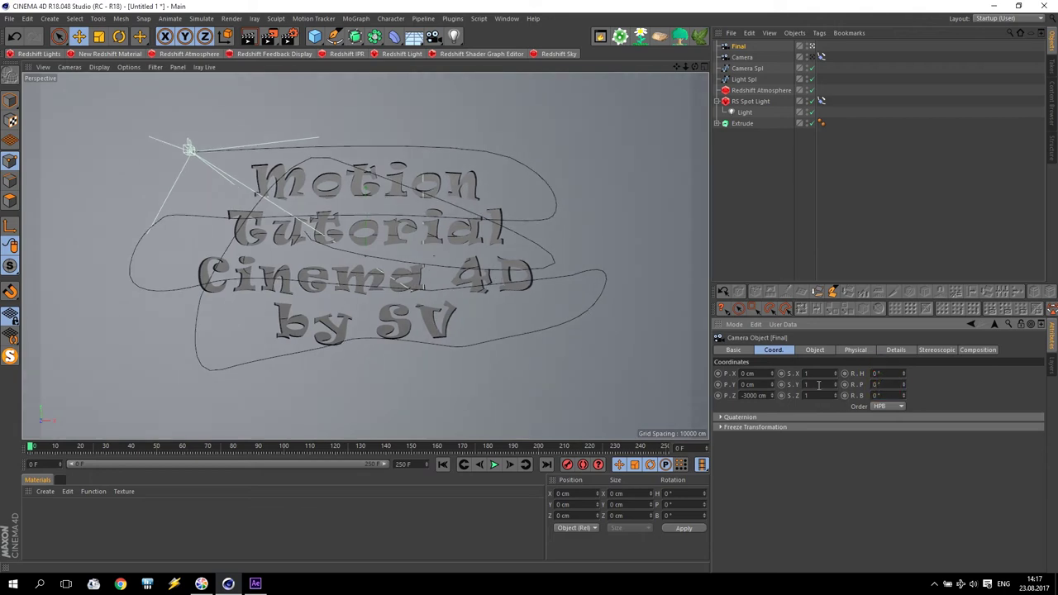
pyautogui.doubleClick(749, 395)
pyautogui.write('2500')
pyautogui.press('Return')
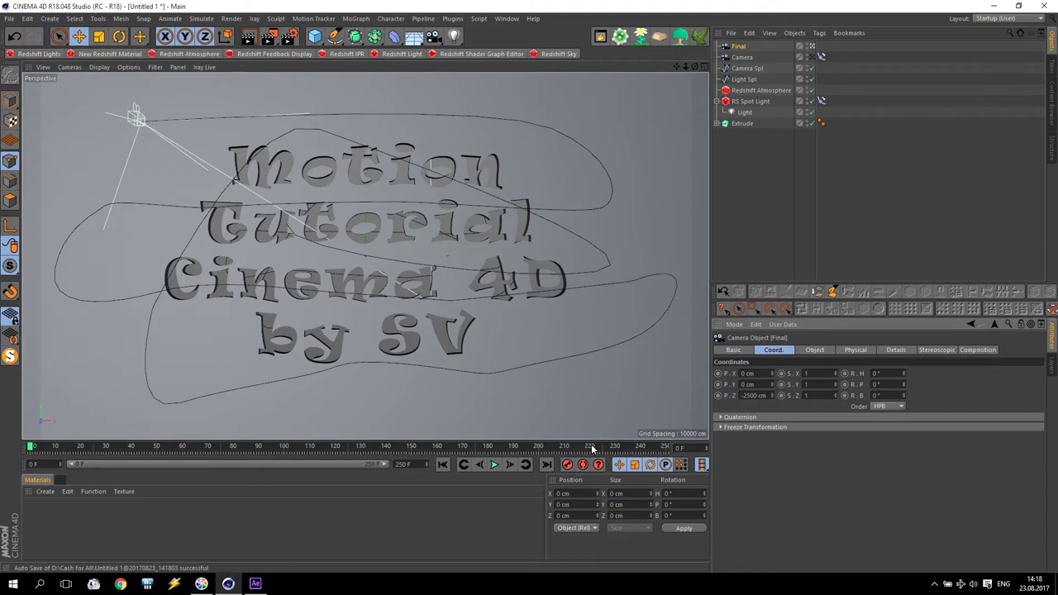
# Keyframe the Final camera's Z position of -2500 cm at frame 200
pyautogui.click(629, 447)
pyautogui.moveTo(629, 447); pyautogui.dragTo(538, 448)
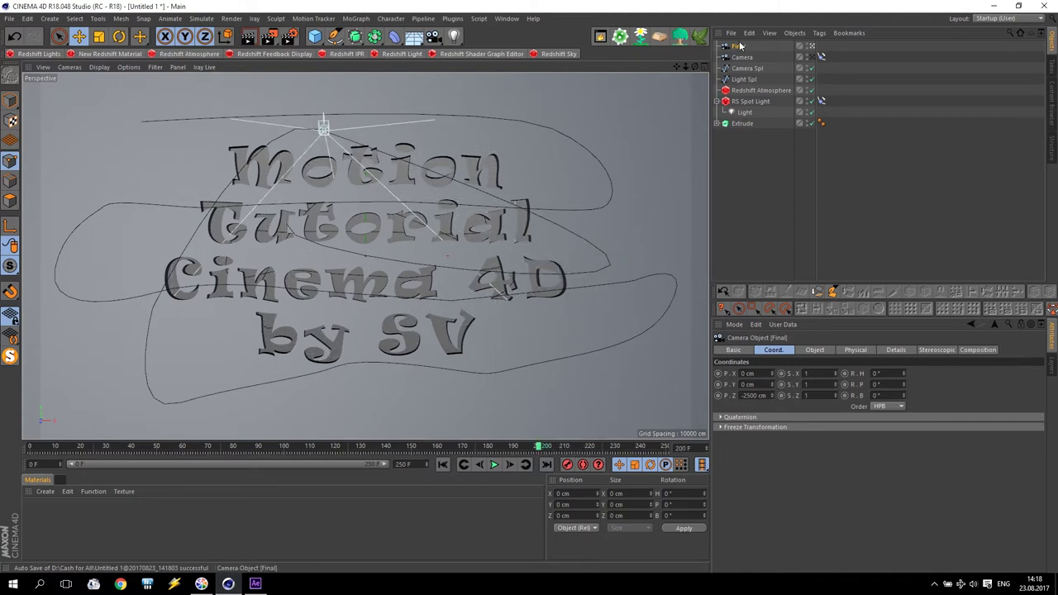
pyautogui.click(718, 395)
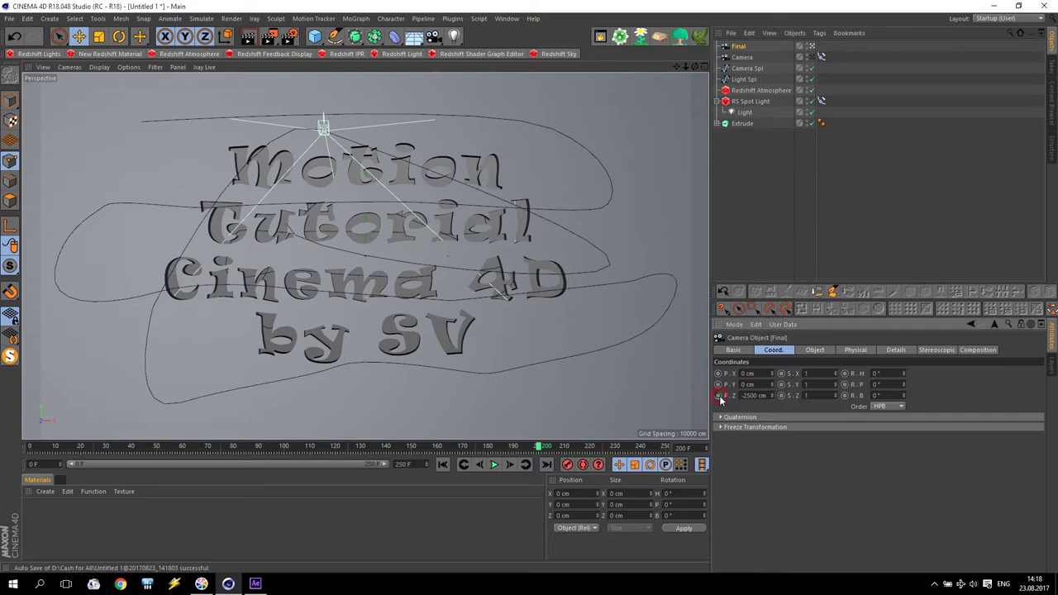
# Keyframe the Final camera's Z position at -3000 cm on frame 250
pyautogui.moveTo(539, 447); pyautogui.dragTo(693, 453)
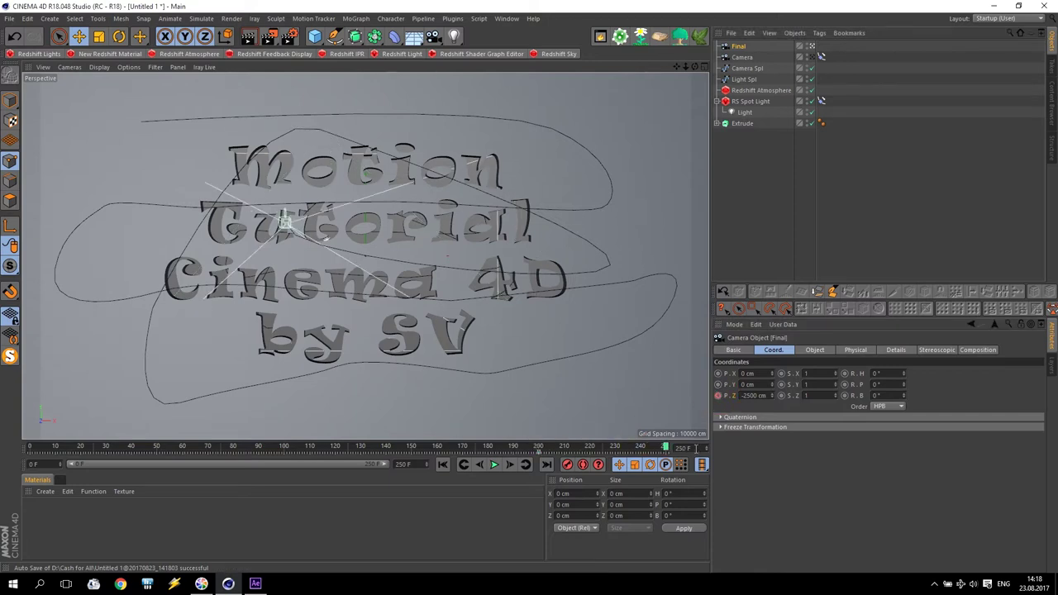
pyautogui.moveTo(685, 66); pyautogui.dragTo(649, 69)
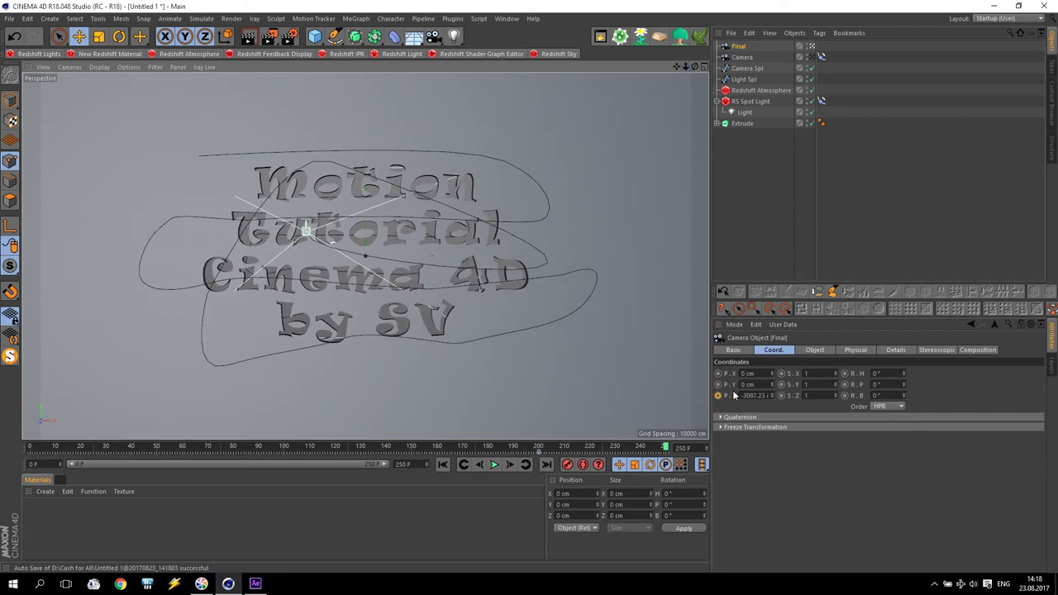
pyautogui.write('-300')
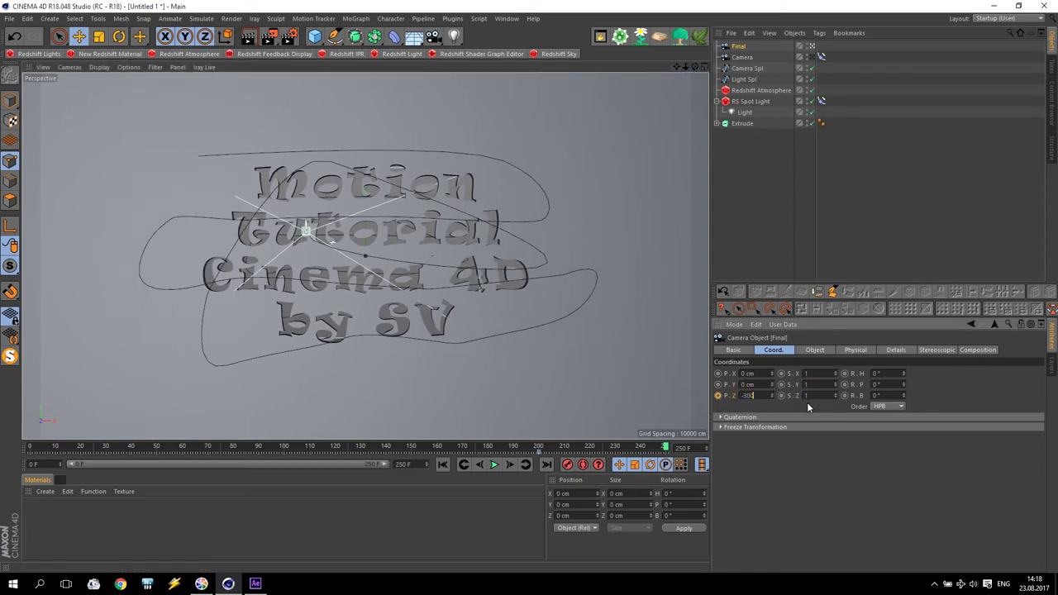
pyautogui.write('0')
pyautogui.press('Return')
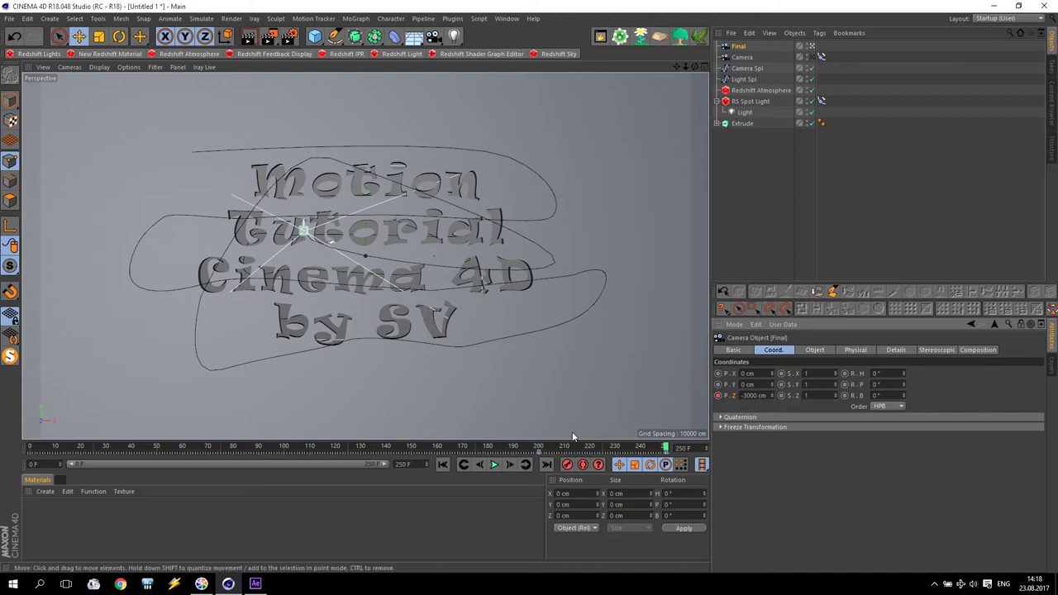
# Play the animation through the Final camera to check its pull-back, and rewind to frame 0
pyautogui.click(494, 465)
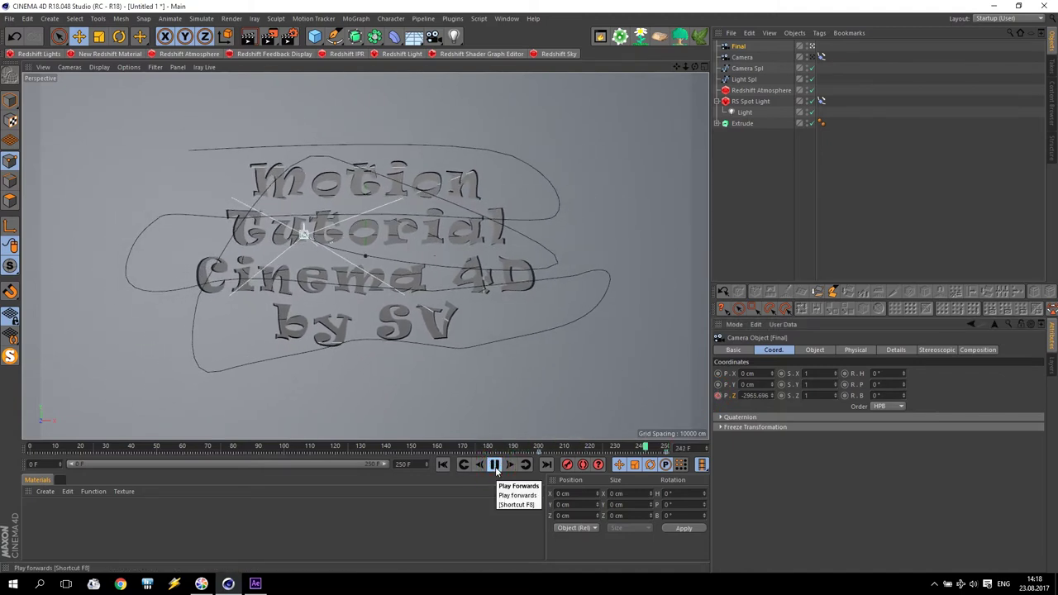
pyautogui.click(473, 478)
pyautogui.click(443, 465)
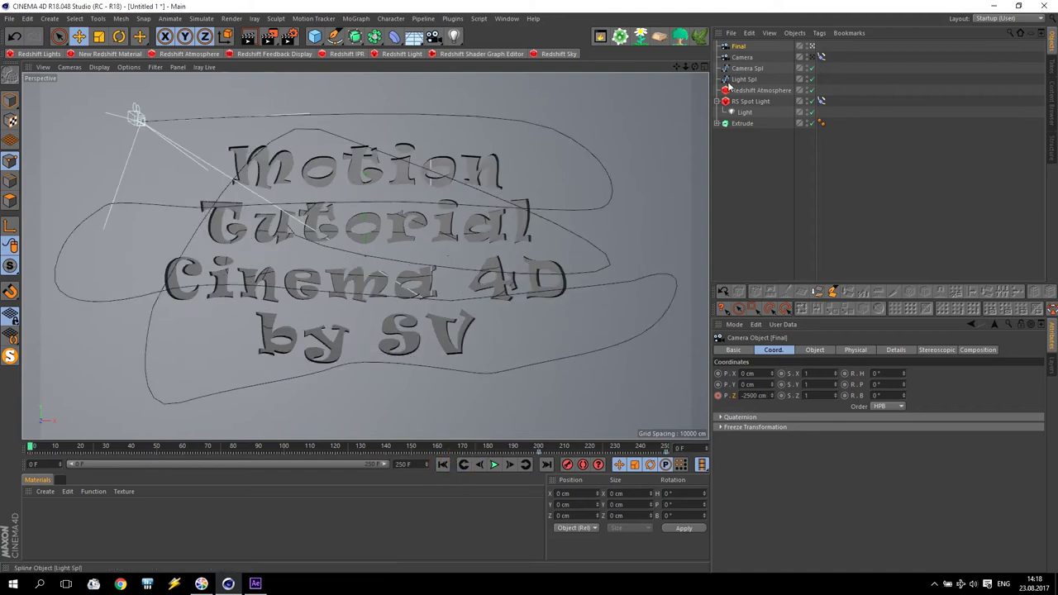
# Leave the Final camera's view and add a third camera named Main
pyautogui.click(815, 46)
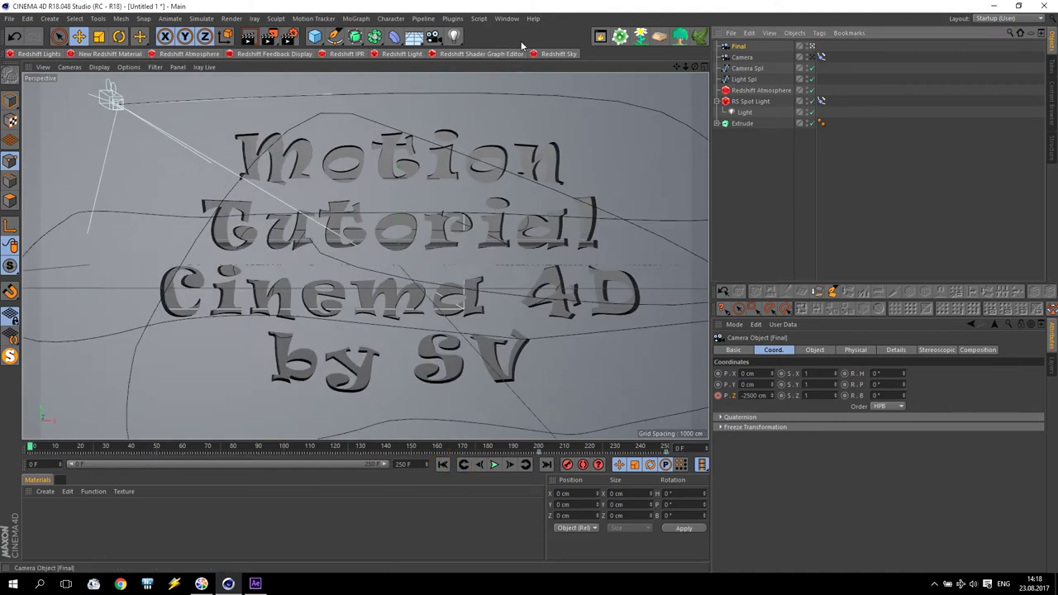
pyautogui.click(433, 36)
pyautogui.doubleClick(744, 47)
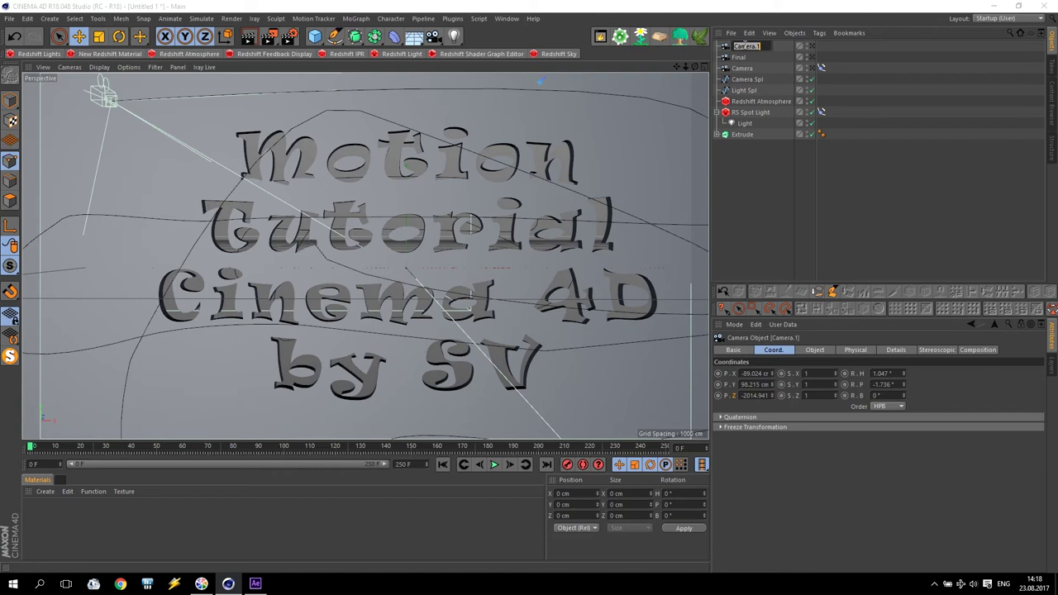
pyautogui.write('Main')
pyautogui.press('Return')
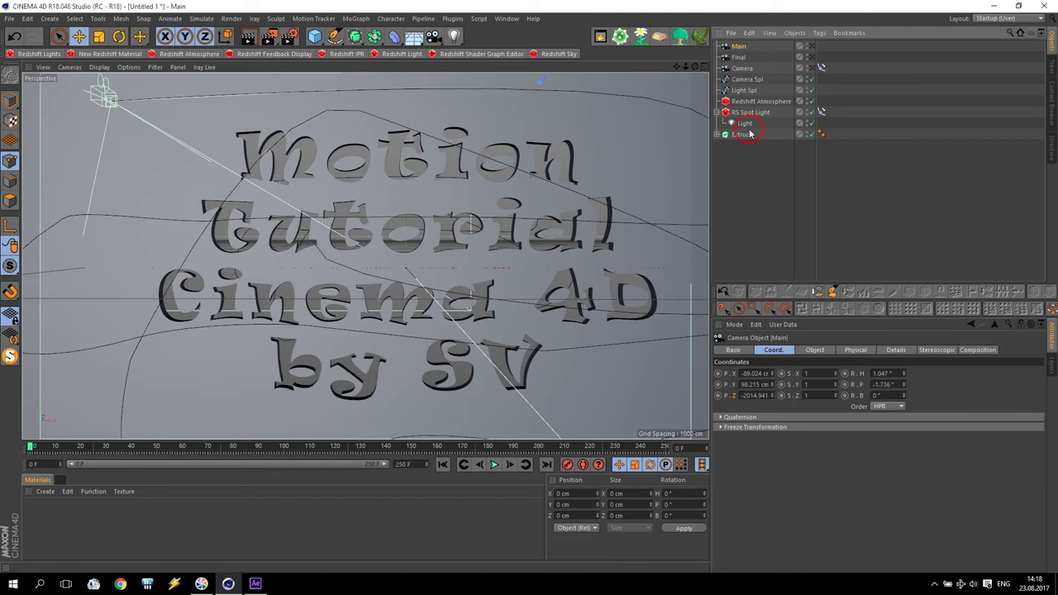
# Give the Main camera a Camera Morph tag with its source mode set to Multi Morph, and look through that camera
pyautogui.click(820, 34)
pyautogui.moveTo(863, 105)
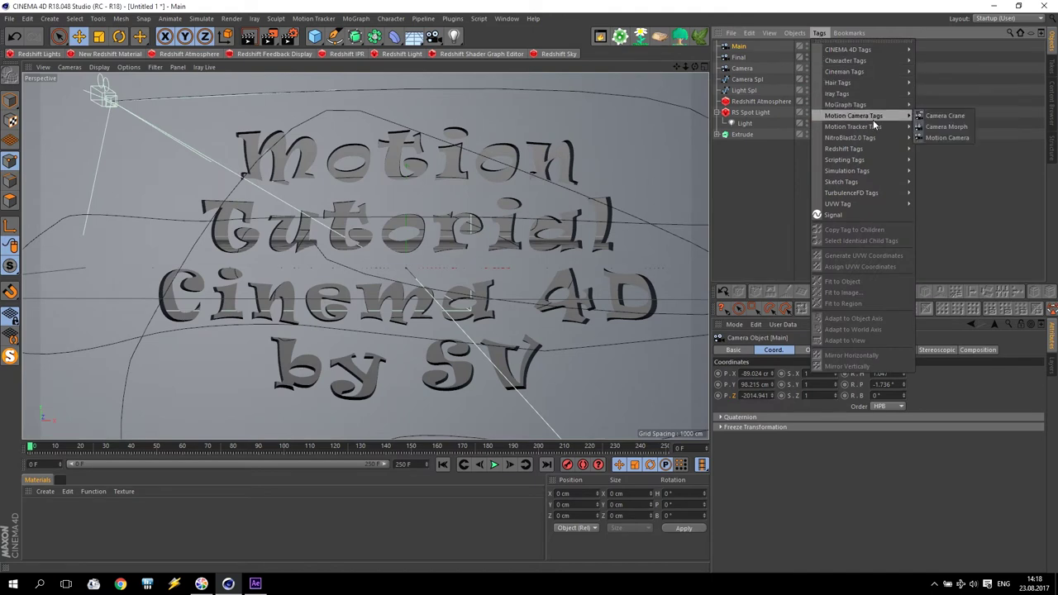
pyautogui.moveTo(883, 121)
pyautogui.click(948, 126)
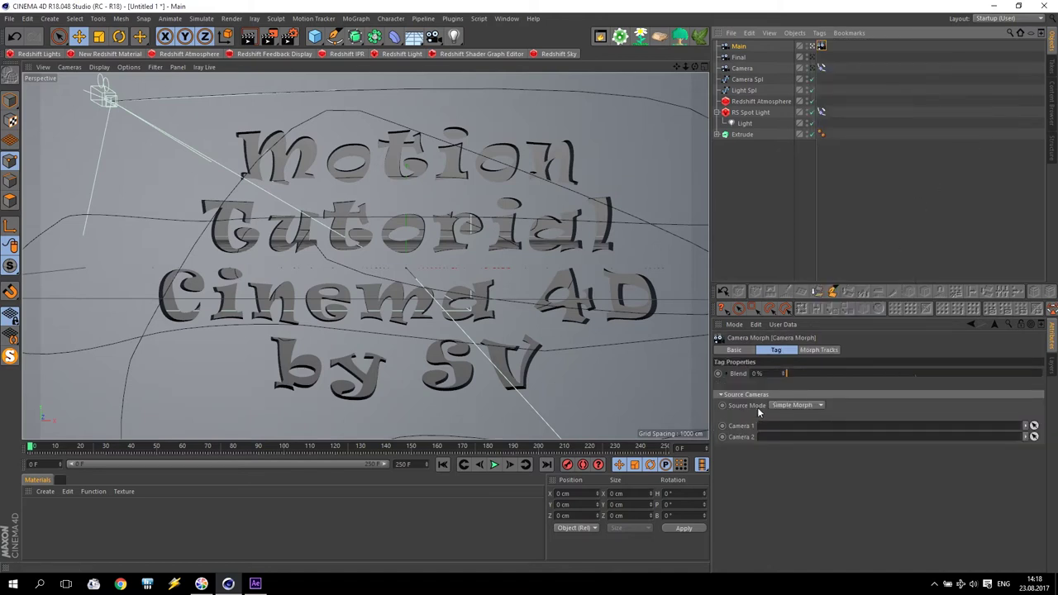
pyautogui.click(792, 405)
pyautogui.click(792, 428)
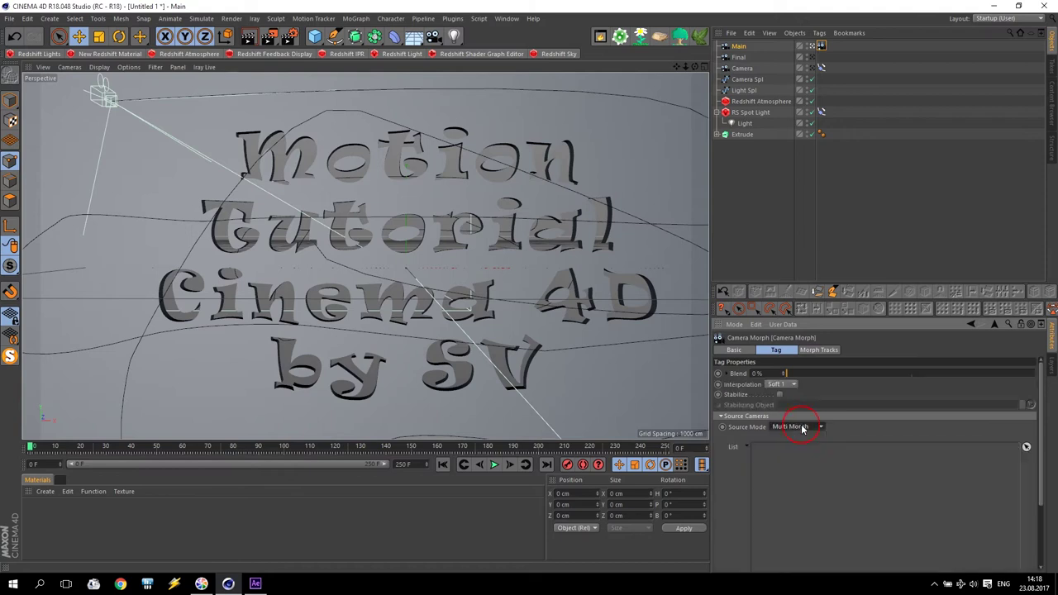
# Add Camera and Final, in that order, to the Camera Morph tag's source camera list
pyautogui.click(738, 57)
pyautogui.click(741, 67)
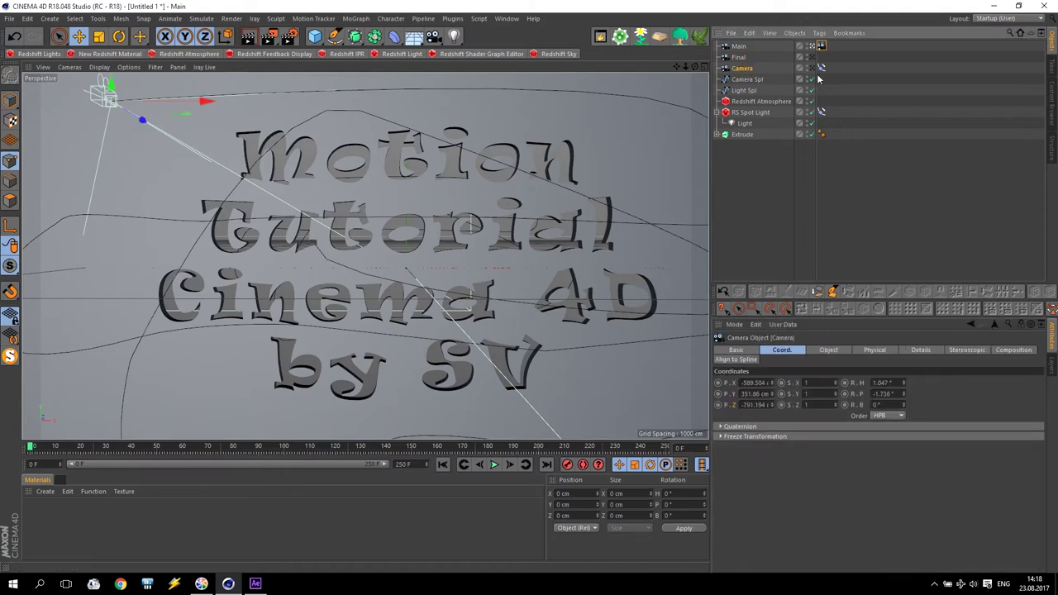
pyautogui.click(821, 46)
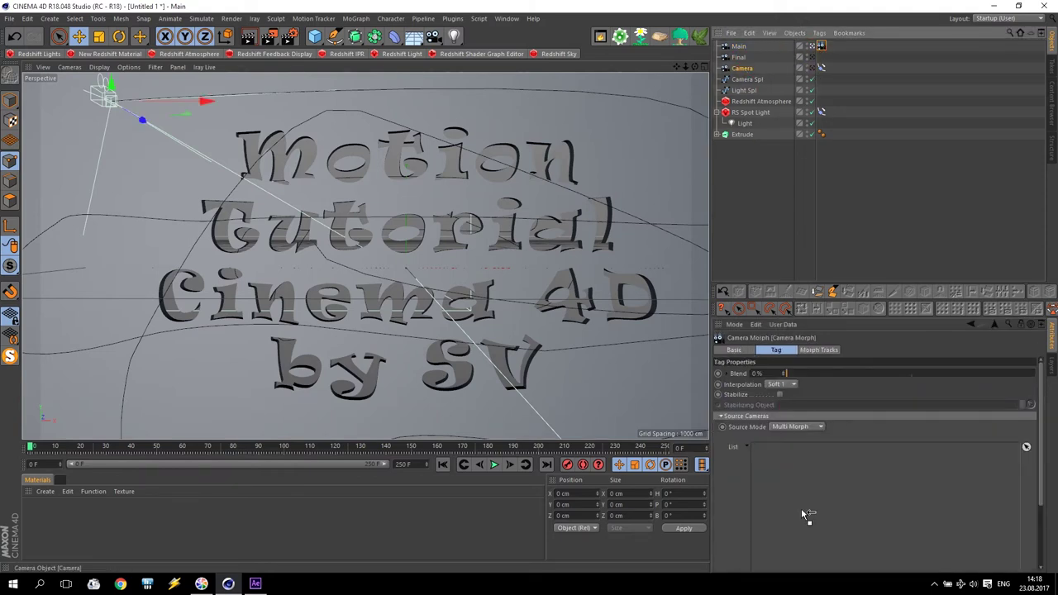
pyautogui.moveTo(802, 510); pyautogui.dragTo(802, 510)
pyautogui.moveTo(807, 465); pyautogui.dragTo(773, 463)
pyautogui.moveTo(785, 374)
pyautogui.mouseDown()
pyautogui.moveTo(1046, 380)
pyautogui.moveTo(784, 381)
pyautogui.moveTo(999, 372)
pyautogui.moveTo(774, 386)
pyautogui.mouseUp()
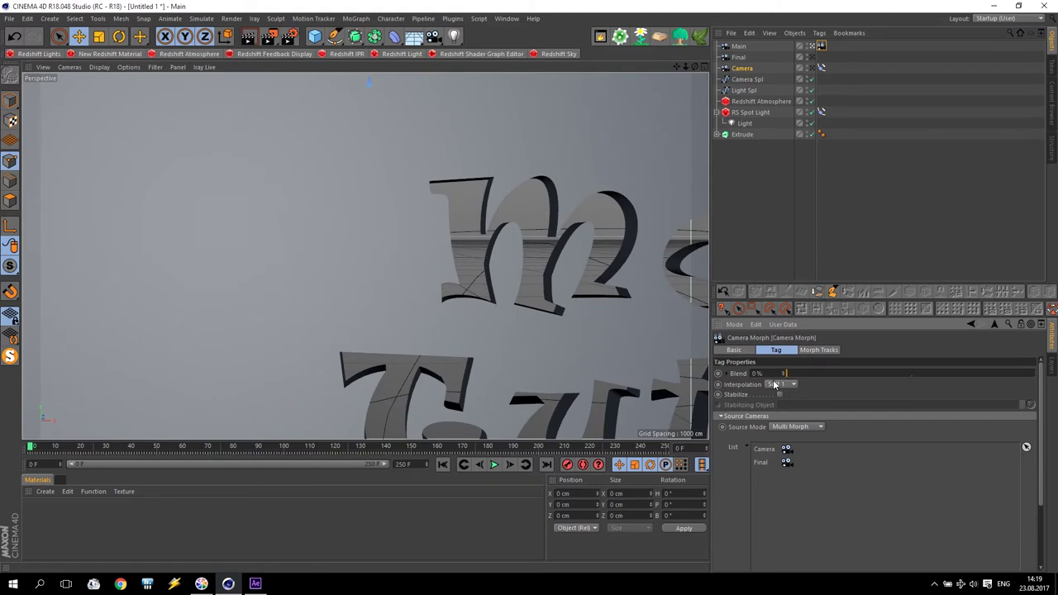
# Keyframe the Camera Morph tag's Blend at 0% on frame 170
pyautogui.moveTo(364, 451); pyautogui.dragTo(490, 456)
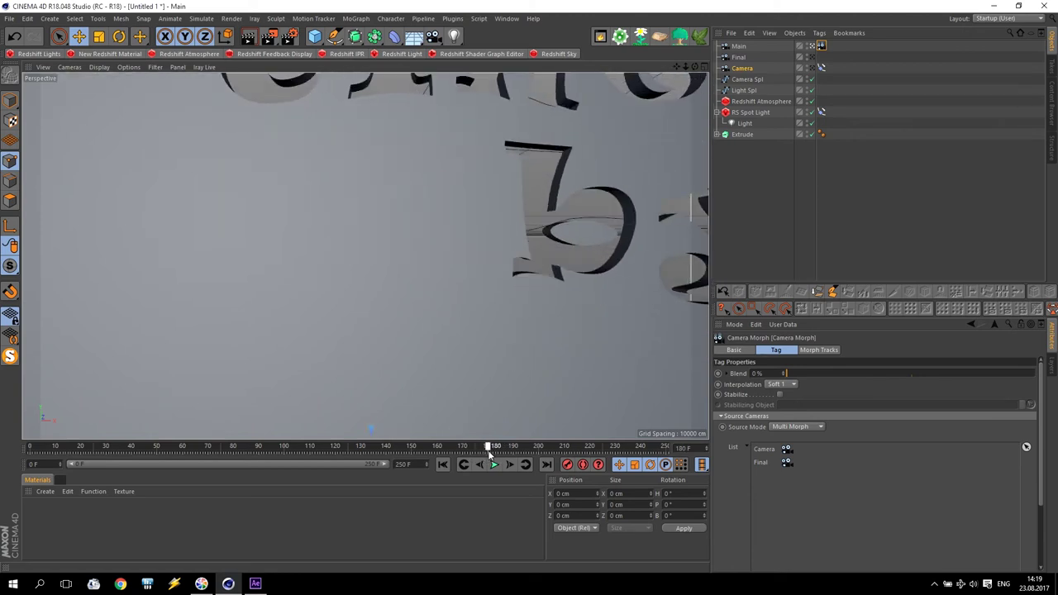
pyautogui.moveTo(487, 447); pyautogui.dragTo(464, 453)
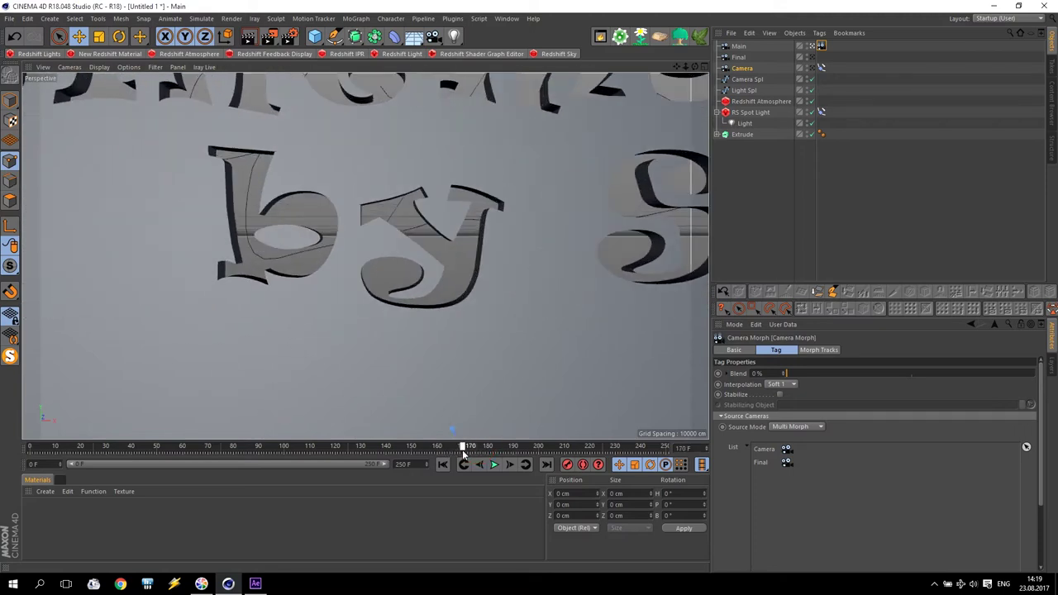
pyautogui.click(719, 373)
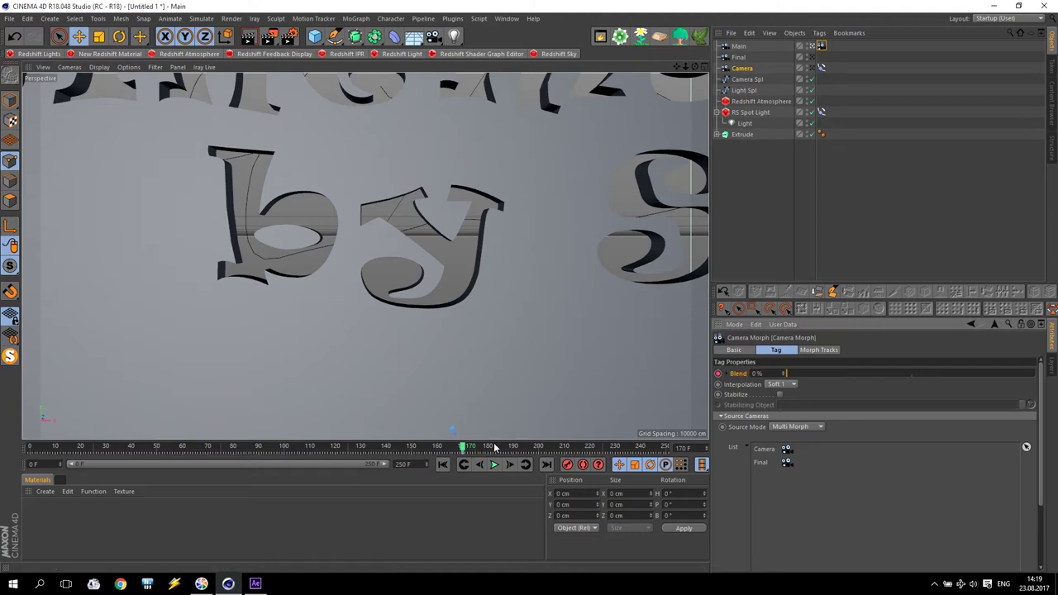
# Set the Camera Morph tag's Blend to 100% at frame 220 and keyframe it
pyautogui.moveTo(464, 447); pyautogui.dragTo(590, 454)
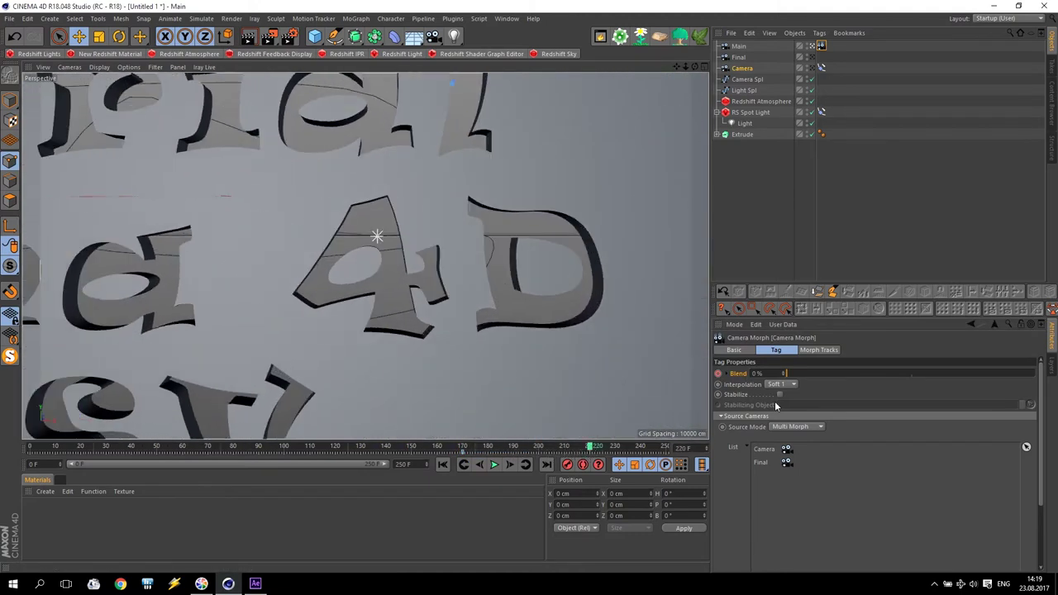
pyautogui.click(716, 364)
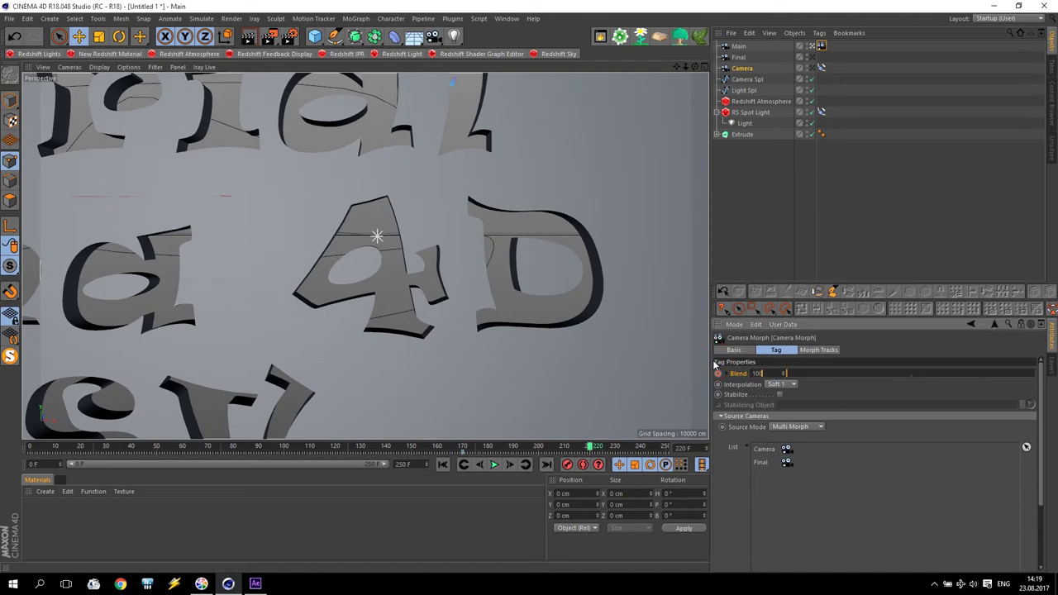
pyautogui.press('Return')
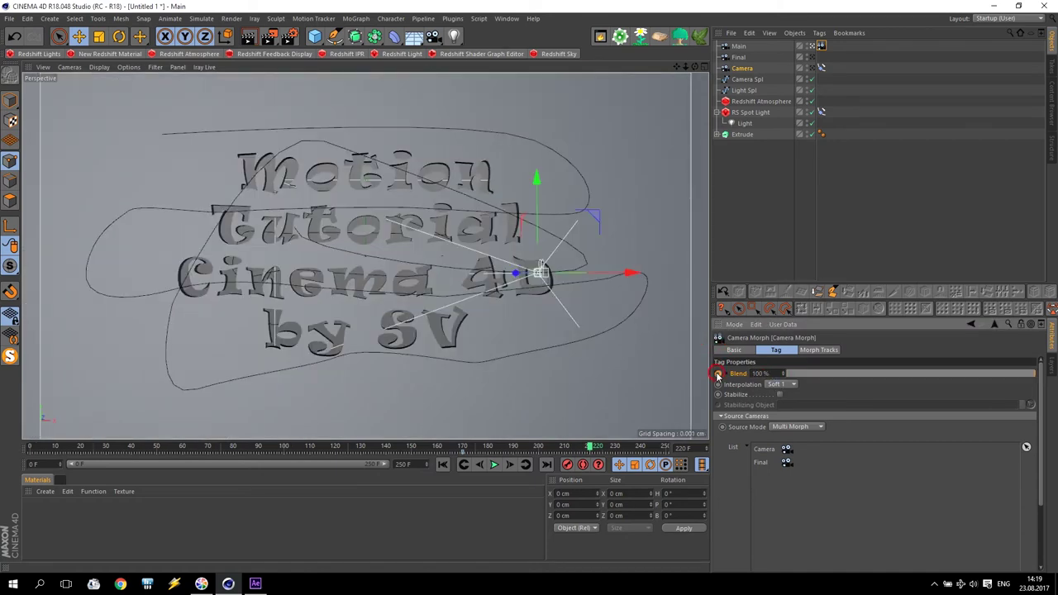
# Play the animation from the start, stop at frame 65 and render the view to check the lighting
pyautogui.click(444, 465)
pyautogui.click(494, 465)
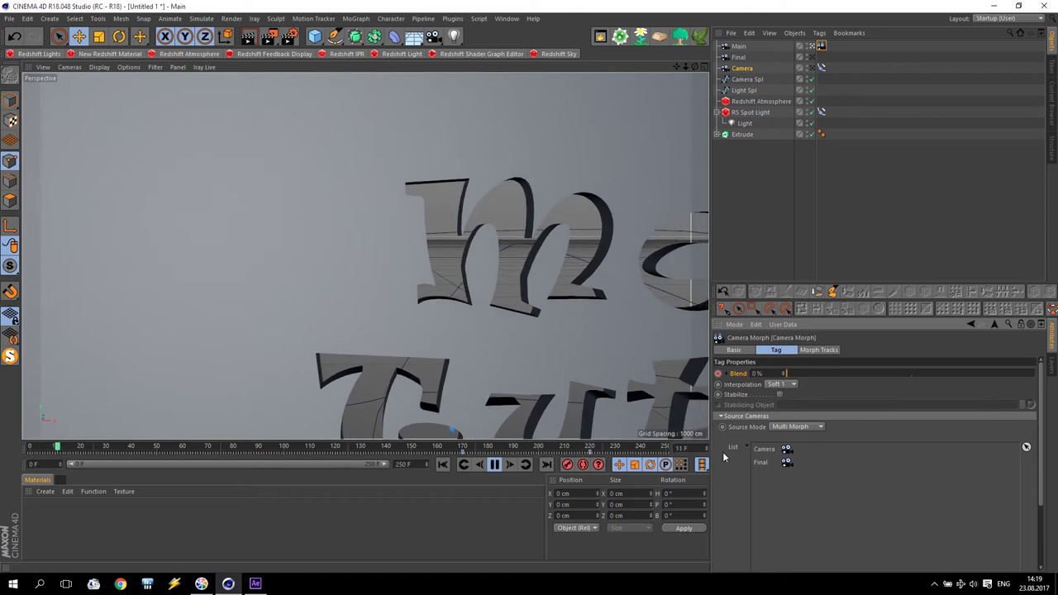
pyautogui.click(494, 464)
pyautogui.click(248, 37)
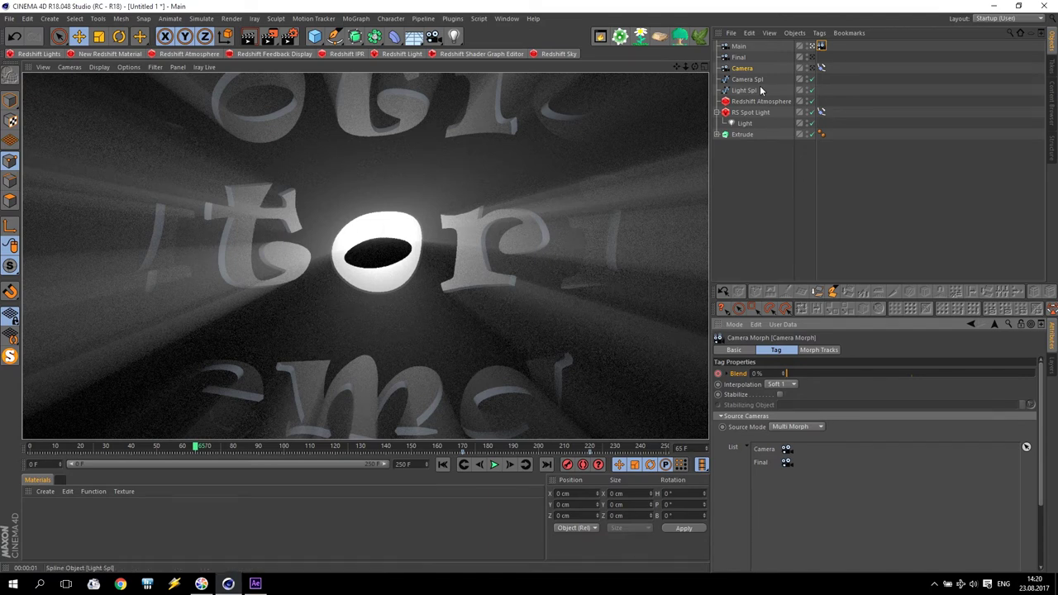
# Set the Extrude object's Z movement to 50 cm and render the view
pyautogui.click(718, 135)
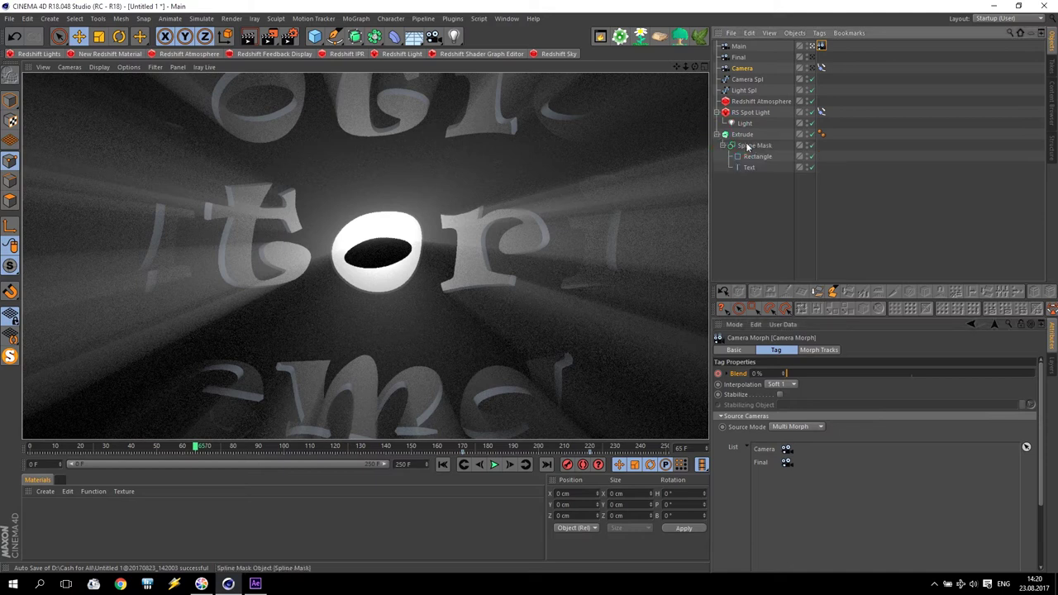
pyautogui.click(745, 136)
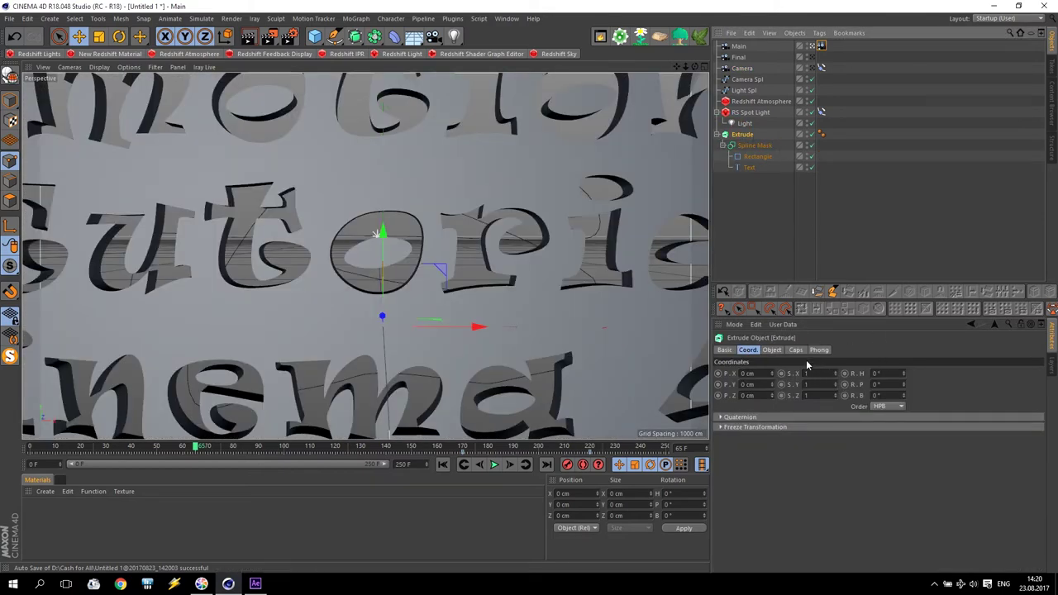
pyautogui.click(771, 350)
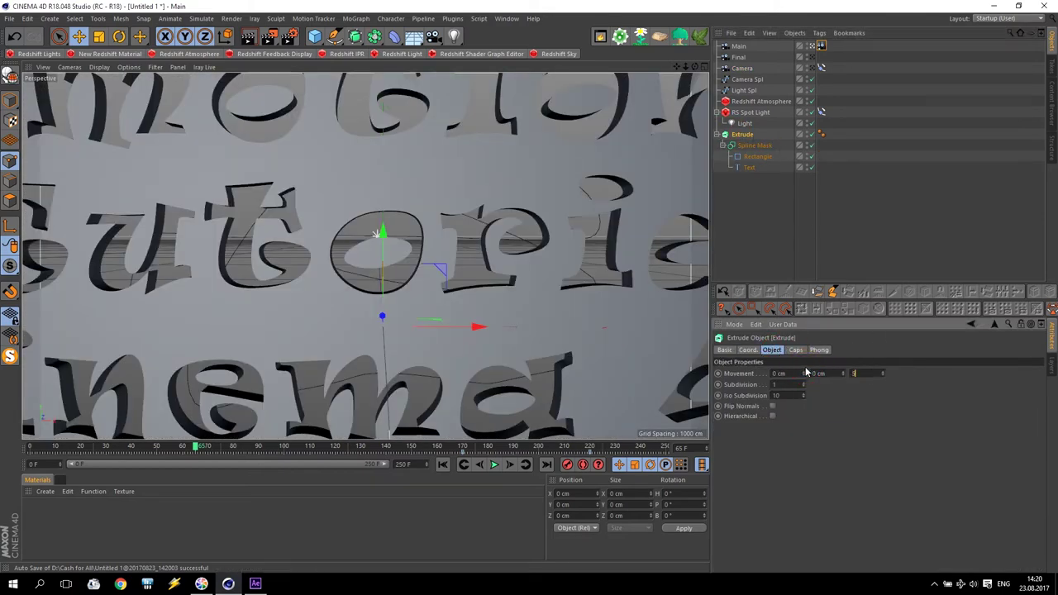
pyautogui.write('500')
pyautogui.press('Return')
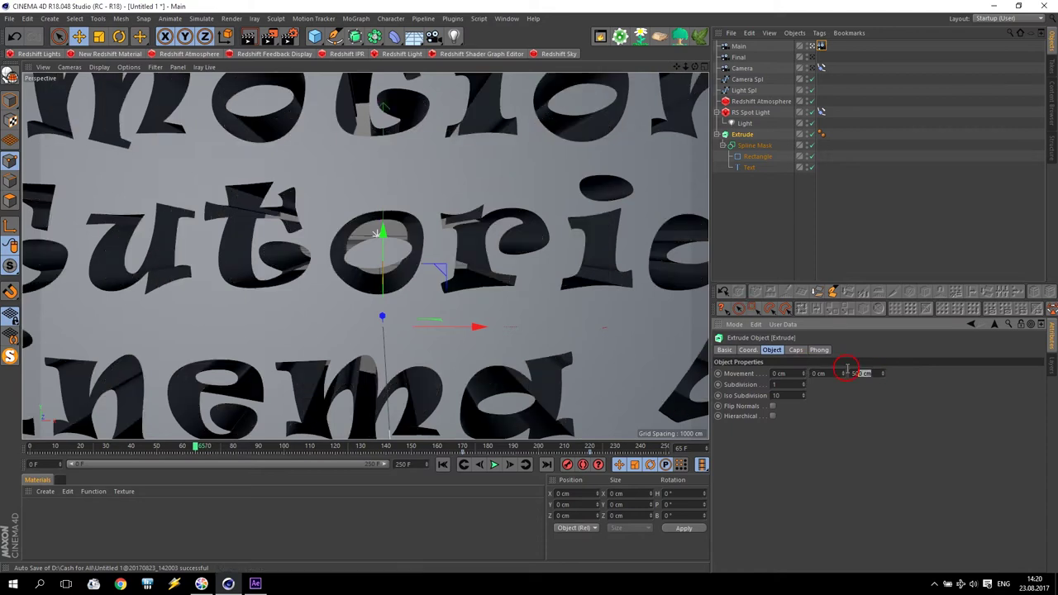
pyautogui.write('50')
pyautogui.press('Return')
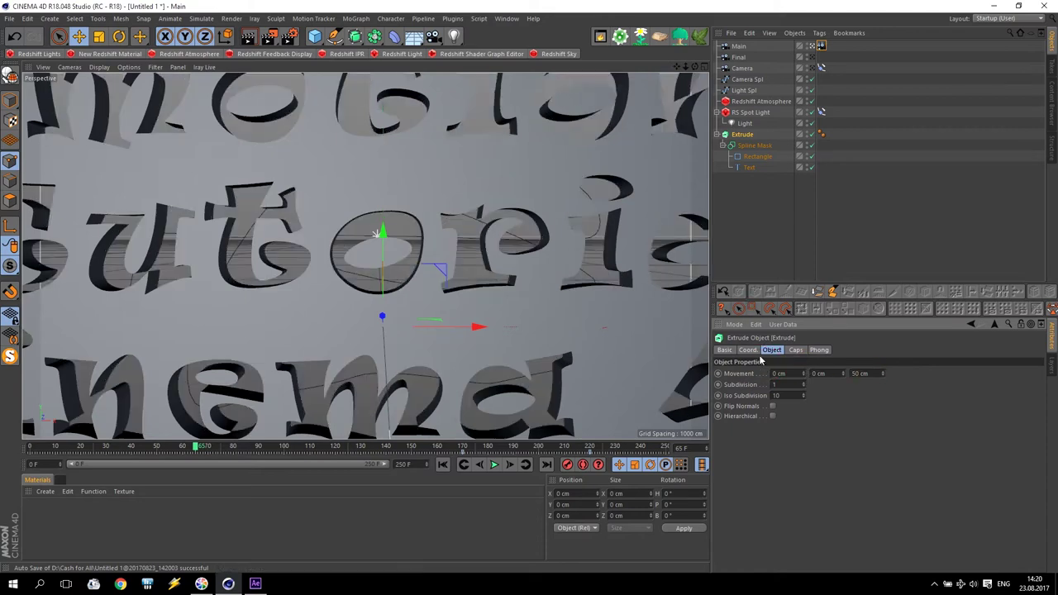
pyautogui.click(247, 43)
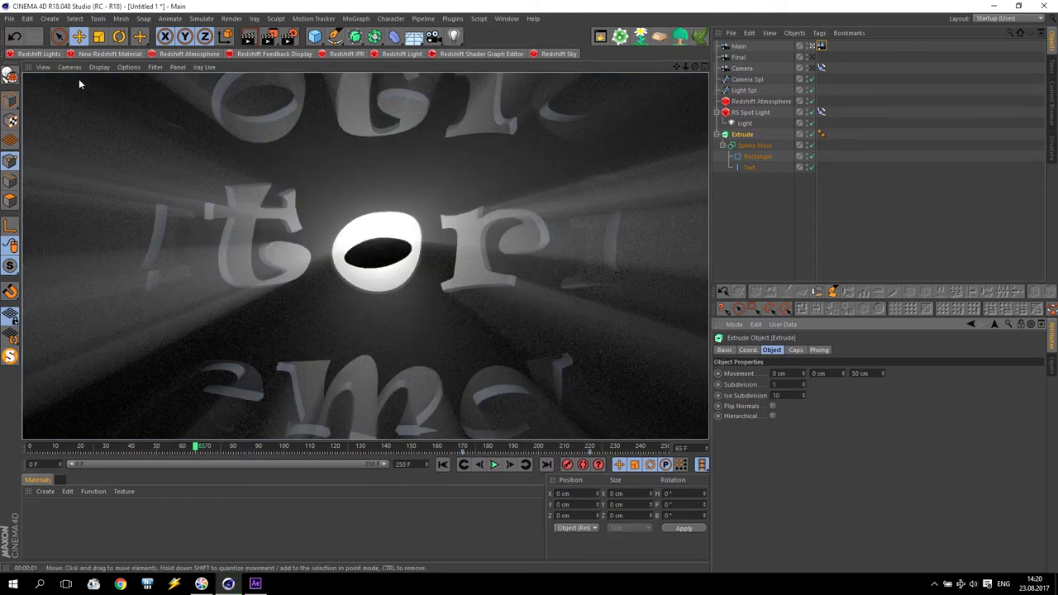
# Create a new Redshift material and set its diffuse weight to 0 in the shader graph
pyautogui.click(110, 53)
pyautogui.doubleClick(35, 513)
pyautogui.click(354, 131)
pyautogui.click(199, 242)
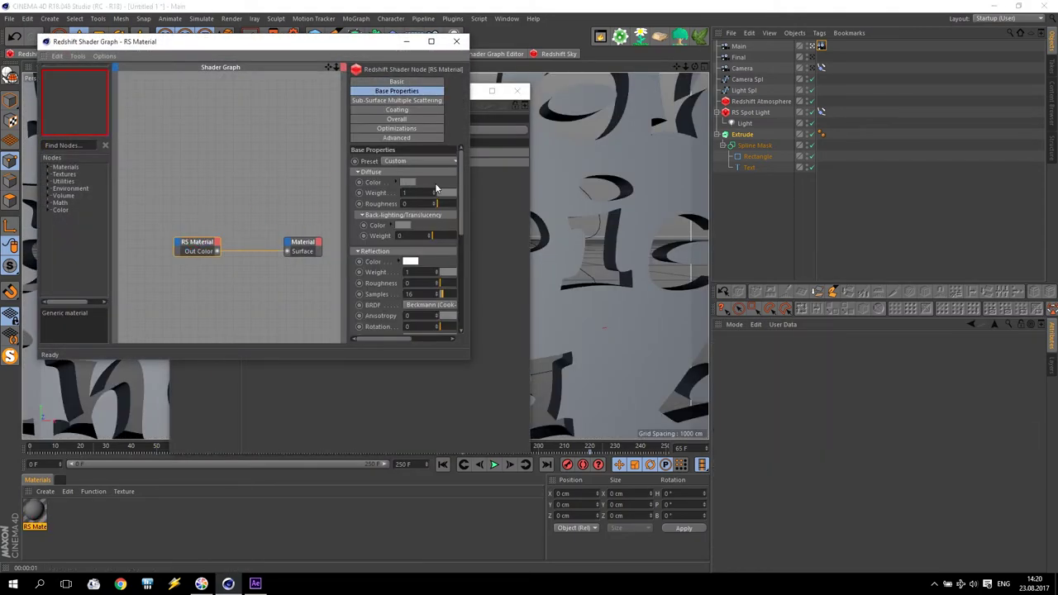
pyautogui.moveTo(445, 195); pyautogui.dragTo(385, 200)
pyautogui.moveTo(470, 214); pyautogui.dragTo(712, 225)
# Set the material's reflection Fresnel type to Color + Edge Tint, with white reflectivity and metal edge tint
pyautogui.click(607, 267)
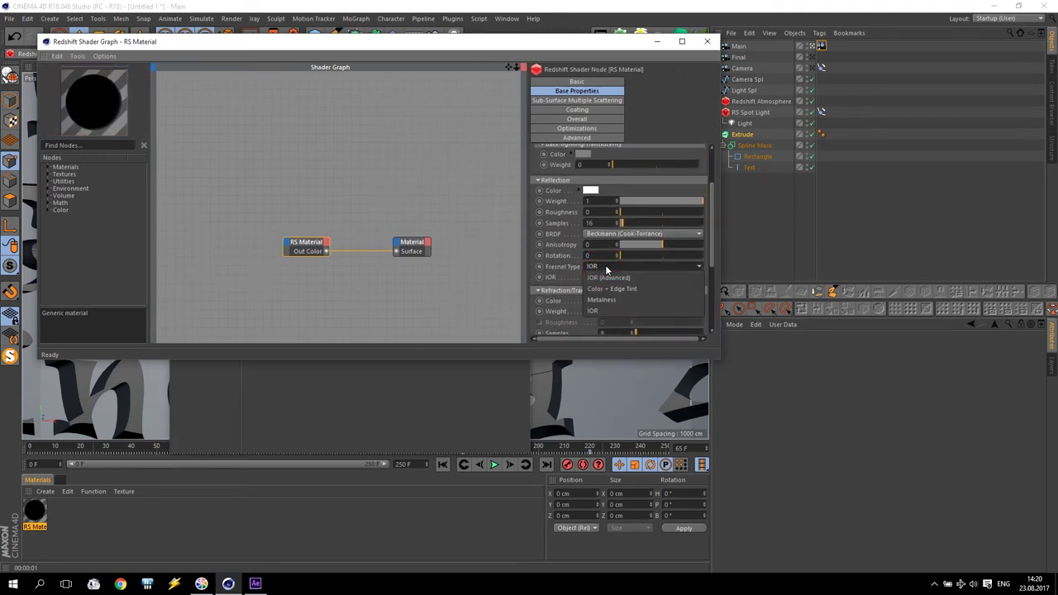
pyautogui.click(590, 293)
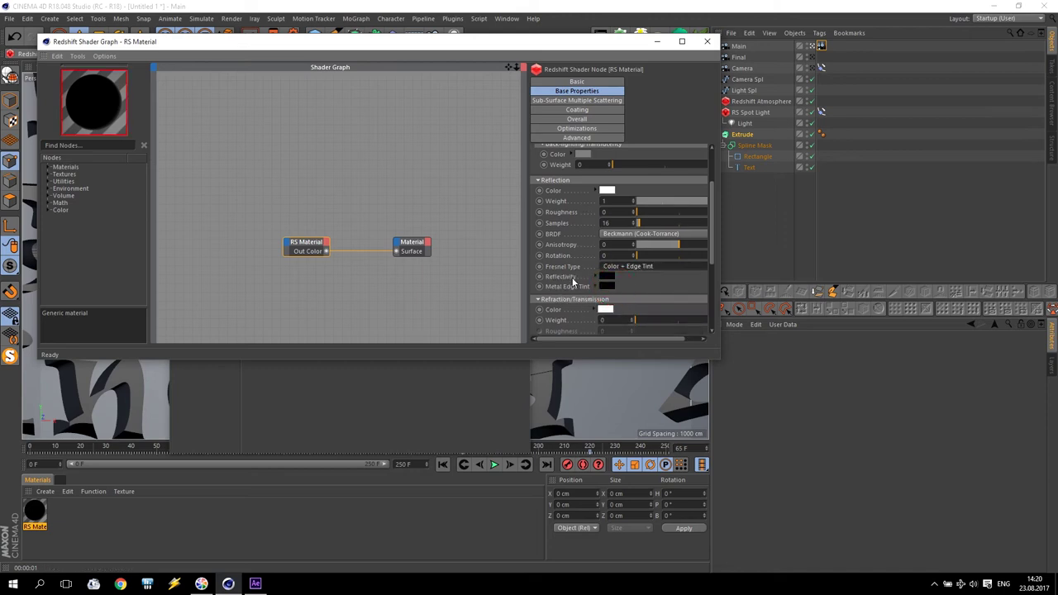
pyautogui.click(607, 276)
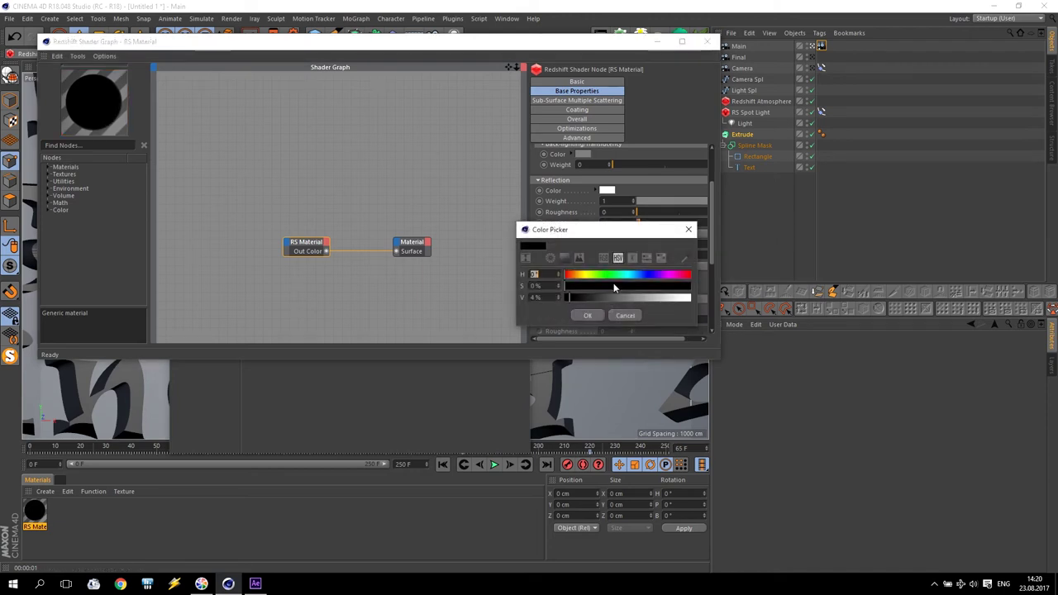
pyautogui.click(589, 316)
pyautogui.click(607, 287)
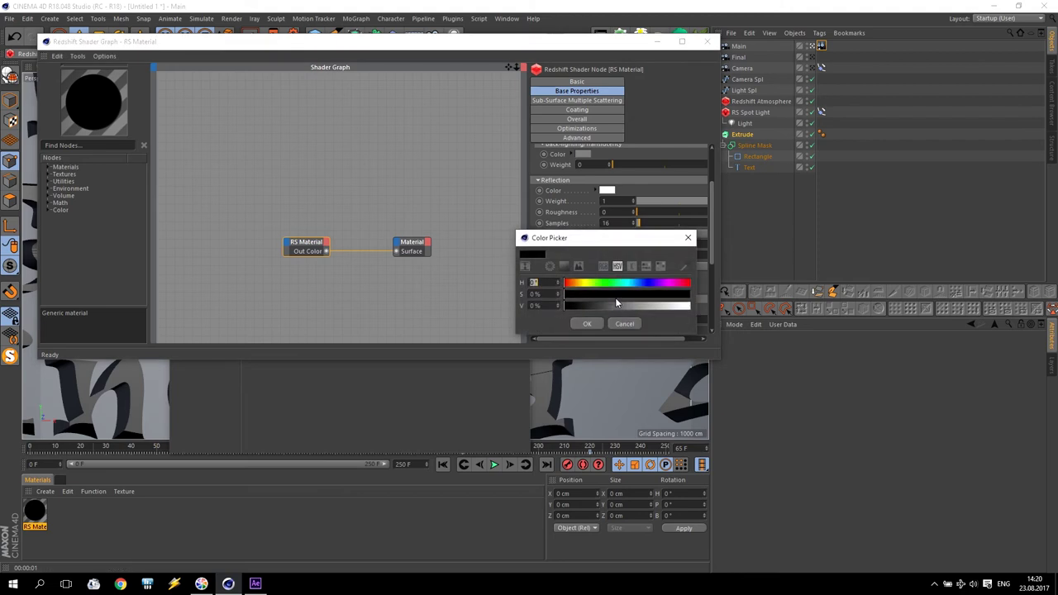
pyautogui.click(587, 324)
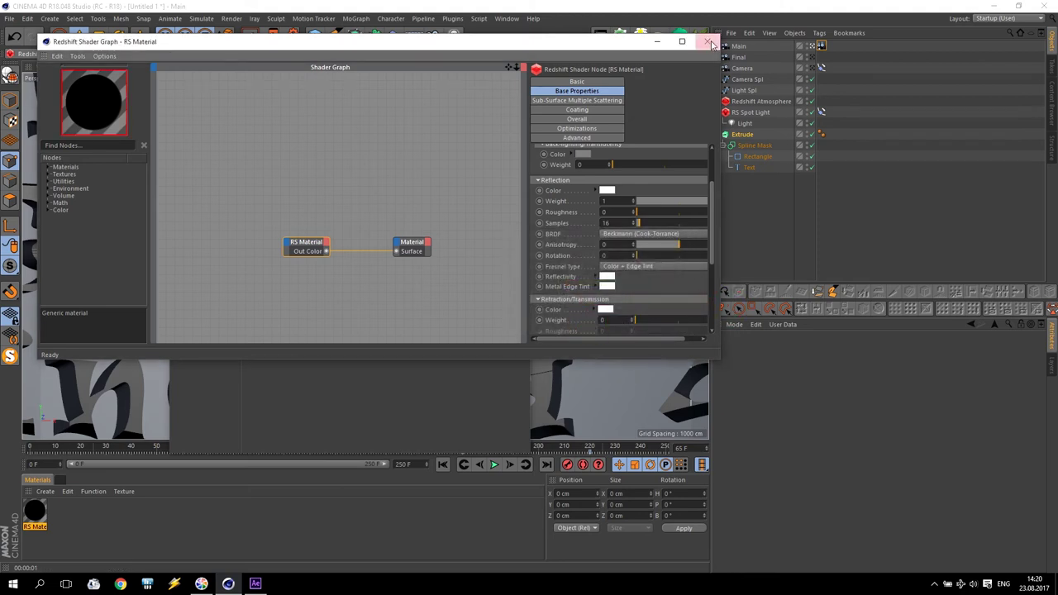
# Apply the reflective material to the Extrude object and render the view at frames 65 and 75
pyautogui.click(706, 41)
pyautogui.click(517, 91)
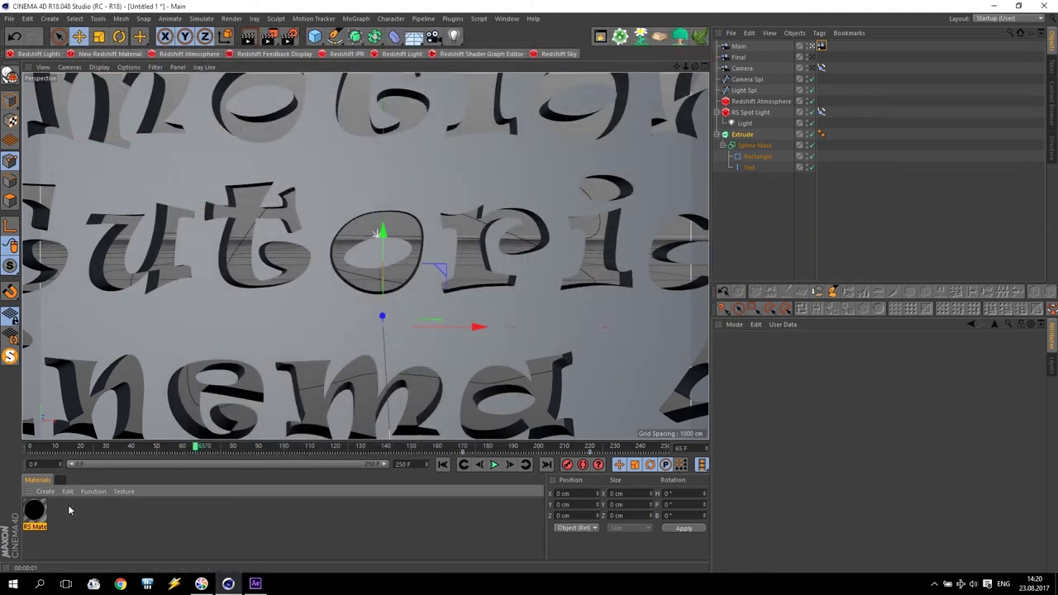
pyautogui.moveTo(36, 515); pyautogui.dragTo(742, 136)
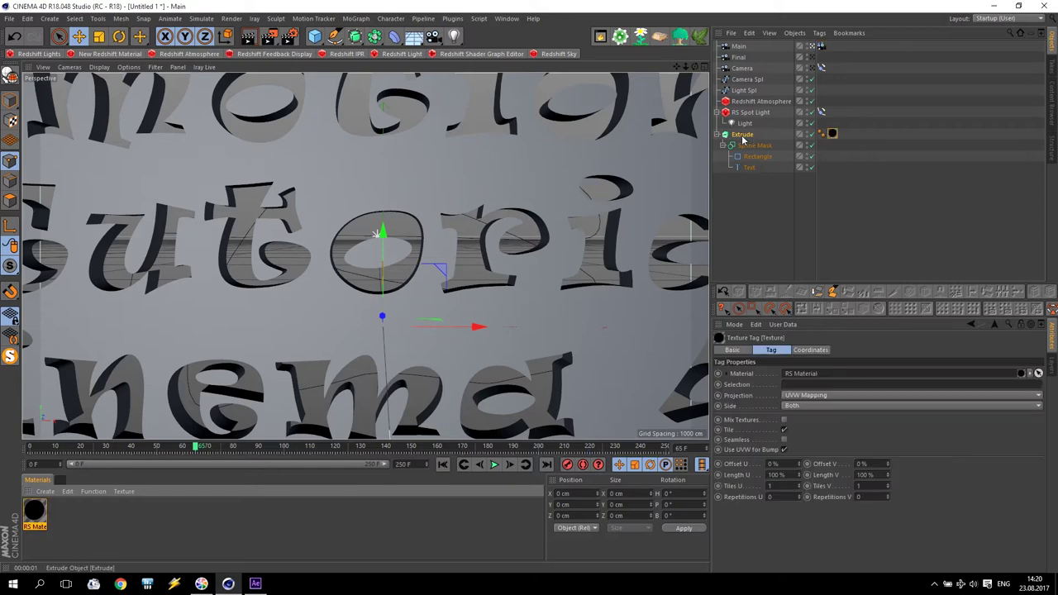
pyautogui.click(250, 37)
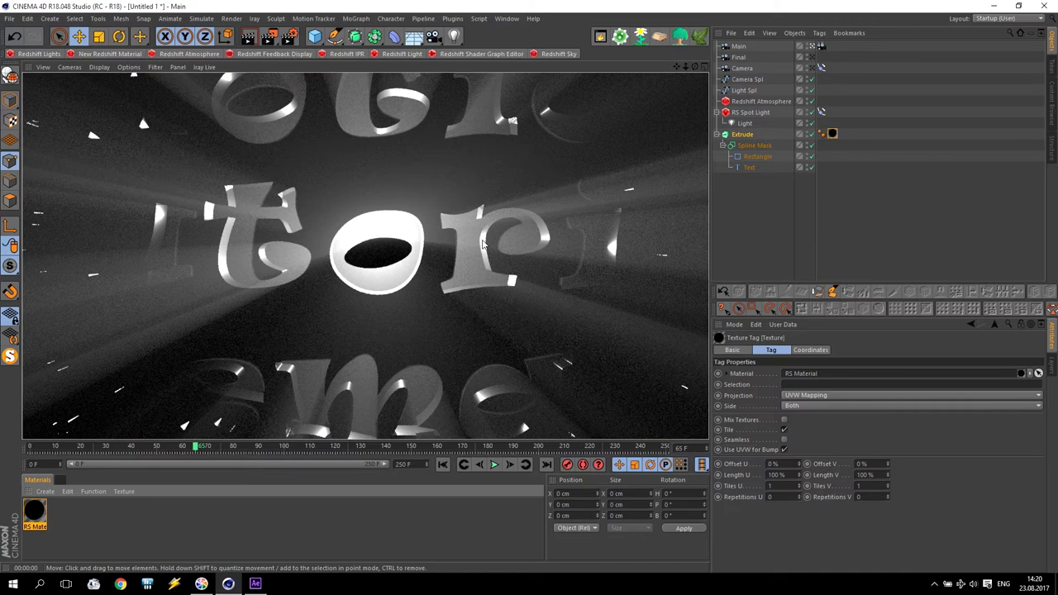
pyautogui.click(224, 446)
pyautogui.click(255, 36)
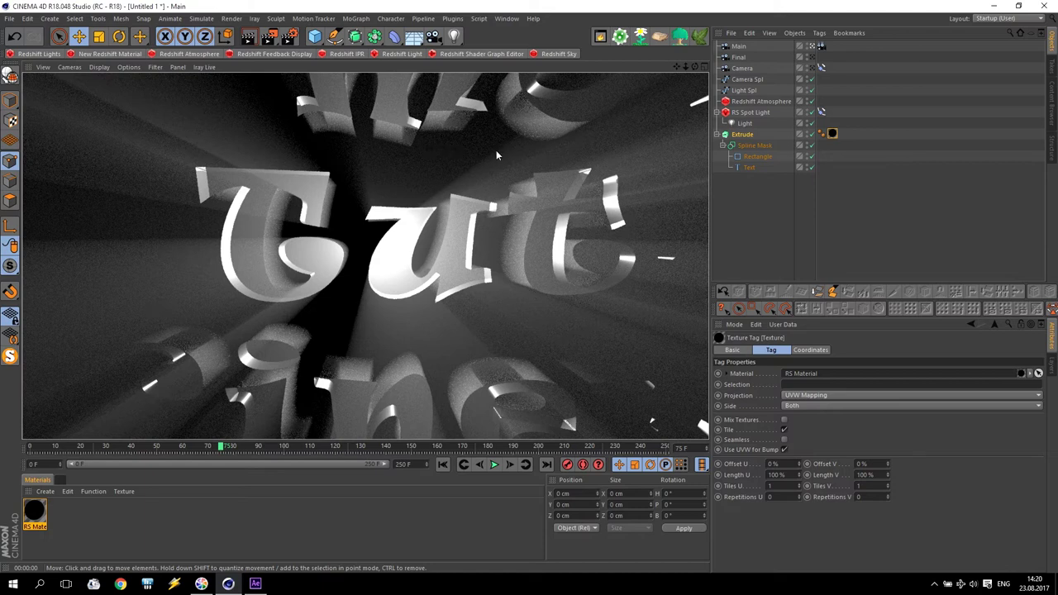
# Duplicate the Extrude object directly below the original in the object hierarchy
pyautogui.click(717, 135)
pyautogui.click(742, 136)
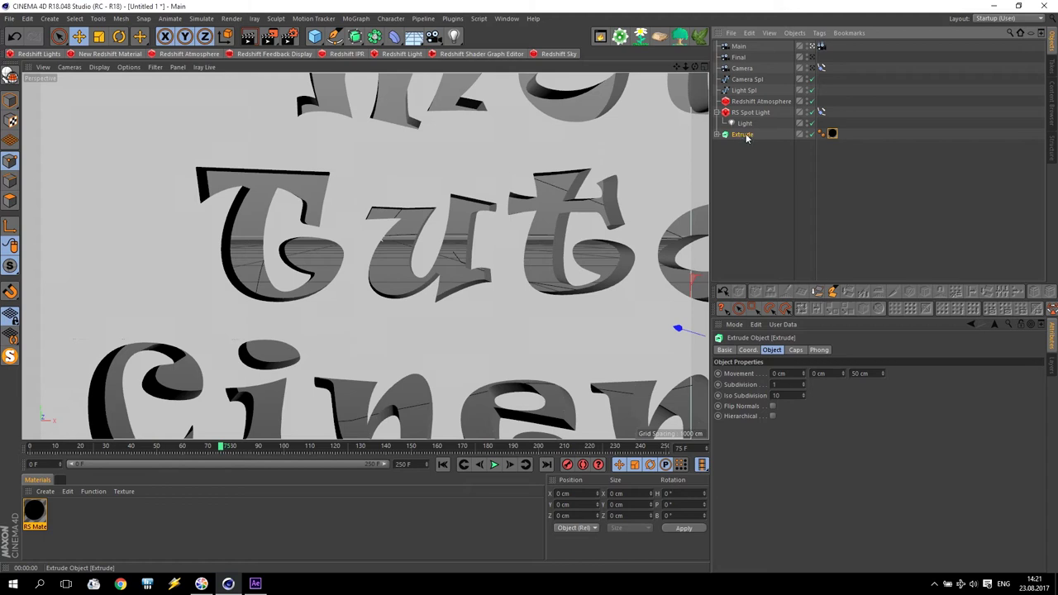
pyautogui.moveTo(747, 138); pyautogui.dragTo(747, 148)
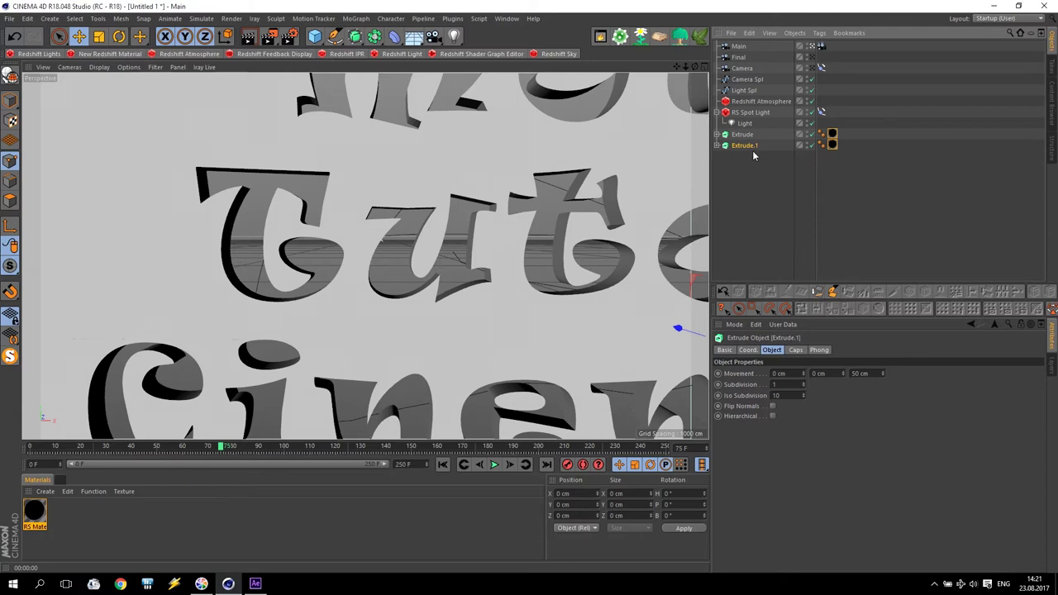
# Create a second Redshift material with its reflection weight and diffuse weight both set to 0
pyautogui.click(107, 53)
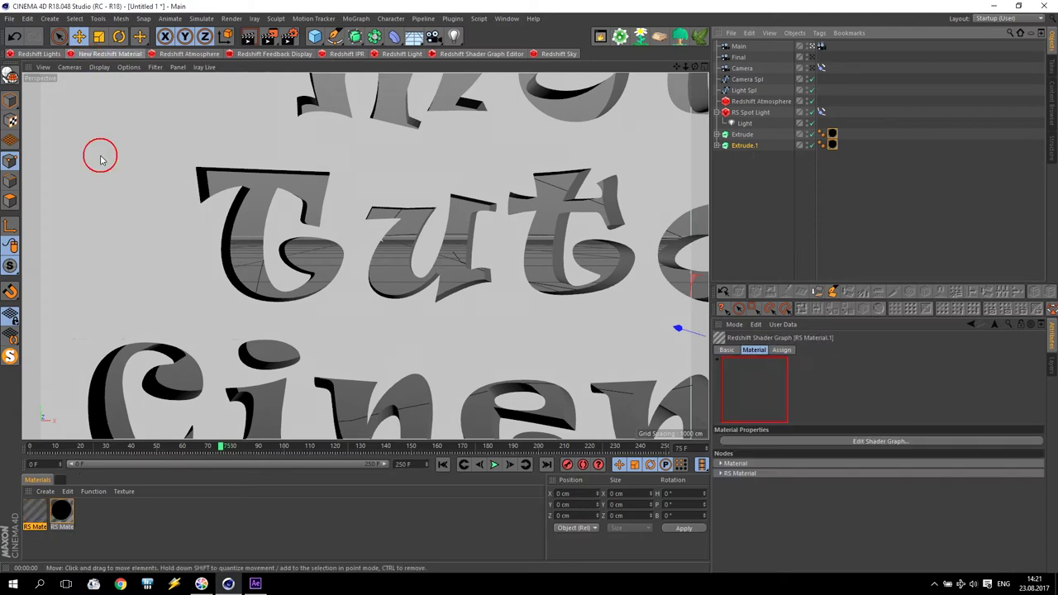
pyautogui.doubleClick(36, 516)
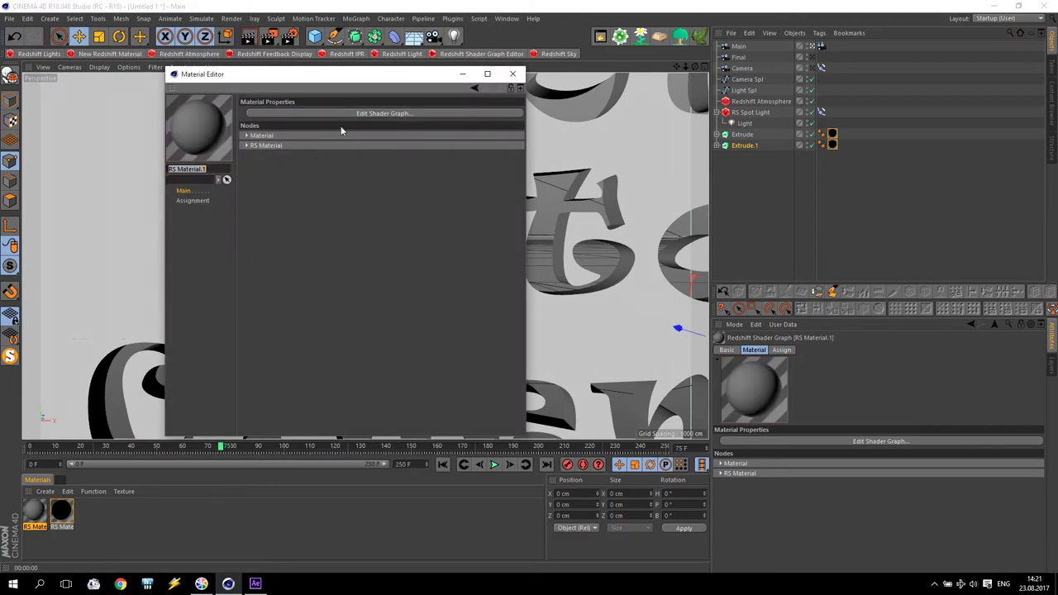
pyautogui.click(346, 118)
pyautogui.click(232, 229)
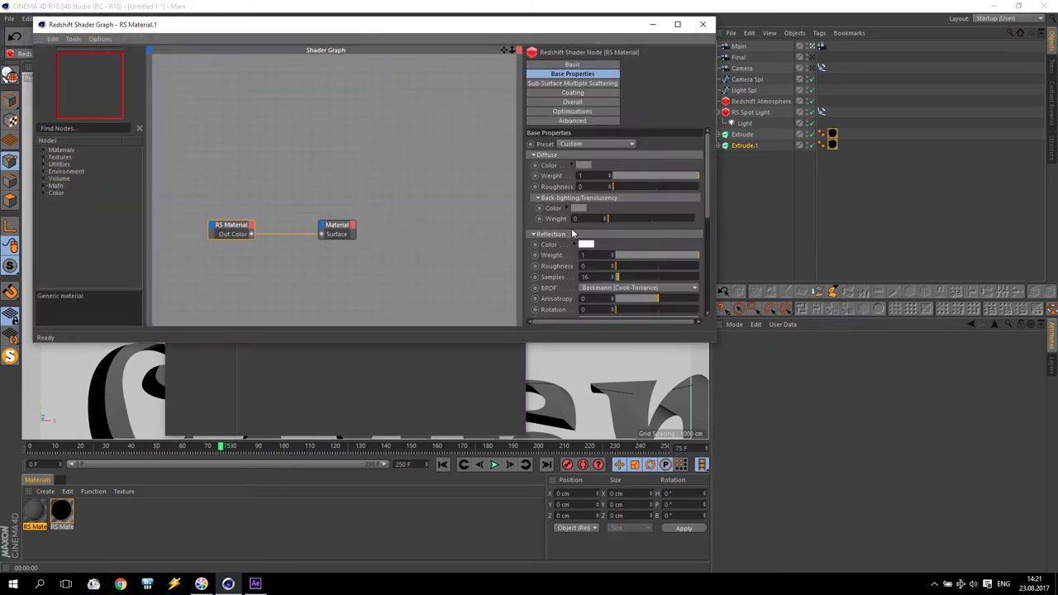
pyautogui.moveTo(654, 260); pyautogui.dragTo(545, 253)
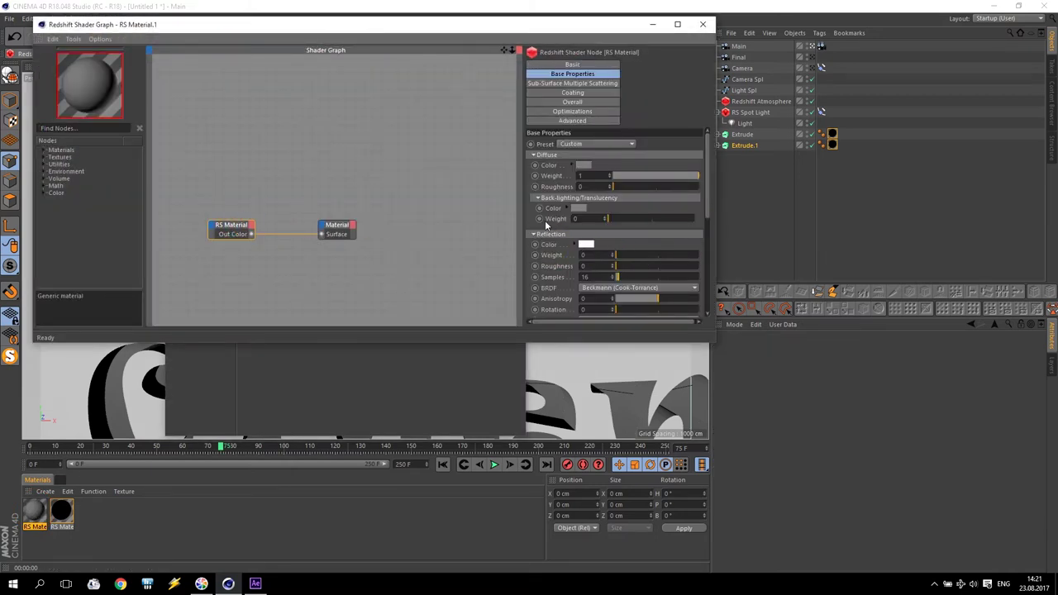
pyautogui.moveTo(645, 177); pyautogui.dragTo(385, 175)
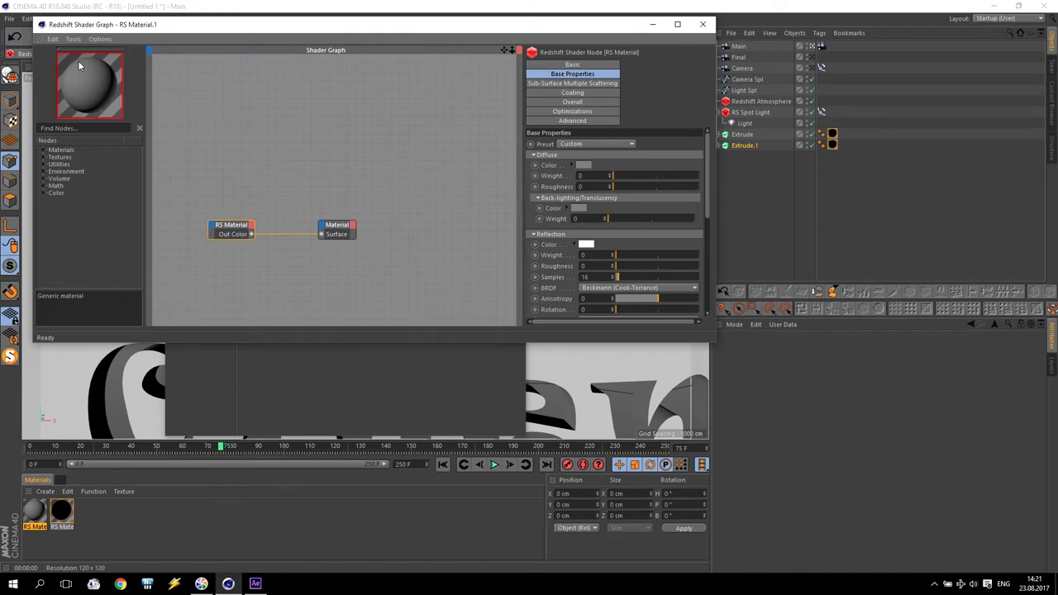
pyautogui.click(702, 23)
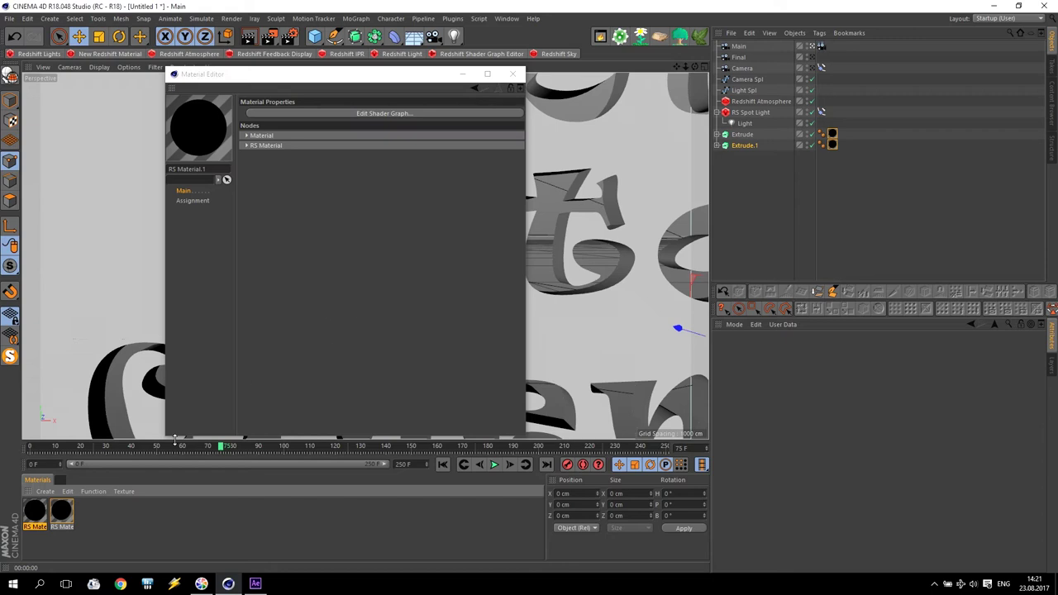
# Replace the duplicated Extrude's material with the second Redshift material and set its Z movement to 1 cm
pyautogui.moveTo(841, 149); pyautogui.dragTo(833, 145)
pyautogui.click(513, 73)
pyautogui.click(773, 219)
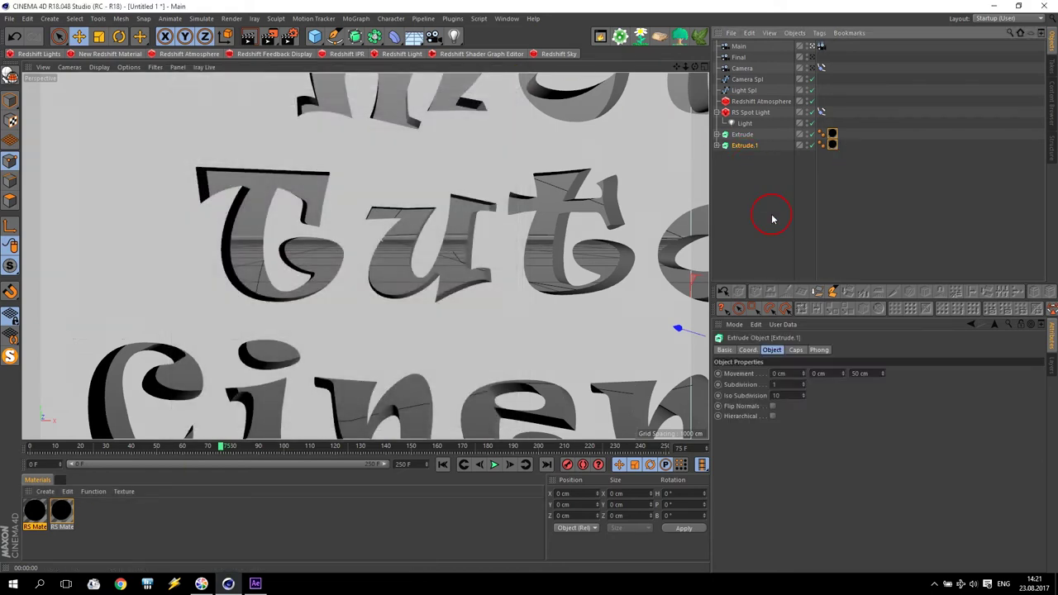
pyautogui.click(844, 372)
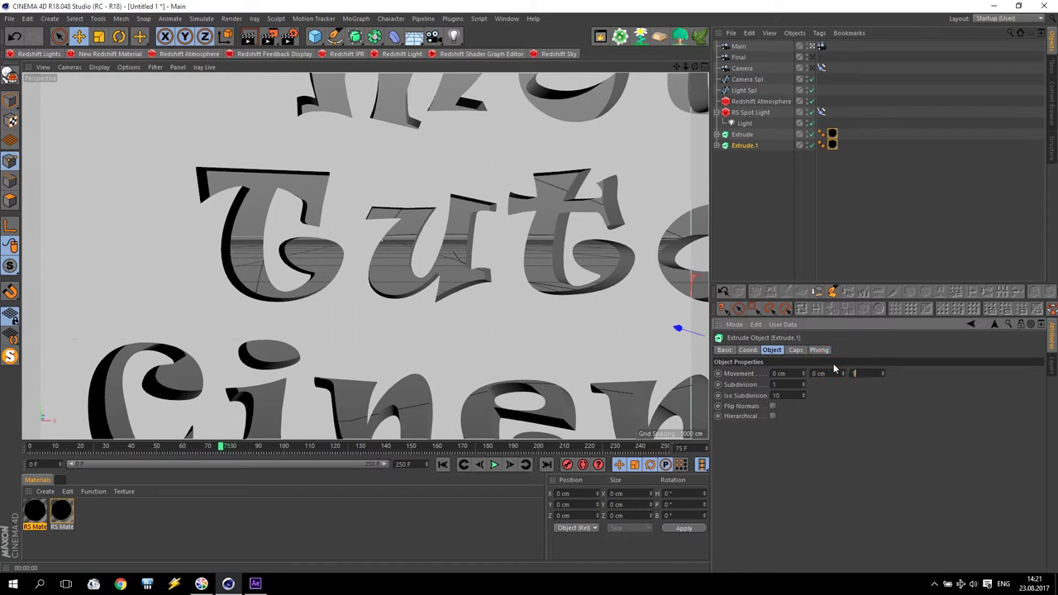
# Inspect both extrusions up close from the top view, and render the camera view at frame 74
pyautogui.middleClick(413, 209)
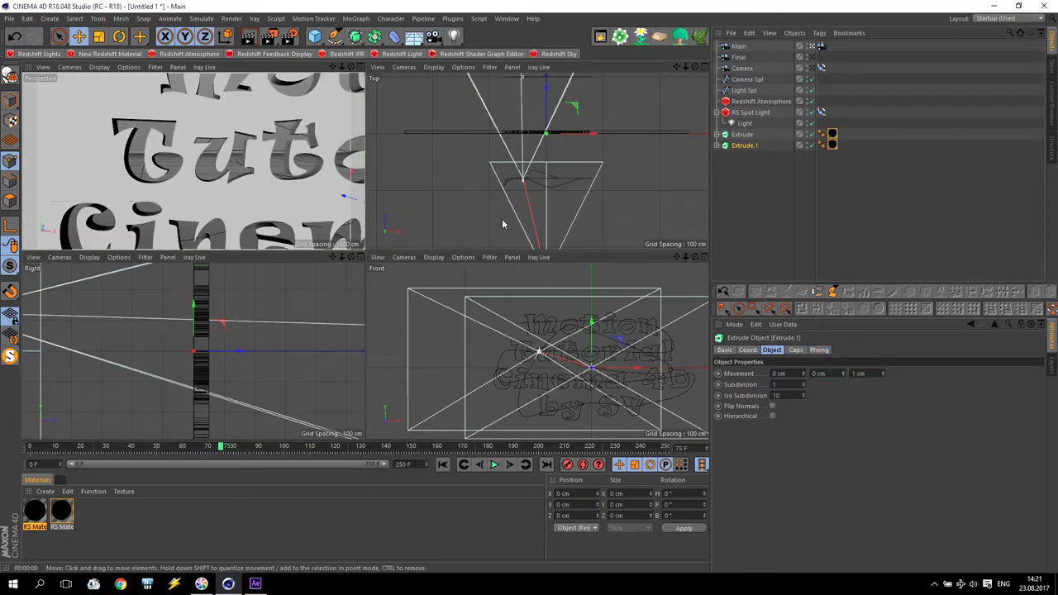
pyautogui.middleClick(502, 218)
pyautogui.scroll(5, 365, 191)
pyautogui.moveTo(424, 166)
pyautogui.mouseDown()
pyautogui.moveTo(430, 206)
pyautogui.moveTo(435, 163)
pyautogui.mouseUp()
pyautogui.middleClick(435, 163)
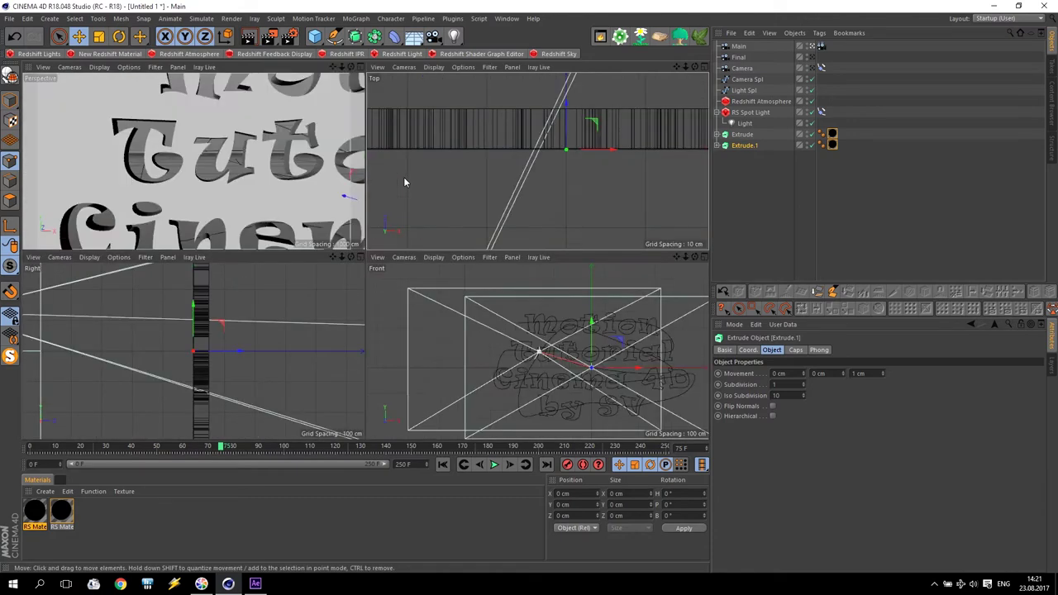
pyautogui.middleClick(276, 170)
pyautogui.moveTo(220, 446)
pyautogui.mouseDown()
pyautogui.moveTo(232, 445)
pyautogui.moveTo(219, 446)
pyautogui.mouseUp()
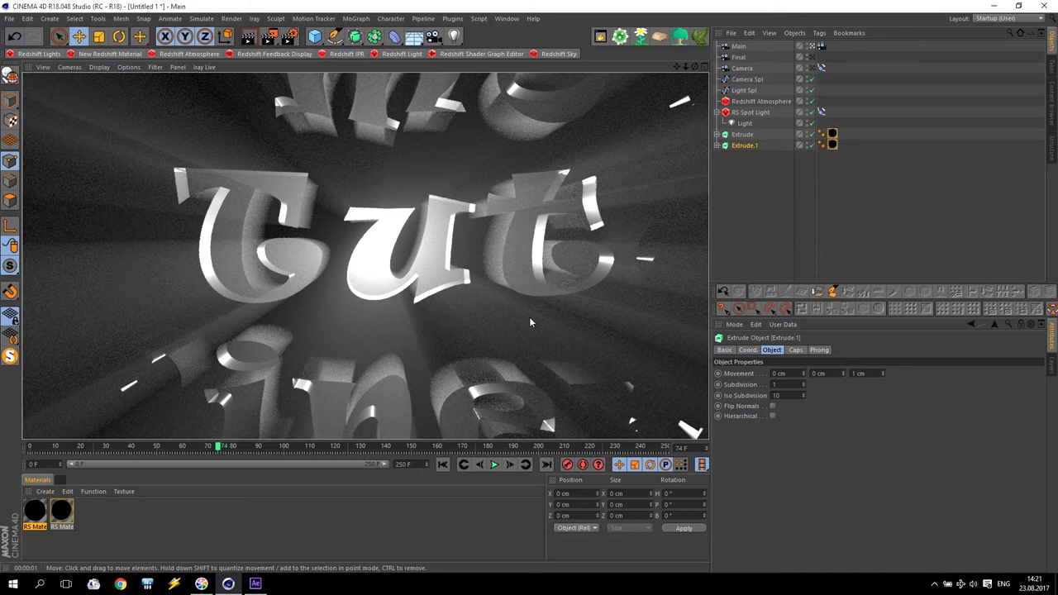
# Return to frame 0, add a Redshift Area Light and frame the whole text wall
pyautogui.click(444, 465)
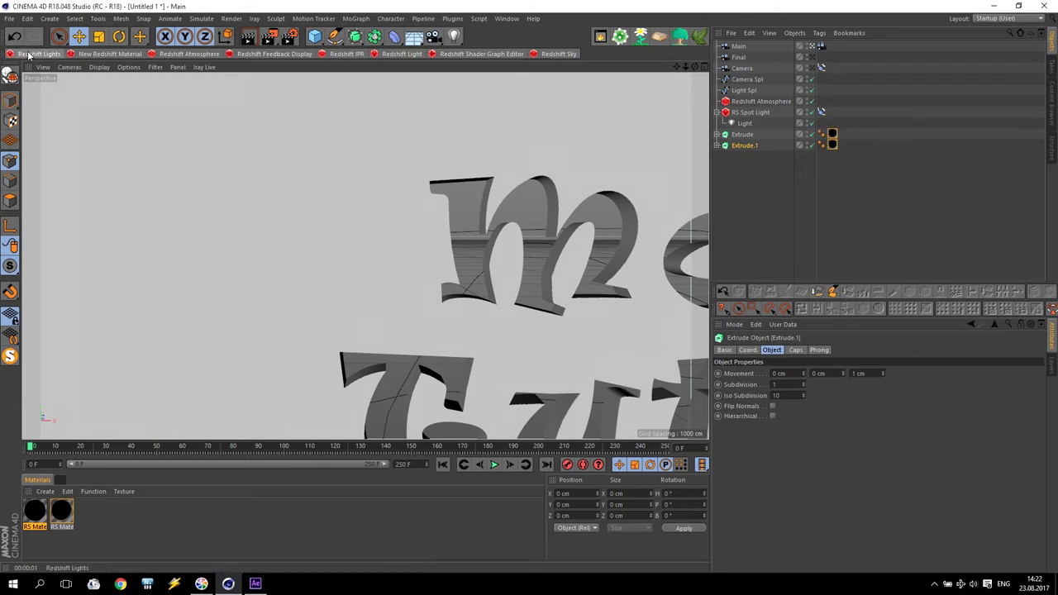
pyautogui.click(54, 55)
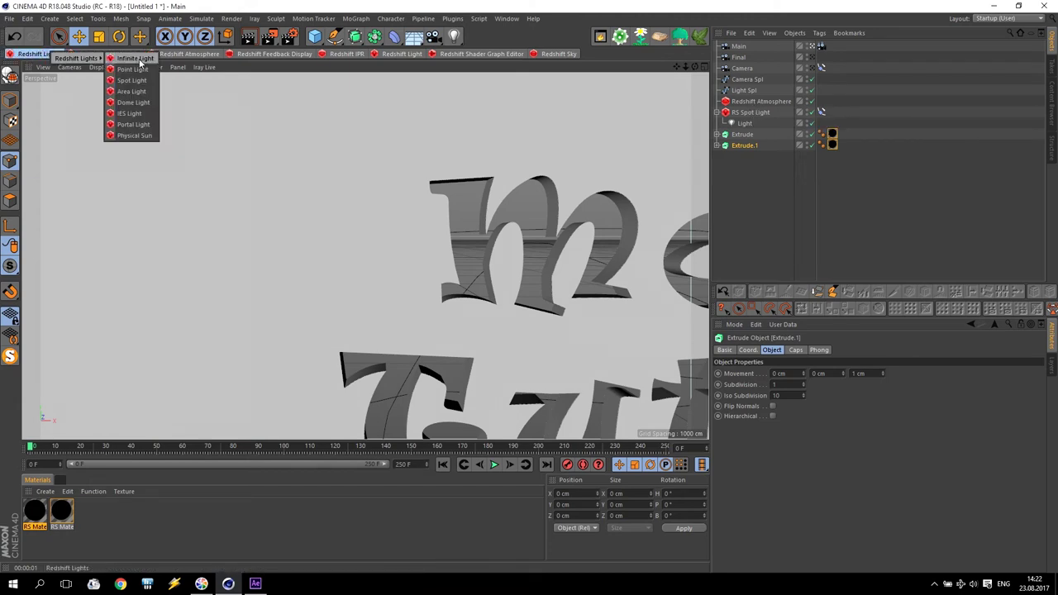
pyautogui.click(133, 91)
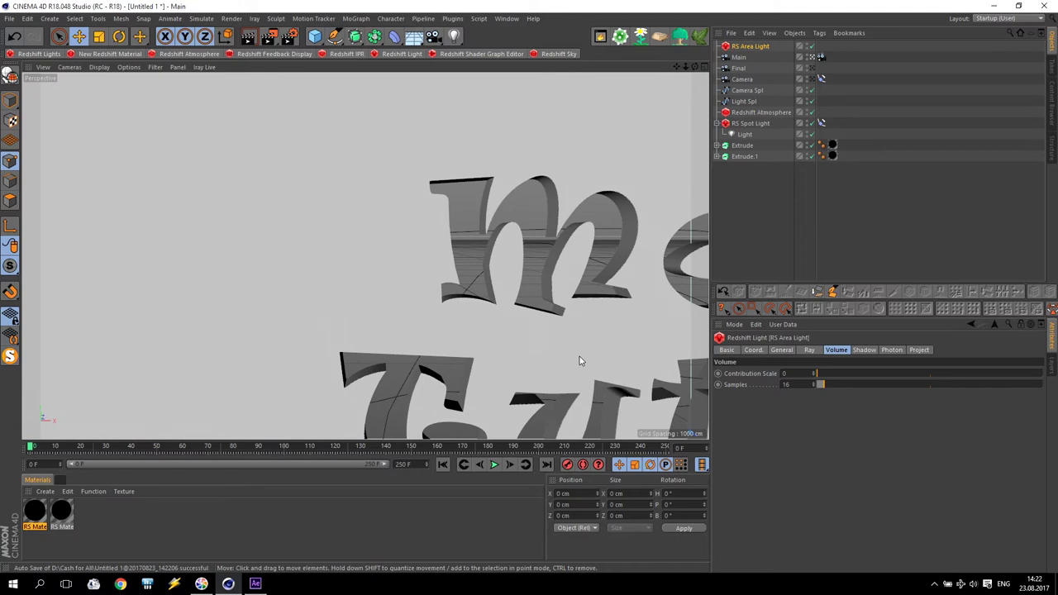
pyautogui.press('h')
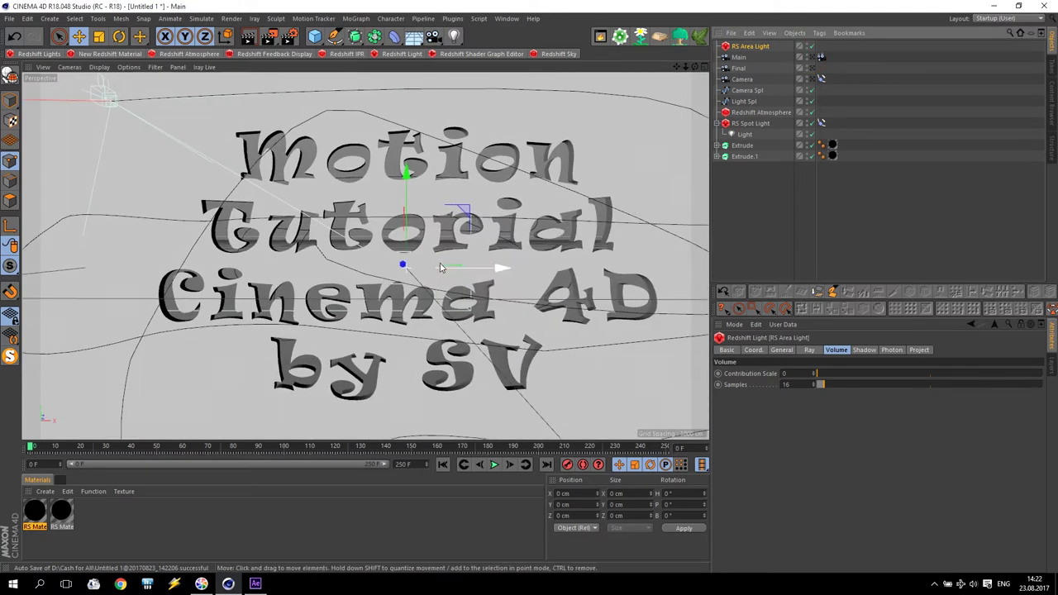
# Rotate the area light half a turn to face the text wall and move it along Z to just behind the extrusions
pyautogui.middleClick(443, 225)
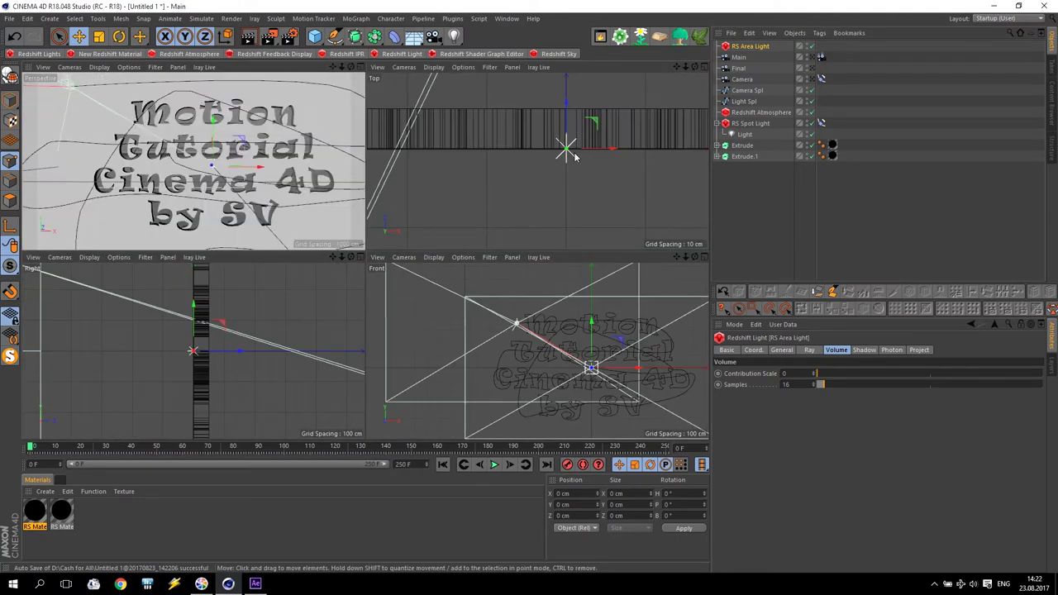
pyautogui.press('r')
pyautogui.moveTo(547, 129); pyautogui.dragTo(570, 142)
pyautogui.click(78, 35)
pyautogui.click(14, 36)
pyautogui.moveTo(567, 200); pyautogui.dragTo(567, 116)
# Resize the rectangular area light to 2171 cm in X and 1156 cm in Y so it covers the whole text
pyautogui.middleClick(577, 375)
pyautogui.scroll(2, 562, 364)
pyautogui.click(752, 46)
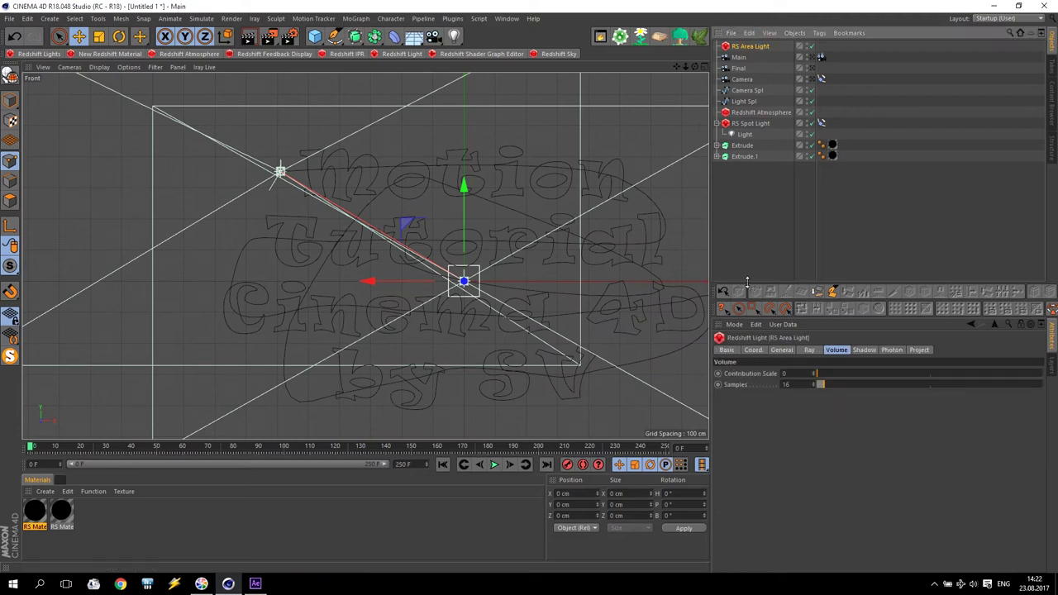
pyautogui.click(784, 351)
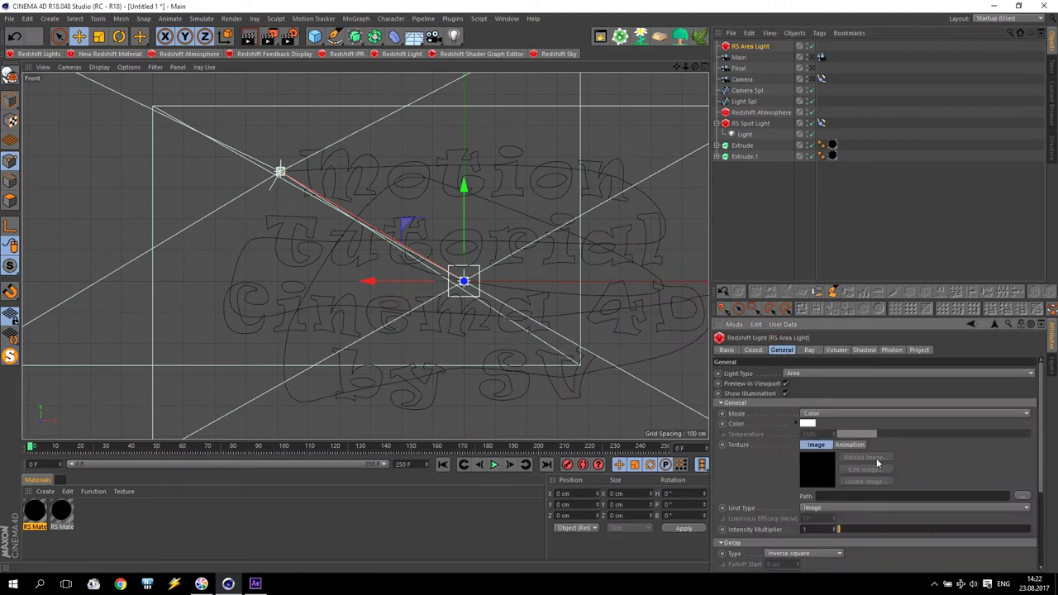
pyautogui.moveTo(1046, 448); pyautogui.dragTo(1048, 523)
pyautogui.moveTo(818, 501)
pyautogui.mouseDown()
pyautogui.moveTo(876, 501)
pyautogui.moveTo(790, 500)
pyautogui.moveTo(843, 513)
pyautogui.moveTo(819, 514)
pyautogui.mouseUp()
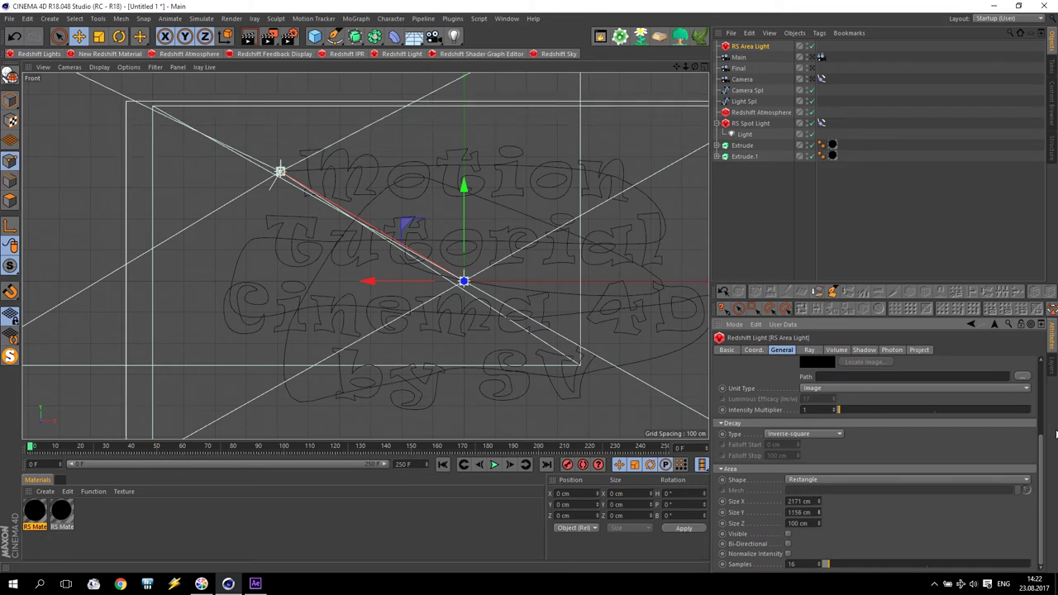
# Make the area light's shape visible and return to the four-view layout
pyautogui.moveTo(1043, 450)
pyautogui.mouseDown()
pyautogui.moveTo(1044, 363)
pyautogui.moveTo(1044, 447)
pyautogui.mouseUp()
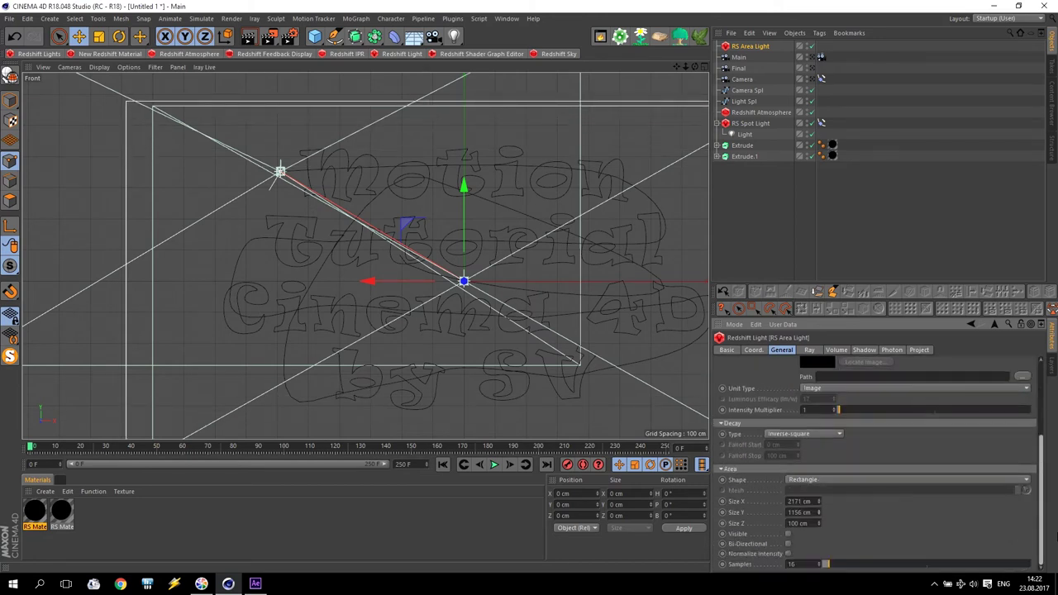
pyautogui.click(787, 534)
pyautogui.middleClick(419, 256)
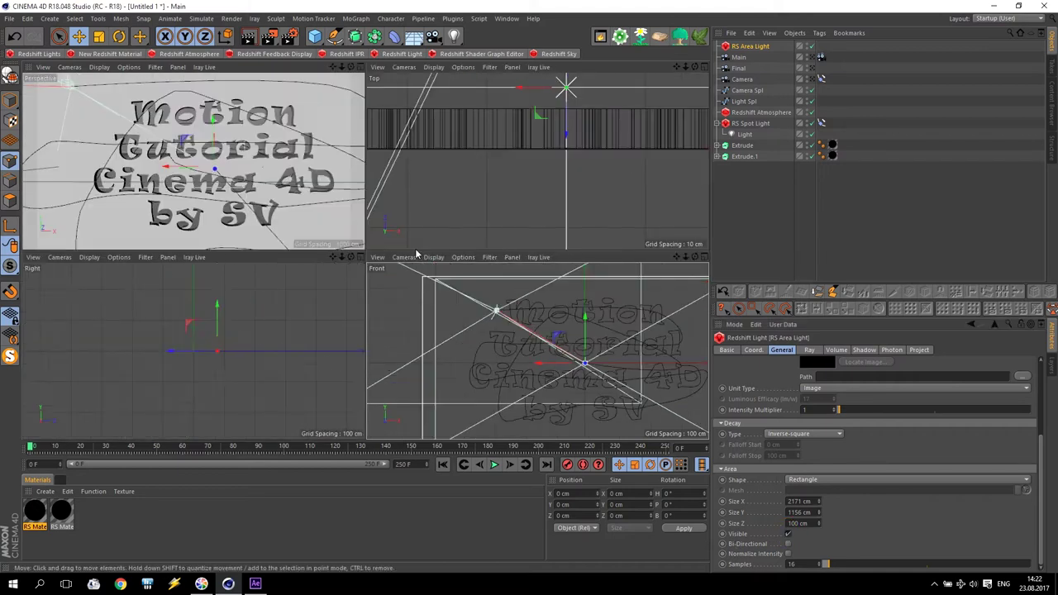
# Move the RS Area Light back along its Z axis in the Top view so it sits behind the extruded text
pyautogui.scroll(-3, 569, 112)
pyautogui.scroll(-3, 590, 139)
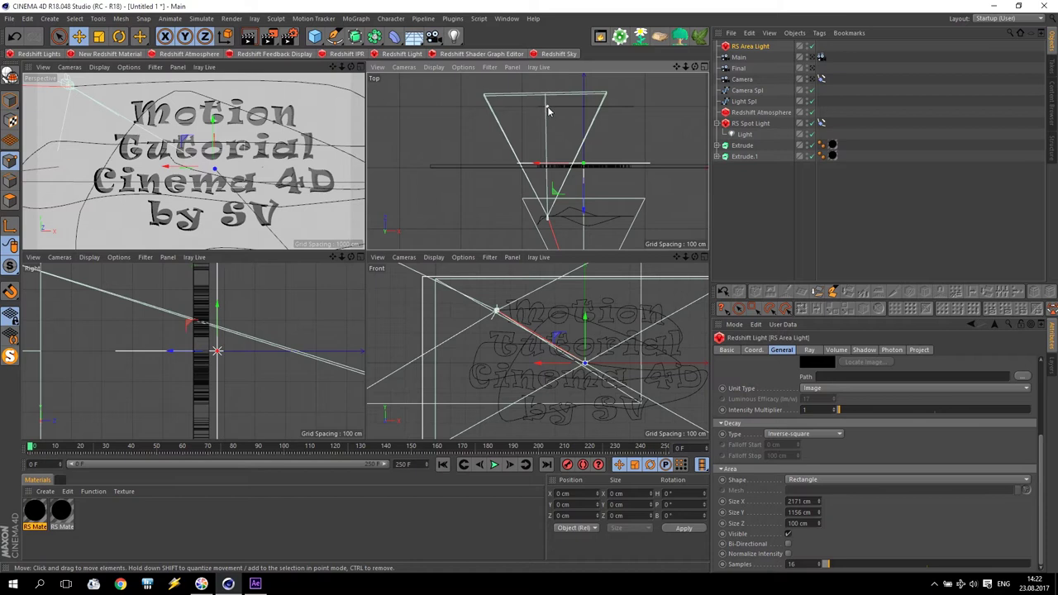
pyautogui.moveTo(585, 217); pyautogui.dragTo(591, 155)
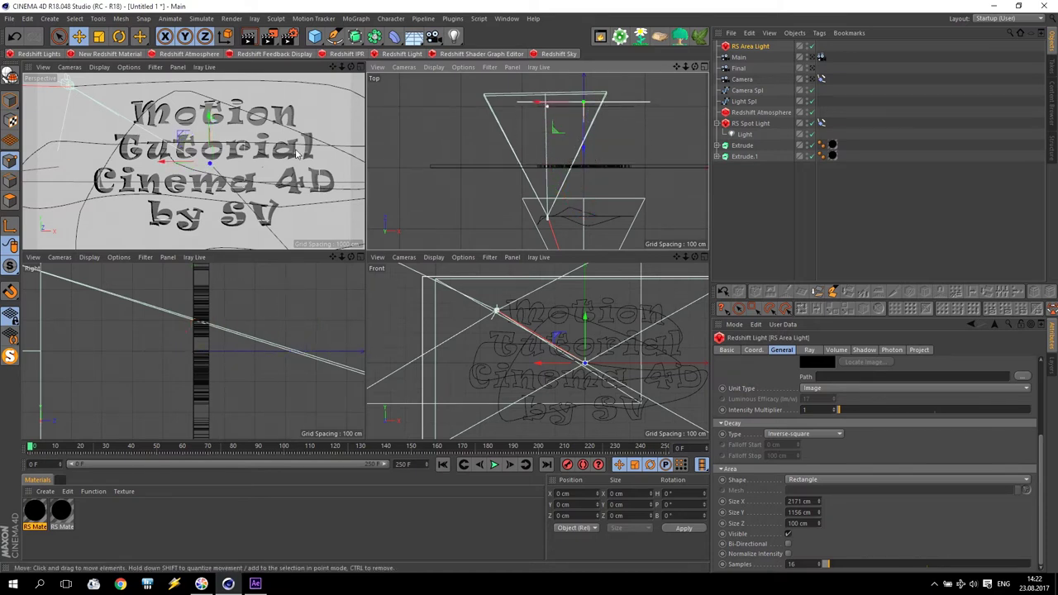
# Test-render the maximized Perspective view at frame 242 and enlarge the RS Area Light to 2704 cm in X and 1961 cm in Y
pyautogui.moveTo(545, 448); pyautogui.dragTo(645, 447)
pyautogui.press('F1')
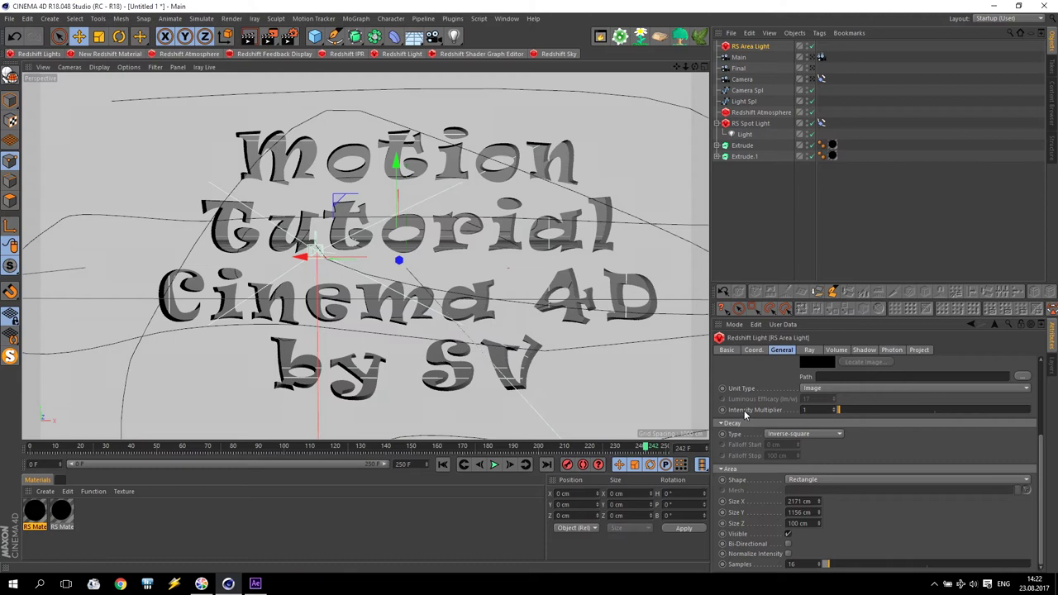
pyautogui.click(250, 36)
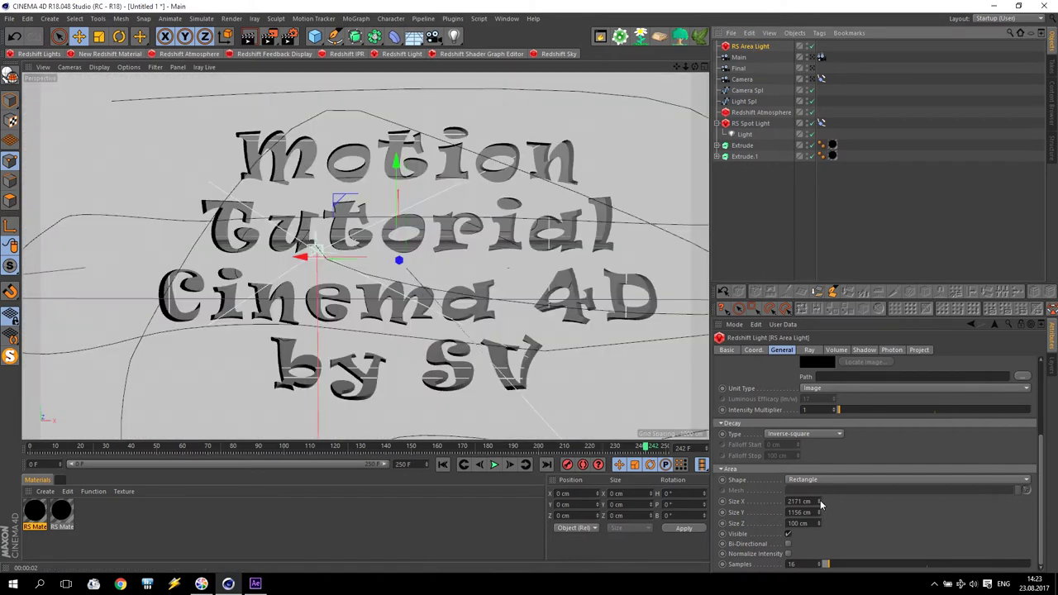
pyautogui.moveTo(819, 500)
pyautogui.mouseDown()
pyautogui.moveTo(819, 488)
pyautogui.moveTo(819, 510)
pyautogui.moveTo(820, 495)
pyautogui.mouseUp()
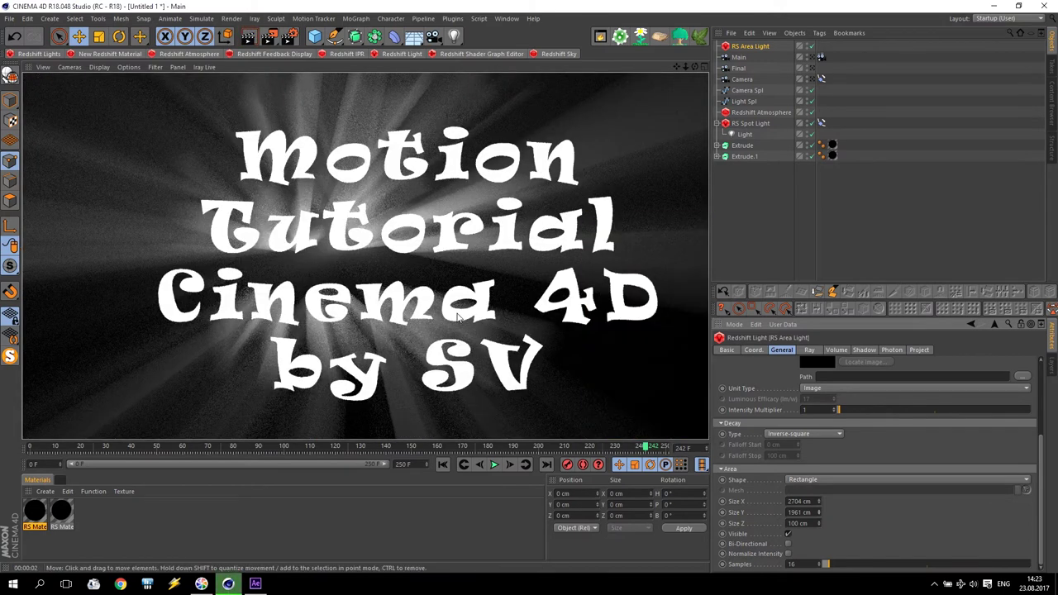
pyautogui.click(739, 214)
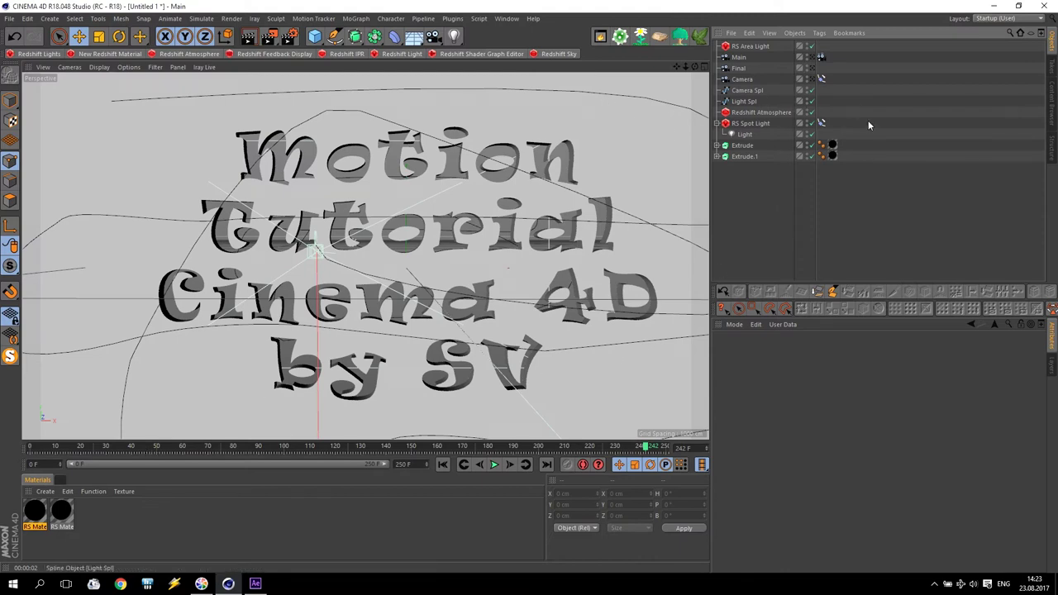
# Set the Redshift AOV mode to Enabled in the render settings, with Multi-Pass output turned on
pyautogui.click(295, 38)
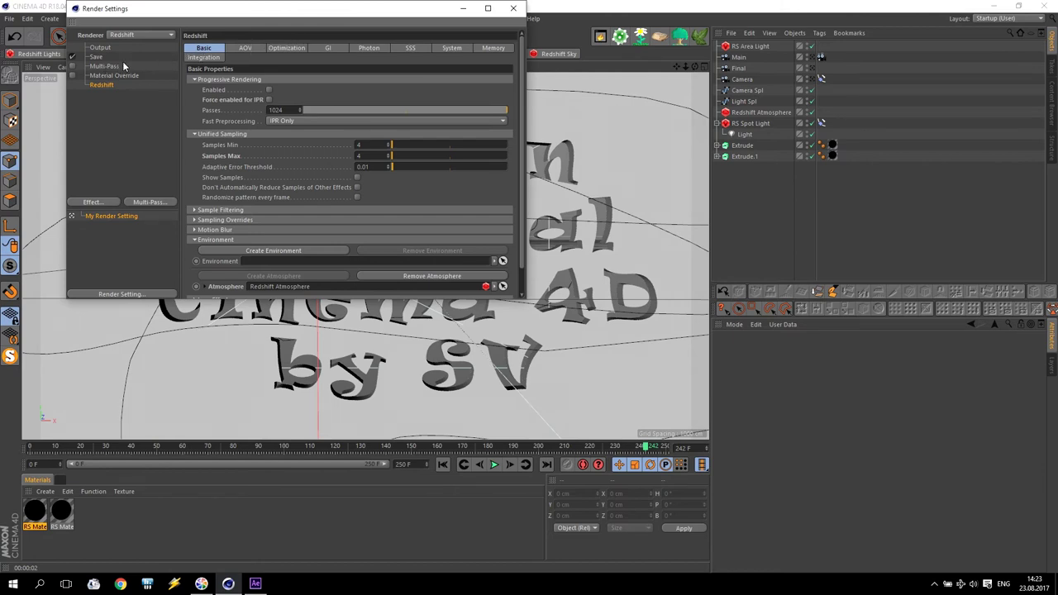
pyautogui.click(244, 50)
pyautogui.click(264, 90)
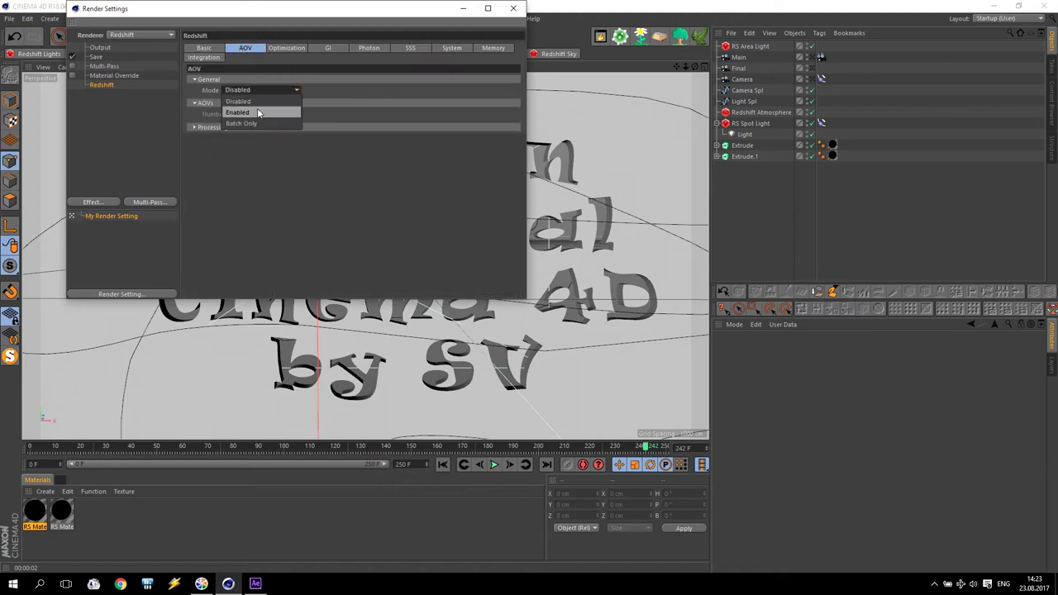
pyautogui.click(255, 109)
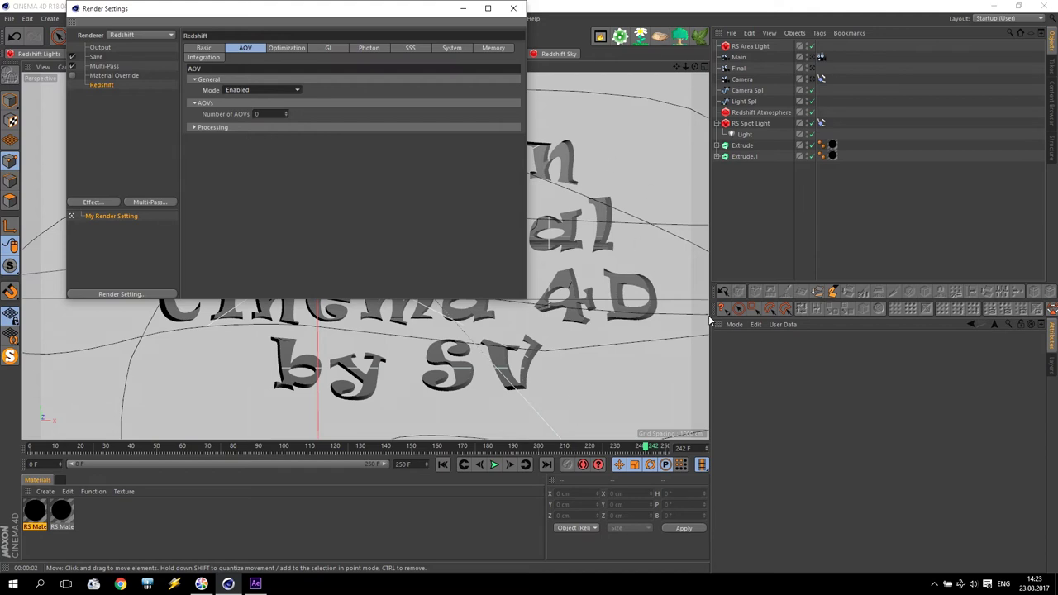
# Add one enabled AOV of type ObjectID named obj1 and close the render settings
pyautogui.click(286, 114)
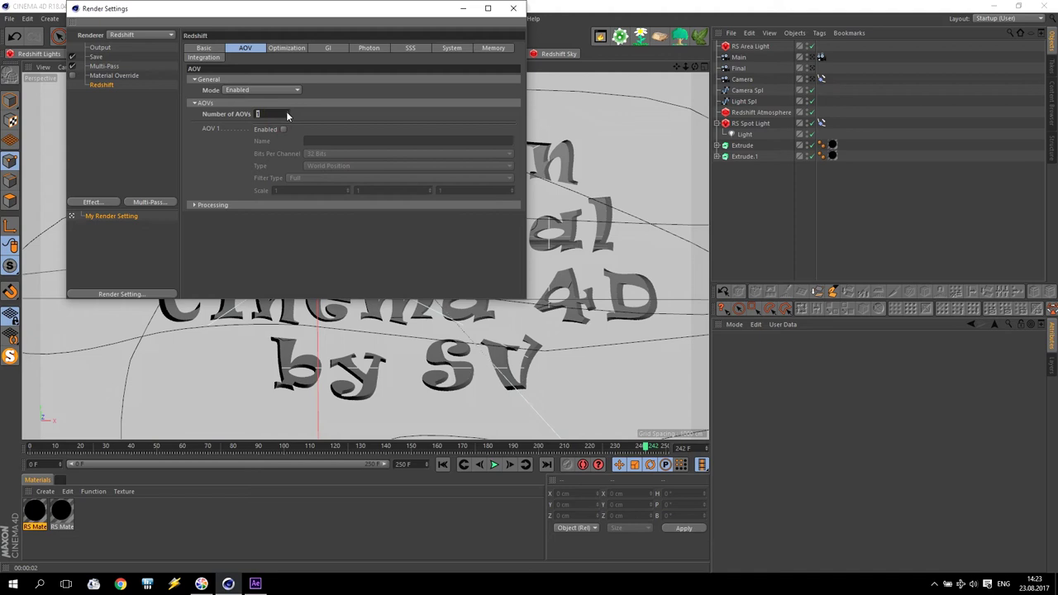
pyautogui.click(285, 130)
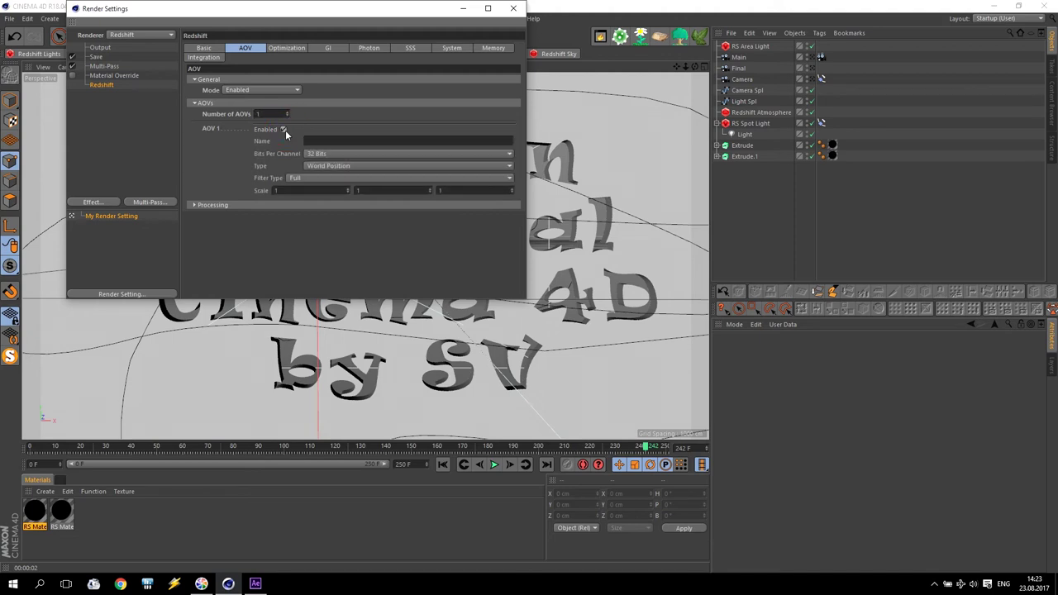
pyautogui.click(315, 167)
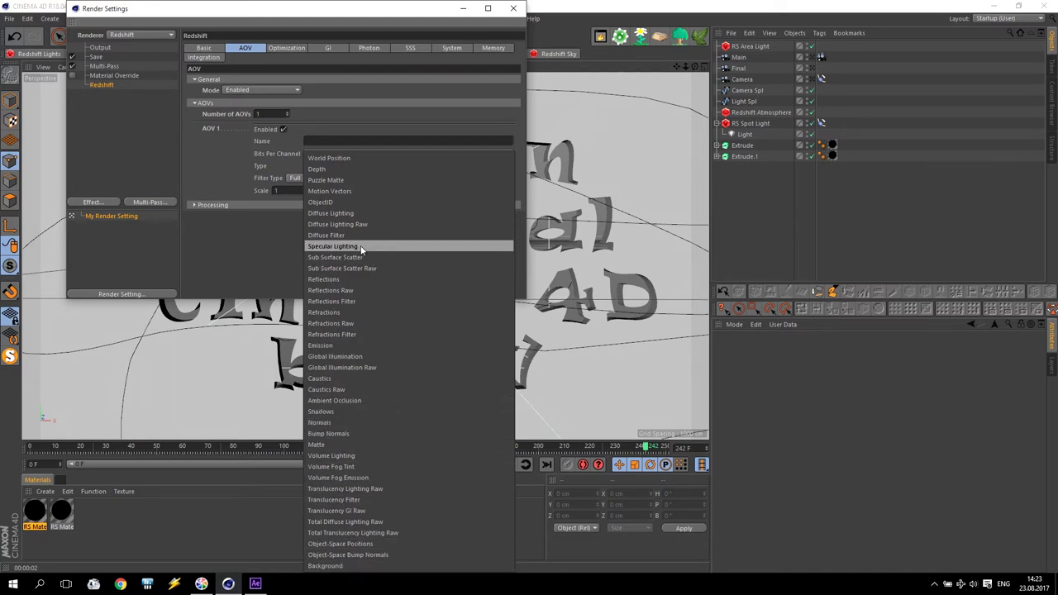
pyautogui.click(338, 202)
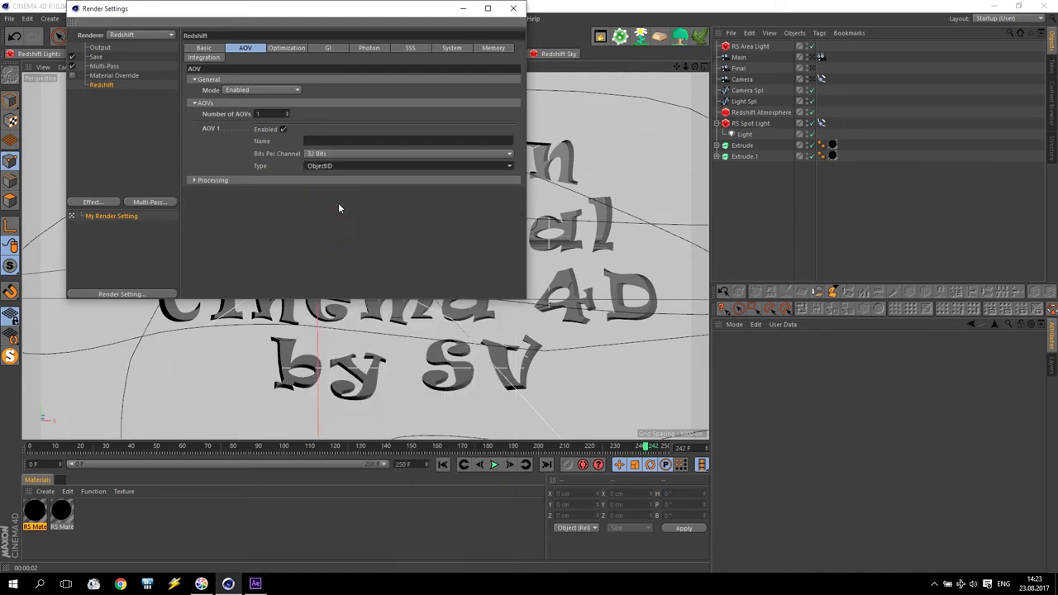
pyautogui.click(369, 141)
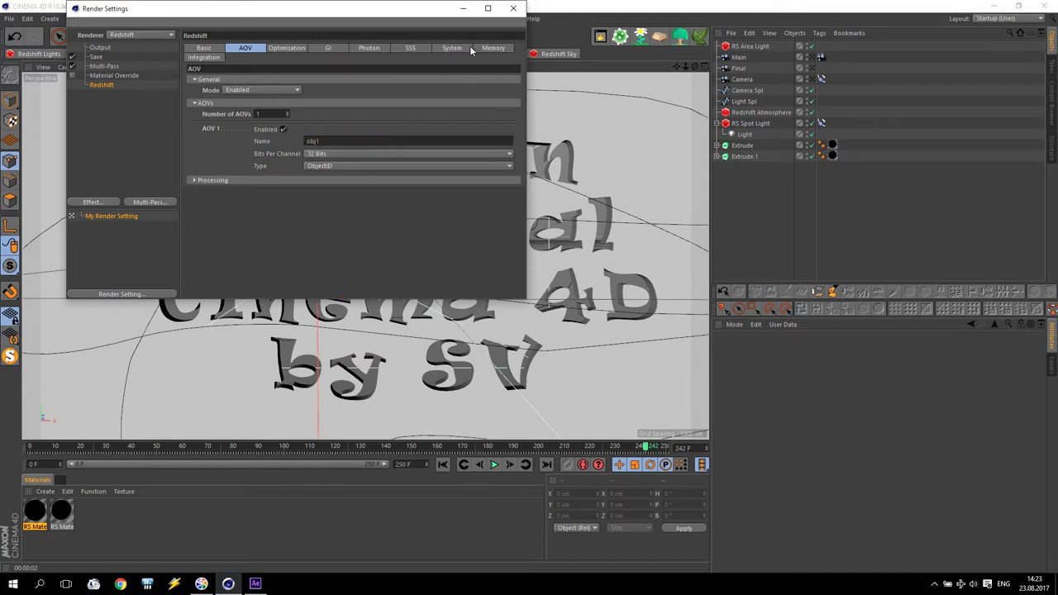
pyautogui.click(514, 8)
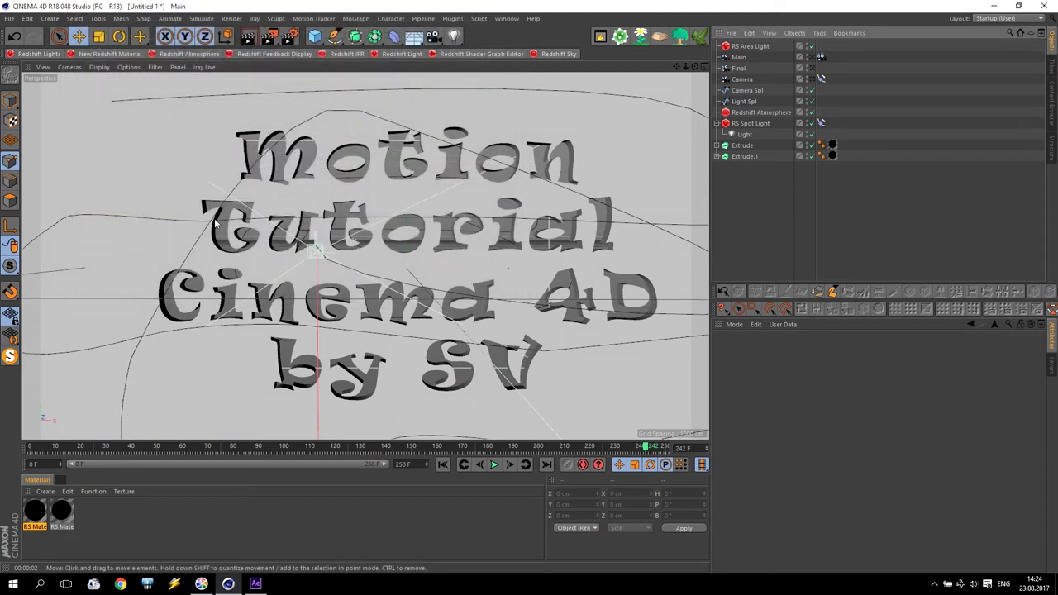
# Add a Redshift Object tag to both Extrude and Extrude.1
pyautogui.click(742, 145)
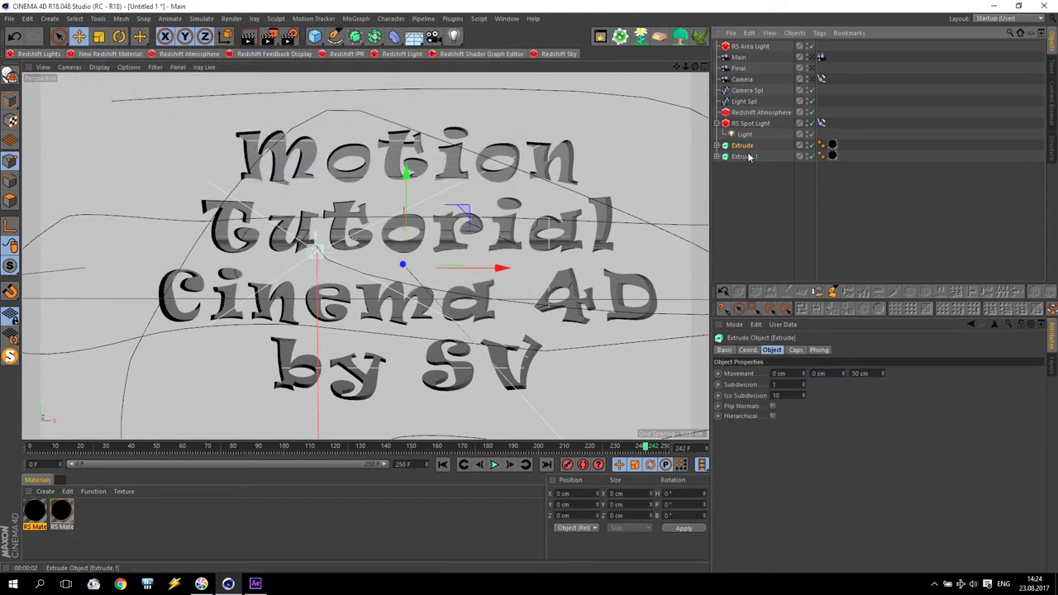
pyautogui.keyDown('ctrl'); pyautogui.click(744, 156); pyautogui.keyUp('ctrl')
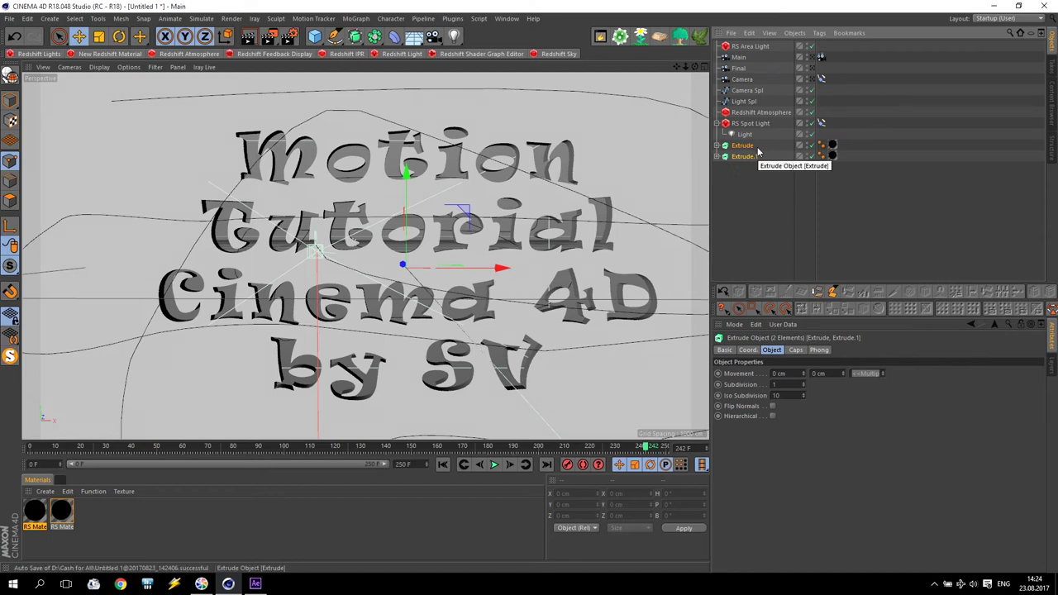
pyautogui.click(820, 33)
pyautogui.moveTo(843, 150)
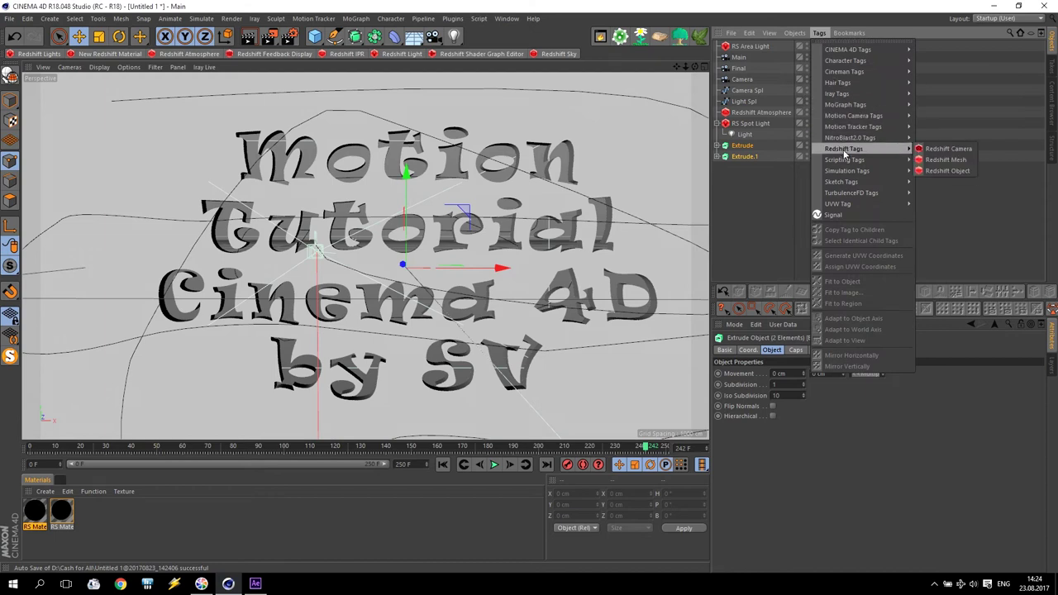
pyautogui.click(949, 171)
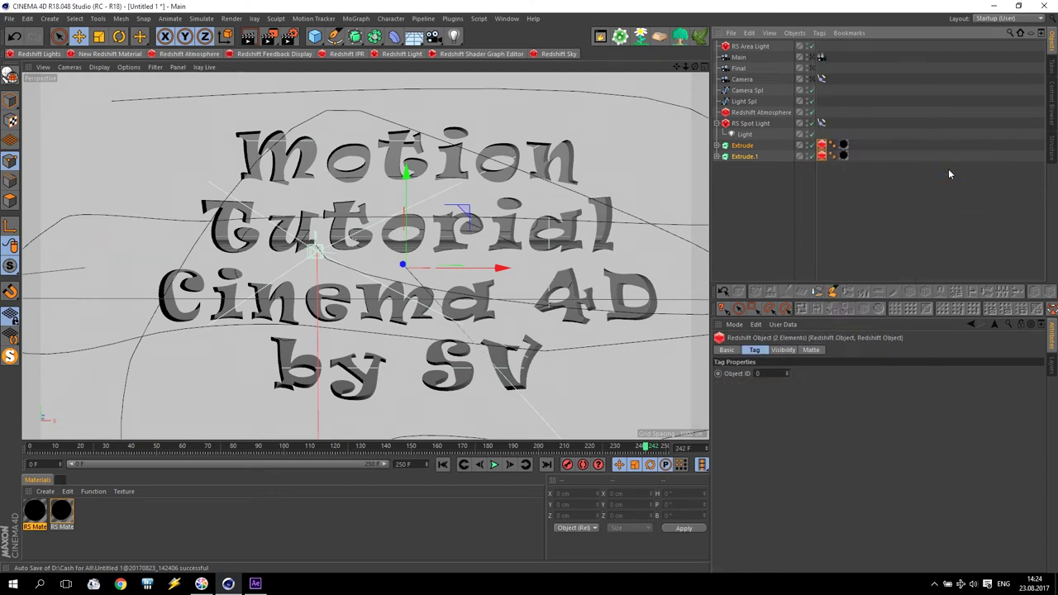
# Set the Object ID of both Redshift Object tags to 1 and check the tag on Extrude.1
pyautogui.click(759, 374)
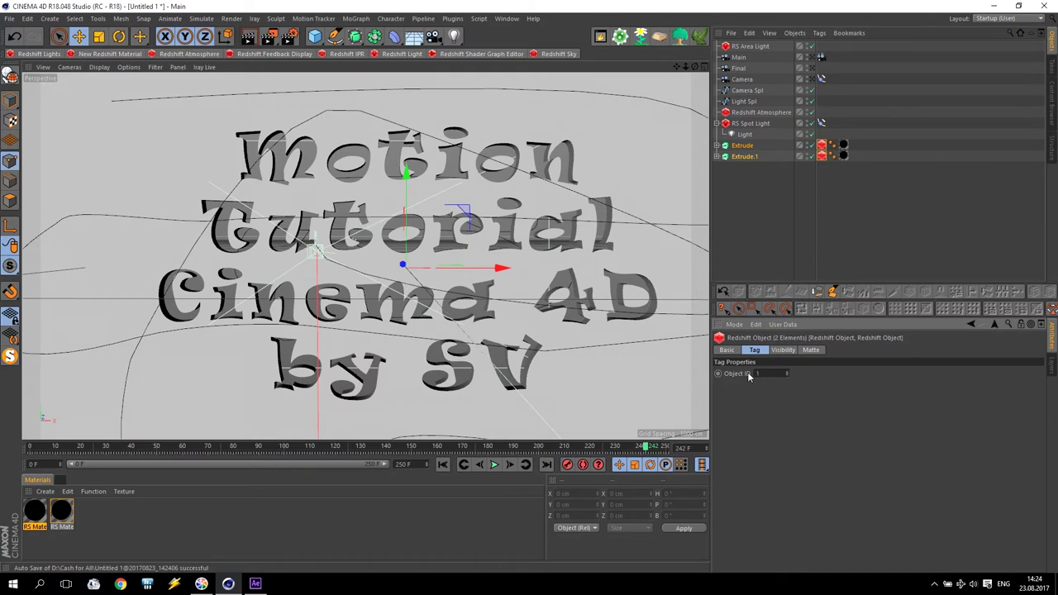
pyautogui.write('1')
pyautogui.click(748, 157)
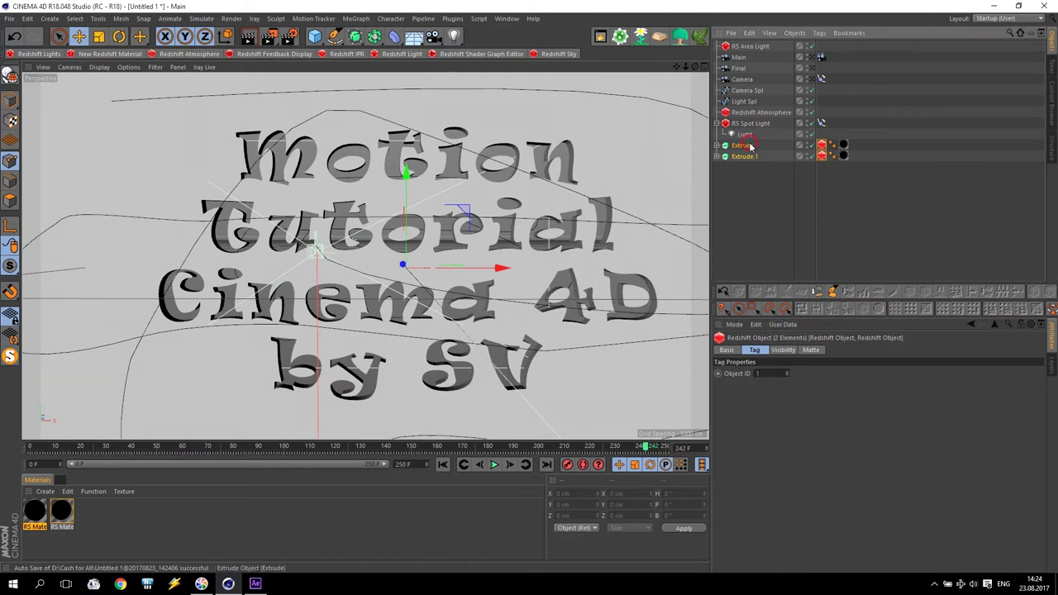
pyautogui.click(821, 156)
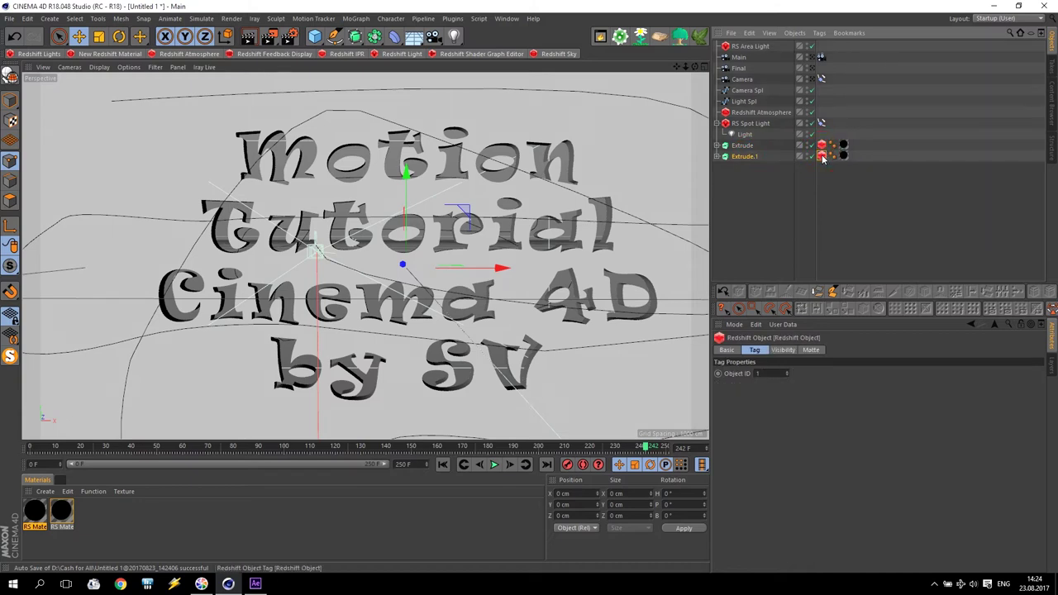
# Set the render output height to 576 pixels
pyautogui.click(290, 36)
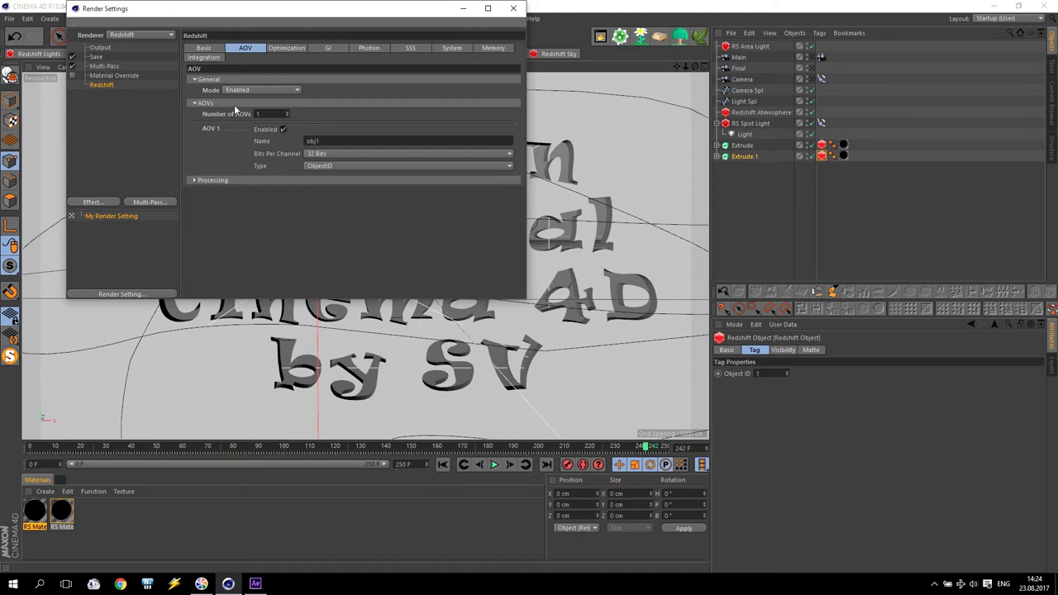
pyautogui.click(101, 48)
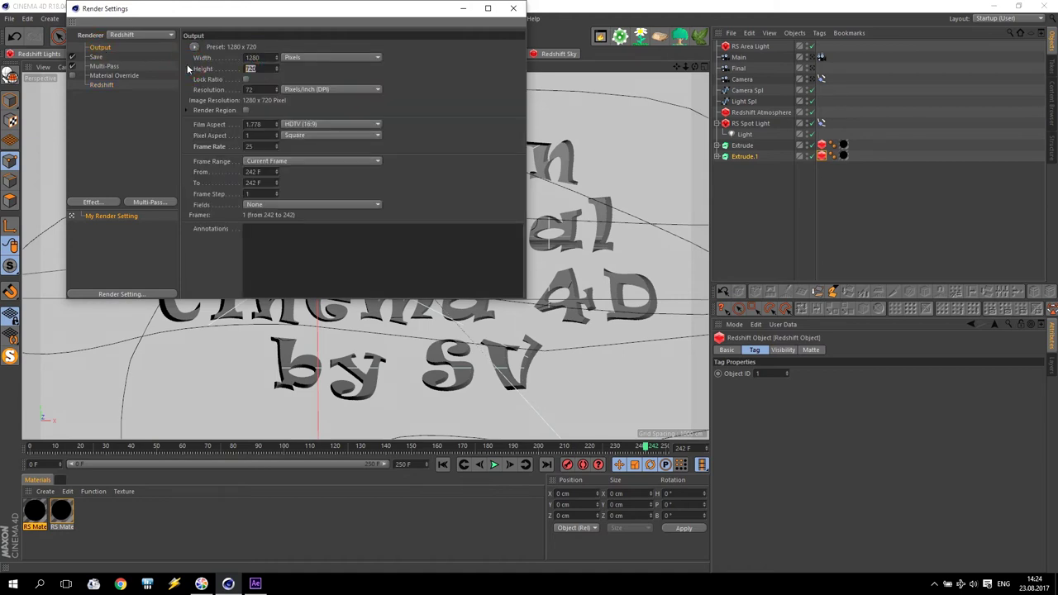
pyautogui.press('Return')
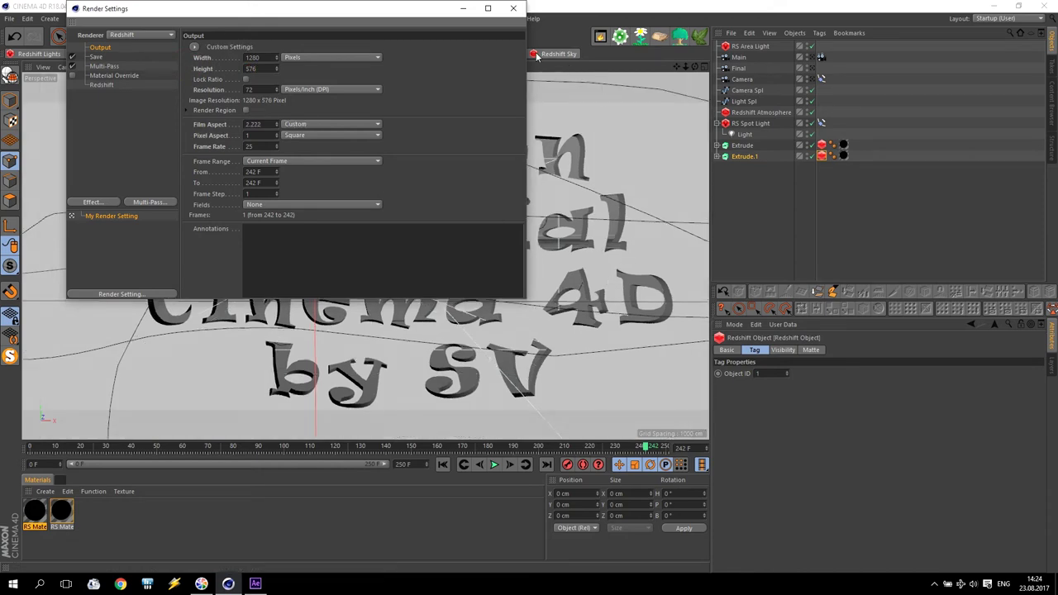
# Set the regular image to save as PNG under the name Main in the Optical Flares Titles folder on the Desktop
pyautogui.click(96, 57)
pyautogui.click(320, 77)
pyautogui.click(303, 189)
pyautogui.click(497, 67)
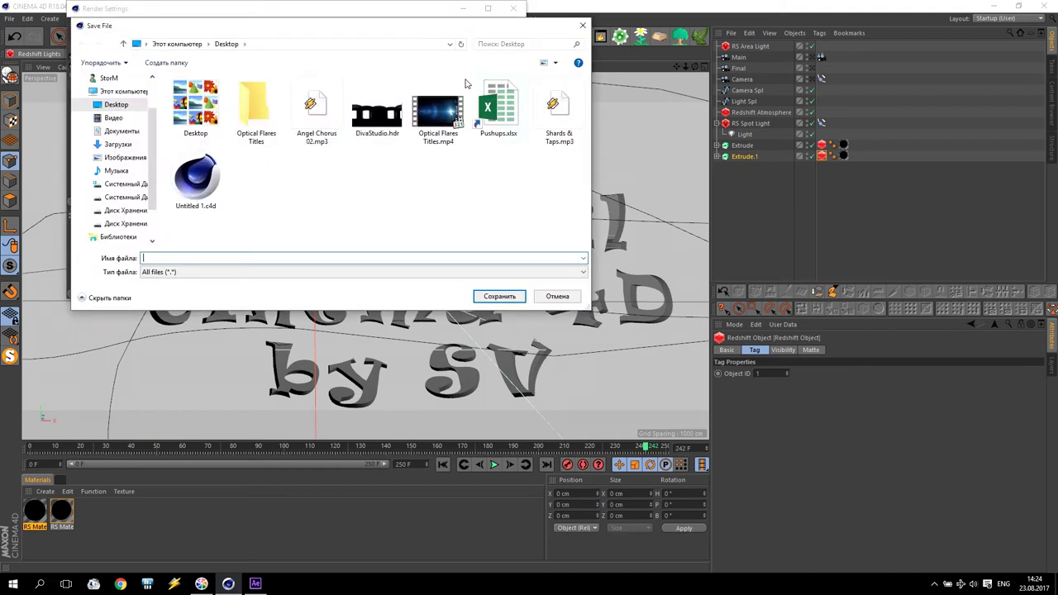
pyautogui.doubleClick(256, 120)
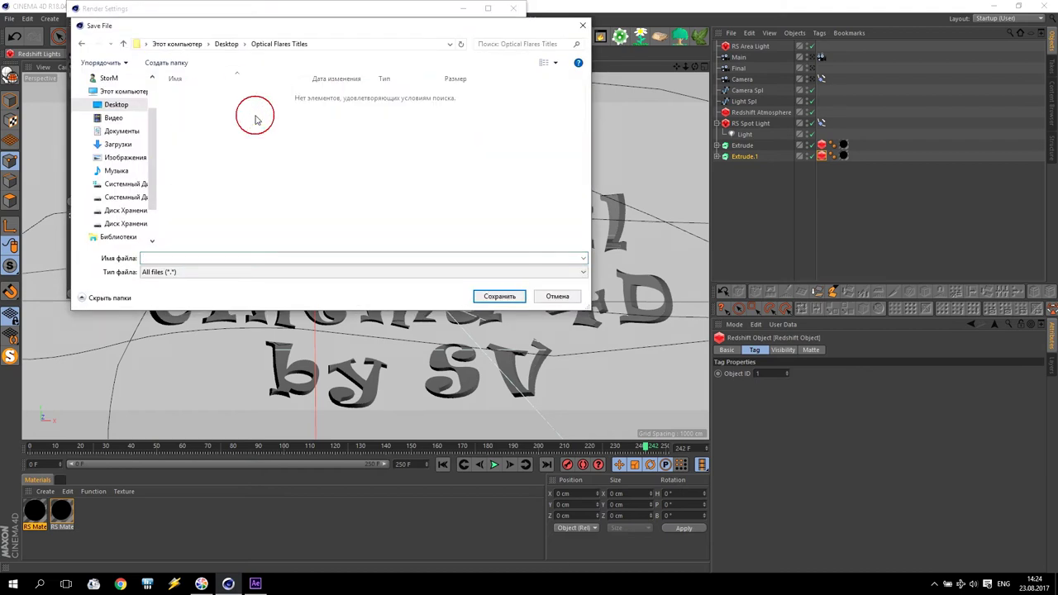
pyautogui.click(491, 297)
pyautogui.click(185, 257)
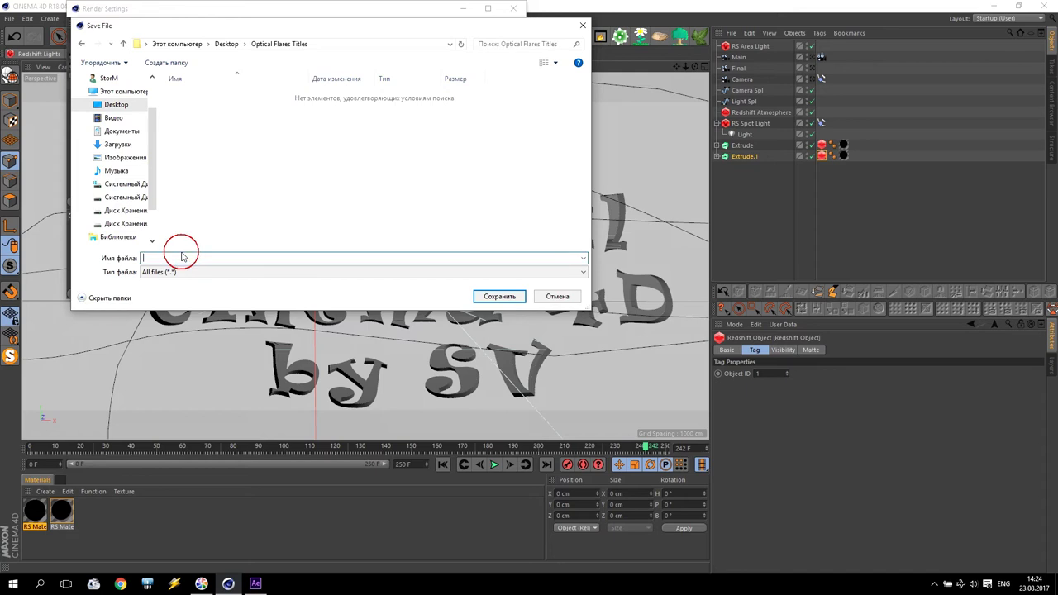
pyautogui.write('Main')
pyautogui.click(499, 296)
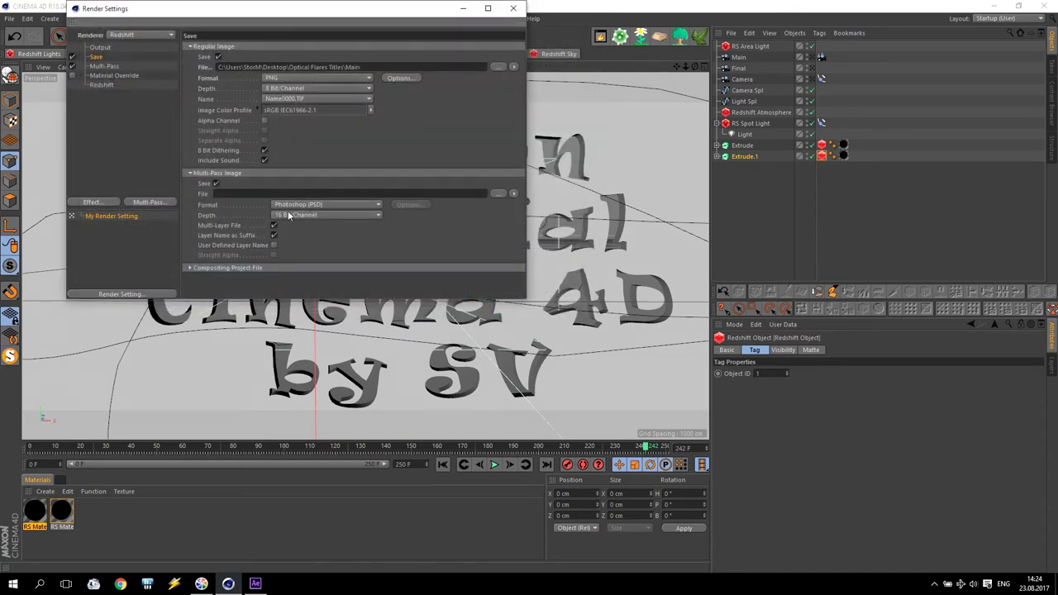
# Set the multi-pass image to save as PNG under the name Multi in the Optical Flares Titles folder
pyautogui.click(318, 205)
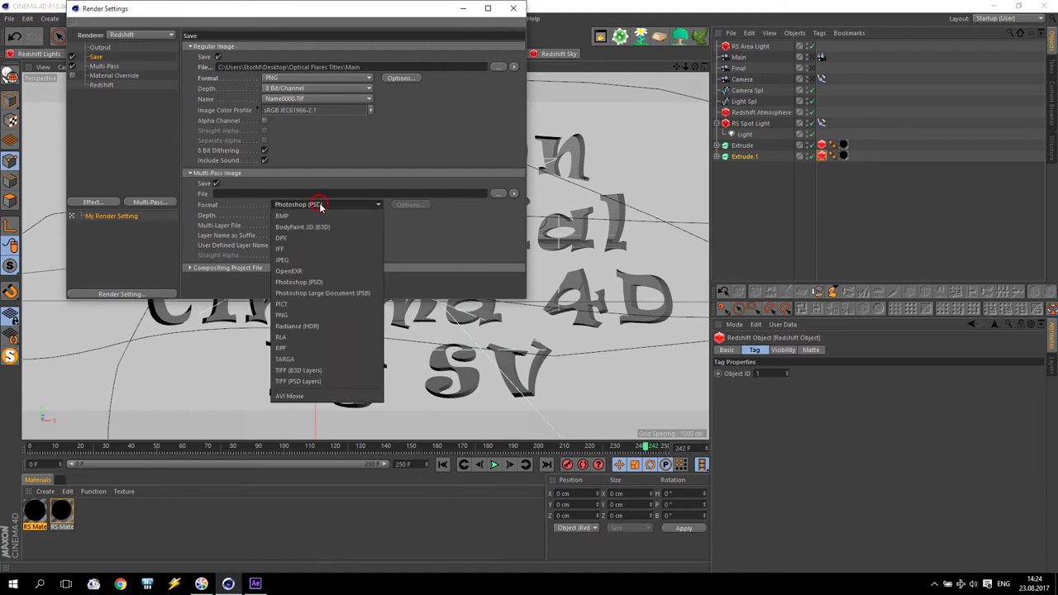
pyautogui.click(315, 315)
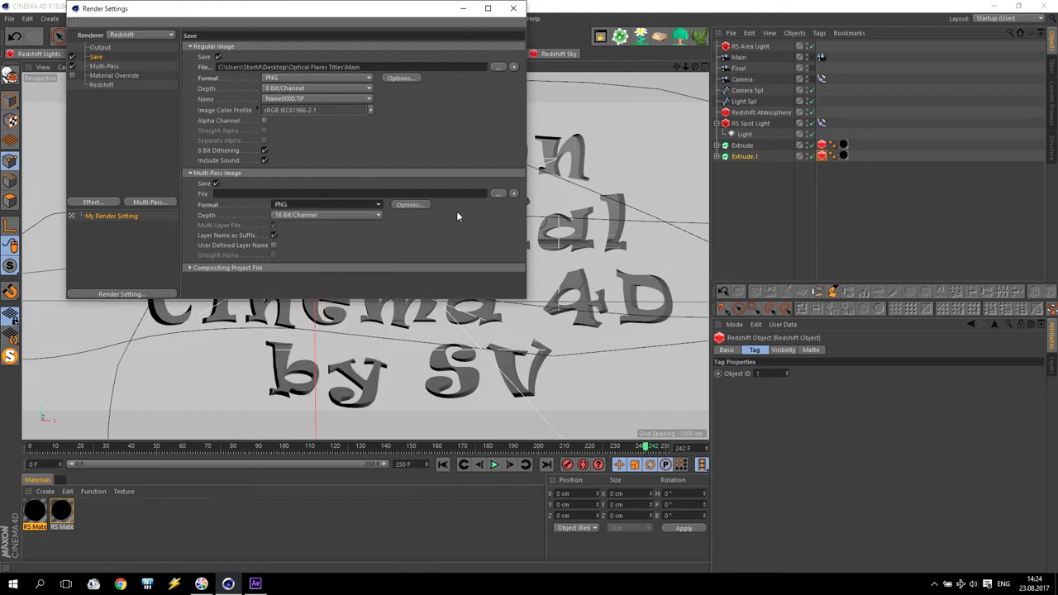
pyautogui.click(498, 193)
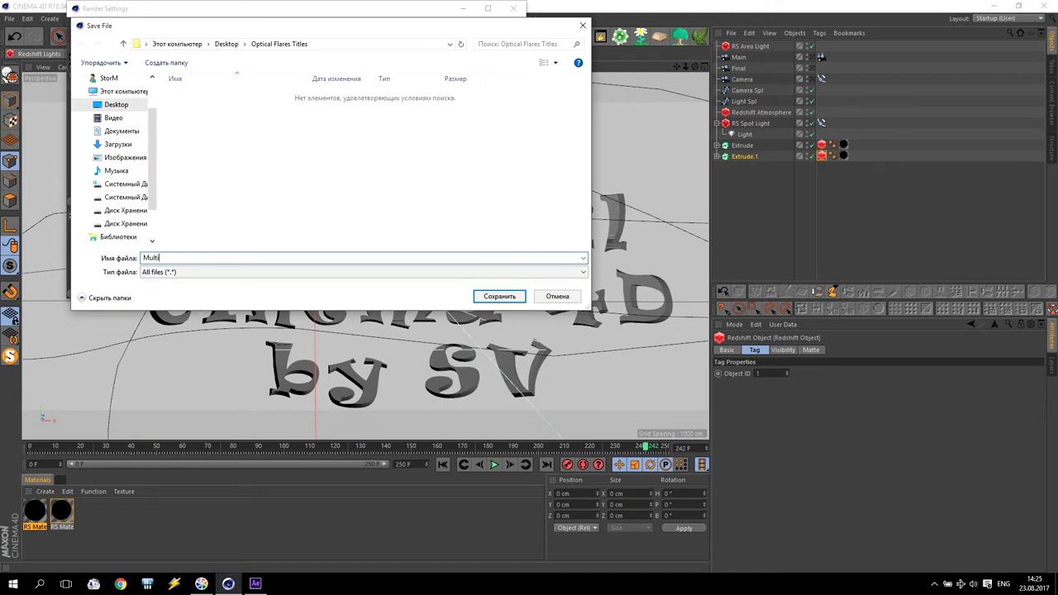
pyautogui.click(500, 296)
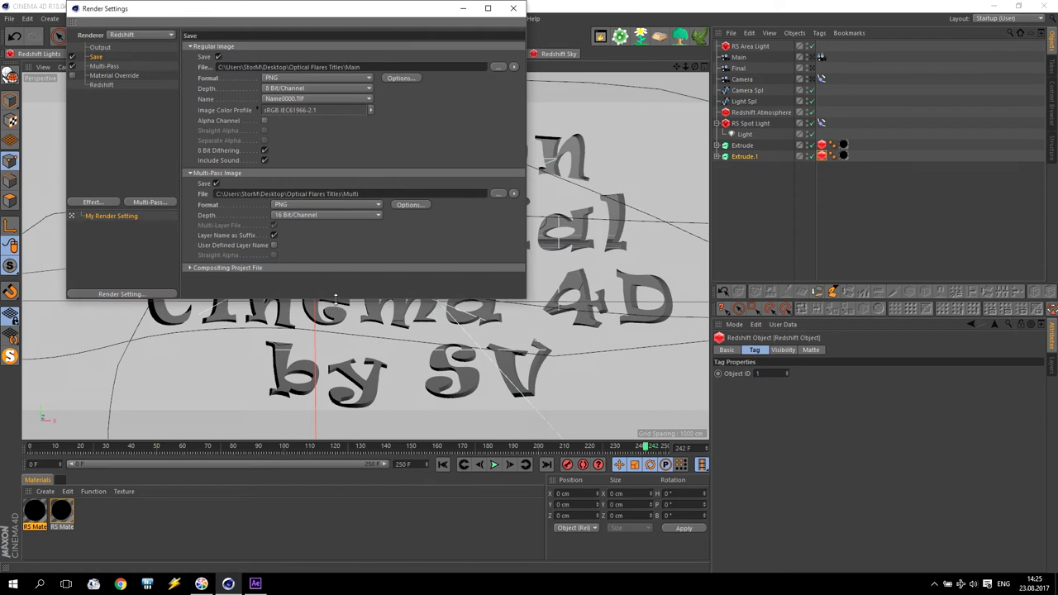
# Enlarge the render settings window and enable saving of the compositing project file for After Effects
pyautogui.moveTo(336, 299); pyautogui.dragTo(339, 425)
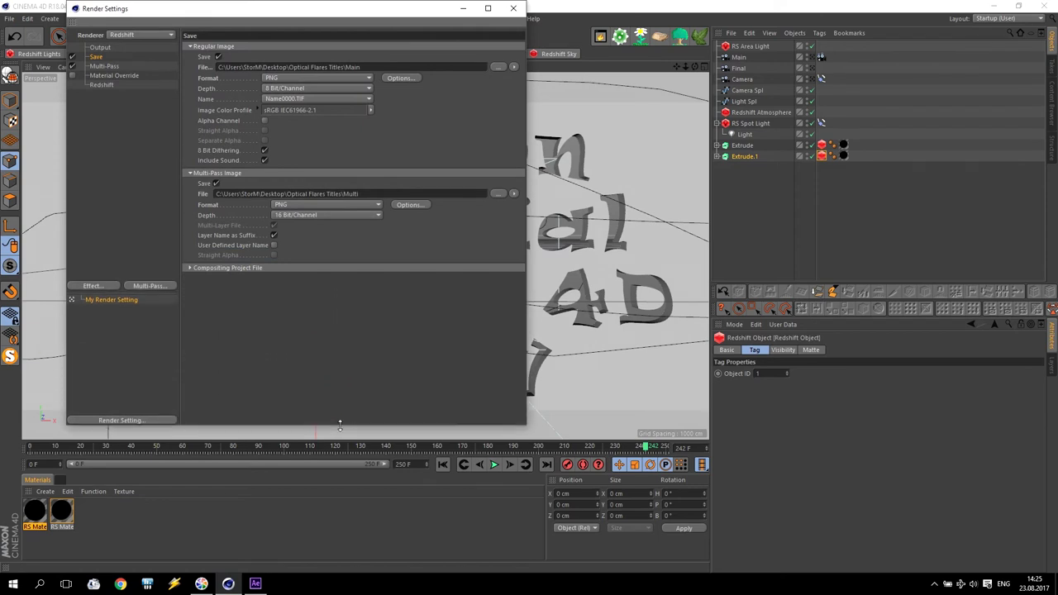
pyautogui.click(192, 269)
pyautogui.click(270, 278)
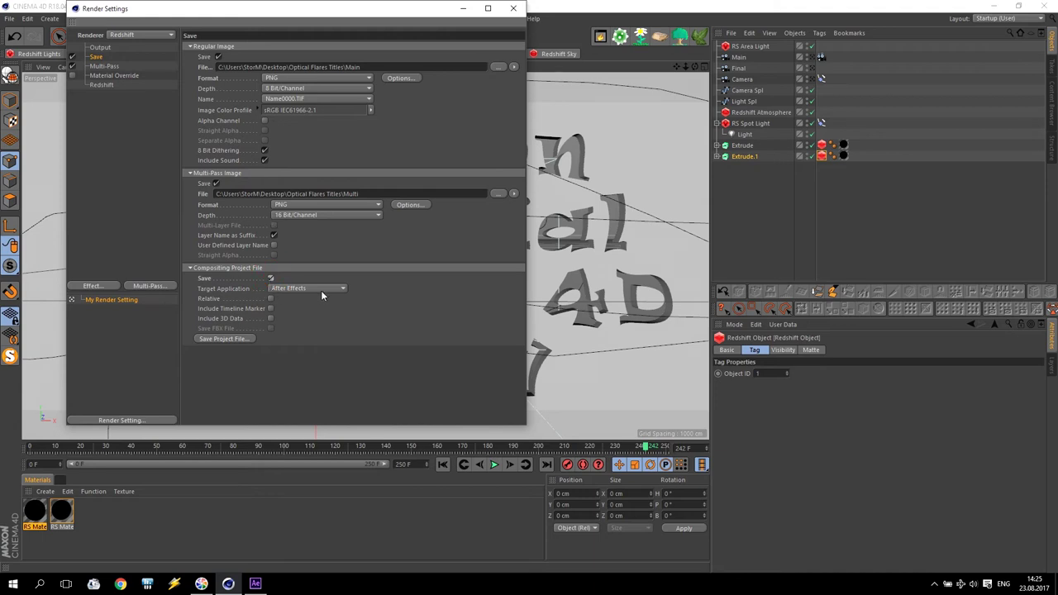
# Include 3D data in the compositing project file and open the basic Redshift render settings
pyautogui.click(270, 319)
pyautogui.click(109, 66)
pyautogui.click(110, 76)
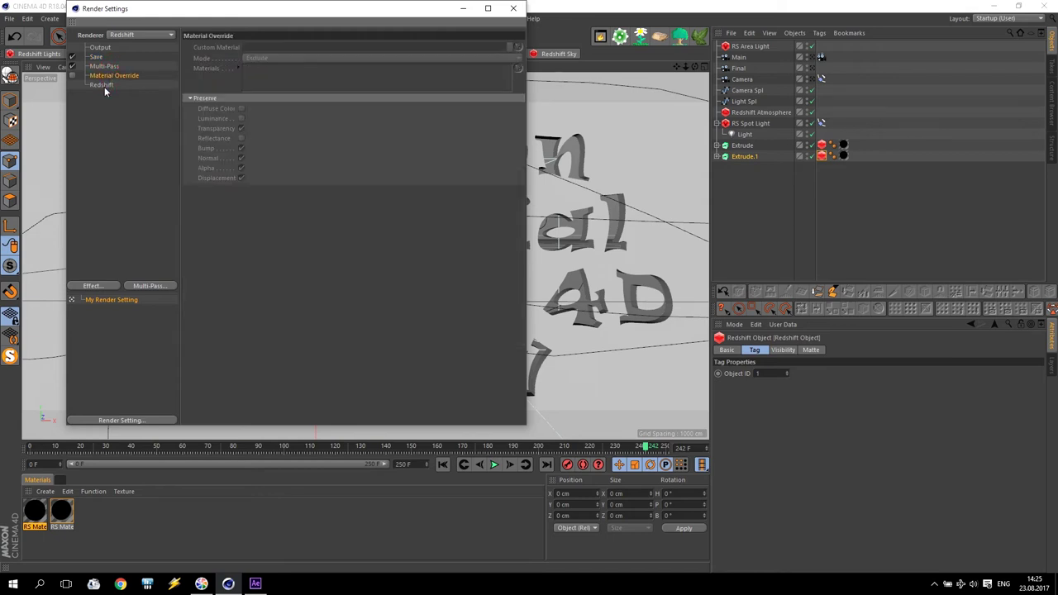
pyautogui.click(103, 85)
pyautogui.click(203, 47)
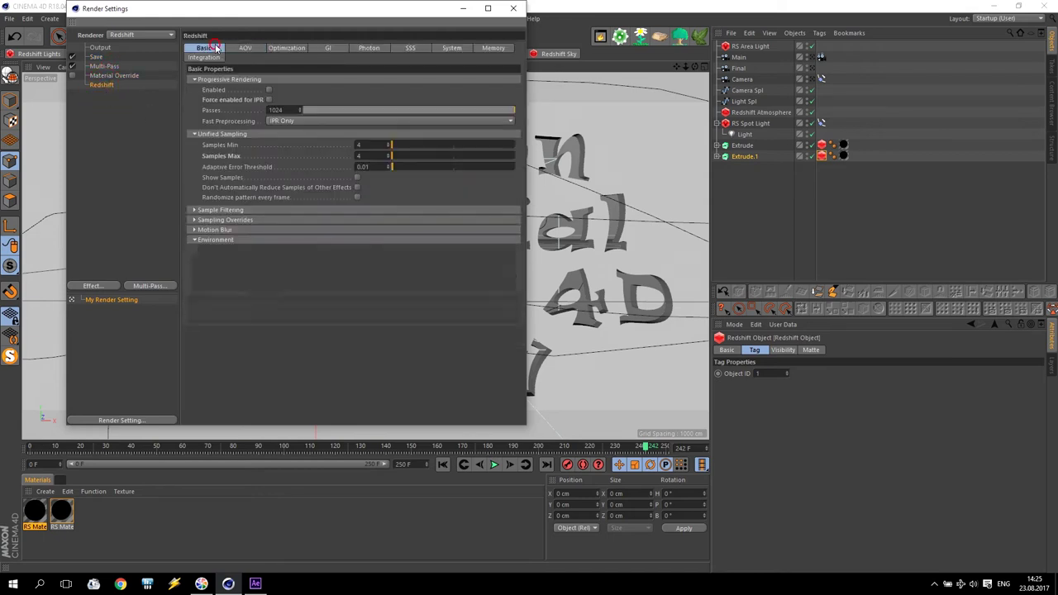
# Move the render settings aside, render the current frame to the Picture Viewer and inspect it full screen
pyautogui.moveTo(241, 15); pyautogui.dragTo(732, 77)
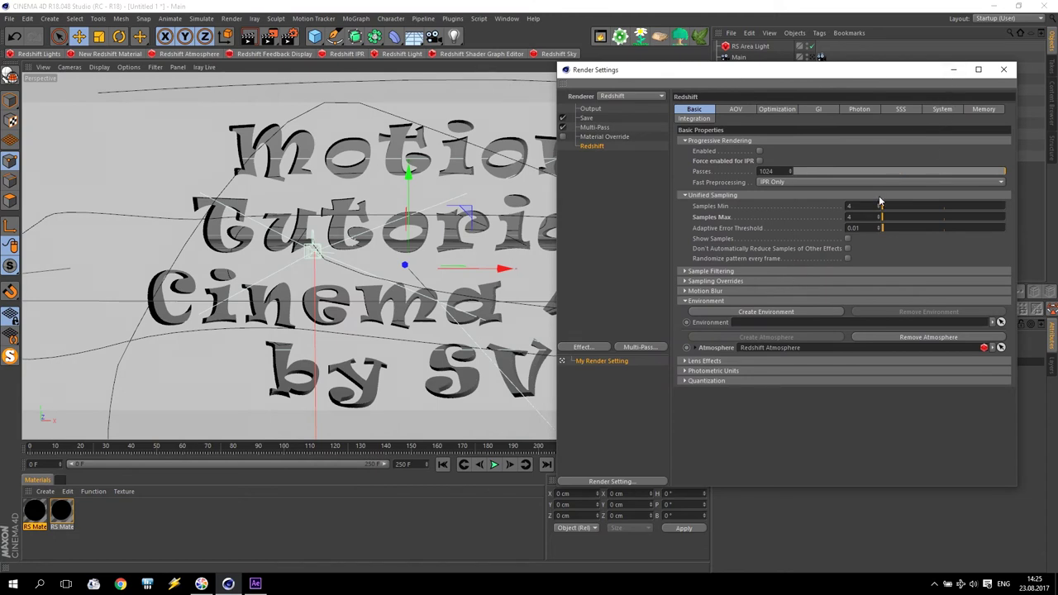
pyautogui.click(269, 36)
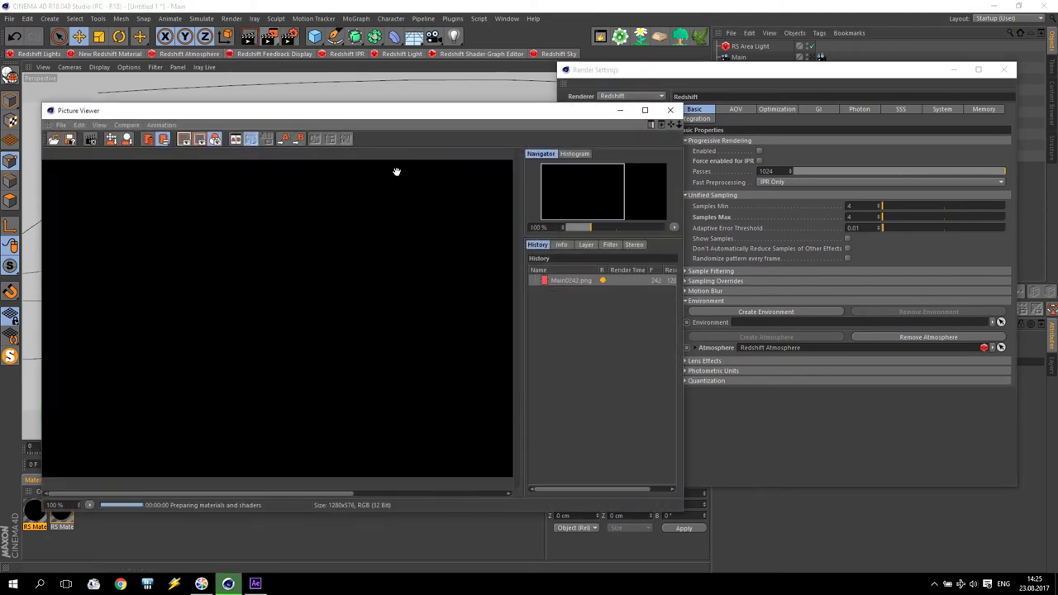
pyautogui.click(645, 109)
pyautogui.scroll(1, 425, 292)
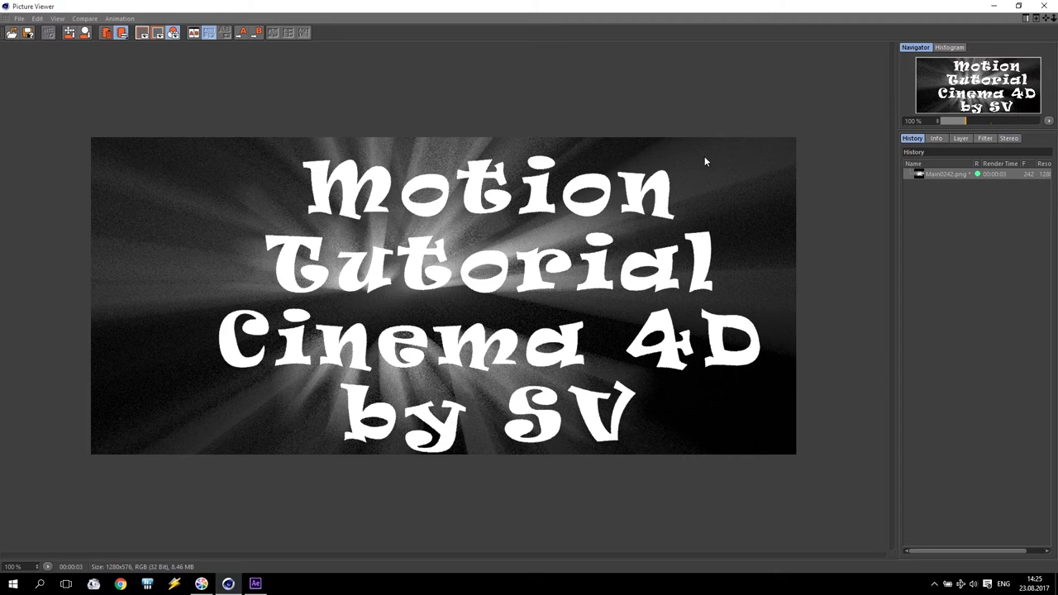
pyautogui.click(1044, 6)
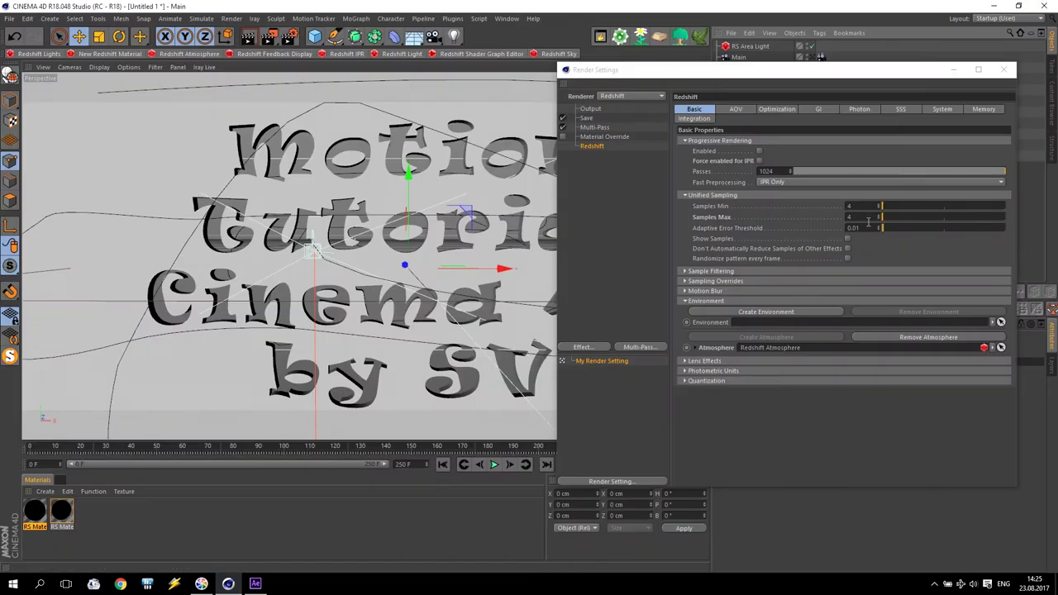
# Set the unified sampling minimum and maximum to 256 and re-render the frame, overwriting the saved files
pyautogui.click(866, 218)
pyautogui.write('256')
pyautogui.press('Return')
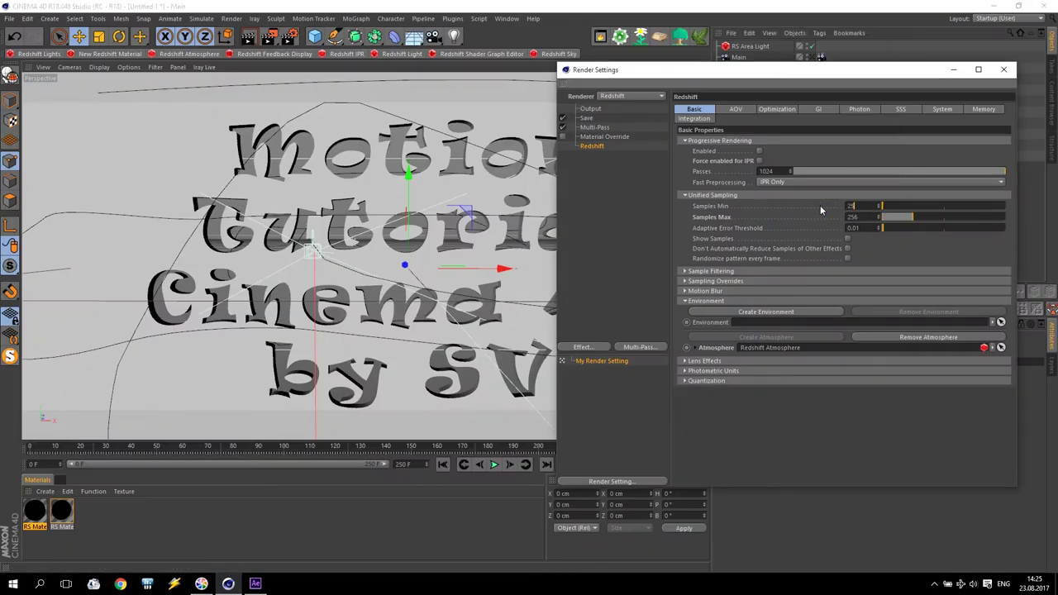
pyautogui.click(269, 39)
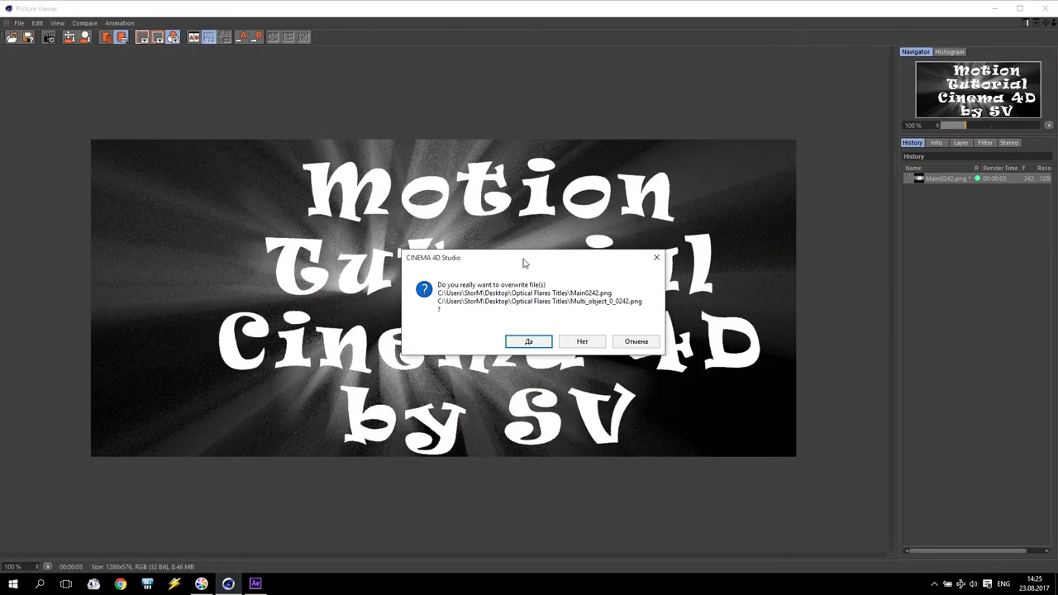
pyautogui.click(535, 341)
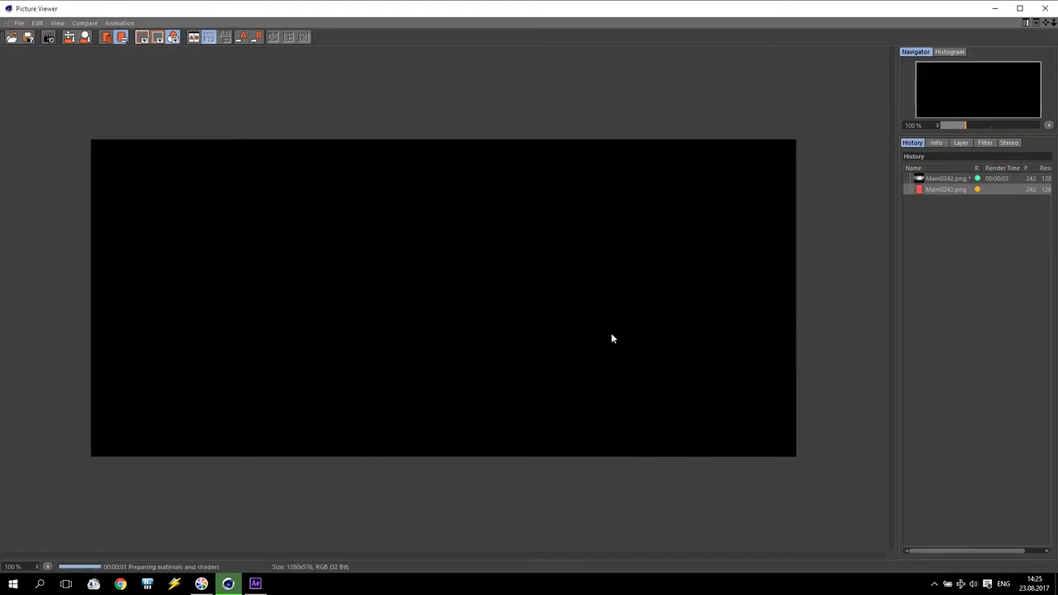
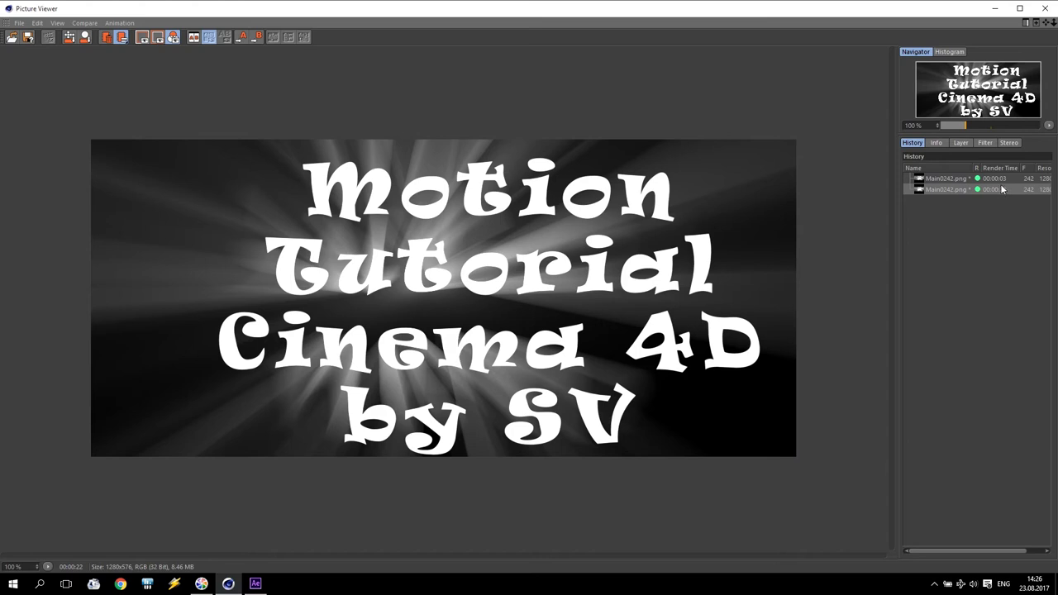
# Compare the noise and render time of the two frame renders in the history
pyautogui.click(943, 180)
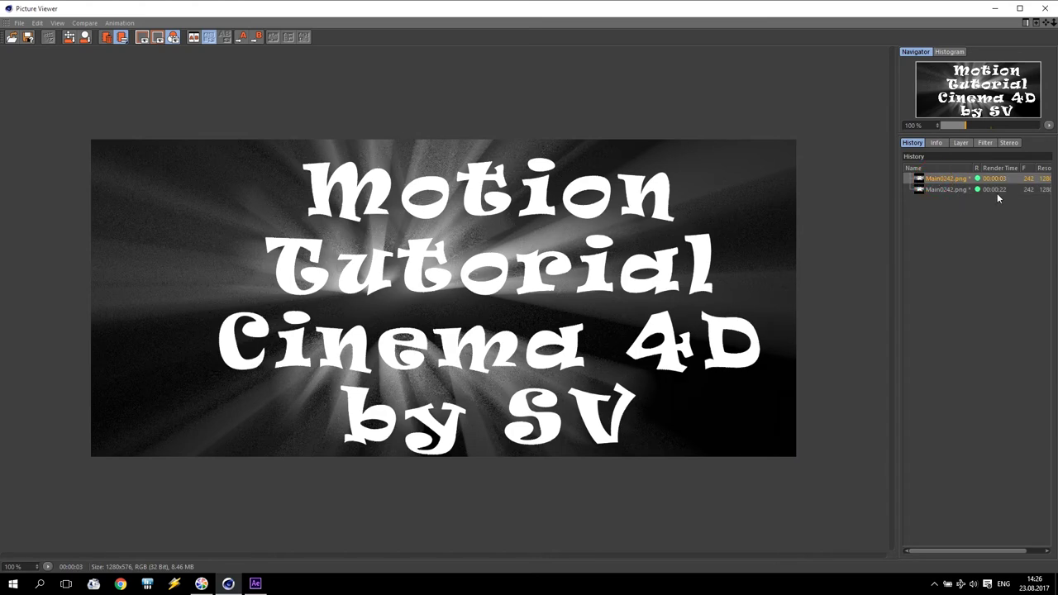
pyautogui.click(928, 191)
pyautogui.click(939, 180)
pyautogui.click(939, 190)
pyautogui.click(939, 180)
pyautogui.click(939, 190)
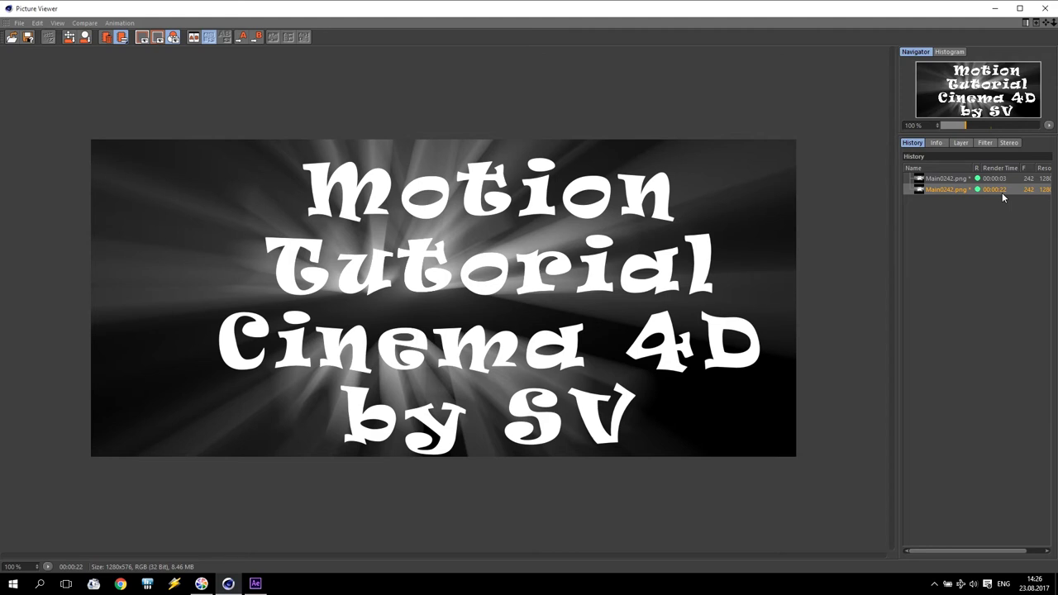
pyautogui.click(1044, 8)
# Set the unified sampling minimum and maximum to 4 samples
pyautogui.moveTo(820, 71); pyautogui.dragTo(628, 25)
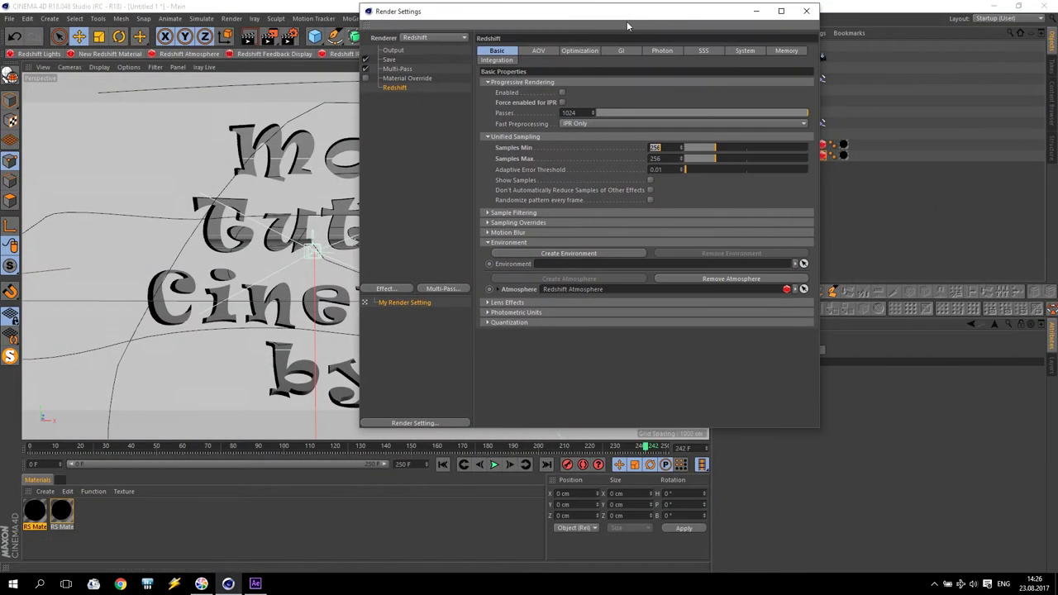
pyautogui.write('4')
pyautogui.press('Tab')
pyautogui.write('4')
pyautogui.press('Return')
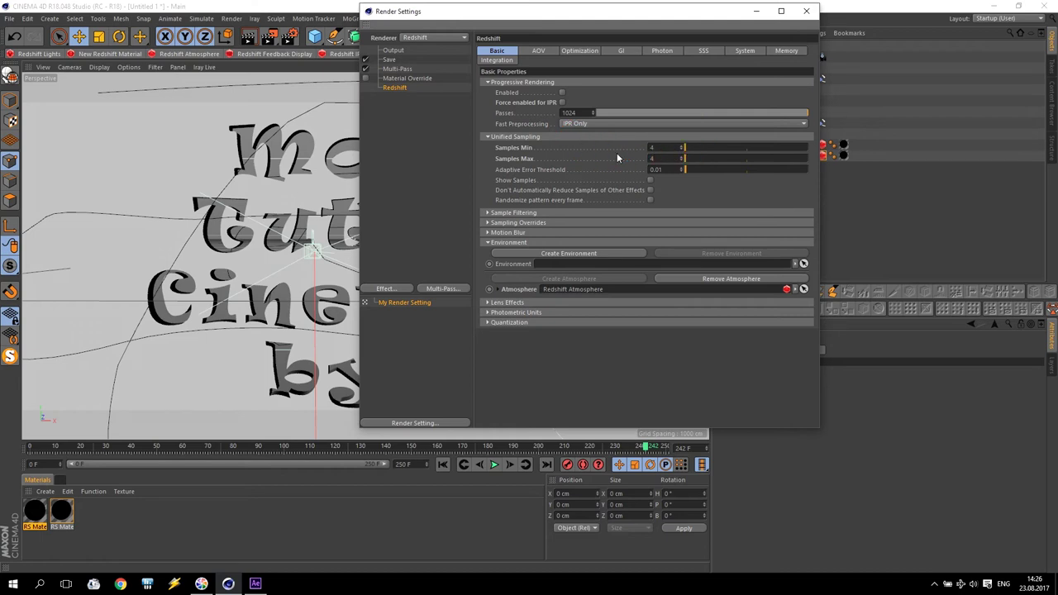
# Expand the sampling overrides and set the unified sampling minimum and maximum to 2
pyautogui.click(488, 223)
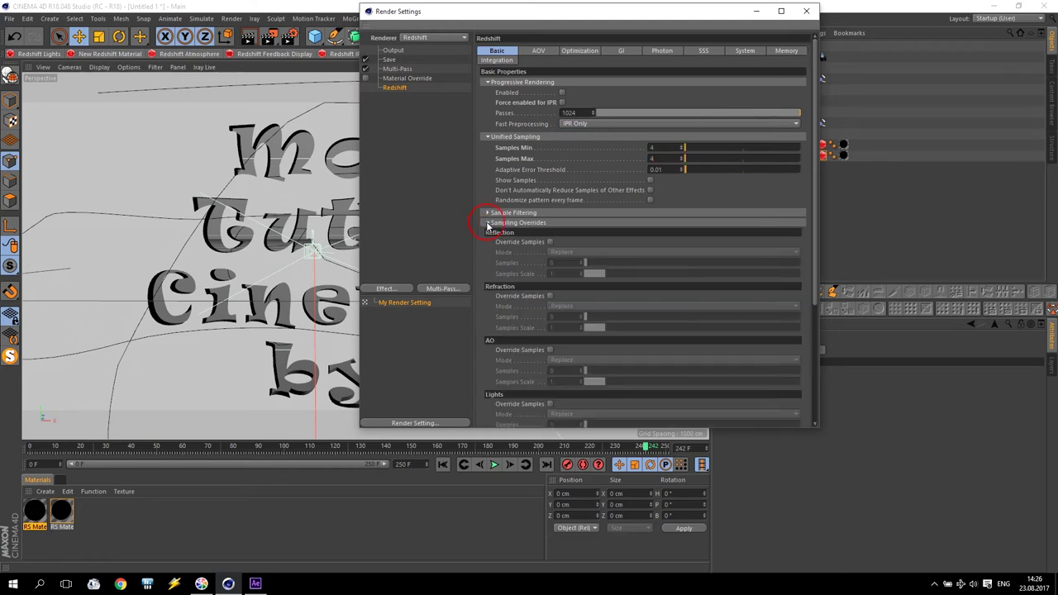
pyautogui.scroll(-2, 817, 133)
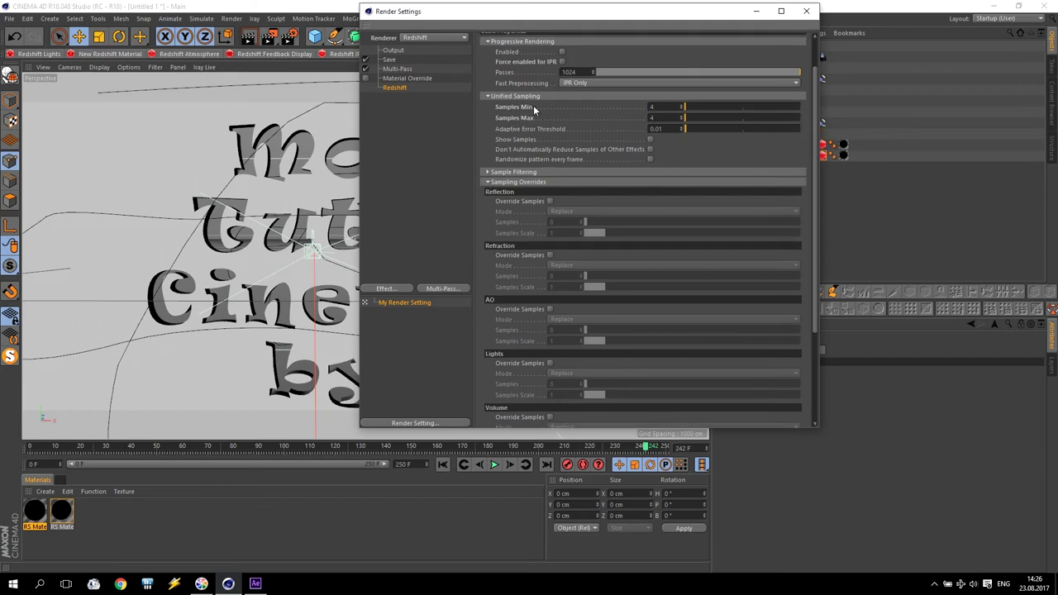
pyautogui.click(662, 108)
pyautogui.write('2')
pyautogui.click(655, 118)
# Enable the volume sample override in Replace mode with 256 samples and close the render settings
pyautogui.moveTo(818, 138); pyautogui.dragTo(818, 203)
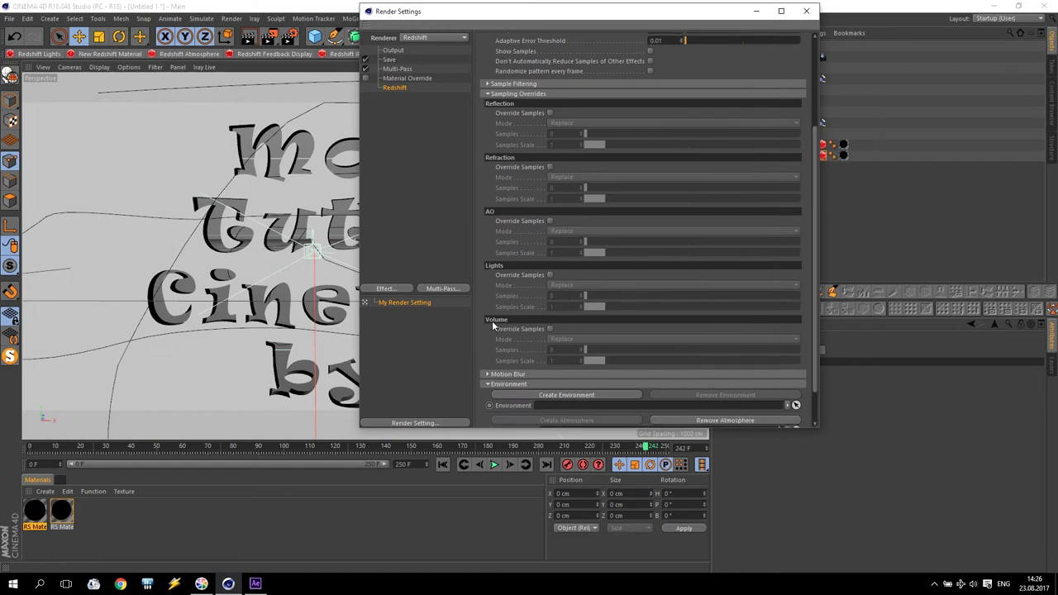
pyautogui.click(550, 330)
pyautogui.click(547, 350)
pyautogui.write('25')
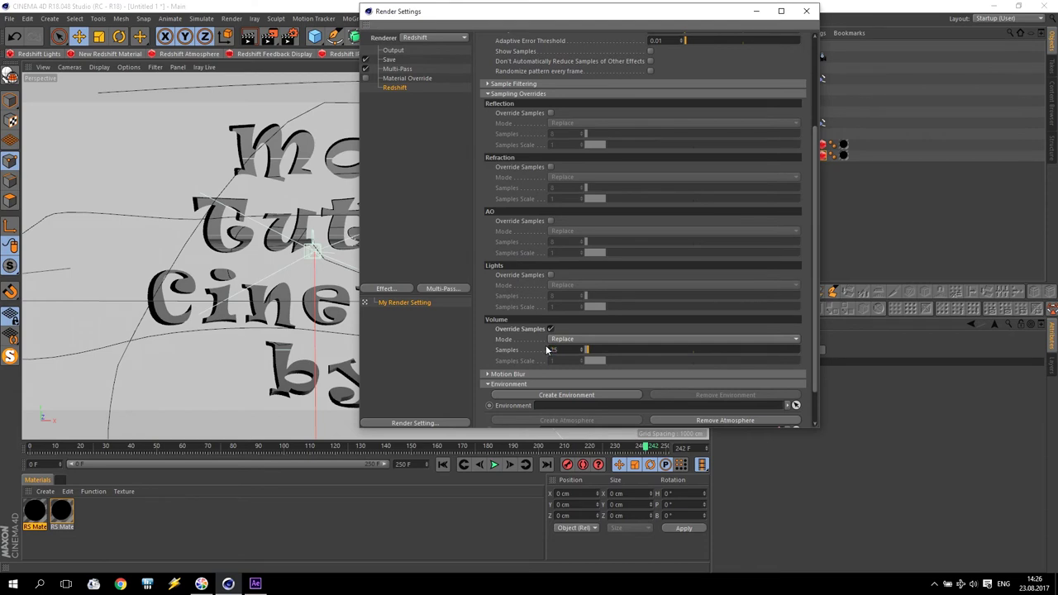
pyautogui.write('6')
pyautogui.press('Return')
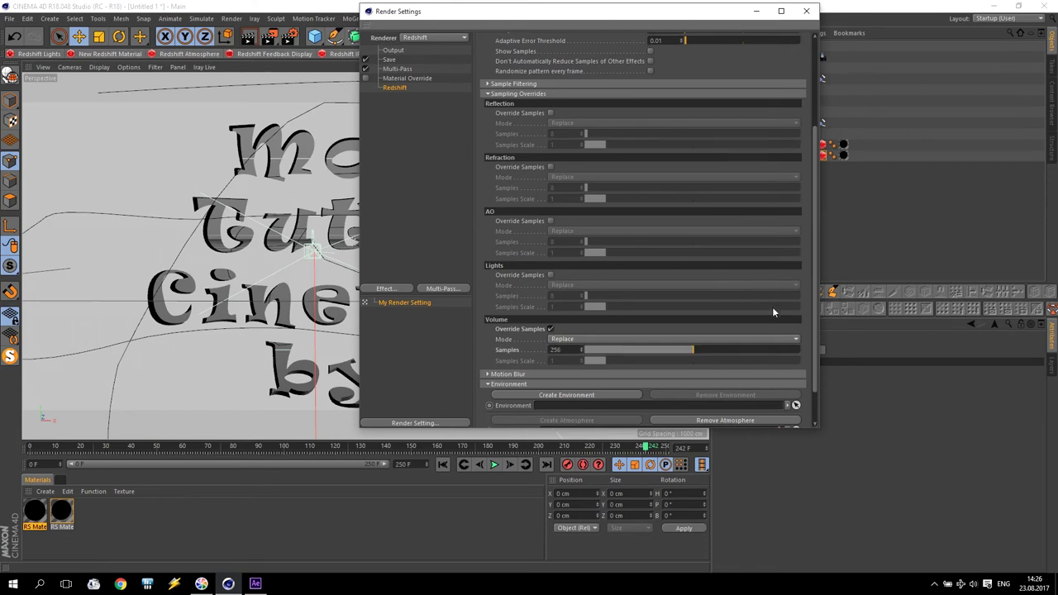
pyautogui.moveTo(816, 325); pyautogui.dragTo(816, 273)
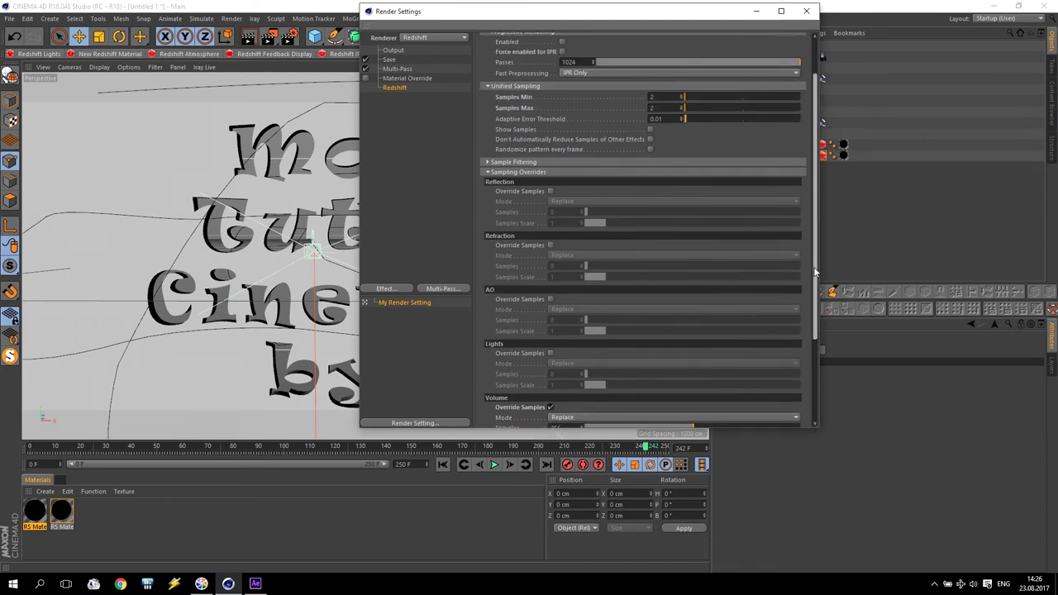
pyautogui.click(806, 12)
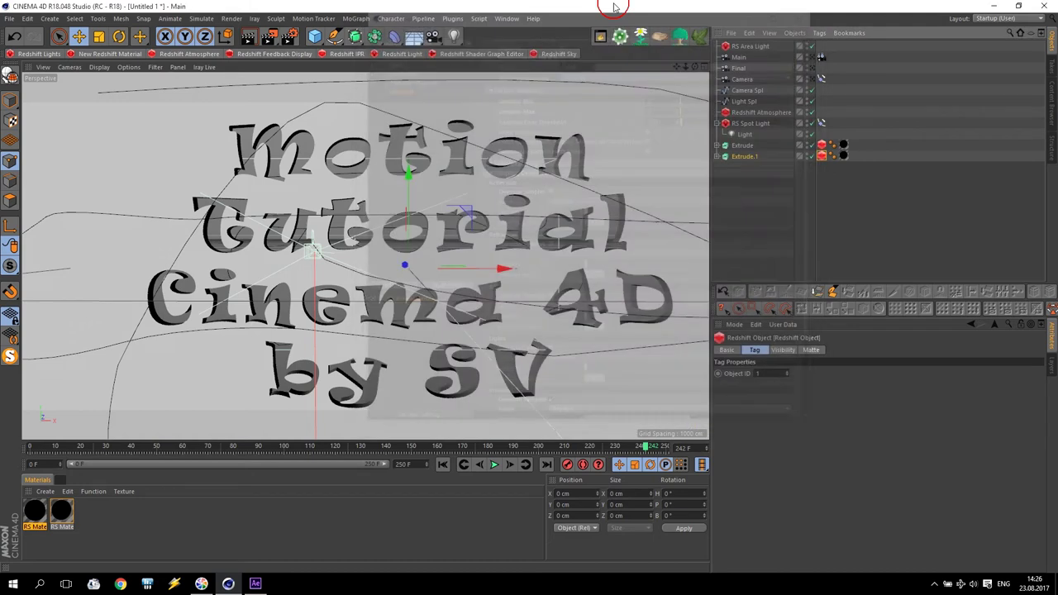
# Re-render the frame over the existing files and compare it with the 256-sample unified sampling render
pyautogui.click(270, 36)
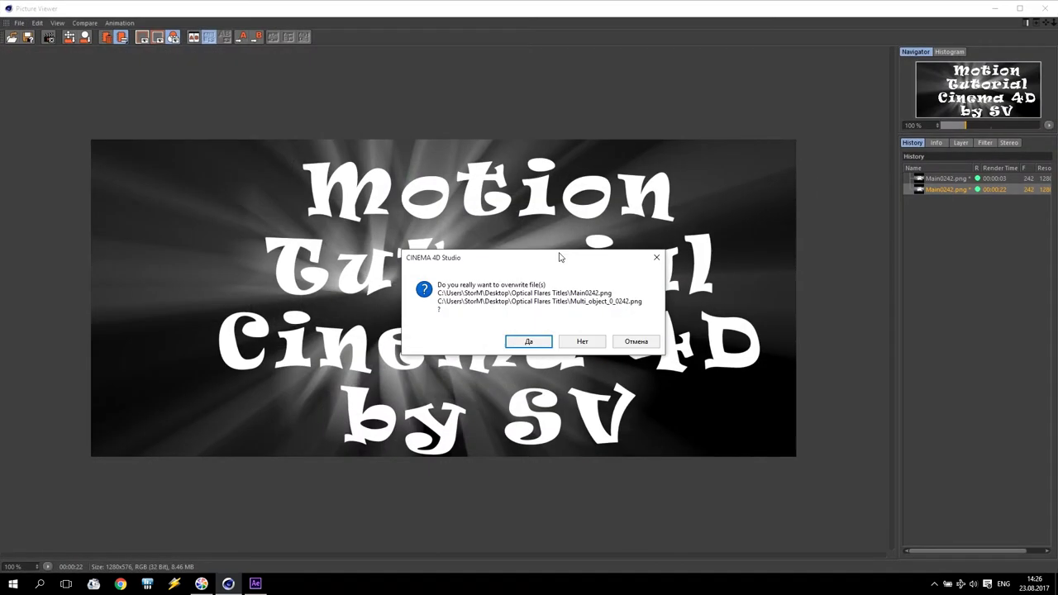
pyautogui.click(529, 342)
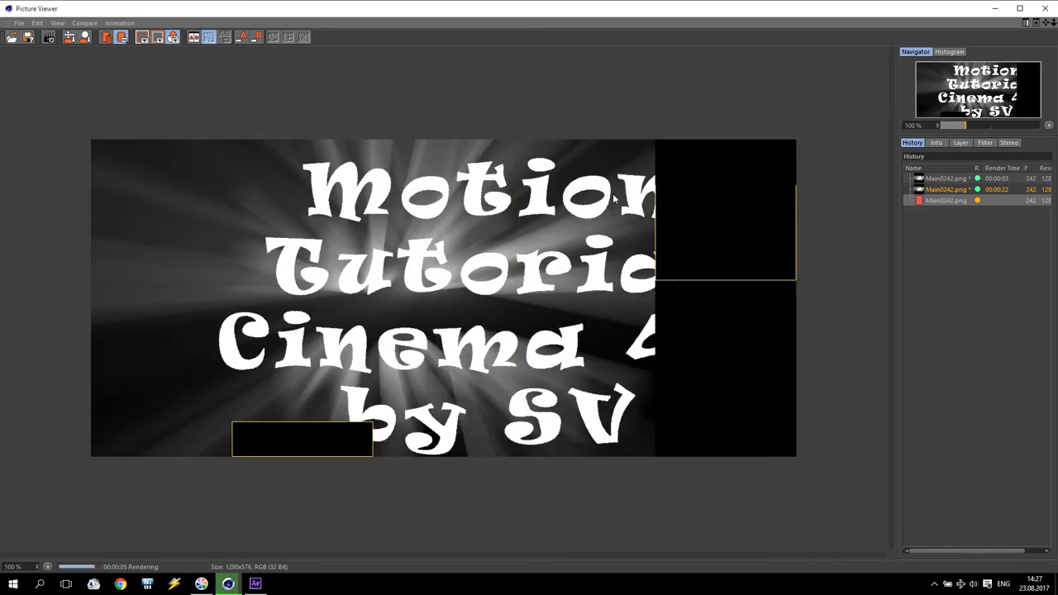
pyautogui.click(949, 200)
pyautogui.click(950, 189)
pyautogui.click(949, 200)
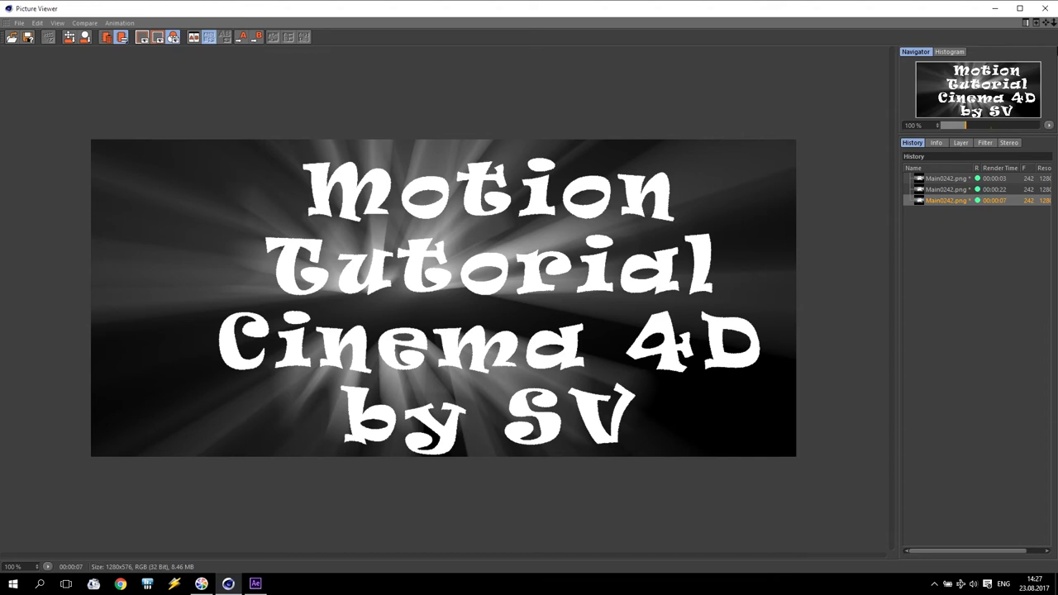
pyautogui.click(1048, 8)
# Reopen the render settings and set the unified sampling maximum to 16
pyautogui.click(291, 37)
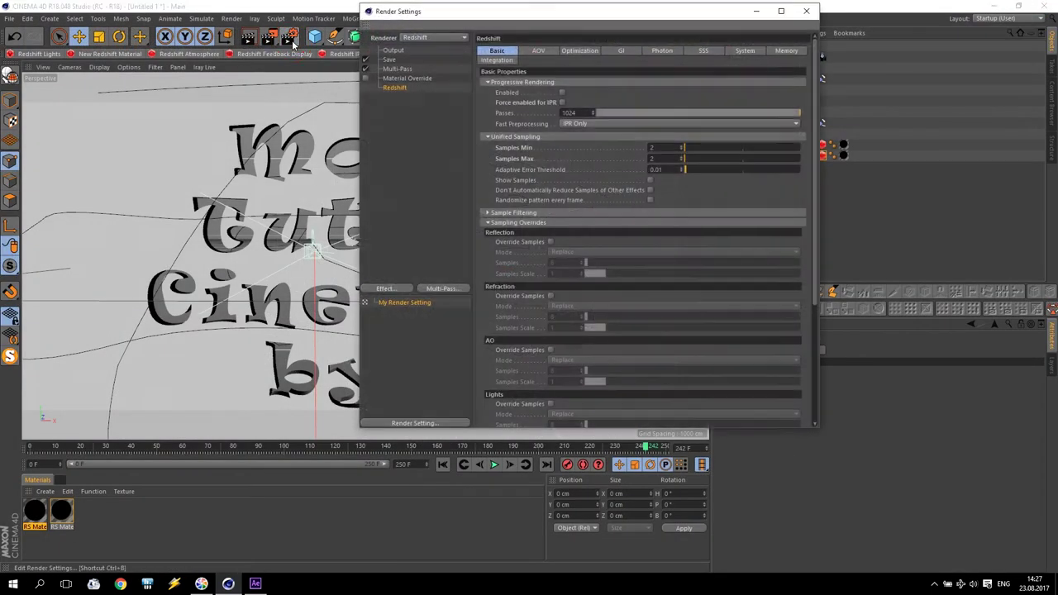
pyautogui.click(657, 158)
pyautogui.write('16')
pyautogui.click(631, 147)
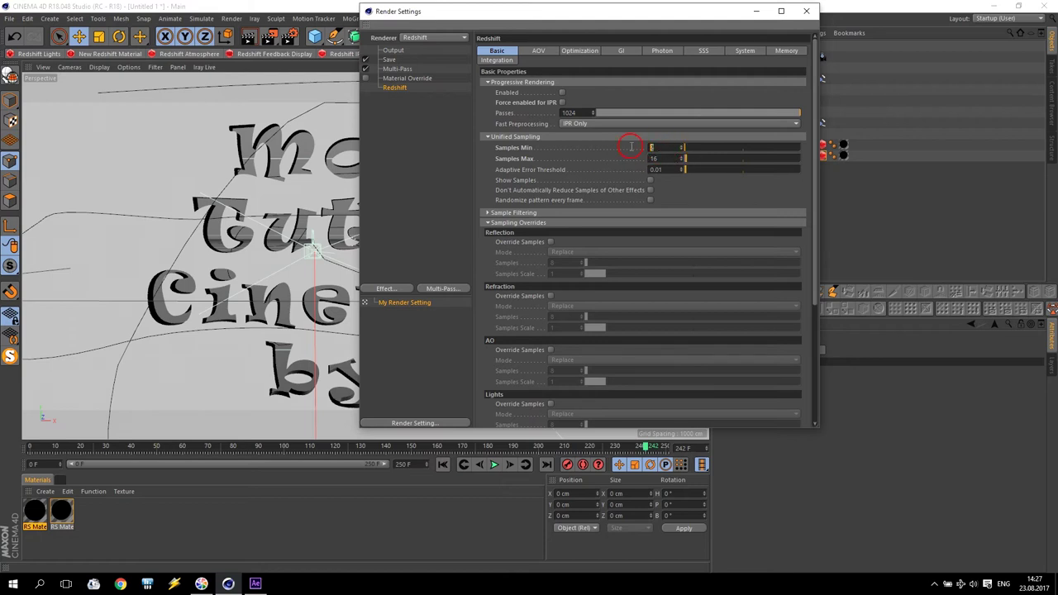
# Set the volume override samples to 128 and close the render settings
pyautogui.moveTo(815, 159); pyautogui.dragTo(819, 323)
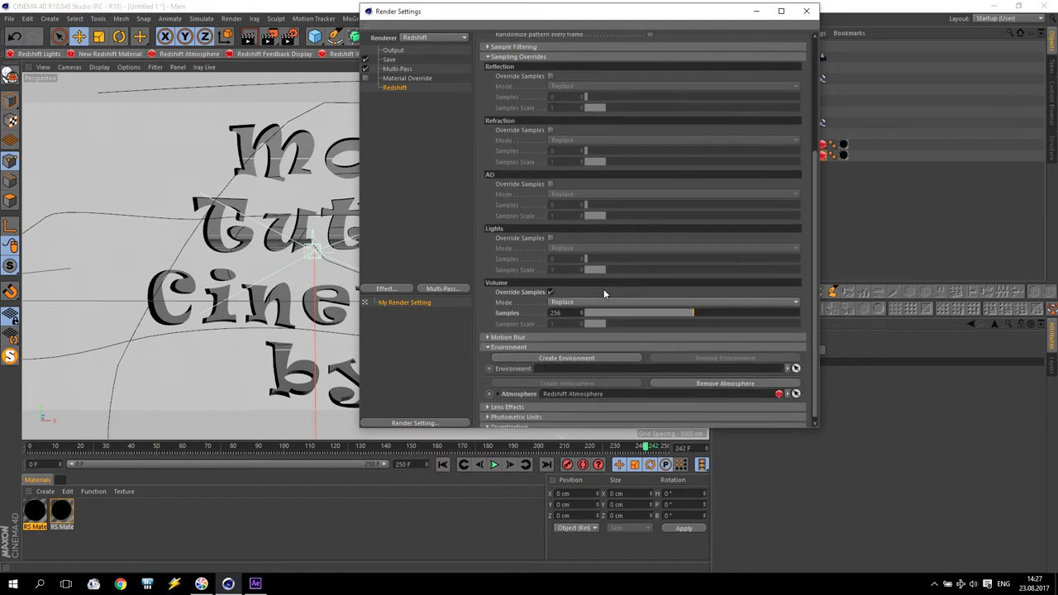
pyautogui.moveTo(570, 312); pyautogui.dragTo(493, 314)
pyautogui.write('128')
pyautogui.press('Return')
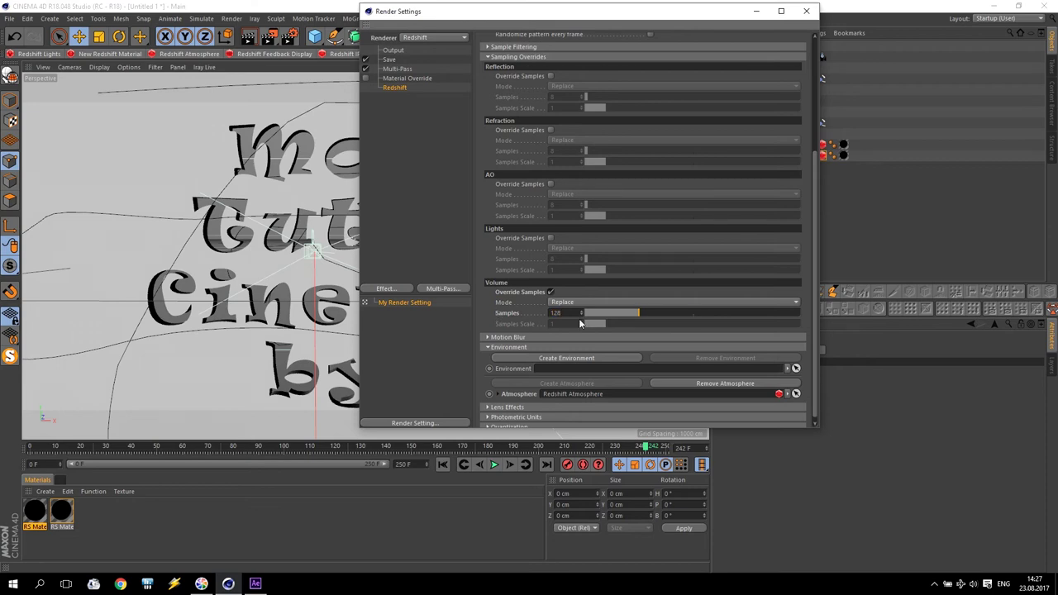
pyautogui.click(806, 11)
# Render the frame with the reduced volume samples, overwriting the files, and compare it with the previous render
pyautogui.click(275, 38)
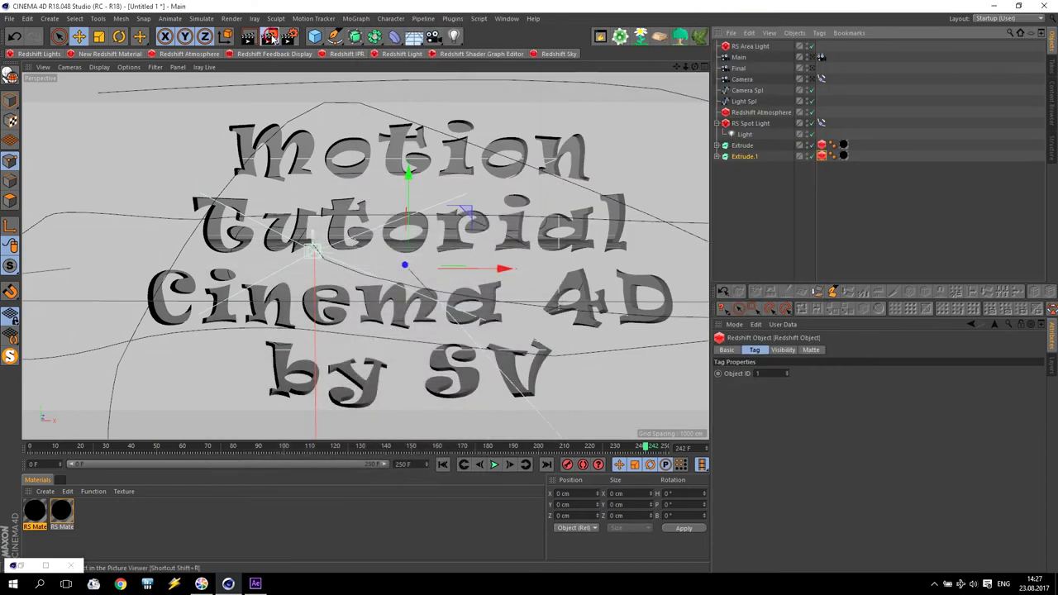
pyautogui.click(532, 342)
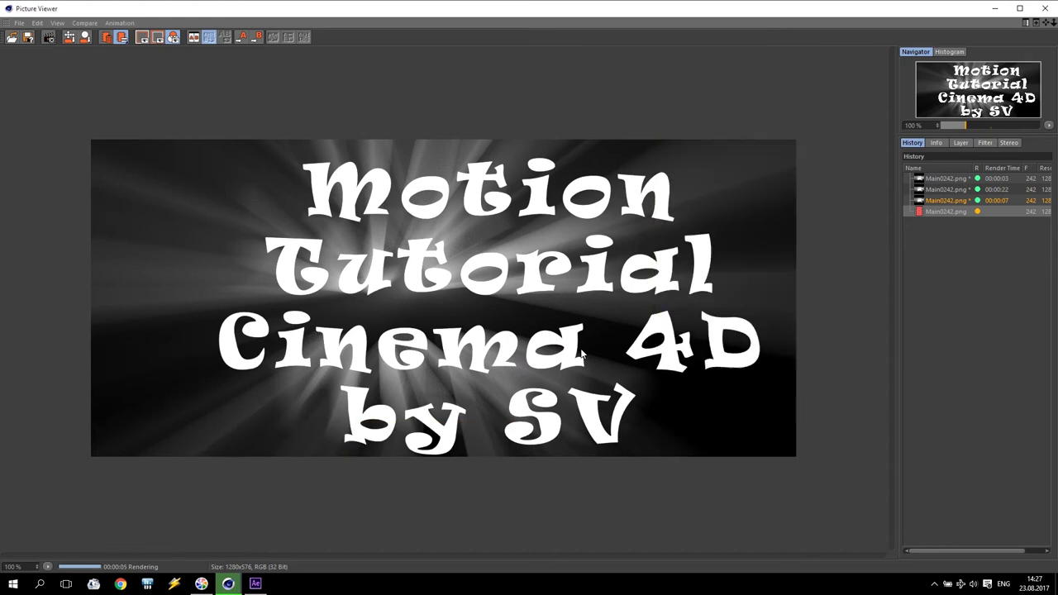
pyautogui.click(943, 213)
pyautogui.click(947, 201)
pyautogui.click(947, 212)
pyautogui.click(947, 201)
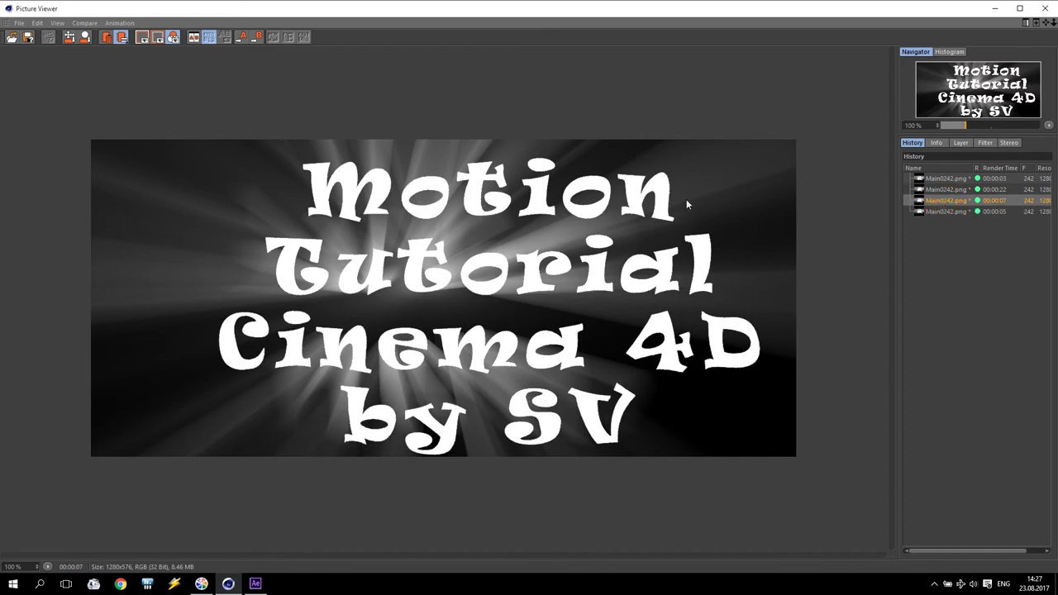
# Compare the last two renders close up on the title text and light rays, then at full-frame view
pyautogui.scroll(3, 686, 200)
pyautogui.click(950, 212)
pyautogui.click(950, 201)
pyautogui.click(951, 212)
pyautogui.click(951, 200)
pyautogui.click(951, 211)
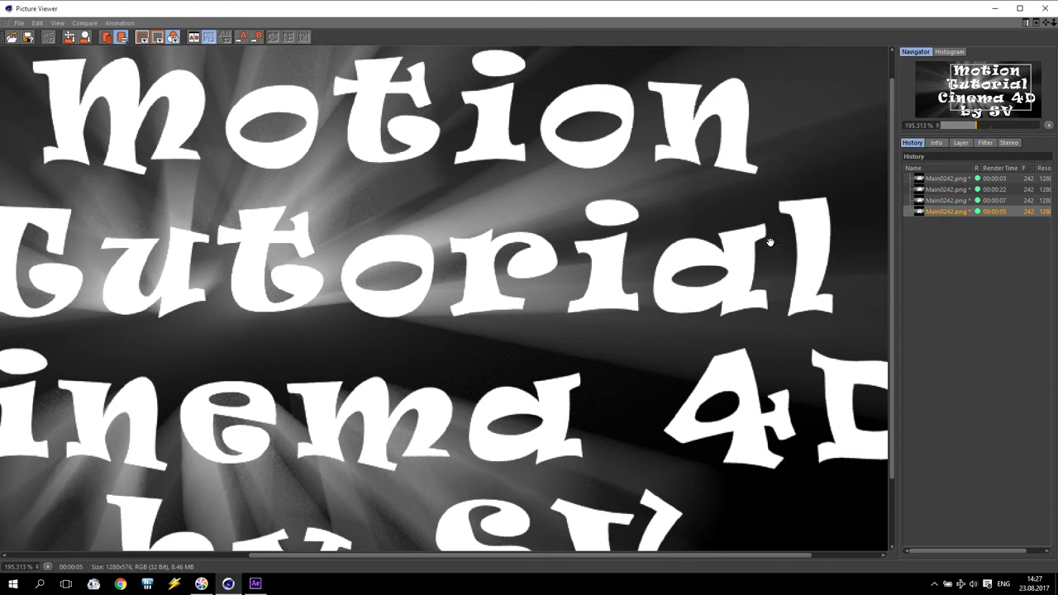
pyautogui.scroll(-2, 593, 264)
pyautogui.scroll(-2, 593, 264)
pyautogui.scroll(1, 825, 255)
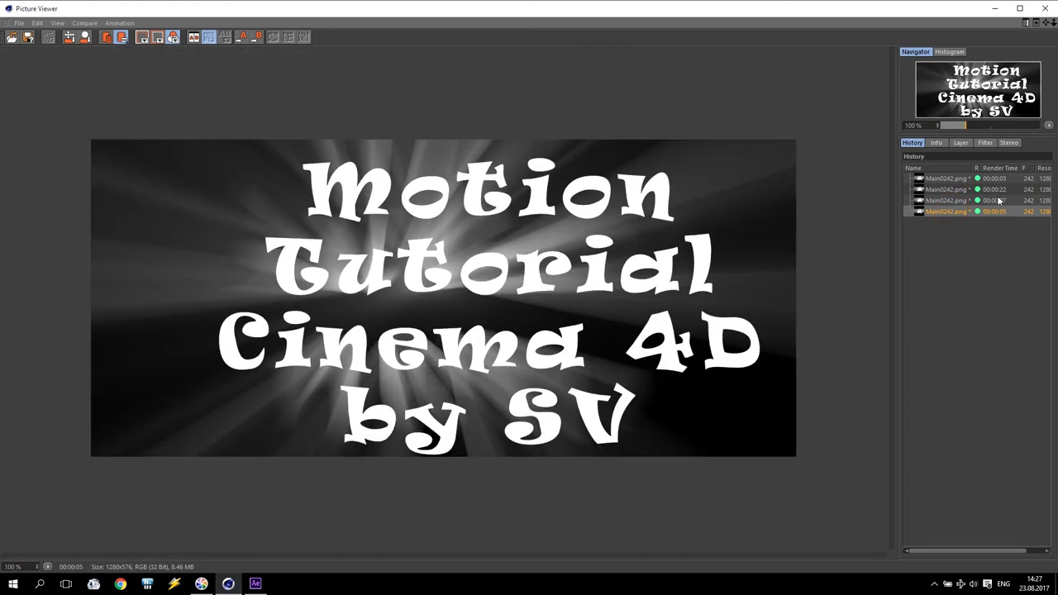
# Move the 22-second render to the end of the render history and compare it with the 5-second render at full-frame view
pyautogui.moveTo(1003, 191); pyautogui.dragTo(954, 214)
pyautogui.click(951, 212)
pyautogui.click(950, 201)
pyautogui.click(951, 212)
pyautogui.click(951, 201)
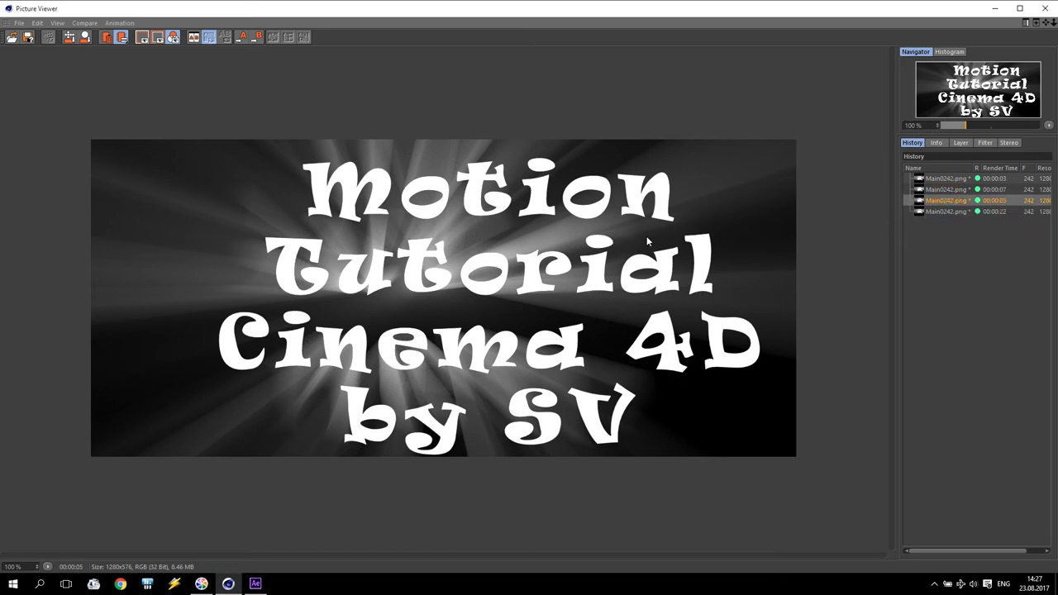
# Compare the 5-second and 22-second renders close up on the title text, then close the viewer and the render settings
pyautogui.scroll(5, 649, 242)
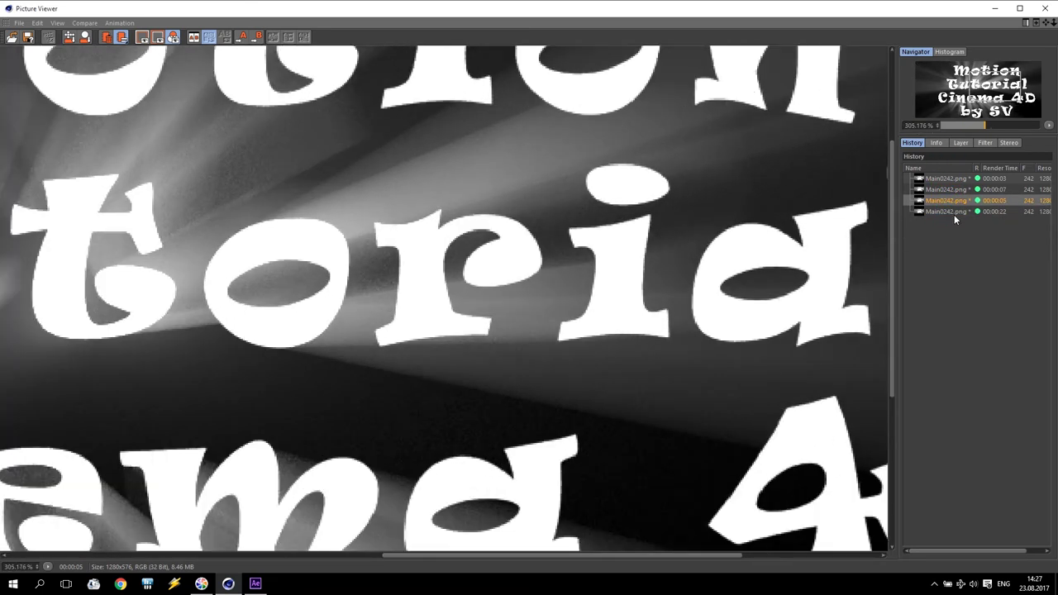
pyautogui.click(954, 212)
pyautogui.click(949, 202)
pyautogui.click(947, 213)
pyautogui.click(942, 203)
pyautogui.click(1045, 8)
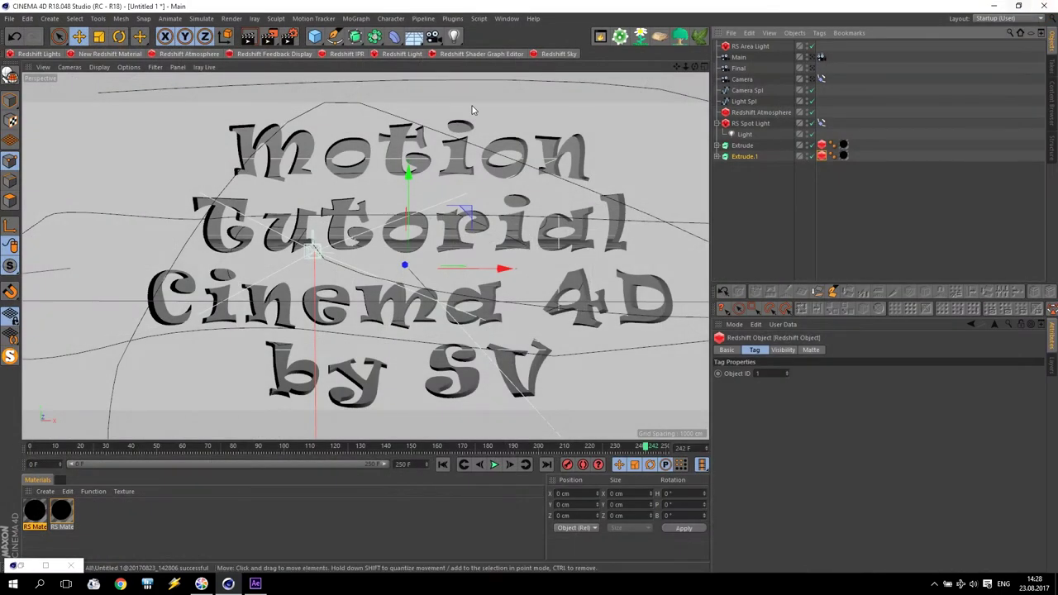
pyautogui.hotkey('ctrl', 'b')
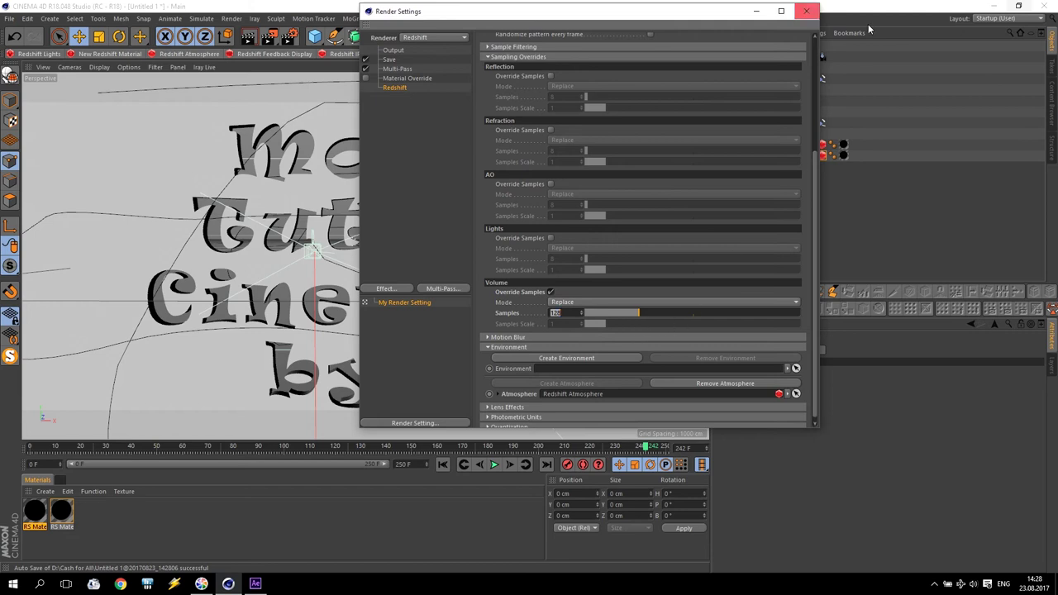
pyautogui.click(808, 10)
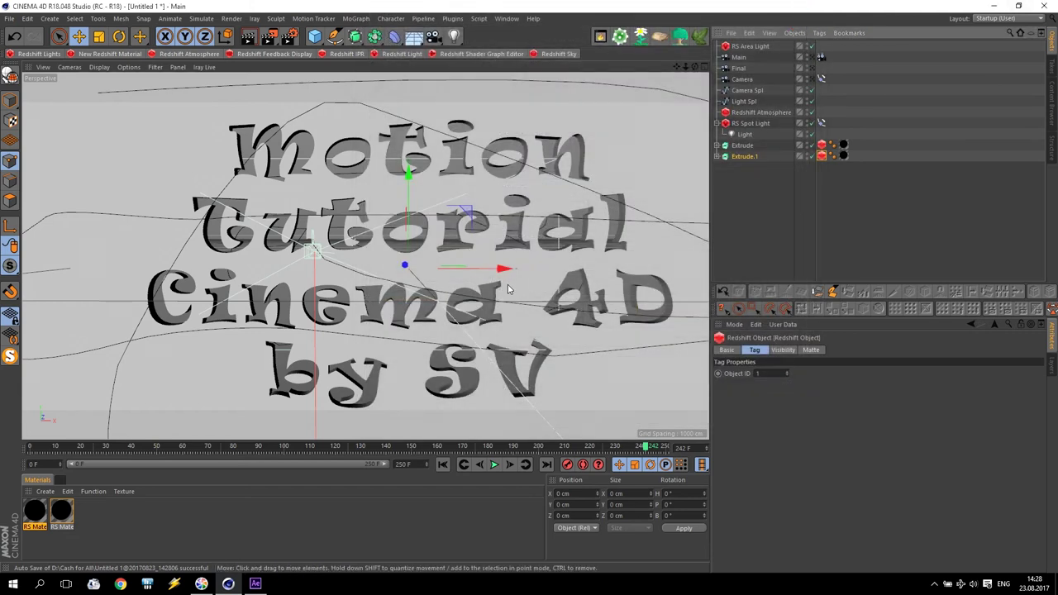
# Keyframe the RS Area Light's intensity multiplier at 0 on frame 220
pyautogui.click(759, 47)
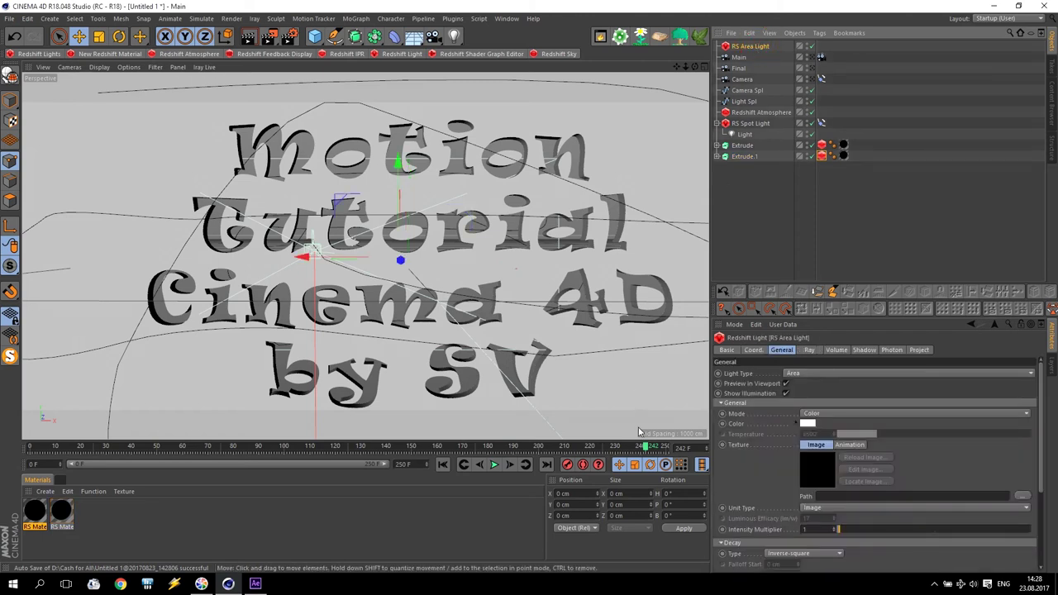
pyautogui.click(566, 446)
pyautogui.moveTo(567, 447); pyautogui.dragTo(591, 446)
pyautogui.click(796, 529)
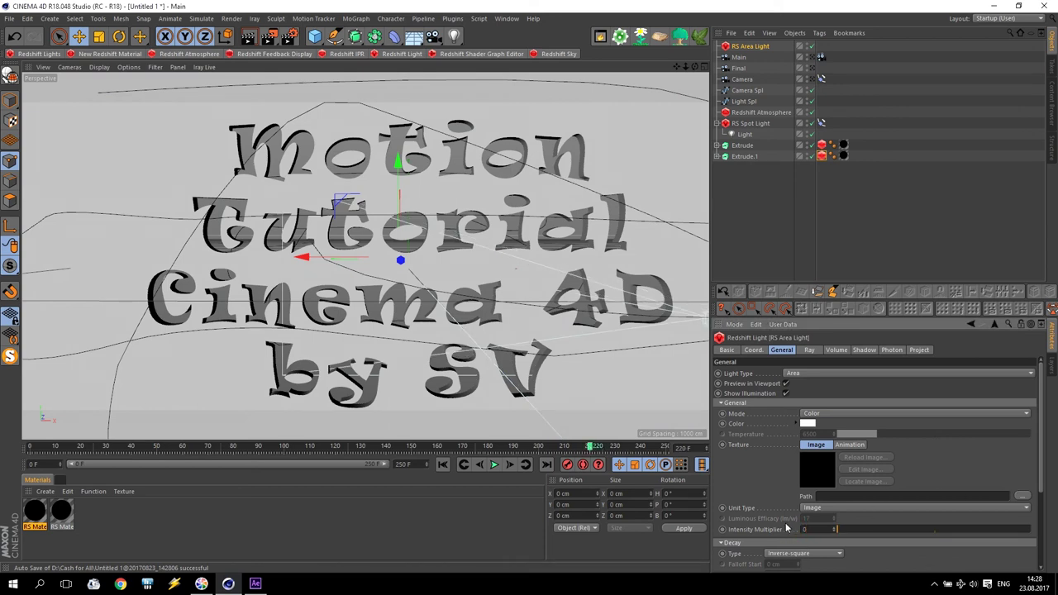
pyautogui.click(723, 530)
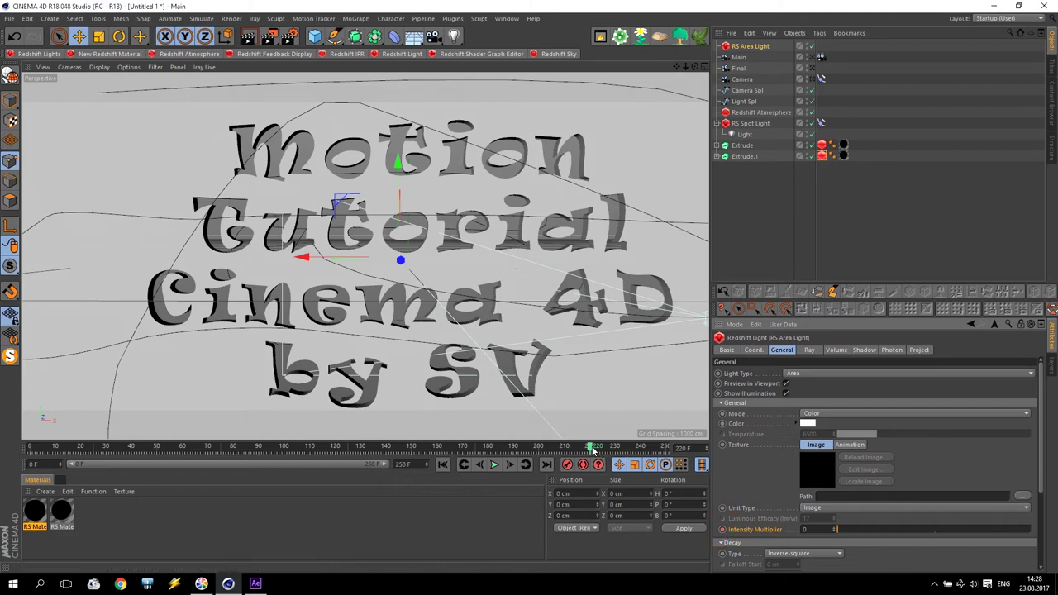
# Move the area light's intensity key to frame 210 and keyframe its intensity multiplier at 1 on frame 250
pyautogui.moveTo(591, 449); pyautogui.dragTo(668, 453)
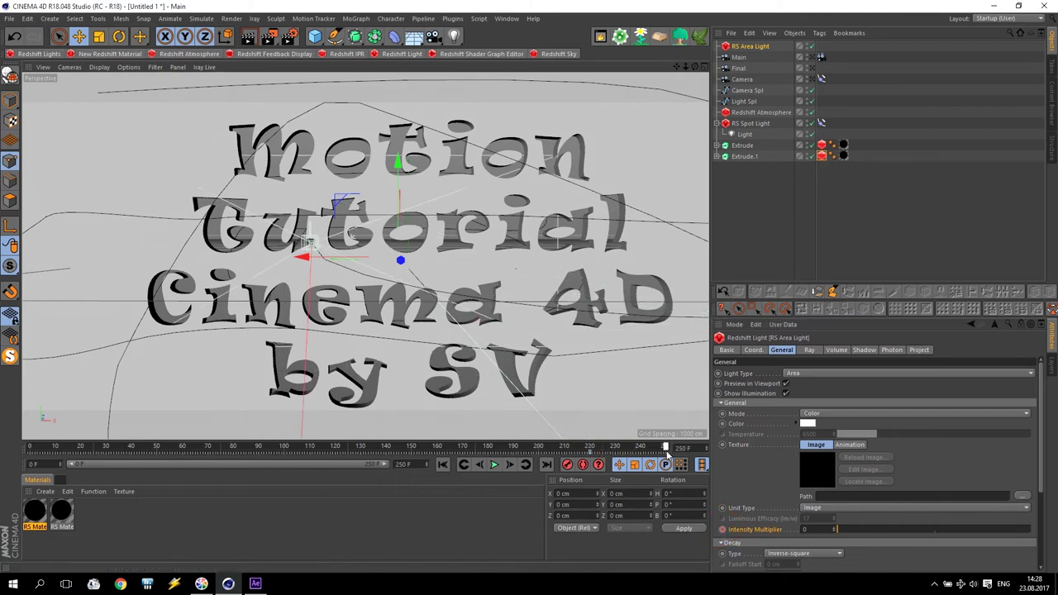
pyautogui.click(588, 449)
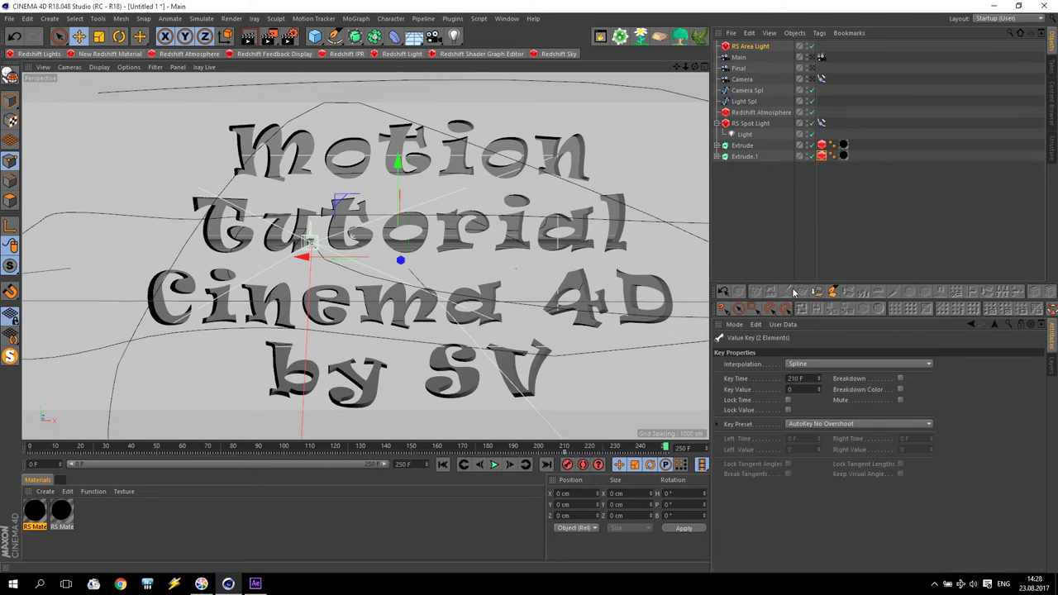
pyautogui.click(747, 46)
pyautogui.click(811, 511)
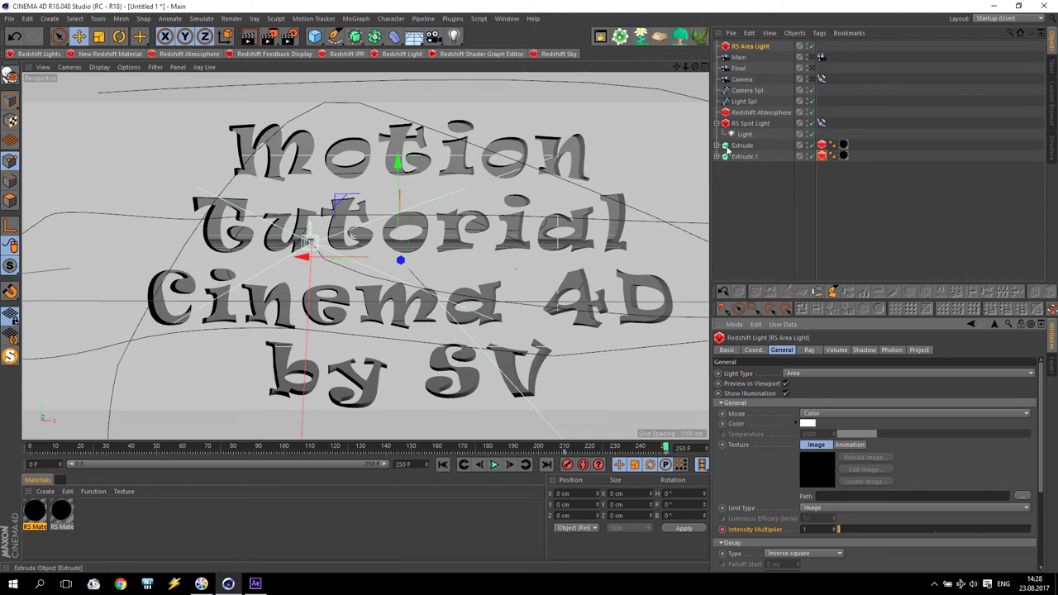
# Keyframe the RS Spot Light's luminous efficacy at 5000 and intensity multiplier at 2500 on frame 210
pyautogui.moveTo(666, 448); pyautogui.dragTo(564, 450)
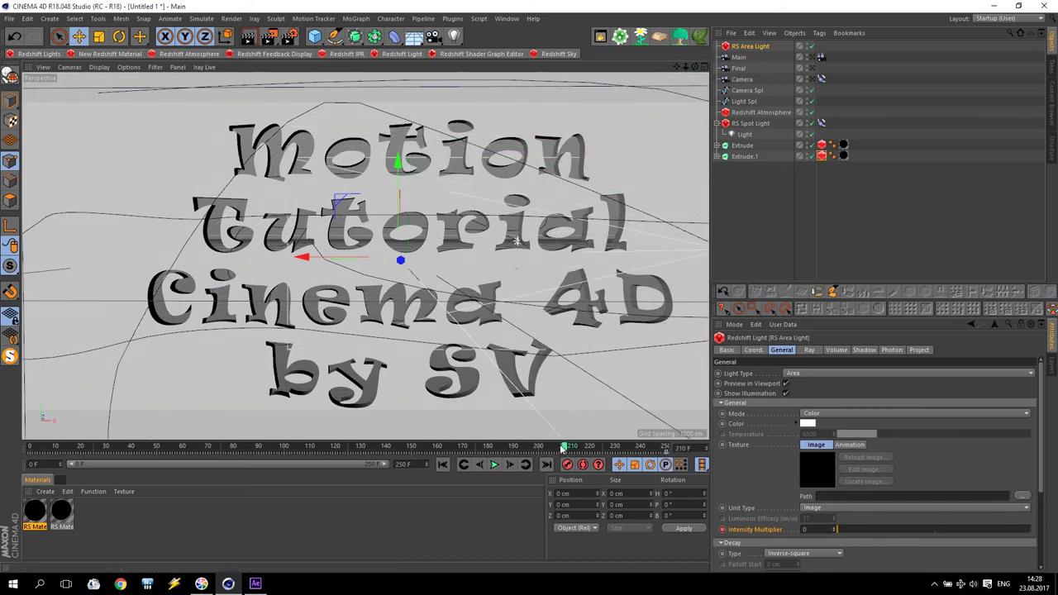
pyautogui.click(750, 124)
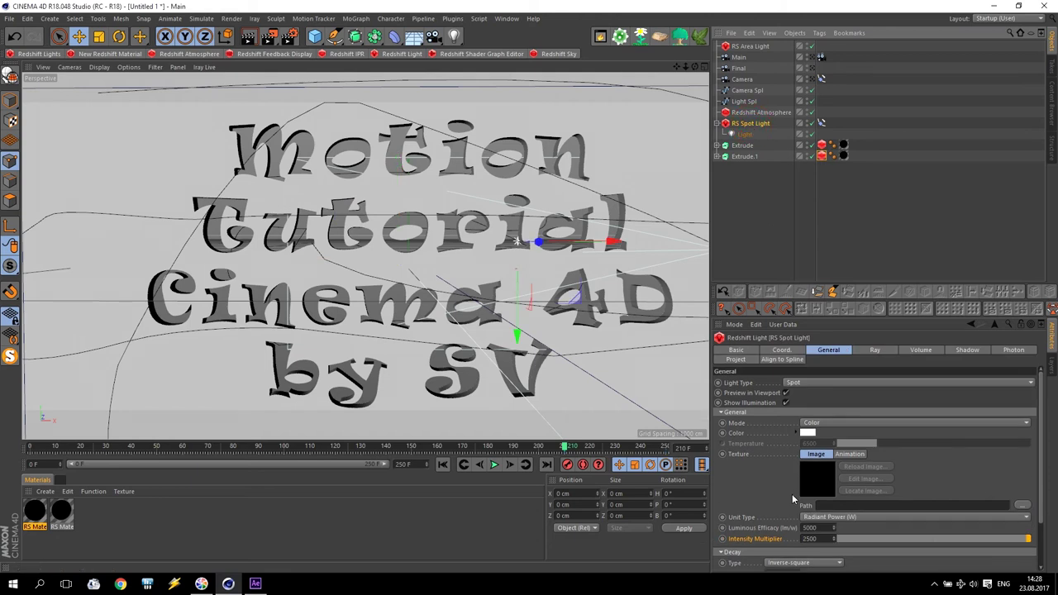
pyautogui.click(724, 533)
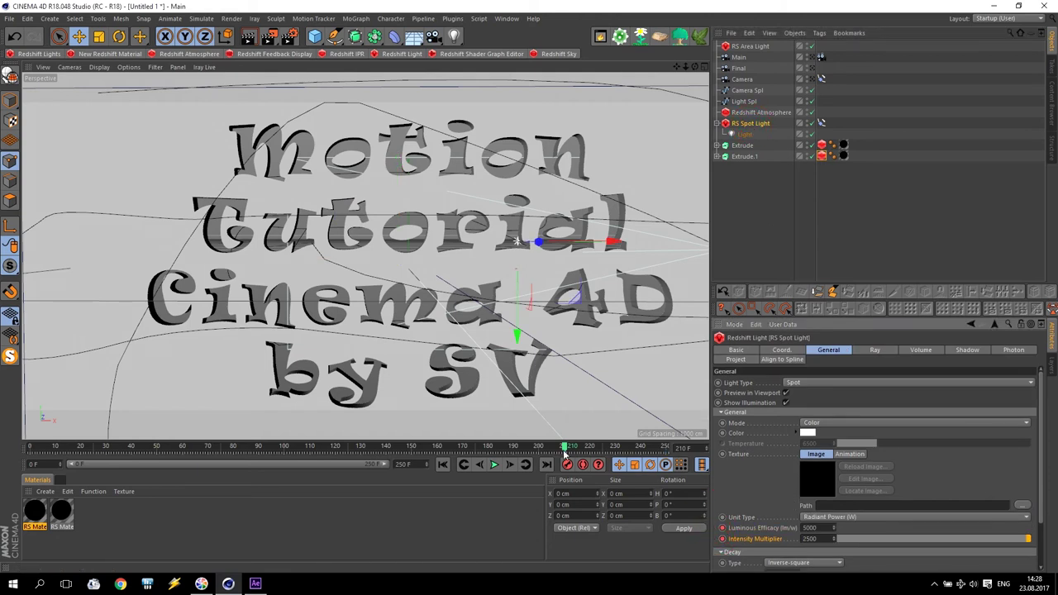
# Keyframe the spot light's luminous efficacy and intensity multiplier at 0 on frame 240
pyautogui.moveTo(567, 447); pyautogui.dragTo(642, 453)
pyautogui.click(825, 528)
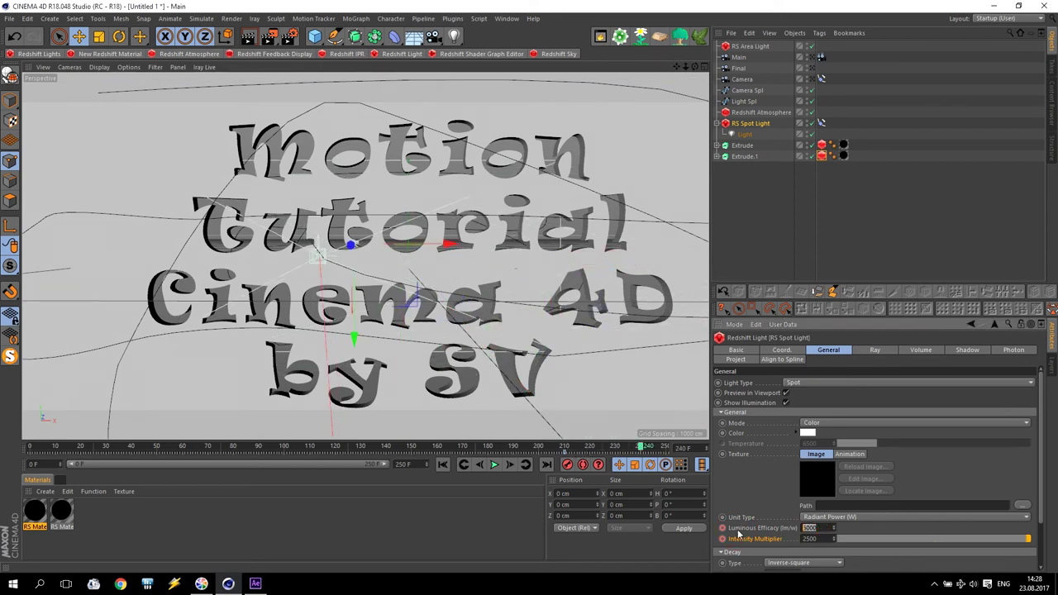
pyautogui.write('0')
pyautogui.press('Return')
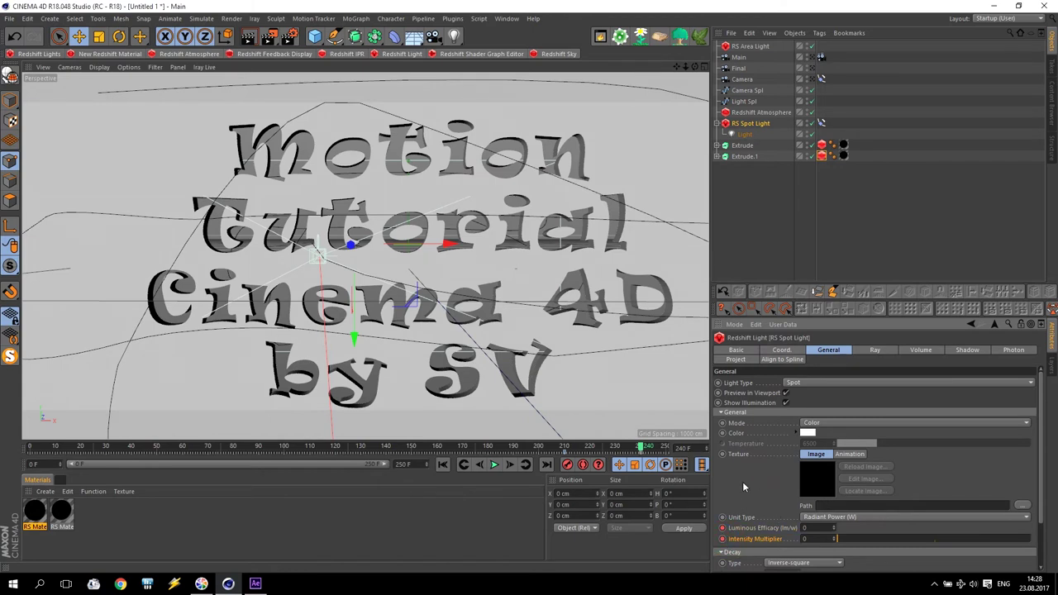
# Render the viewport at frames 244 and 227 to check the transition between the two lights
pyautogui.moveTo(642, 449); pyautogui.dragTo(652, 449)
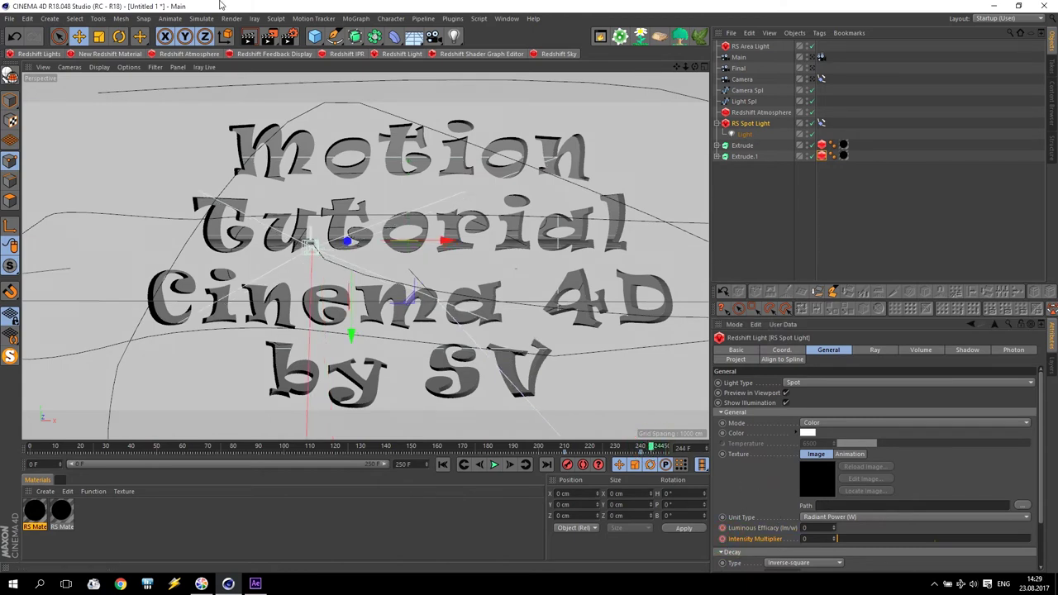
pyautogui.click(249, 38)
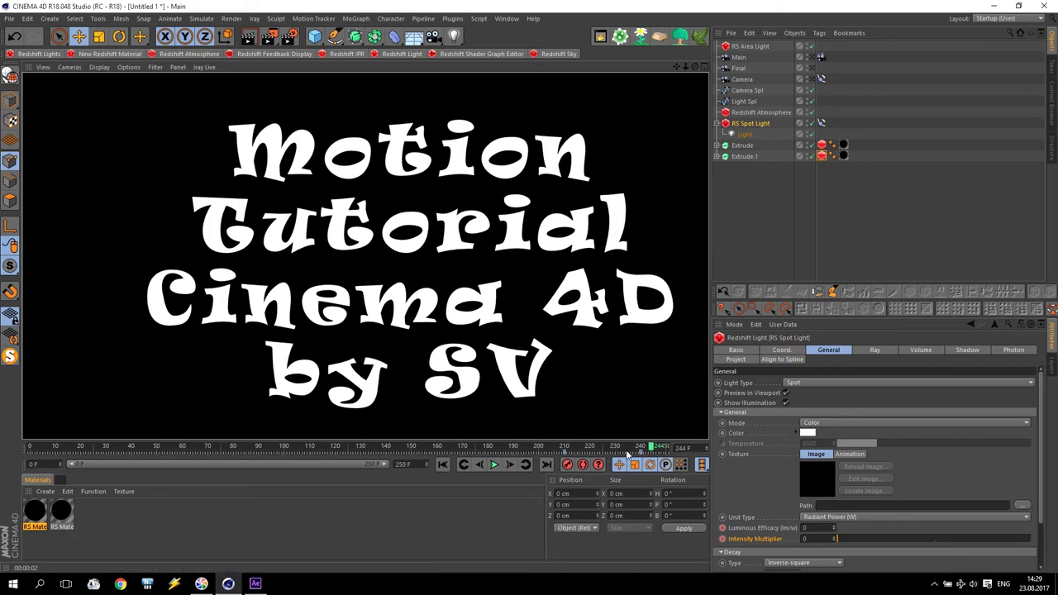
pyautogui.moveTo(650, 449); pyautogui.dragTo(609, 447)
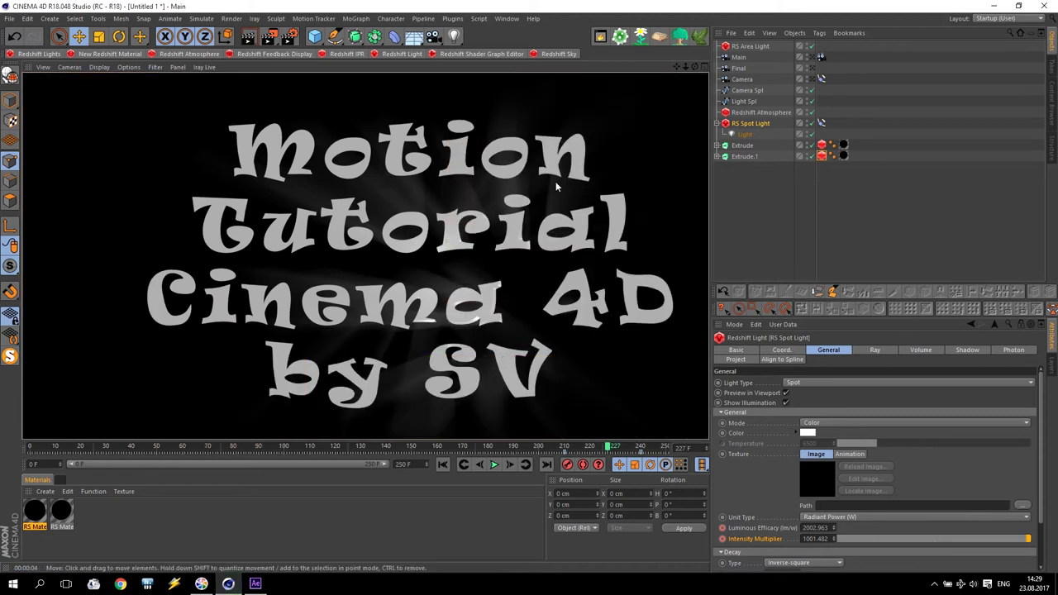
# View the scene through the Main camera, play the animation from the start and return to frame 0
pyautogui.click(738, 58)
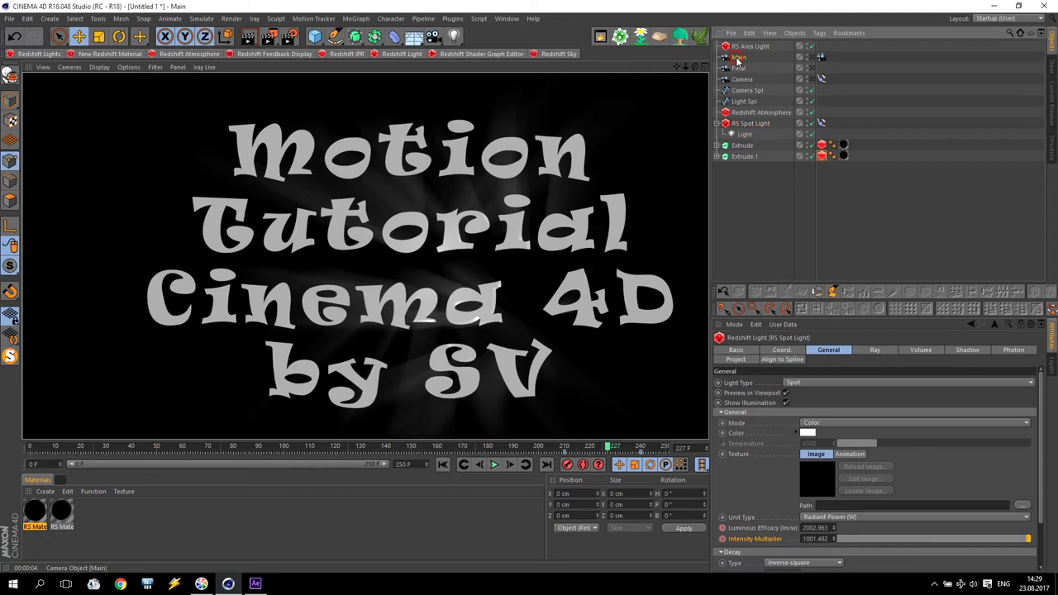
pyautogui.click(819, 58)
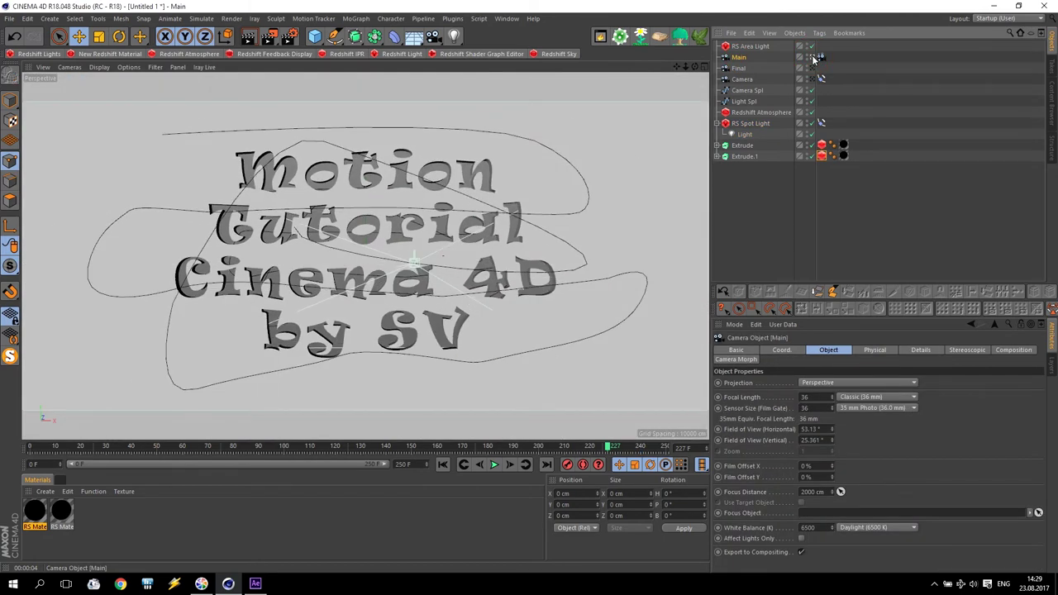
pyautogui.click(442, 463)
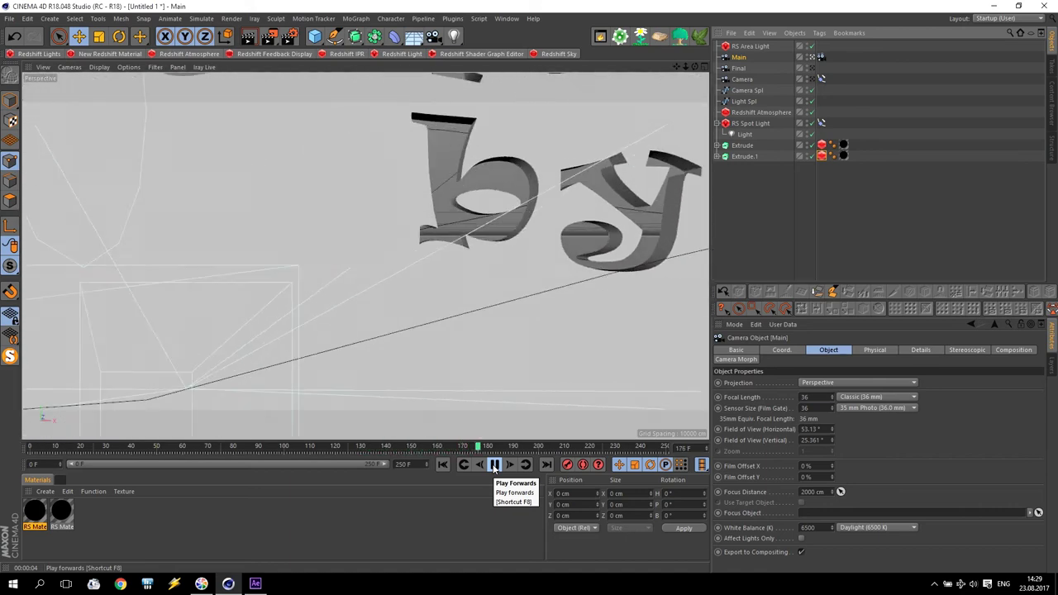
pyautogui.click(494, 465)
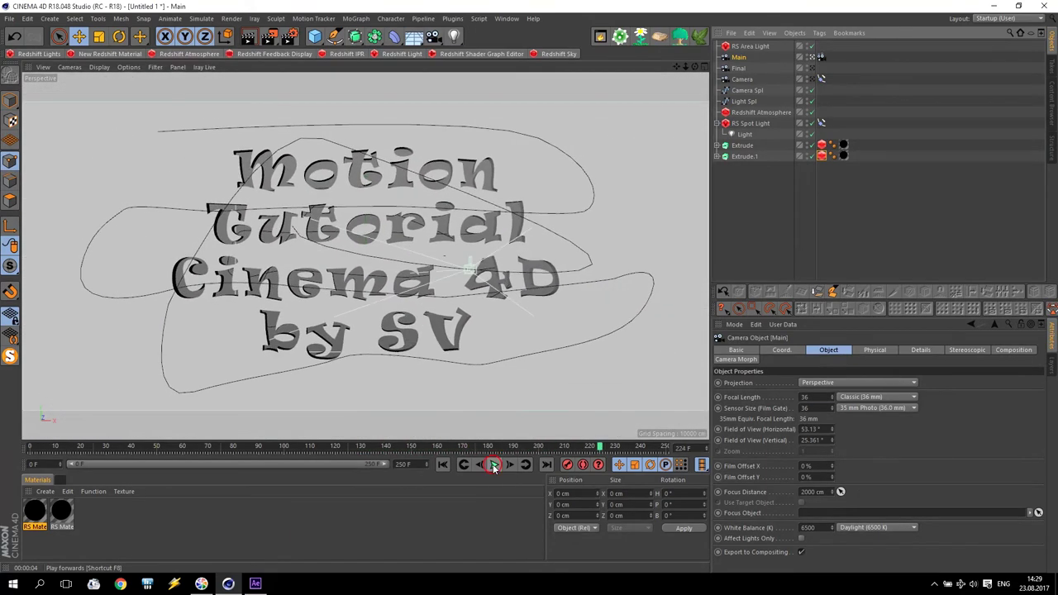
pyautogui.click(442, 466)
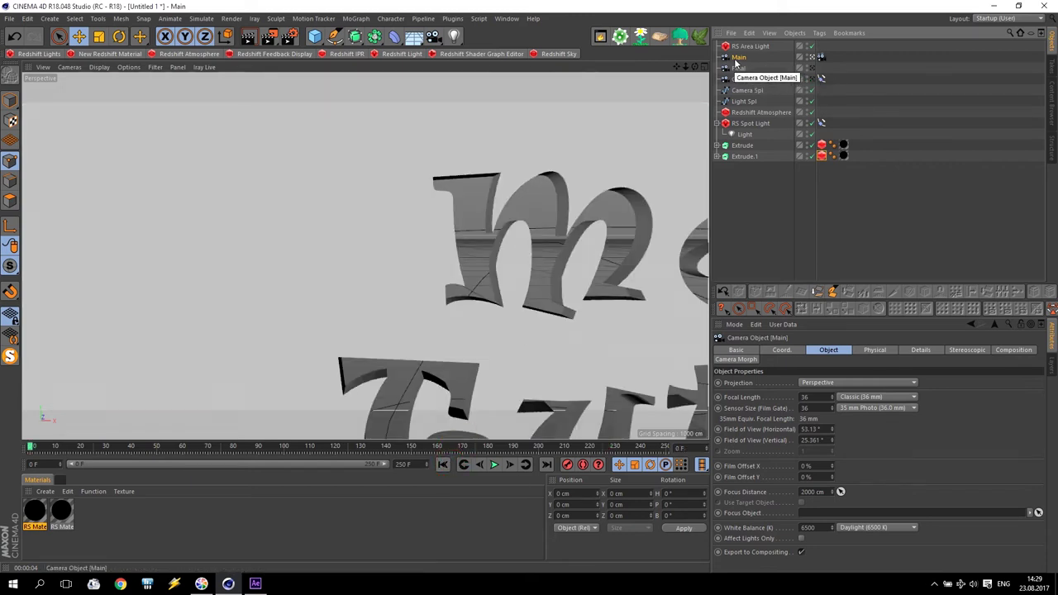
# Add a Vibrate tag to the Main camera and enable rotation with 10° amplitude on all axes and frequency 0.5
pyautogui.click(819, 33)
pyautogui.moveTo(847, 50)
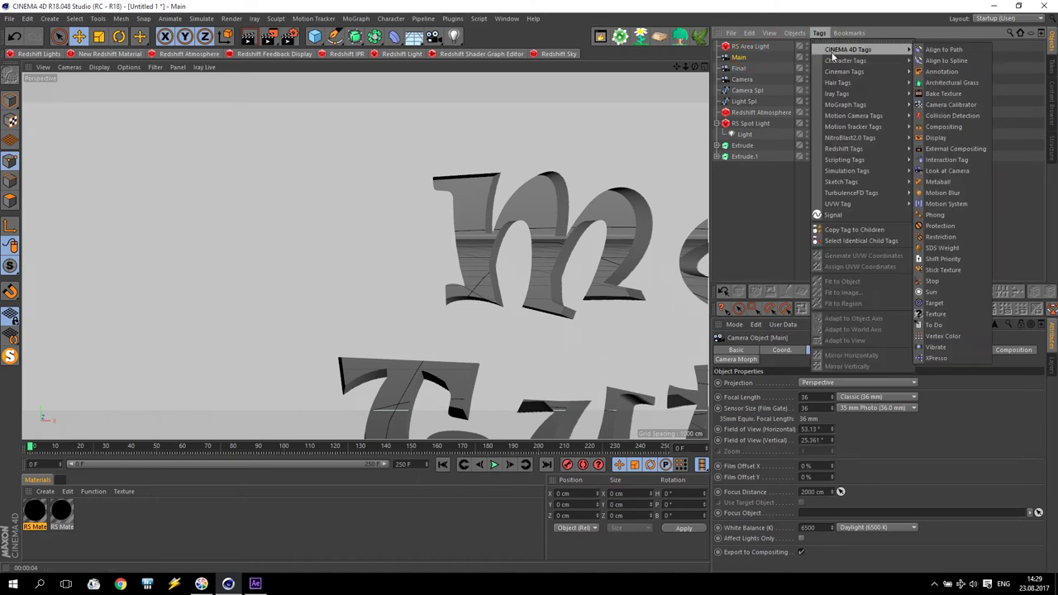
pyautogui.click(934, 347)
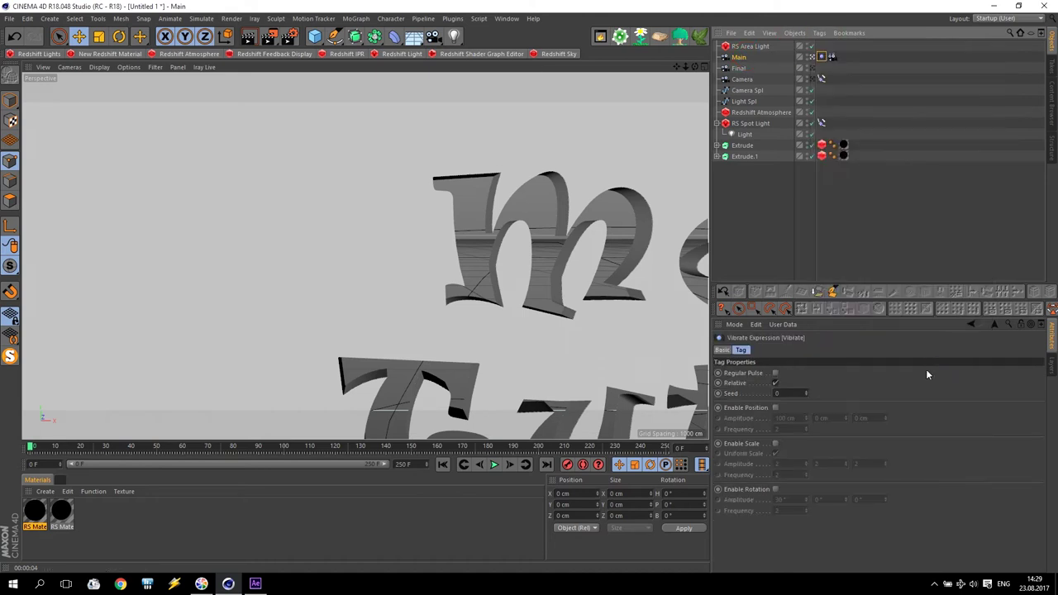
pyautogui.click(776, 490)
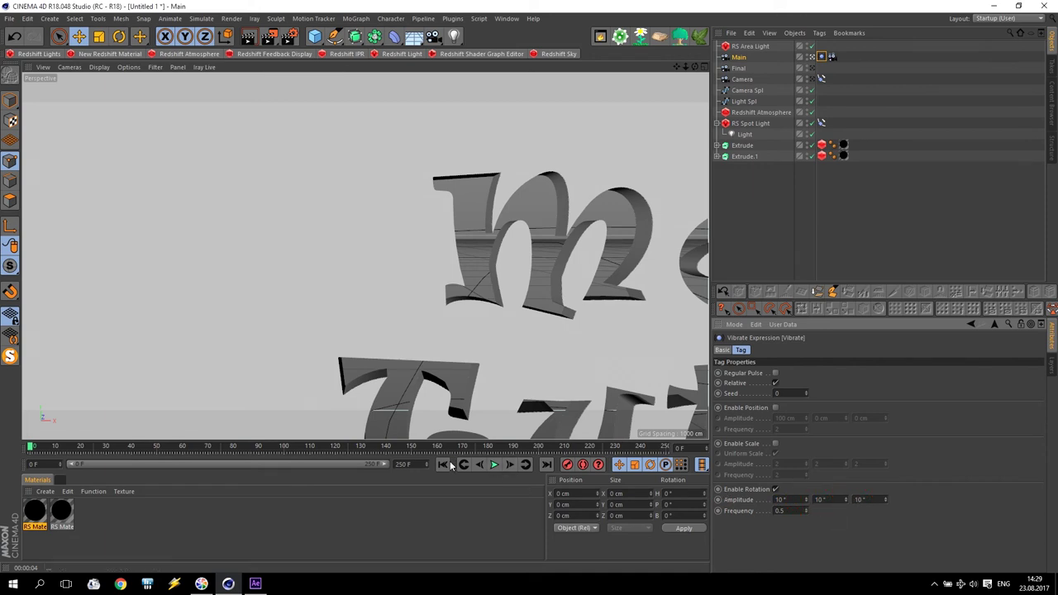
# Preview the camera shake, set the rotation amplitude to 50° on all three axes and replay from the start
pyautogui.click(494, 465)
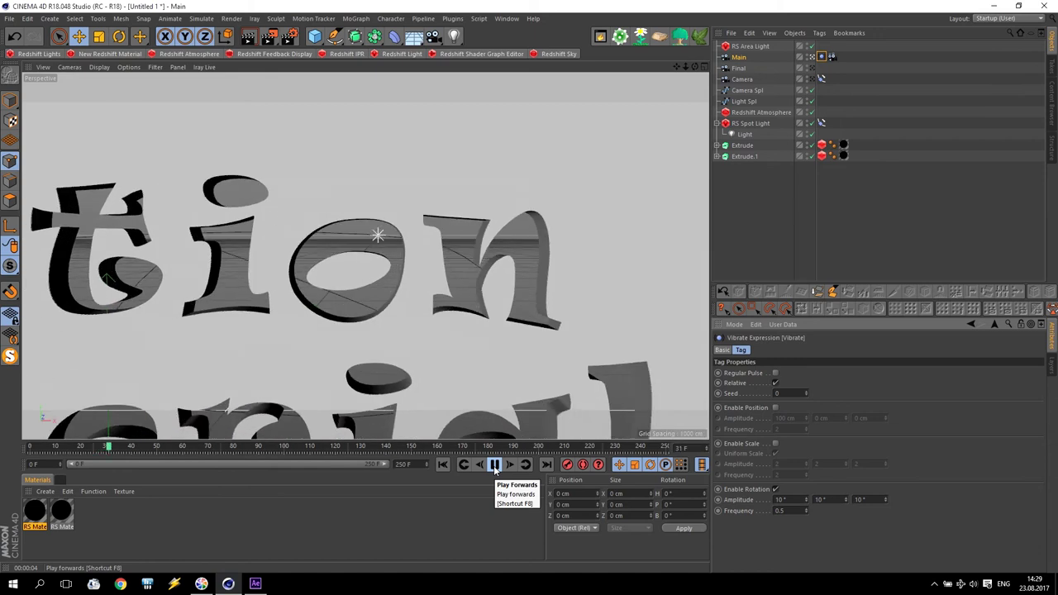
pyautogui.click(494, 466)
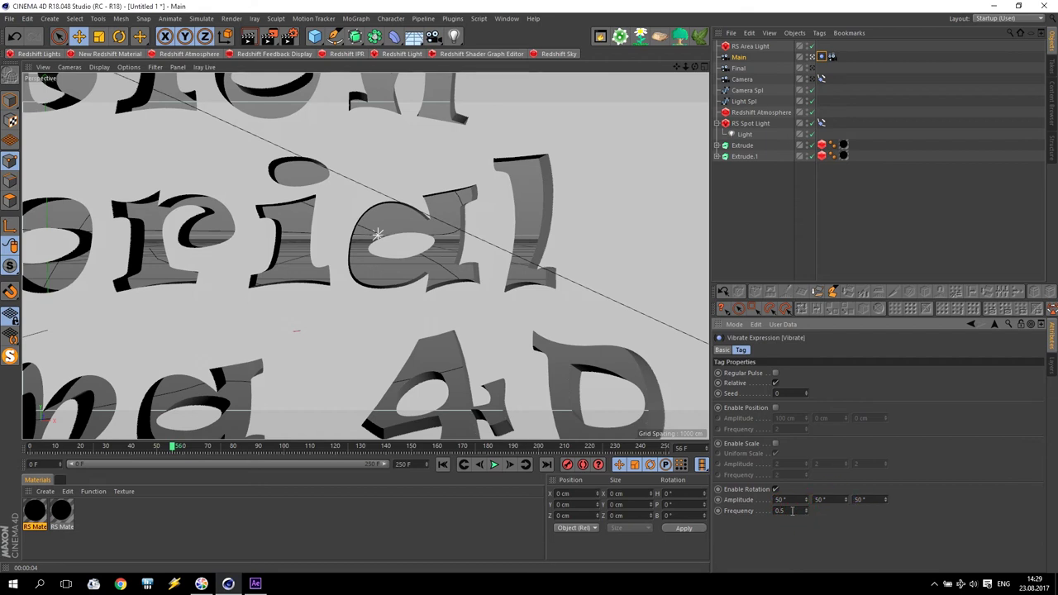
pyautogui.click(463, 466)
pyautogui.click(494, 464)
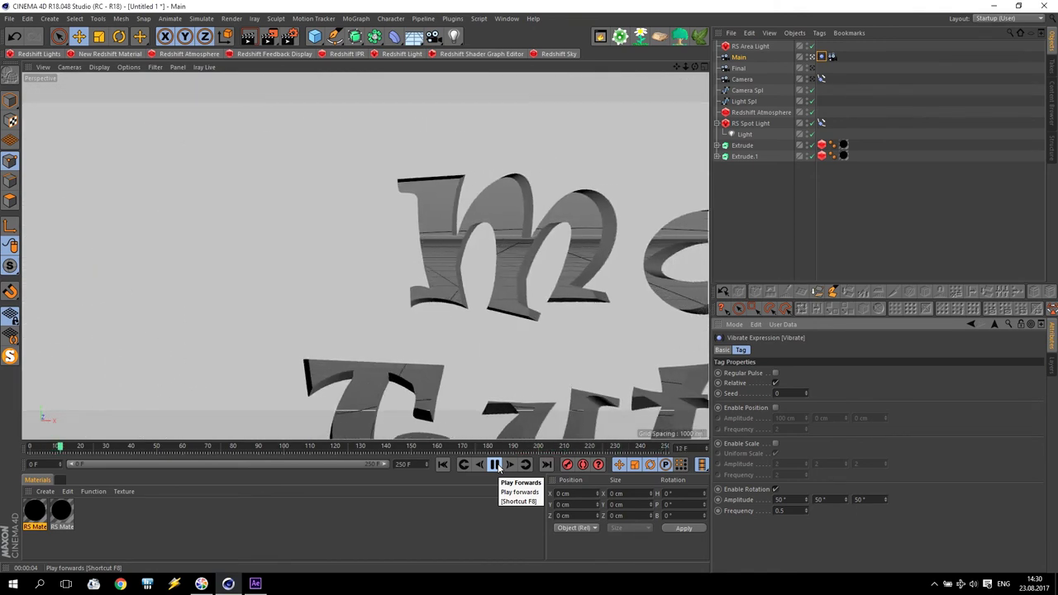
# Move the Vibrate tag from the Main camera to the Camera object and play the animation to check the shake
pyautogui.click(496, 467)
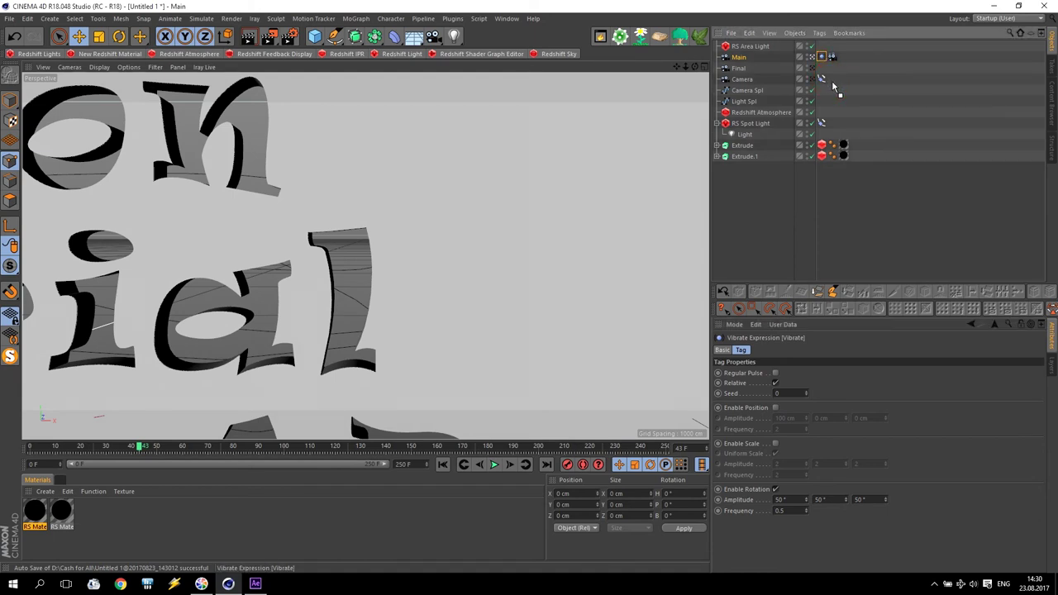
pyautogui.click(495, 464)
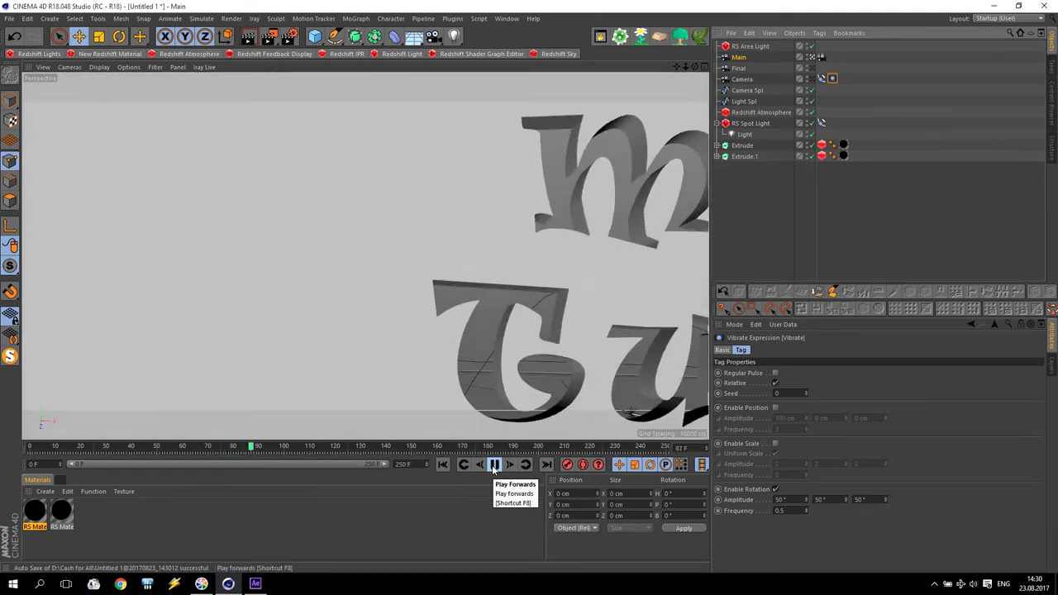
pyautogui.click(494, 466)
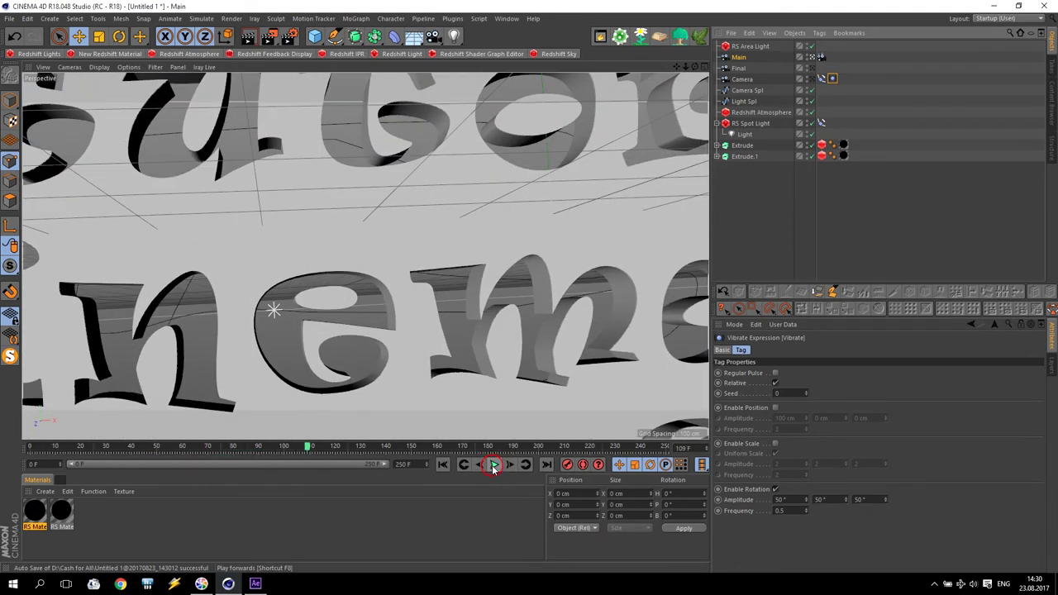
# Set the Camera's Vibrate rotation amplitude to 15° on all three axes and frequency to 0.2, and replay from the start
pyautogui.click(821, 57)
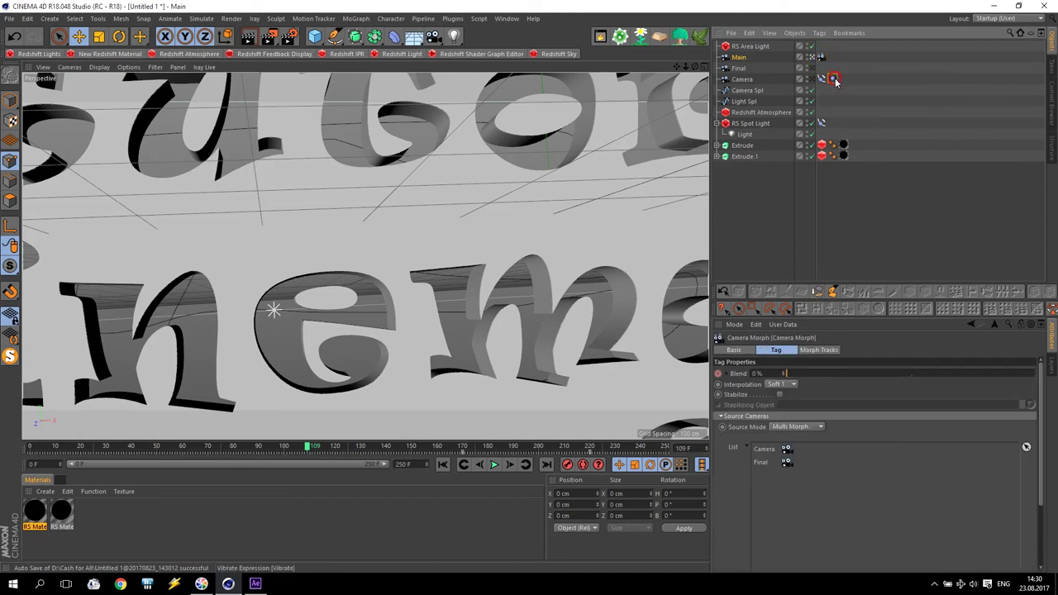
pyautogui.click(832, 78)
pyautogui.click(796, 499)
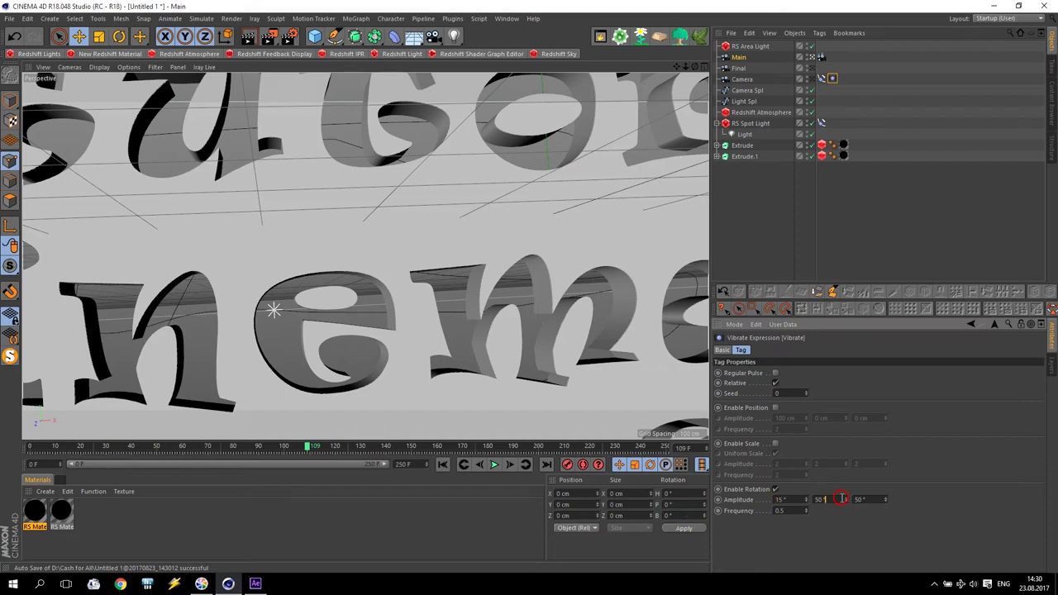
pyautogui.press('Return')
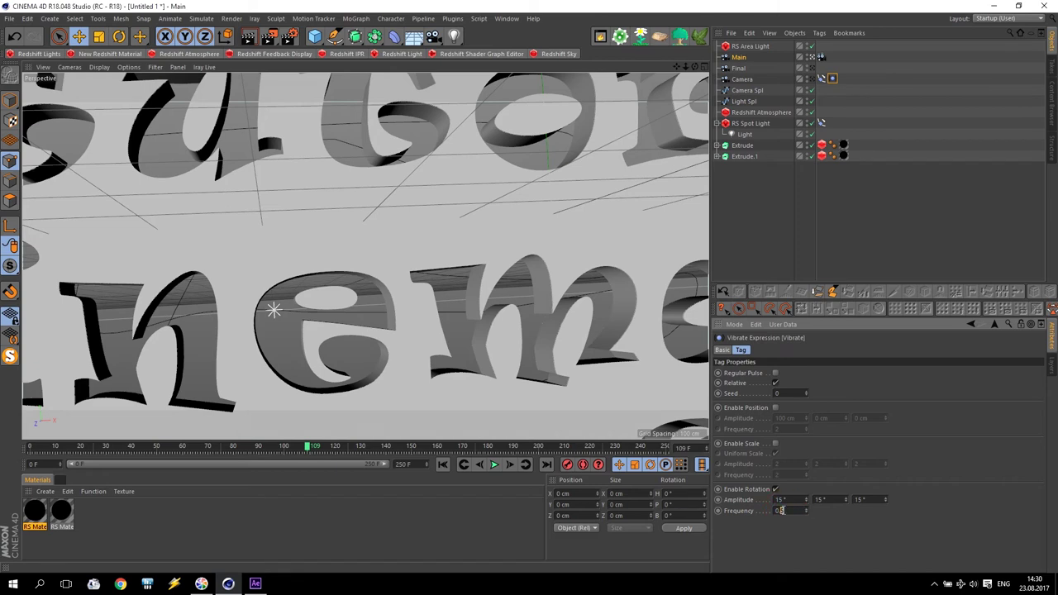
pyautogui.click(443, 465)
pyautogui.click(495, 464)
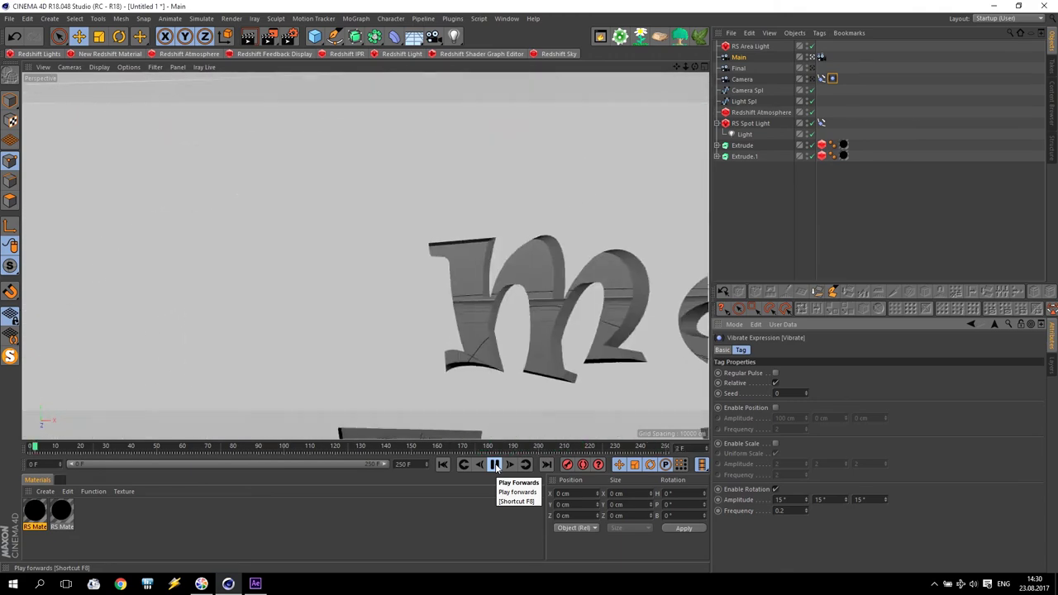
pyautogui.click(496, 466)
pyautogui.hotkey('shift', 'f')
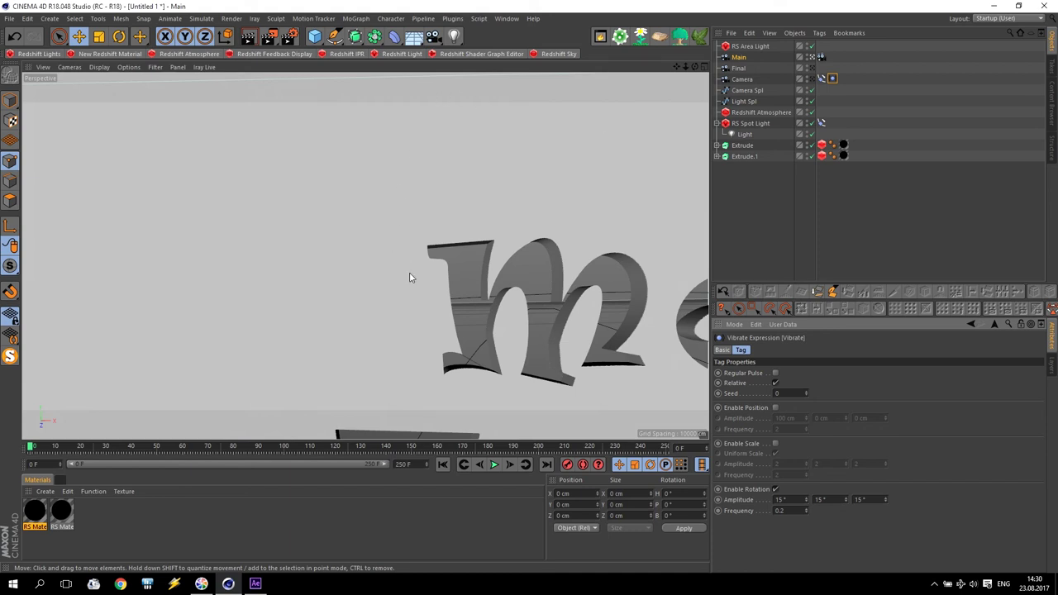
# Glance over the render settings and render frame 0 to the Picture Viewer as a test
pyautogui.click(289, 36)
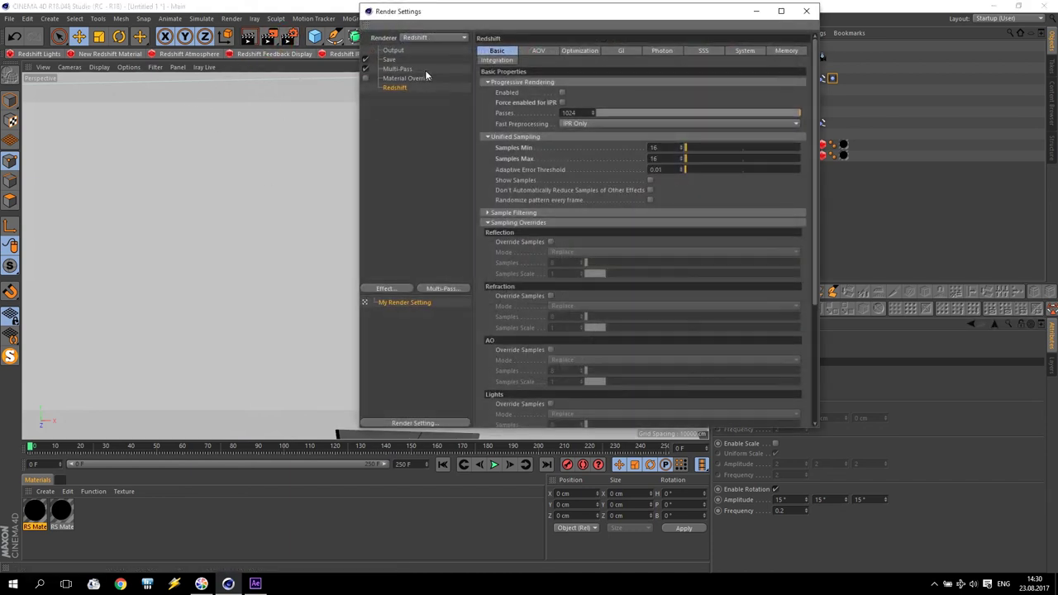
pyautogui.click(806, 10)
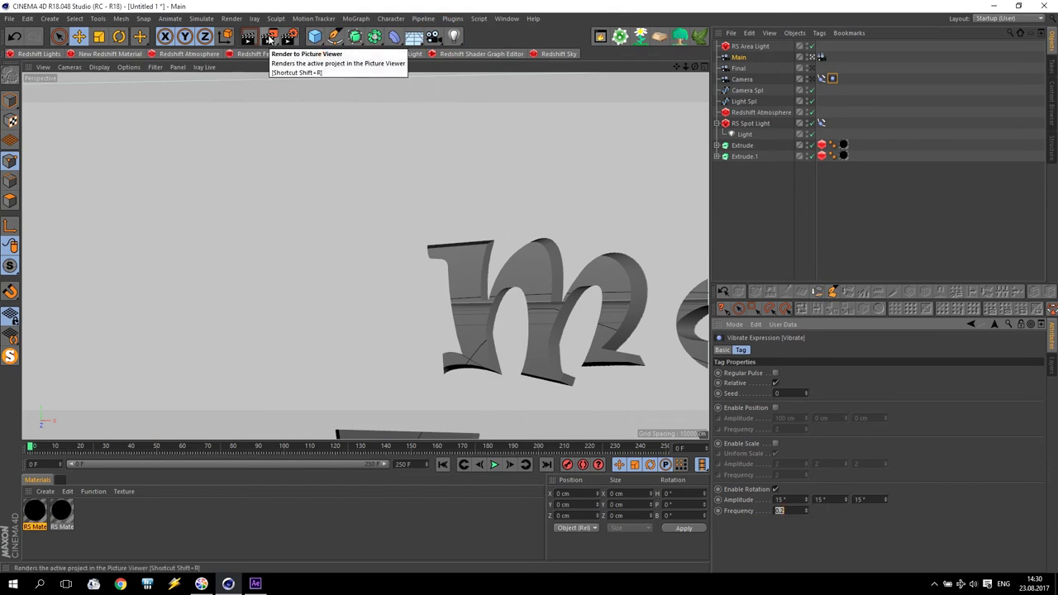
pyautogui.click(268, 39)
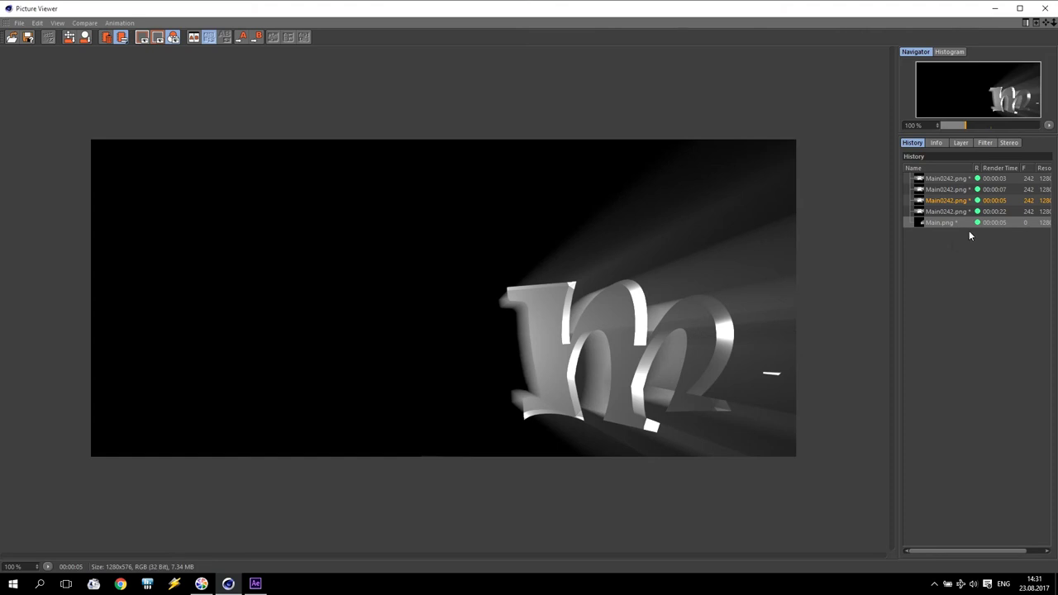
pyautogui.click(1045, 8)
# Set the output frame range to All Frames and render the animation to the Picture Viewer
pyautogui.click(291, 36)
pyautogui.click(394, 52)
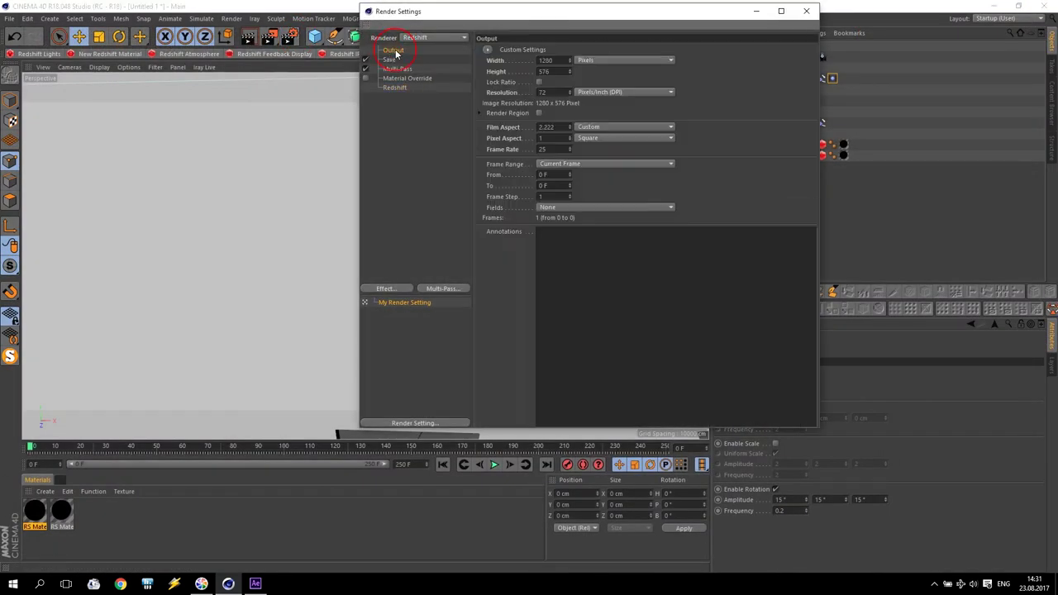
pyautogui.click(562, 164)
pyautogui.click(567, 198)
pyautogui.click(806, 10)
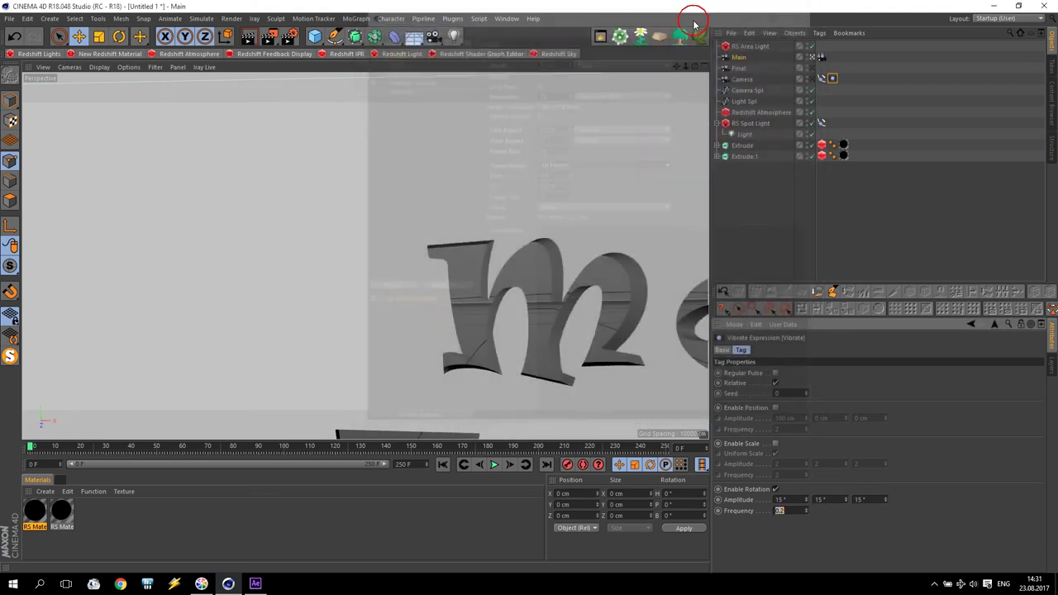
pyautogui.click(270, 36)
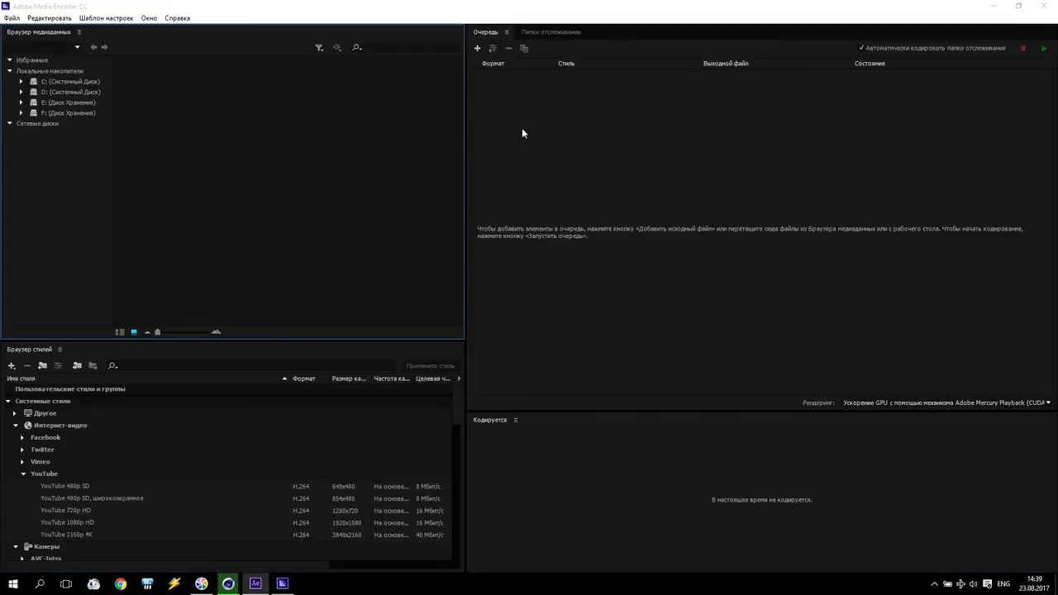
# Return to Cinema 4D and check the rendered sequence's frames and total render time in the Picture Viewer history
pyautogui.click(229, 584)
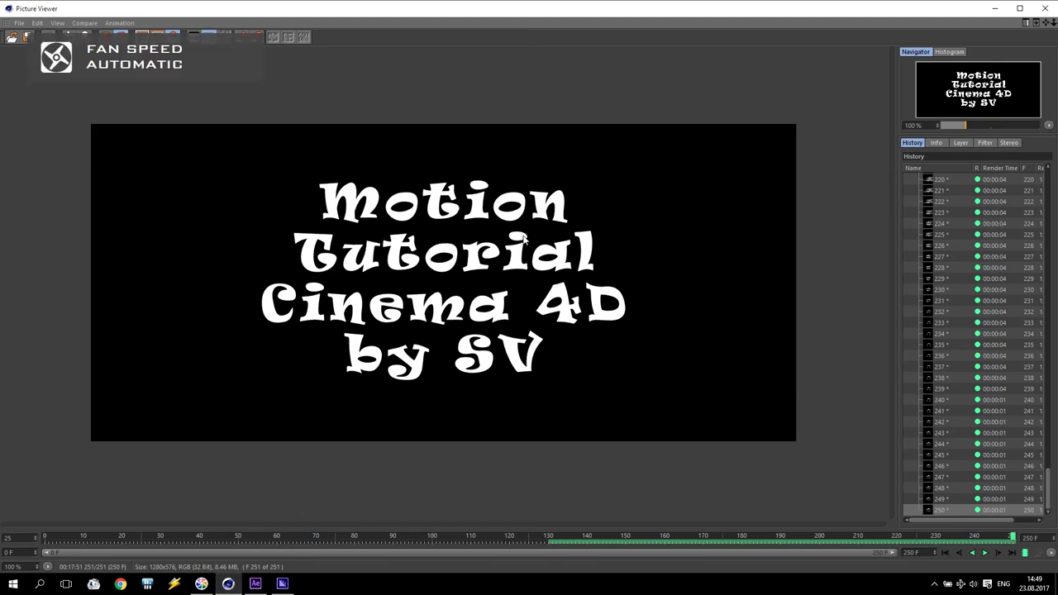
pyautogui.moveTo(1049, 496); pyautogui.dragTo(1048, 199)
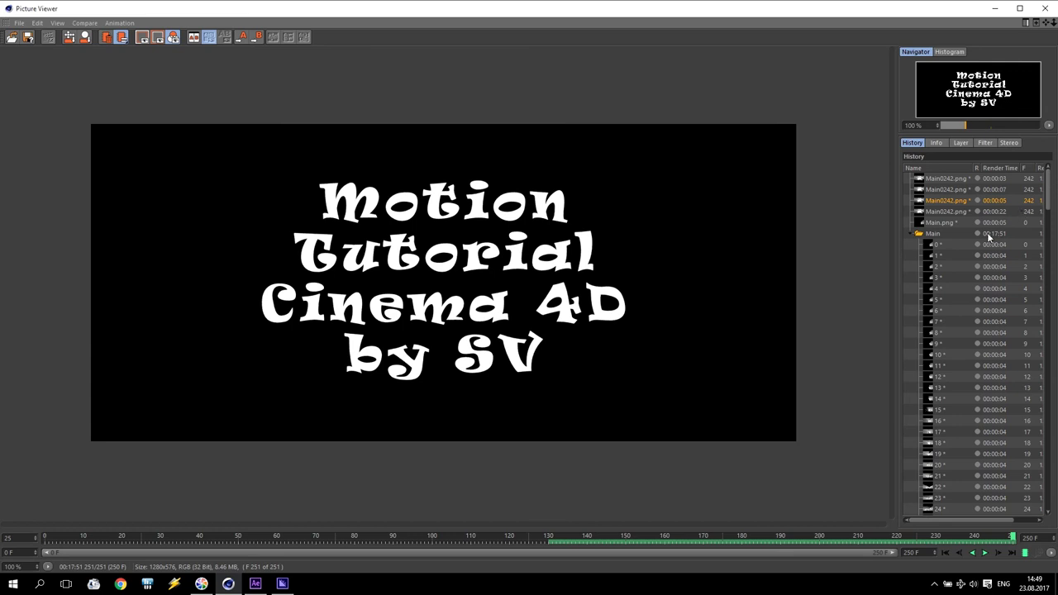
pyautogui.click(998, 12)
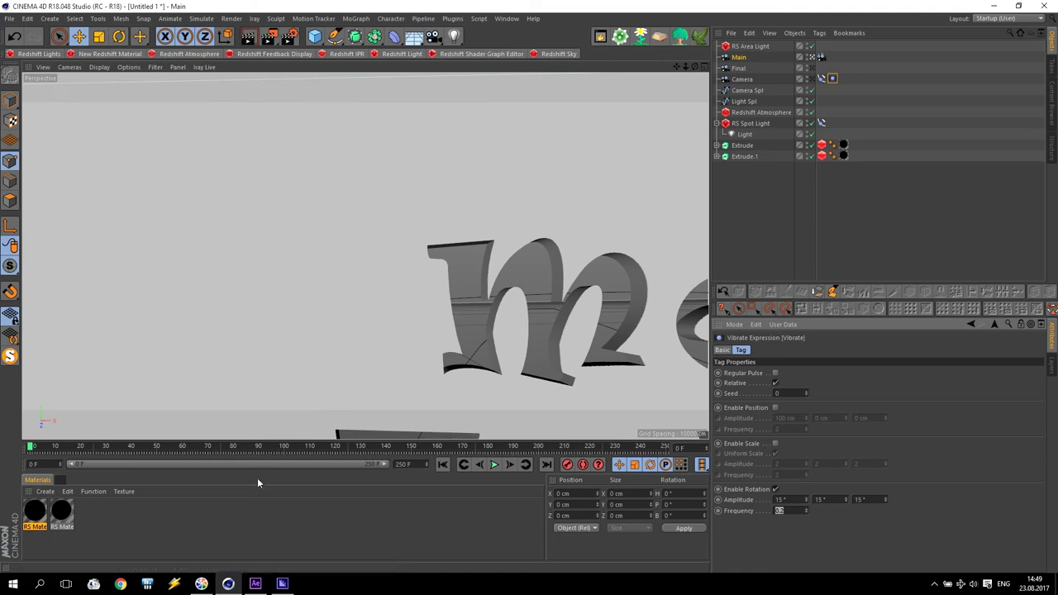
# Switch to After Effects and import the Cinema 4D composition file Main.aec from the Optical Flares Titles folder on the Desktop
pyautogui.click(256, 584)
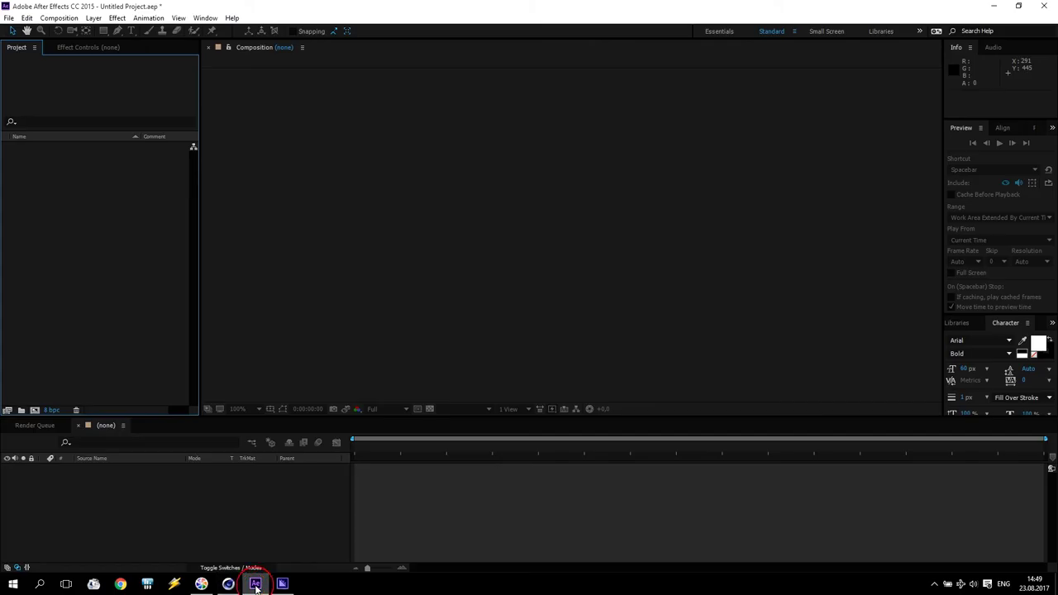
pyautogui.doubleClick(38, 180)
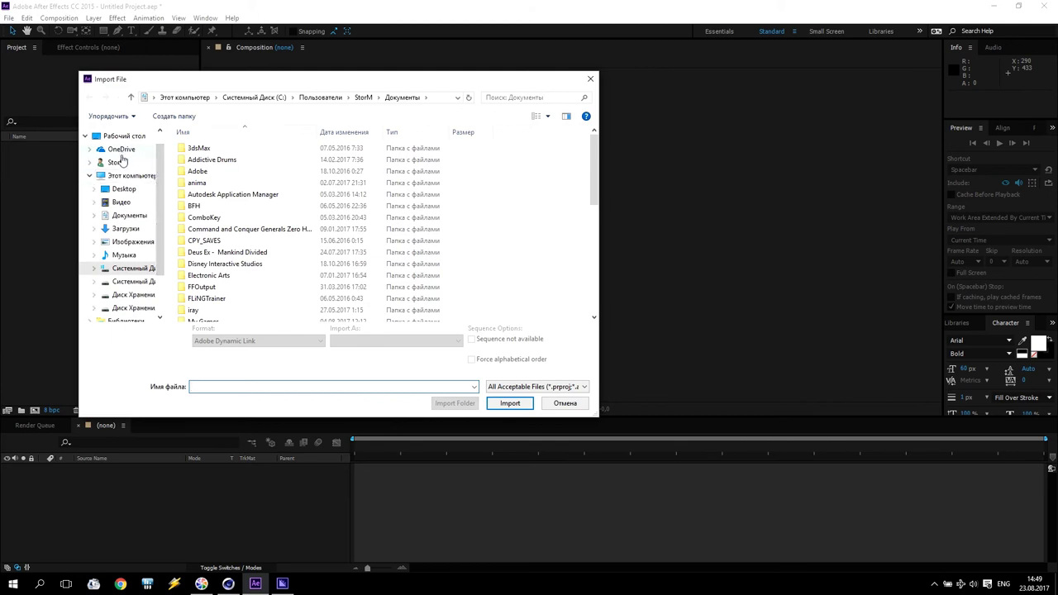
pyautogui.click(123, 189)
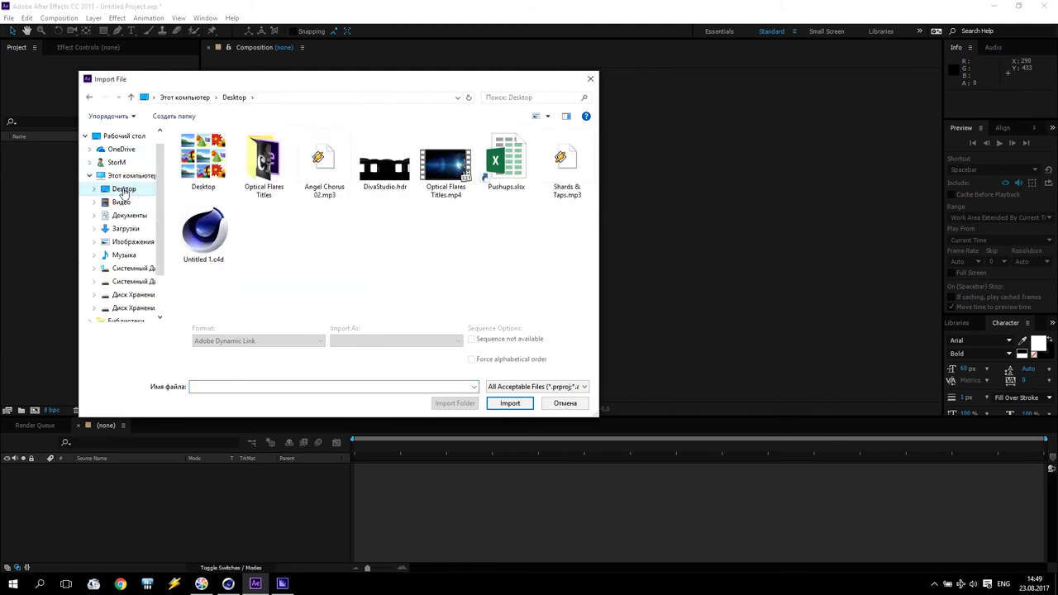
pyautogui.doubleClick(262, 163)
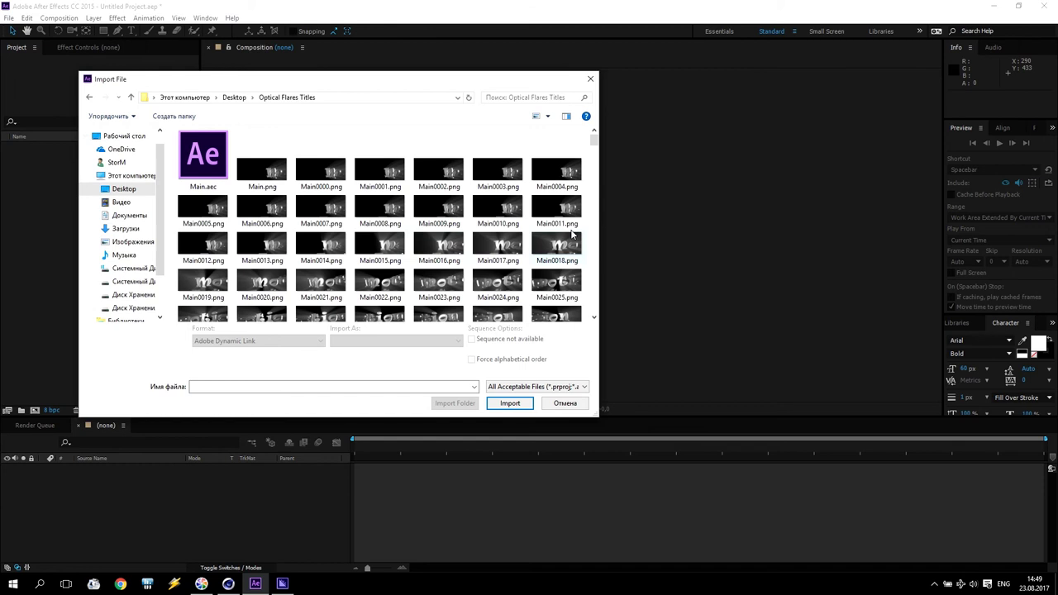
pyautogui.moveTo(595, 146)
pyautogui.mouseDown()
pyautogui.moveTo(603, 341)
pyautogui.moveTo(604, 152)
pyautogui.moveTo(592, 139)
pyautogui.mouseUp()
pyautogui.click(212, 170)
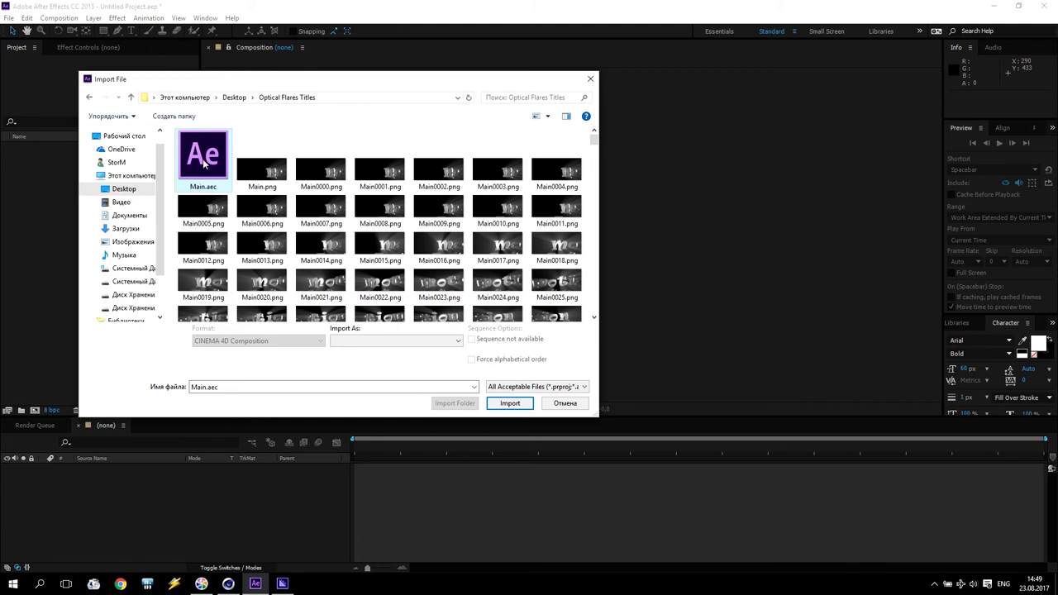
pyautogui.click(507, 404)
# Expand the imported Main and Special Passes folders, look over their footage and open the Main composition
pyautogui.click(6, 147)
pyautogui.click(5, 179)
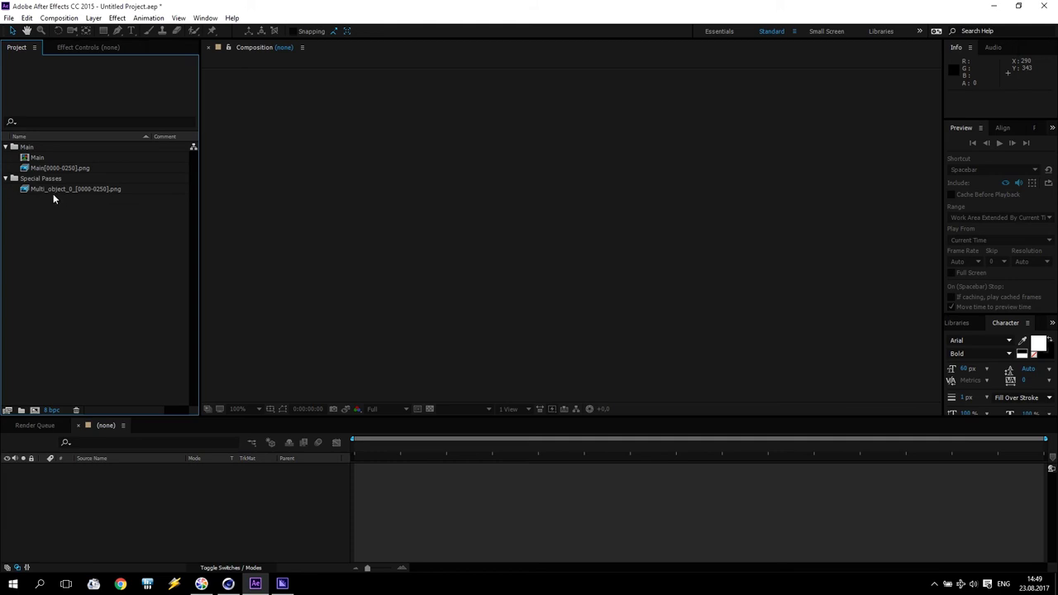
pyautogui.click(48, 190)
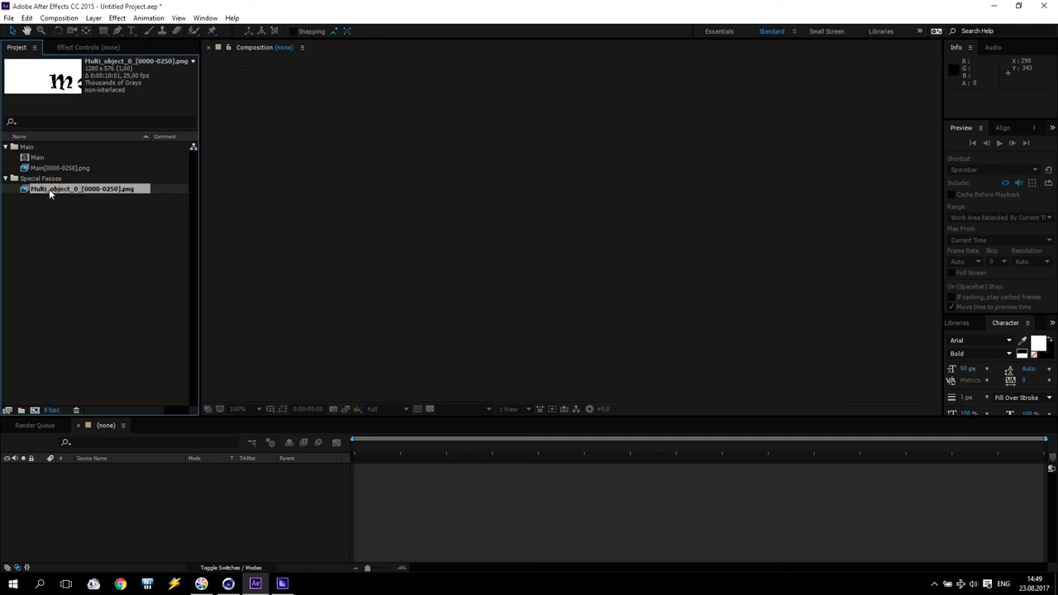
pyautogui.click(43, 169)
pyautogui.click(71, 238)
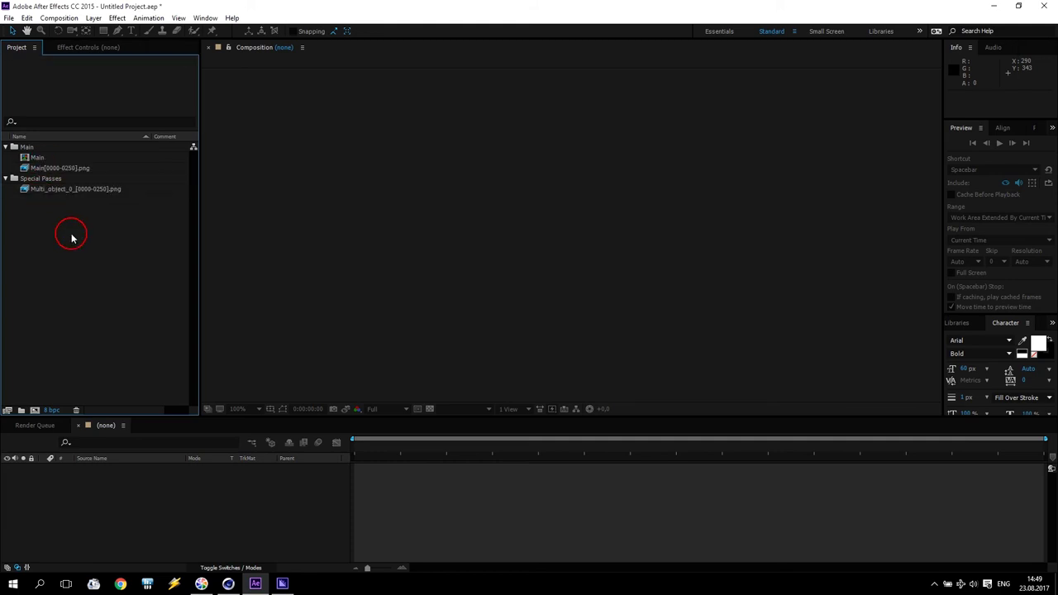
pyautogui.click(38, 157)
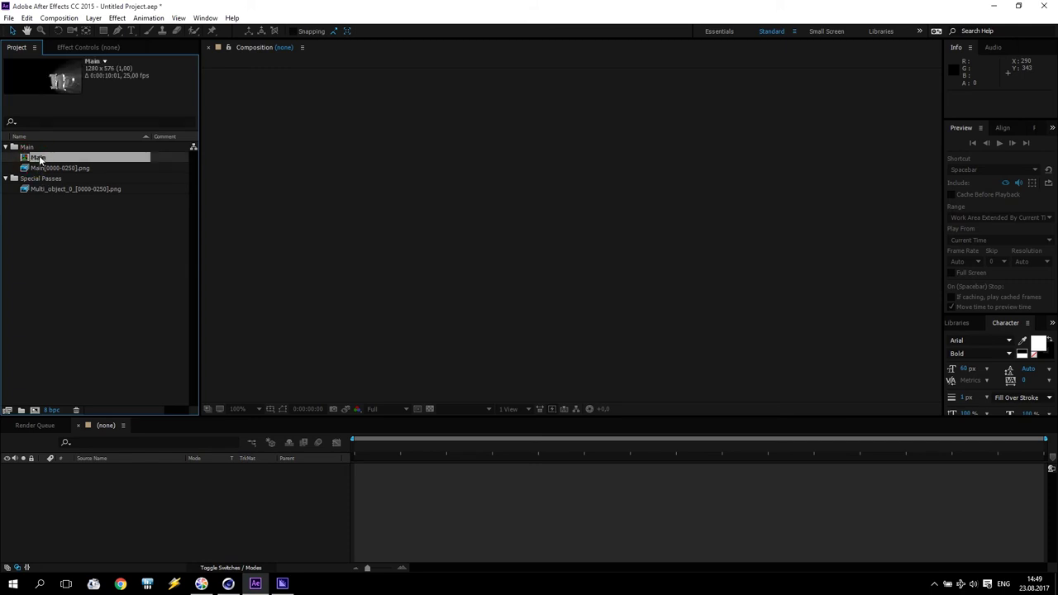
pyautogui.doubleClick(38, 158)
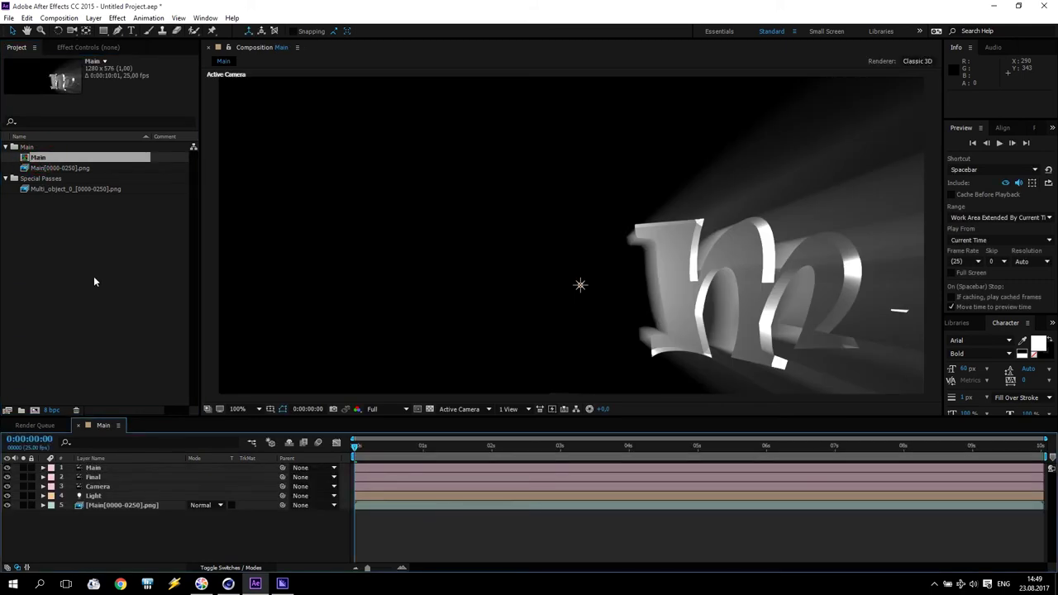
# Look through the composition's layers, delete the Final and Camera layers, and scrub the timeline with only the Main camera left
pyautogui.click(94, 496)
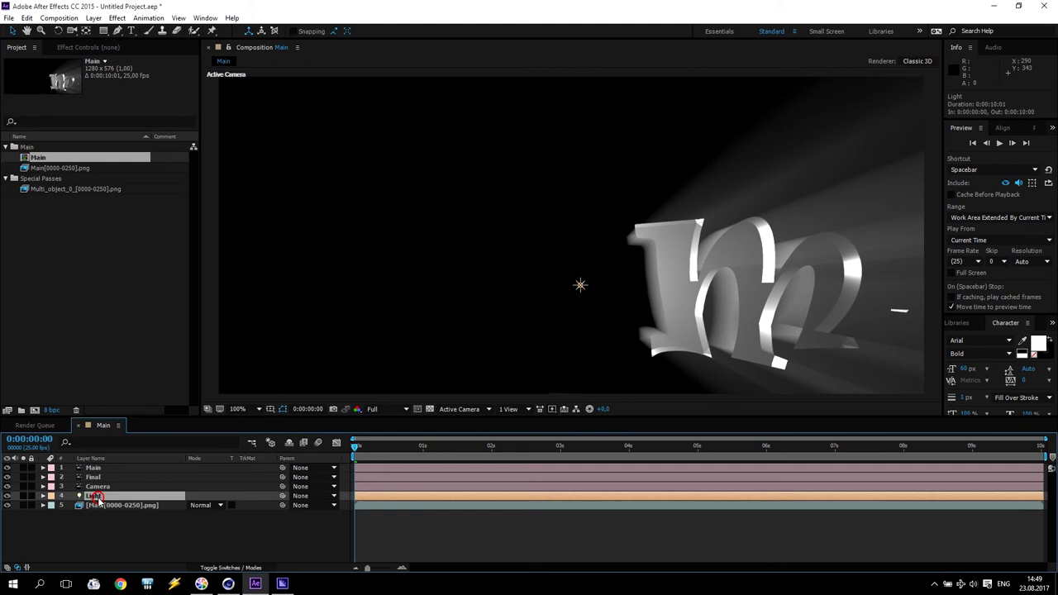
pyautogui.click(97, 486)
pyautogui.click(93, 477)
pyautogui.click(94, 468)
pyautogui.click(111, 524)
pyautogui.click(120, 506)
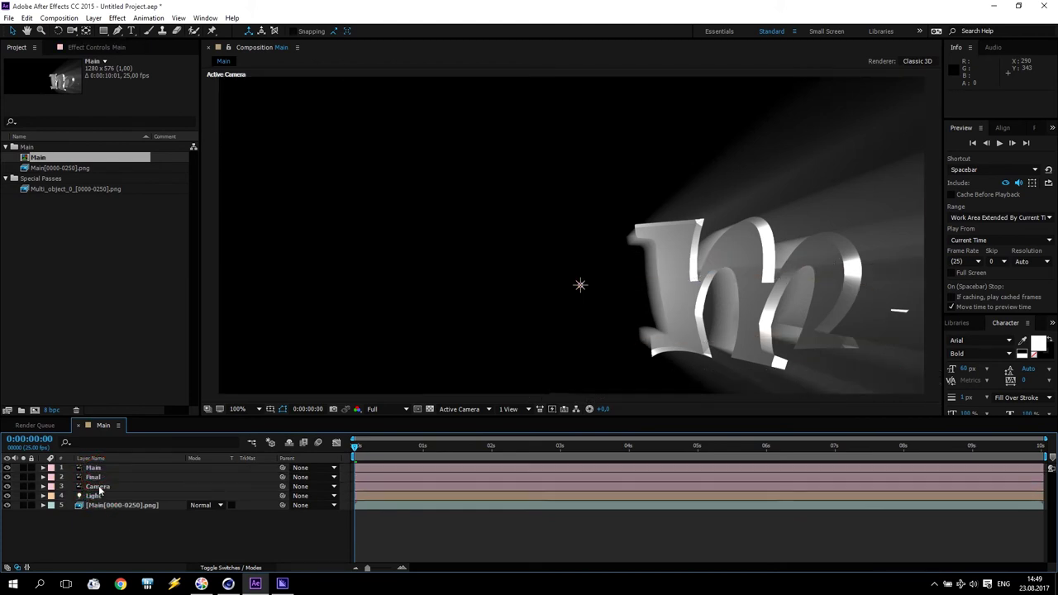
pyautogui.click(97, 486)
pyautogui.keyDown('ctrl'); pyautogui.click(93, 478); pyautogui.keyUp('ctrl')
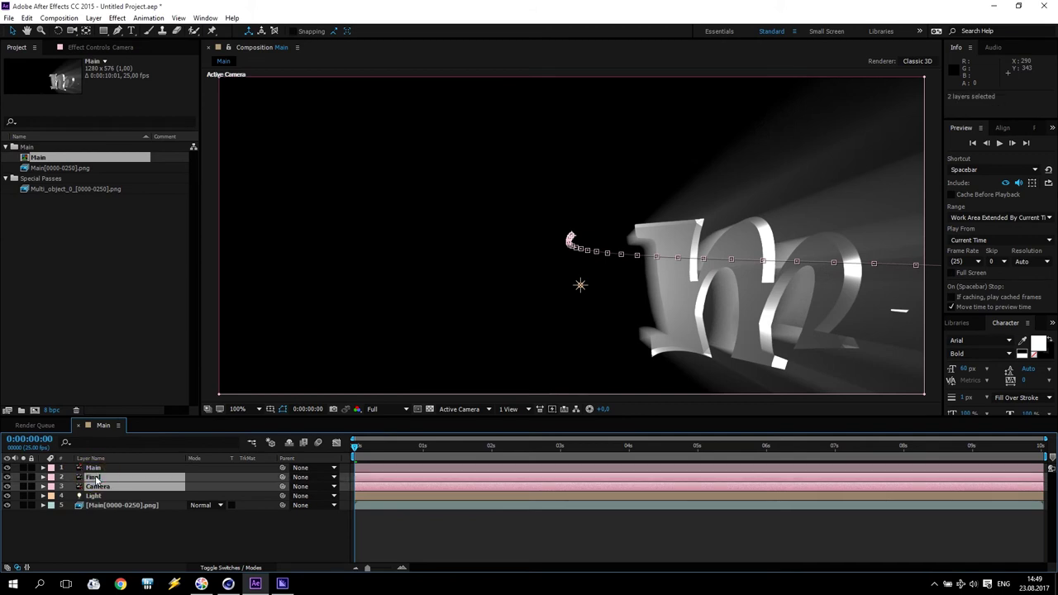
pyautogui.press('Delete')
pyautogui.click(93, 468)
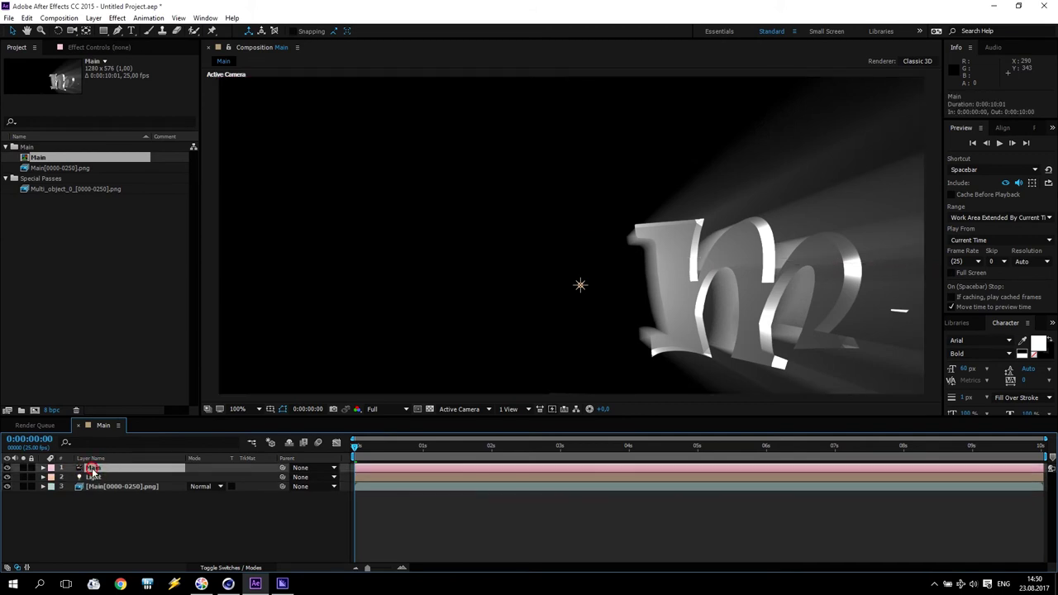
pyautogui.moveTo(358, 447)
pyautogui.mouseDown()
pyautogui.moveTo(868, 459)
pyautogui.moveTo(342, 457)
pyautogui.mouseUp()
# Remove the Light layer's Intensity keyframes, set its Intensity to 100%, dismiss the warning and collapse the layer
pyautogui.click(95, 478)
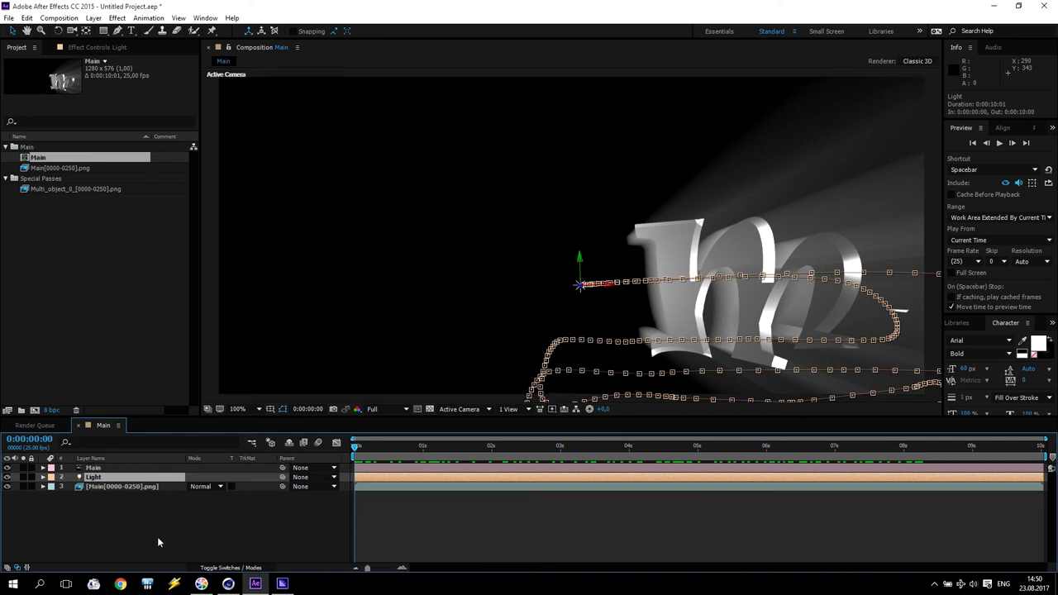
pyautogui.press('u')
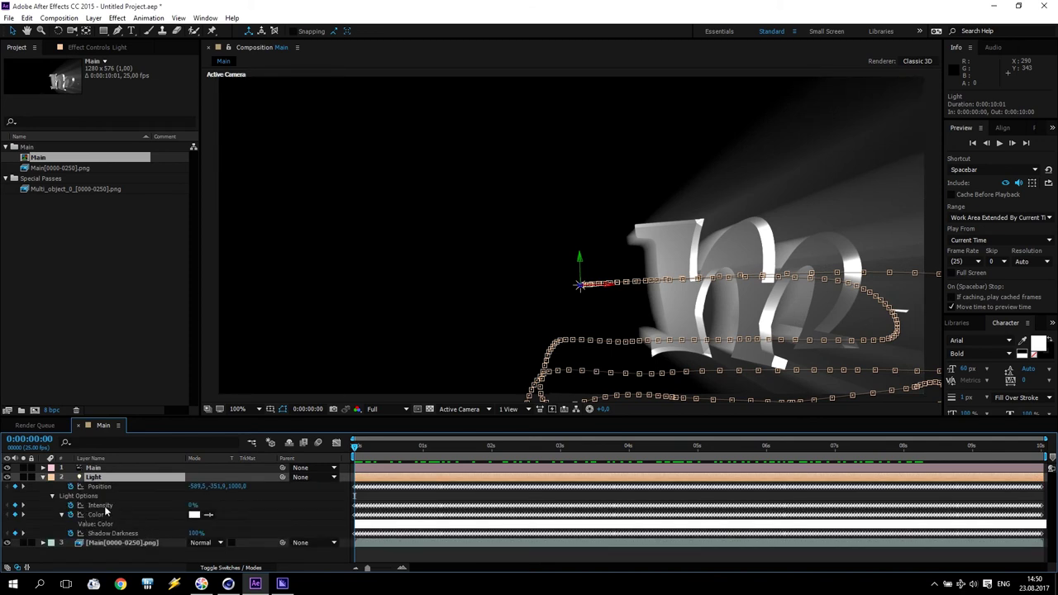
pyautogui.click(70, 506)
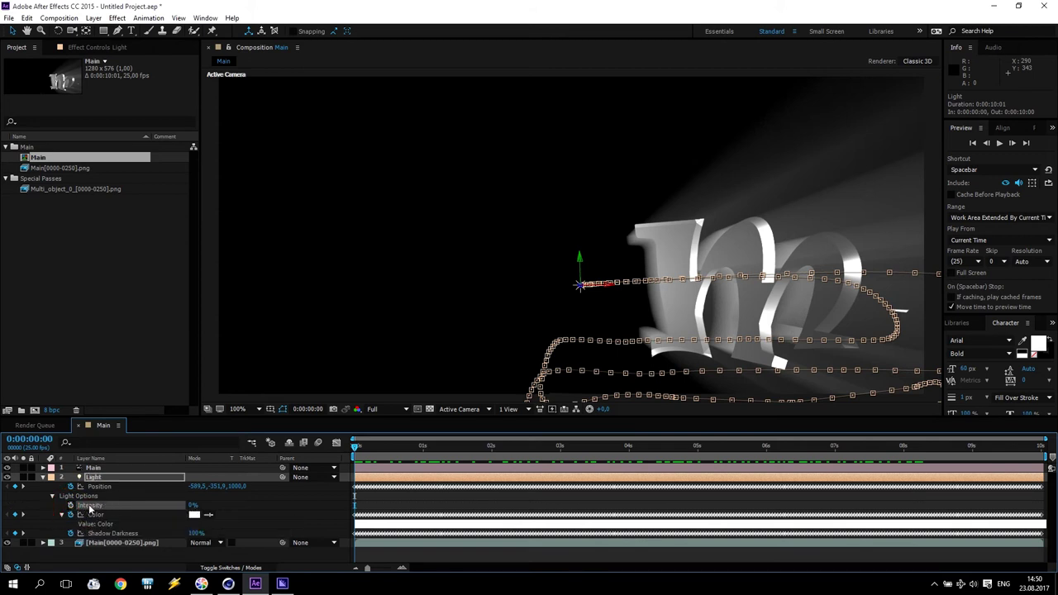
pyautogui.click(192, 505)
pyautogui.write('100')
pyautogui.press('Return')
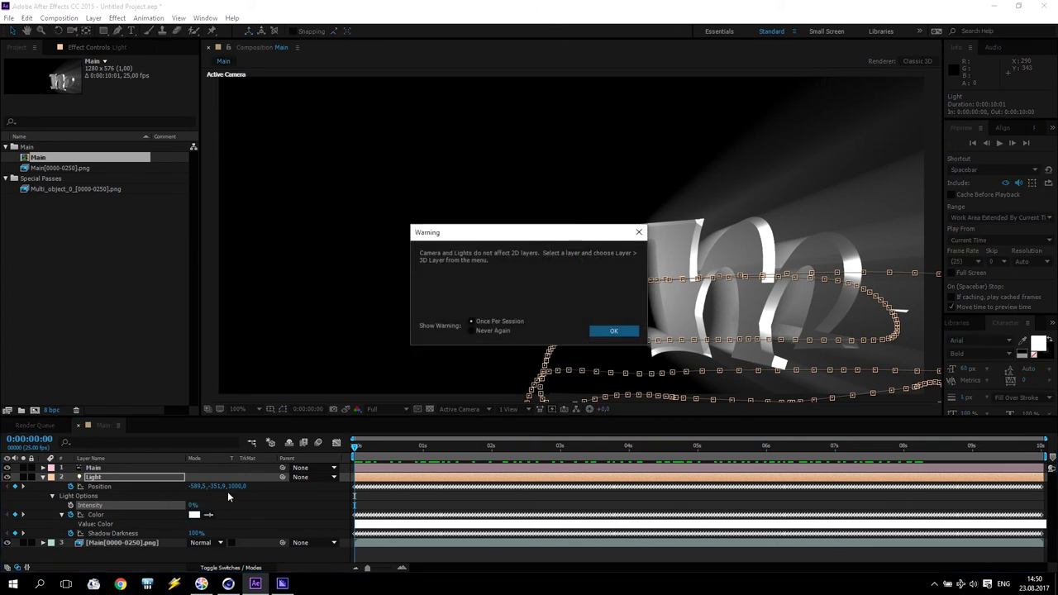
pyautogui.click(635, 233)
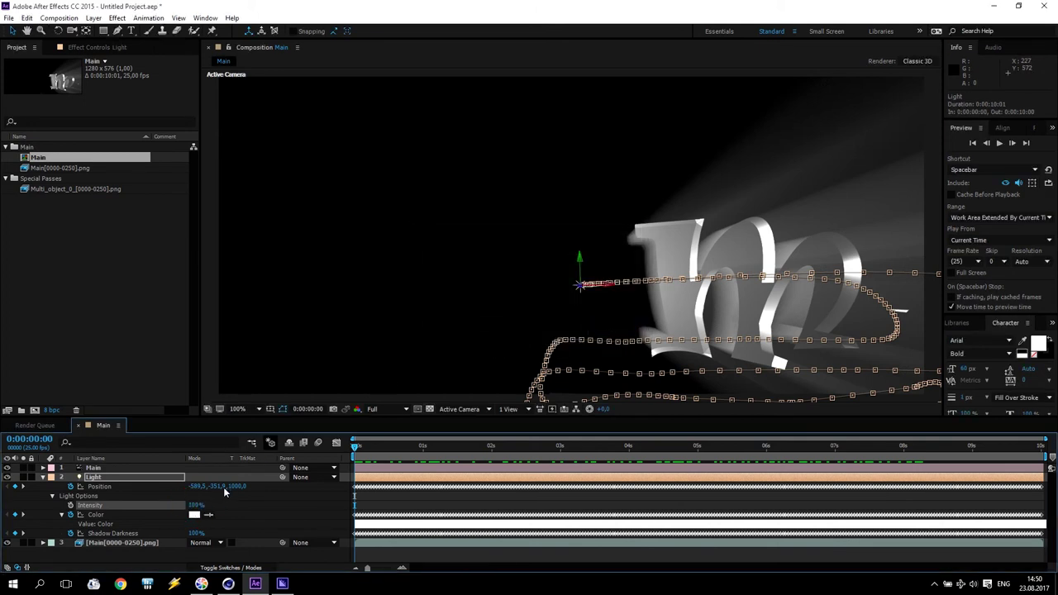
pyautogui.click(43, 478)
pyautogui.click(91, 513)
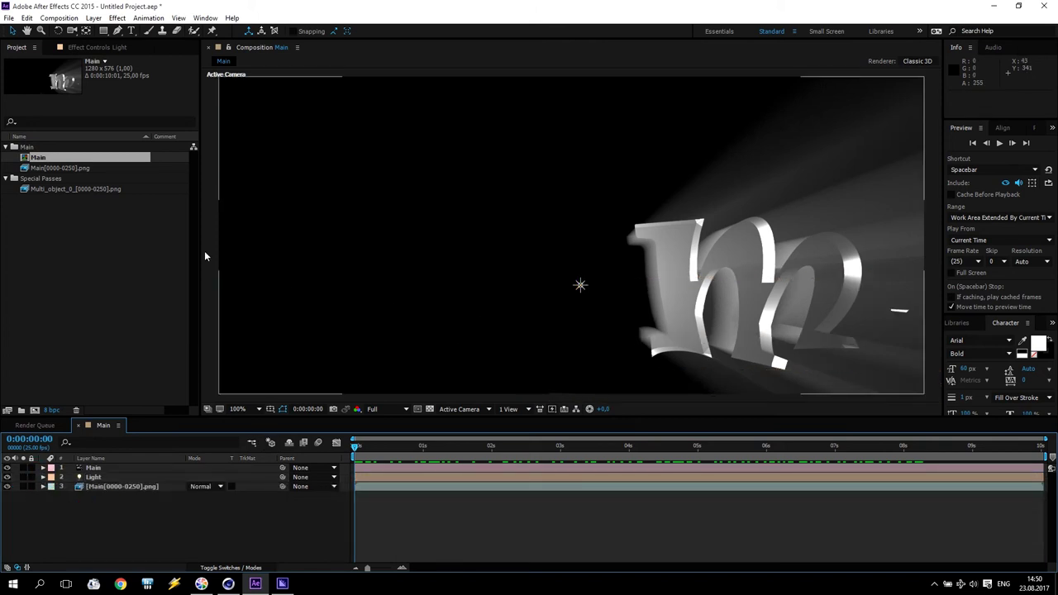
# Create a black solid named Optical above the Main camera layer
pyautogui.click(93, 468)
pyautogui.click(115, 18)
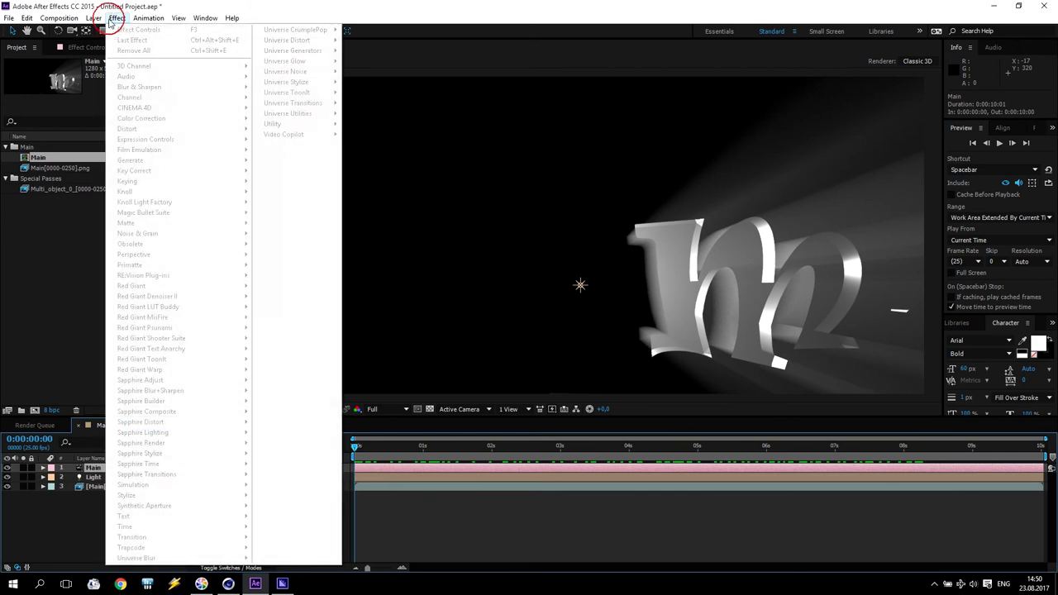
pyautogui.moveTo(93, 18)
pyautogui.moveTo(265, 31)
pyautogui.click(293, 39)
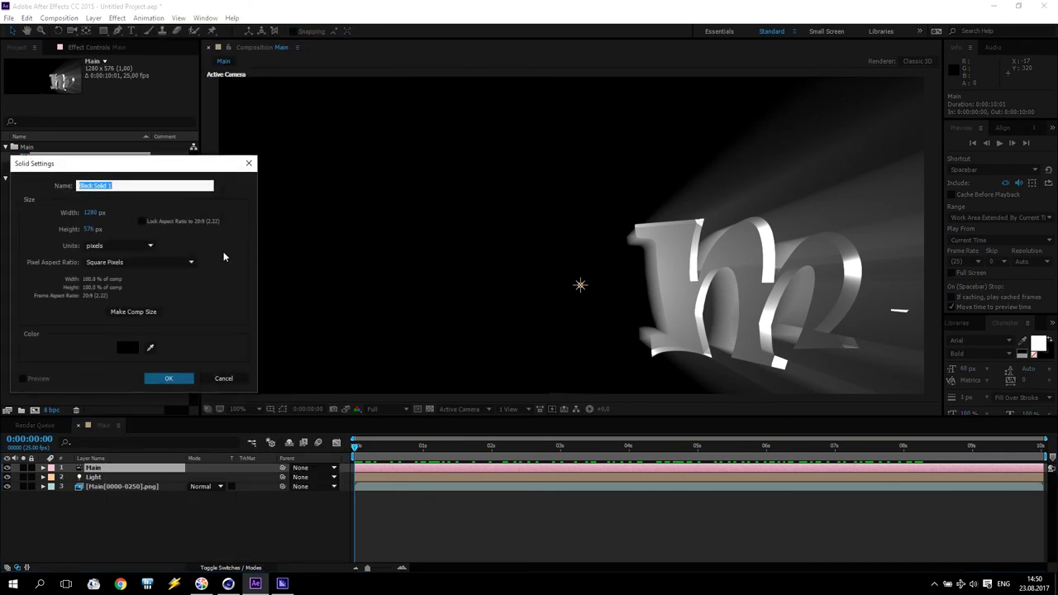
pyautogui.click(123, 185)
pyautogui.hotkey('ctrl', 'a')
pyautogui.write('Optical')
pyautogui.click(166, 379)
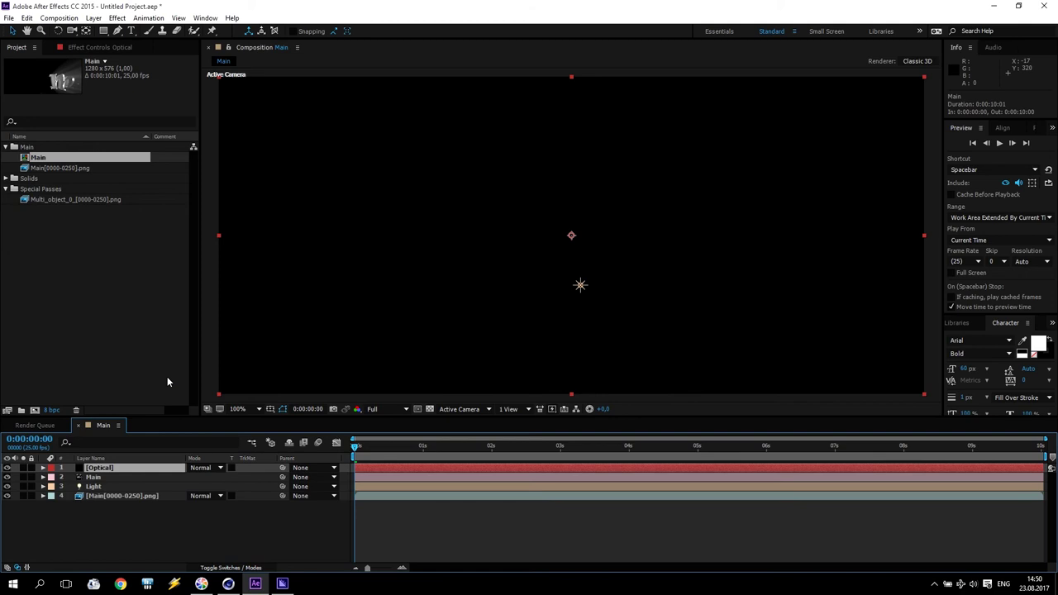
# Apply the Video Copilot Optical Flares effect to the Optical solid
pyautogui.click(116, 17)
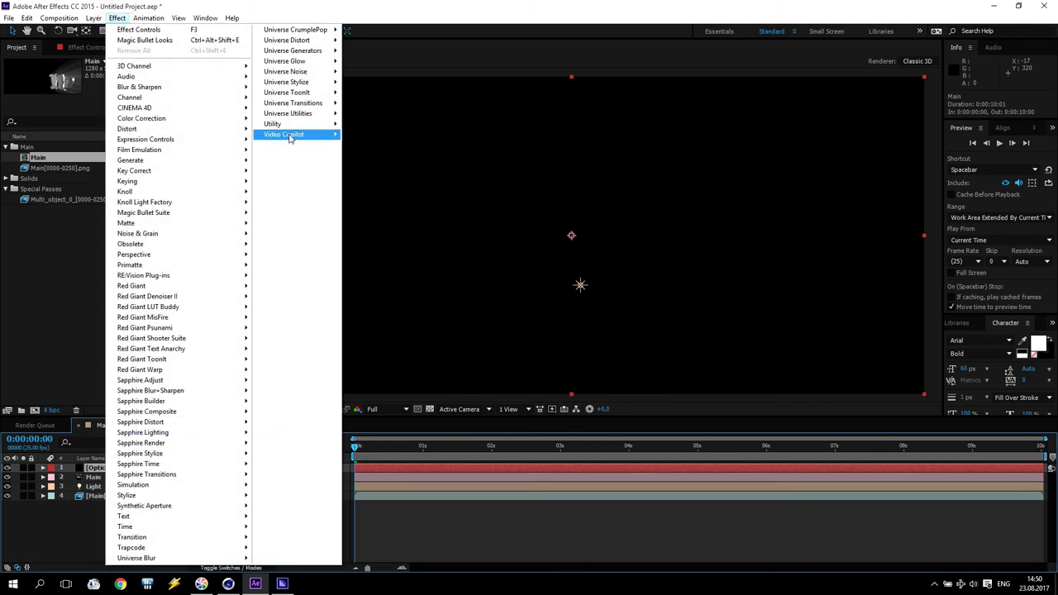
pyautogui.moveTo(288, 136)
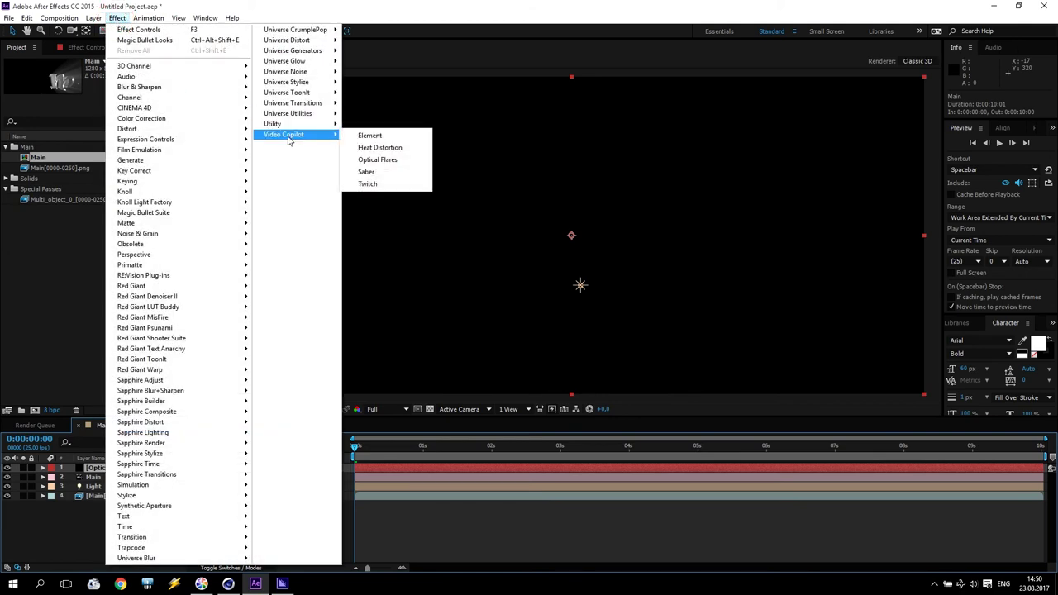
pyautogui.click(401, 160)
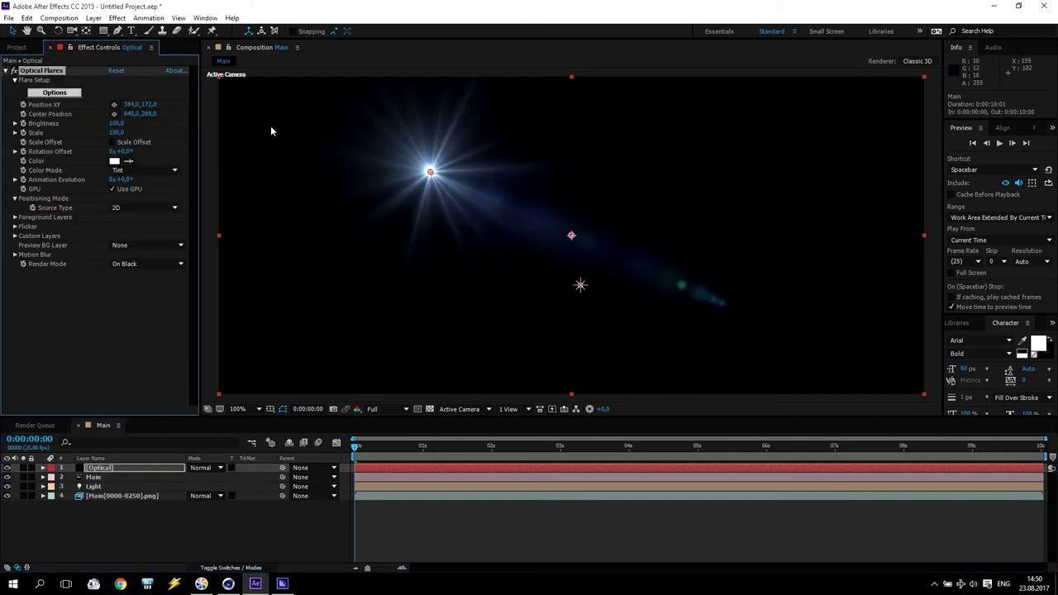
# Open the flare options, look through the Natural Flares presets, and load the Dirty Anamorphic preset from Motion Graphics
pyautogui.click(55, 93)
pyautogui.doubleClick(972, 408)
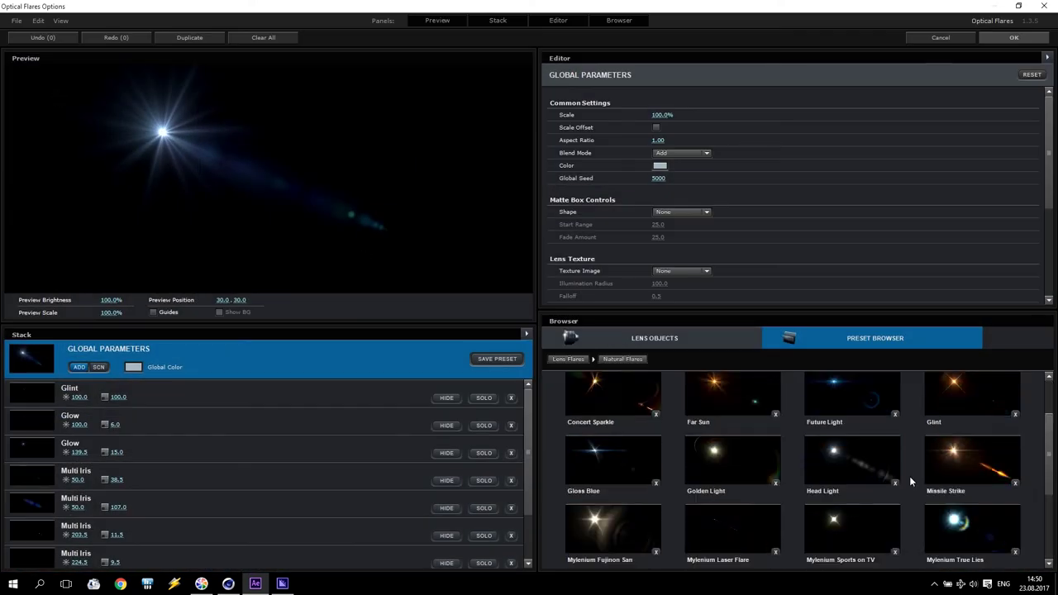
pyautogui.scroll(-3, 912, 497)
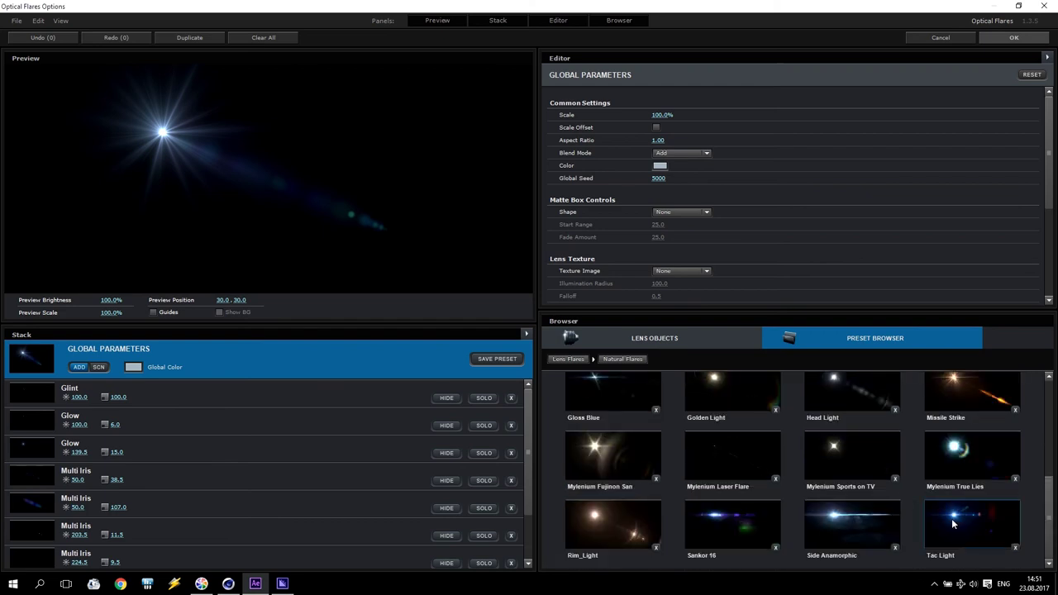
pyautogui.scroll(2, 951, 521)
pyautogui.scroll(-3, 952, 524)
pyautogui.click(570, 359)
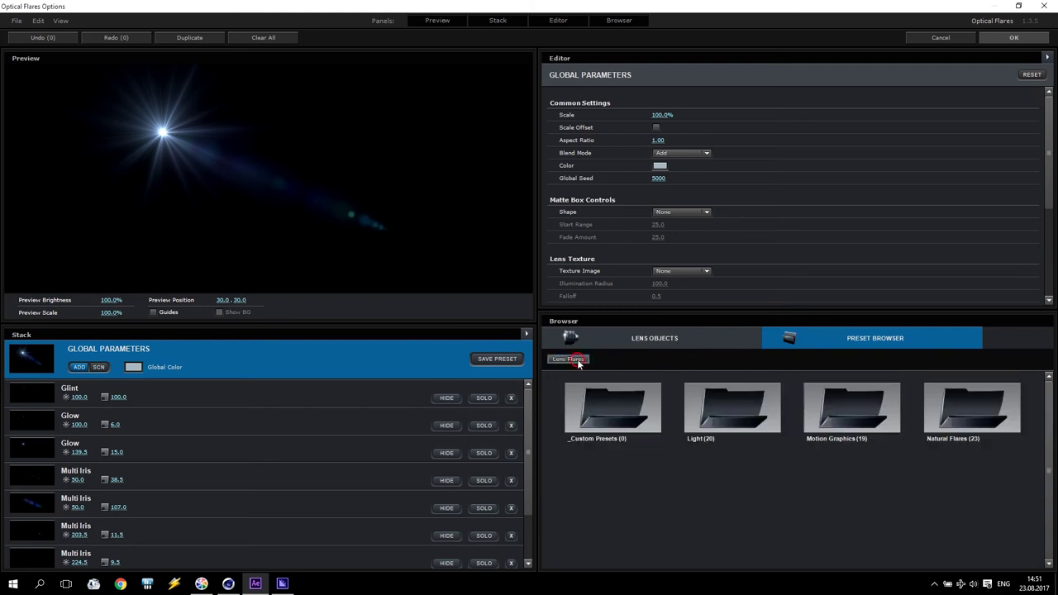
pyautogui.click(834, 405)
pyautogui.scroll(-4, 931, 478)
pyautogui.scroll(1, 931, 478)
pyautogui.click(930, 483)
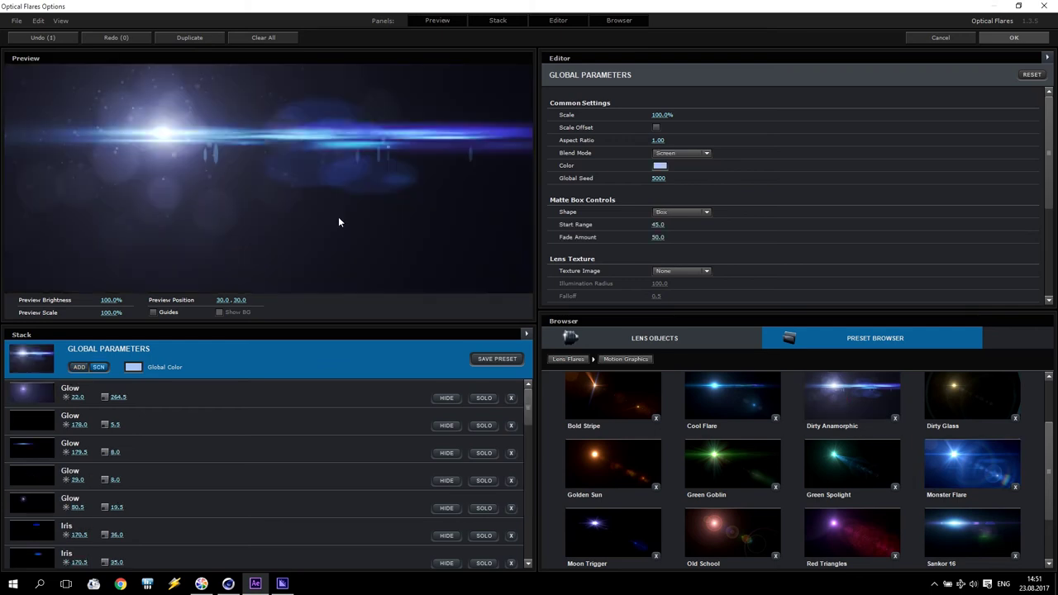
pyautogui.click(1010, 37)
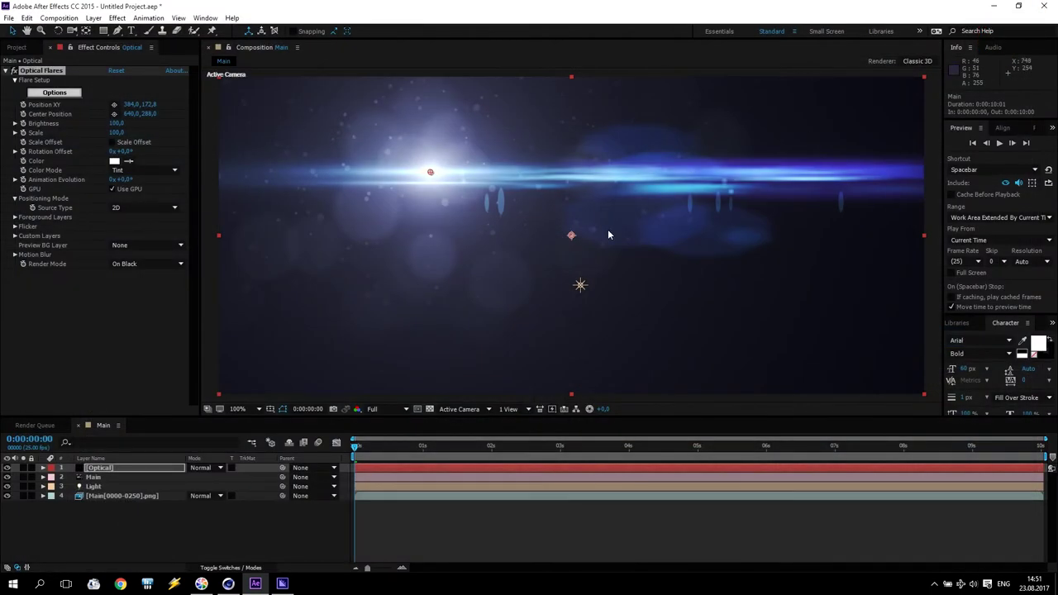
# Set the Optical layer's blending mode to Screen and move the current time to 0:00:00:11
pyautogui.click(102, 472)
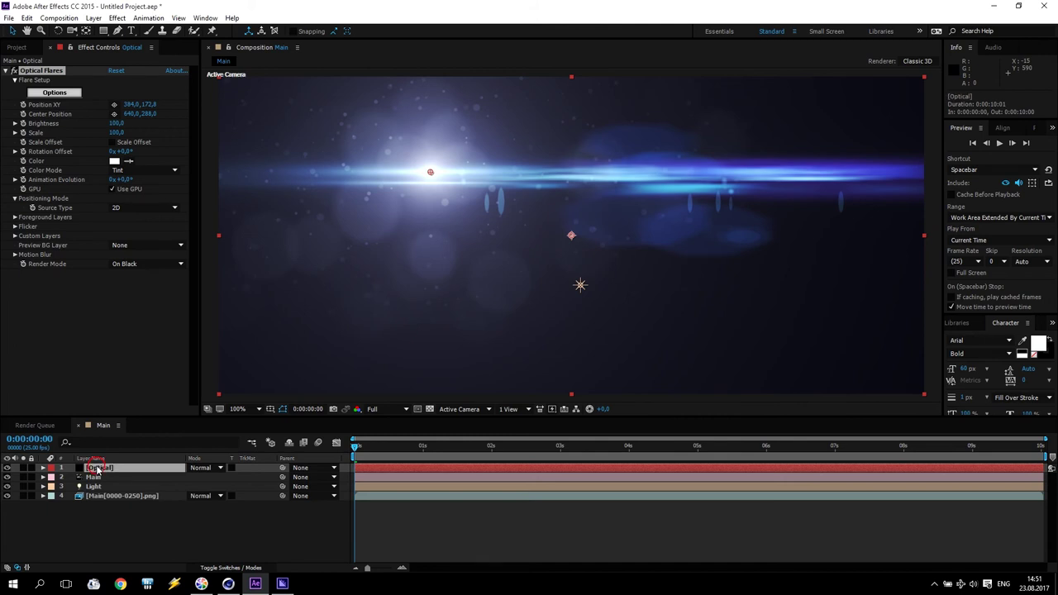
pyautogui.click(212, 469)
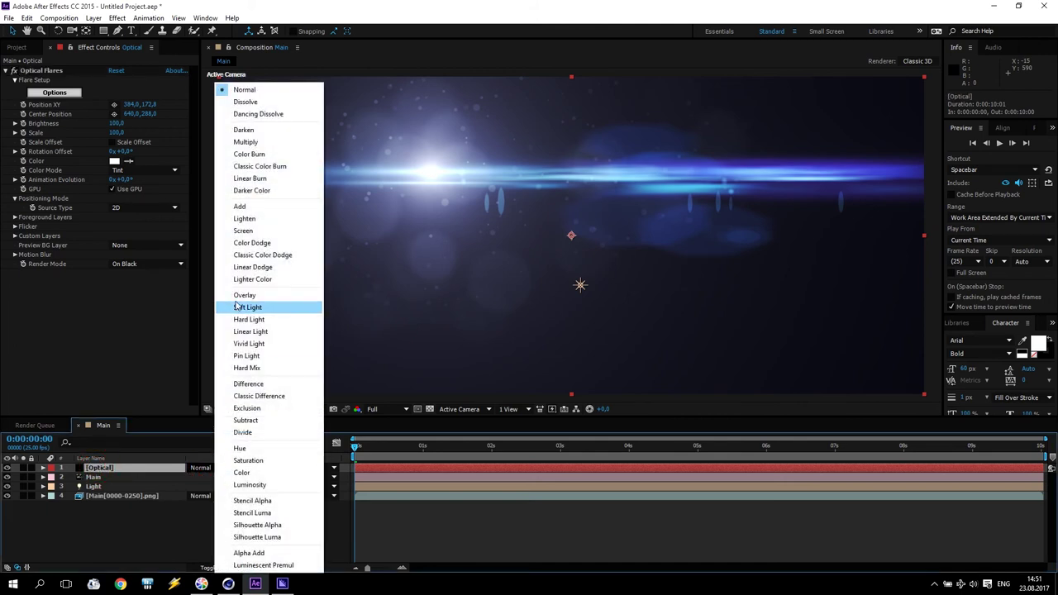
pyautogui.click(242, 232)
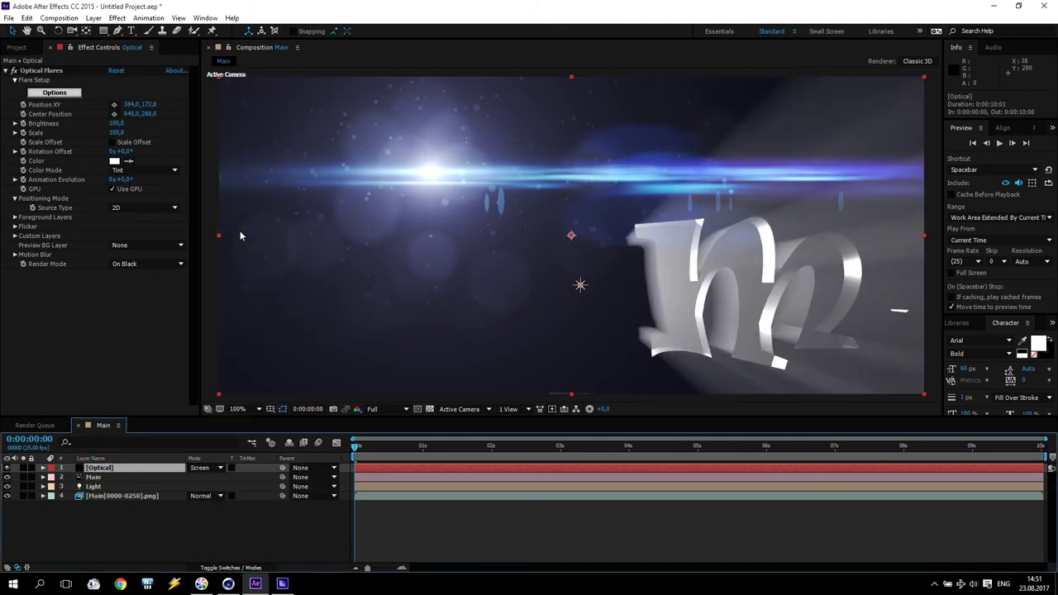
pyautogui.moveTo(363, 445)
pyautogui.mouseDown()
pyautogui.moveTo(567, 450)
pyautogui.moveTo(385, 449)
pyautogui.mouseUp()
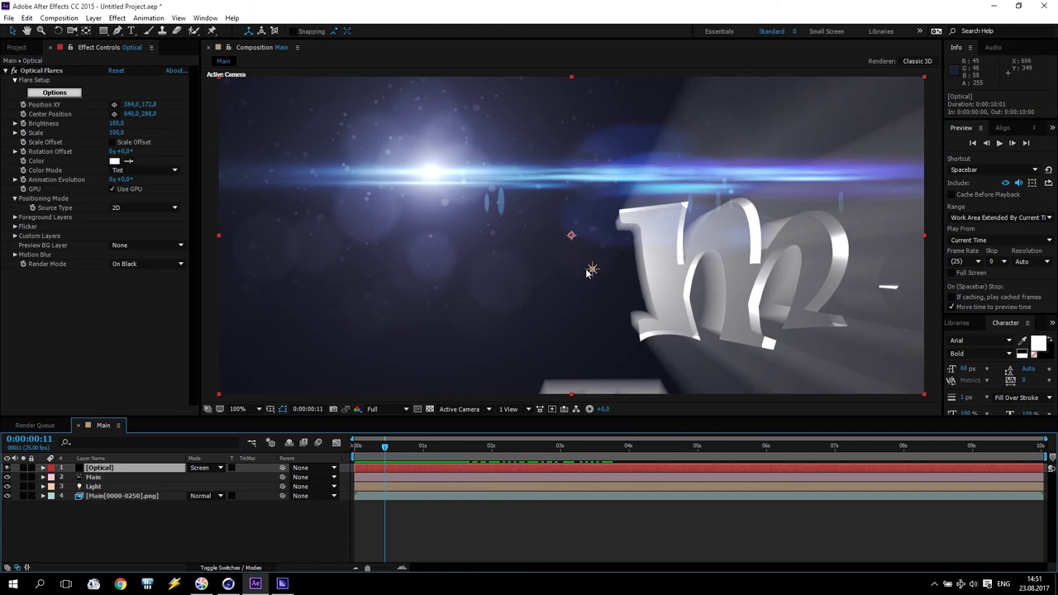
# Set the Optical Flares source type to Track Lights and collapse the Optical layer's properties
pyautogui.click(38, 71)
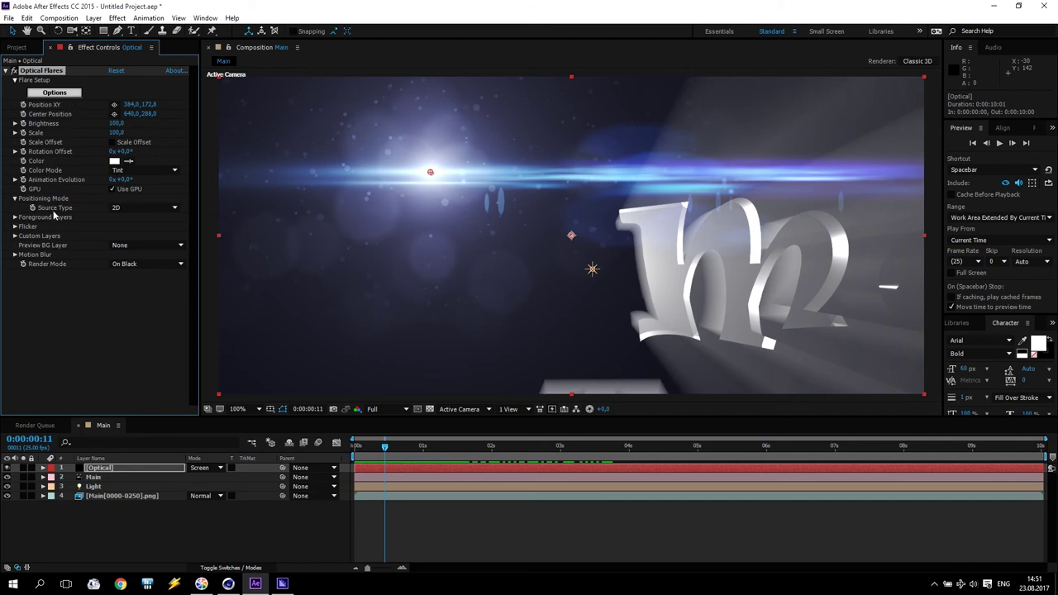
pyautogui.click(142, 209)
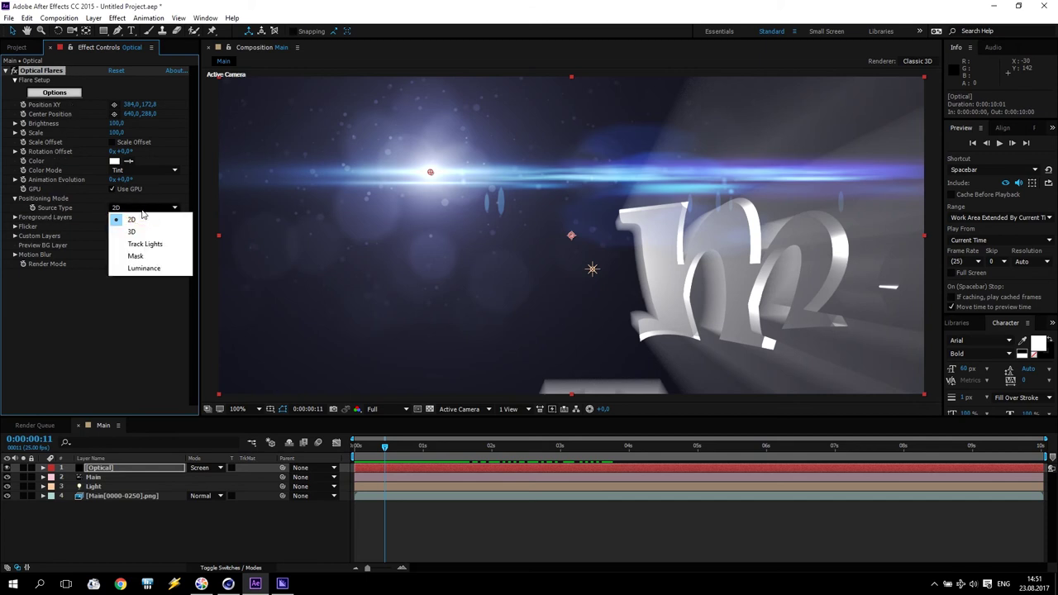
pyautogui.click(145, 245)
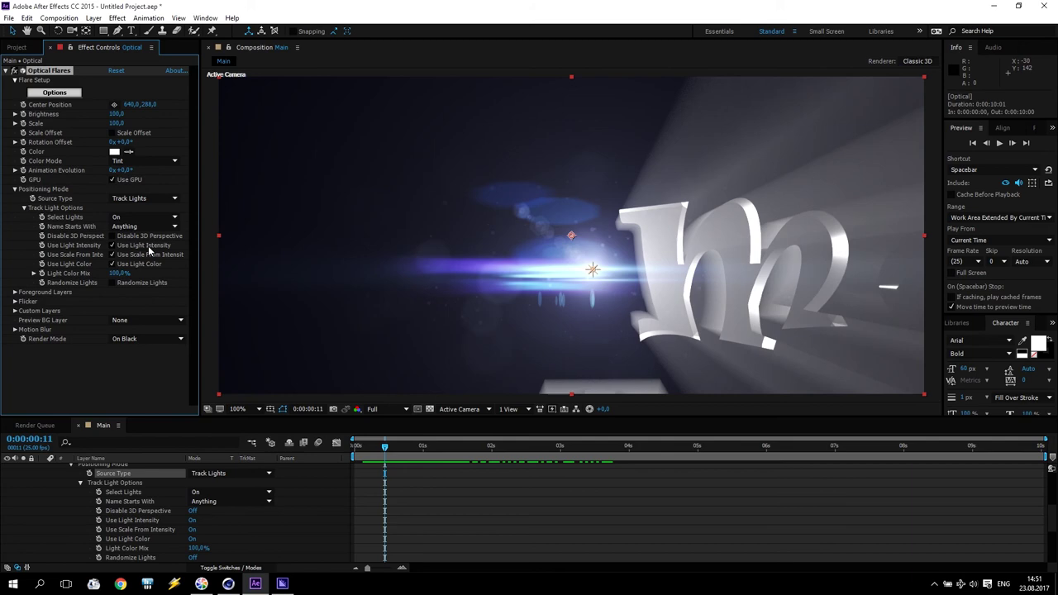
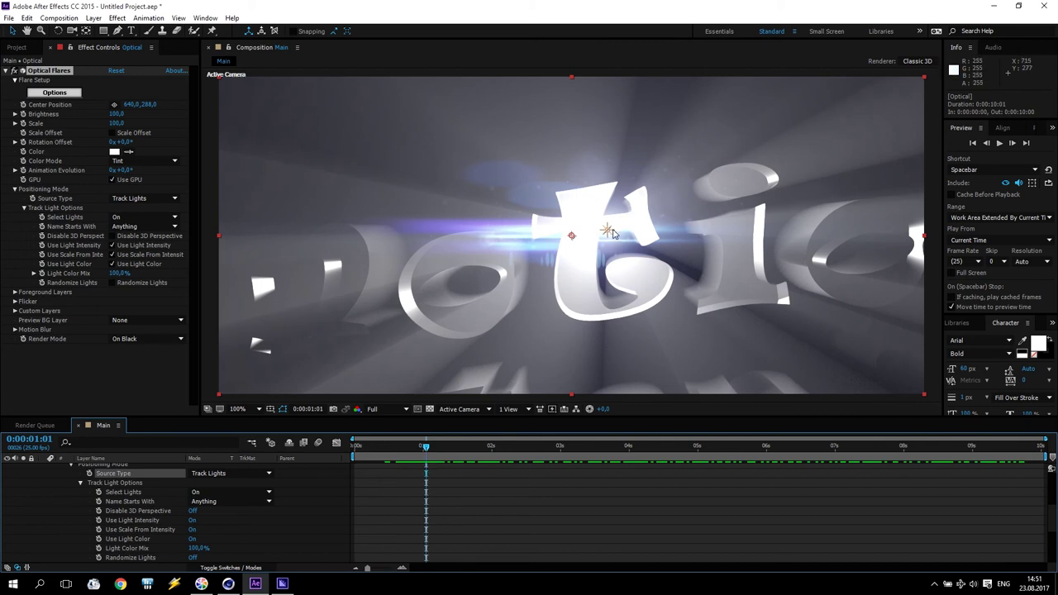
pyautogui.scroll(5, 80, 501)
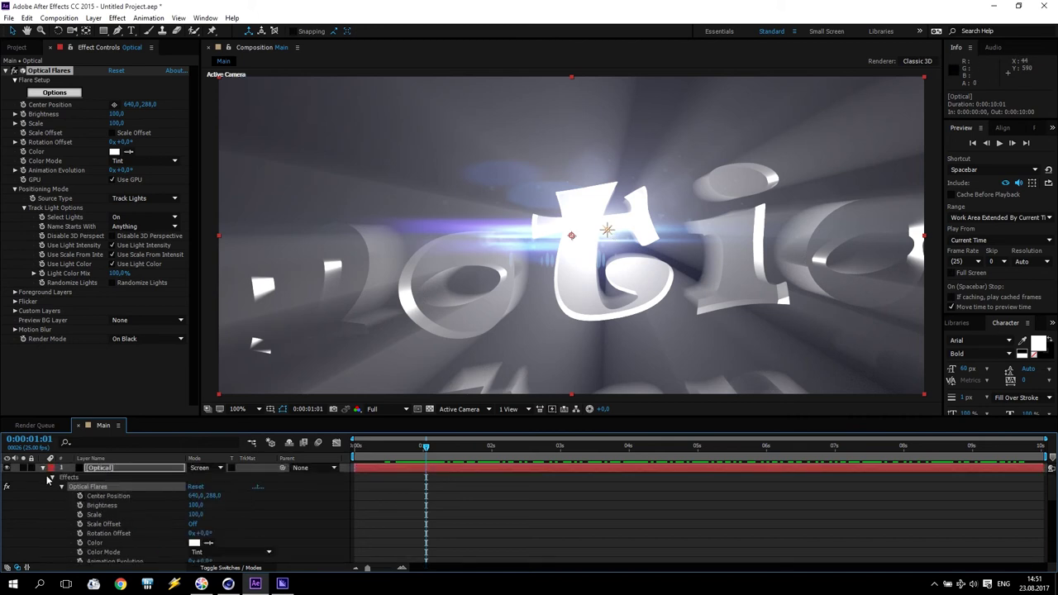
pyautogui.click(44, 469)
# Add the Multi_object_0_[0000-0250].png pass as the lowest layer of the Main composition and hide it
pyautogui.click(17, 47)
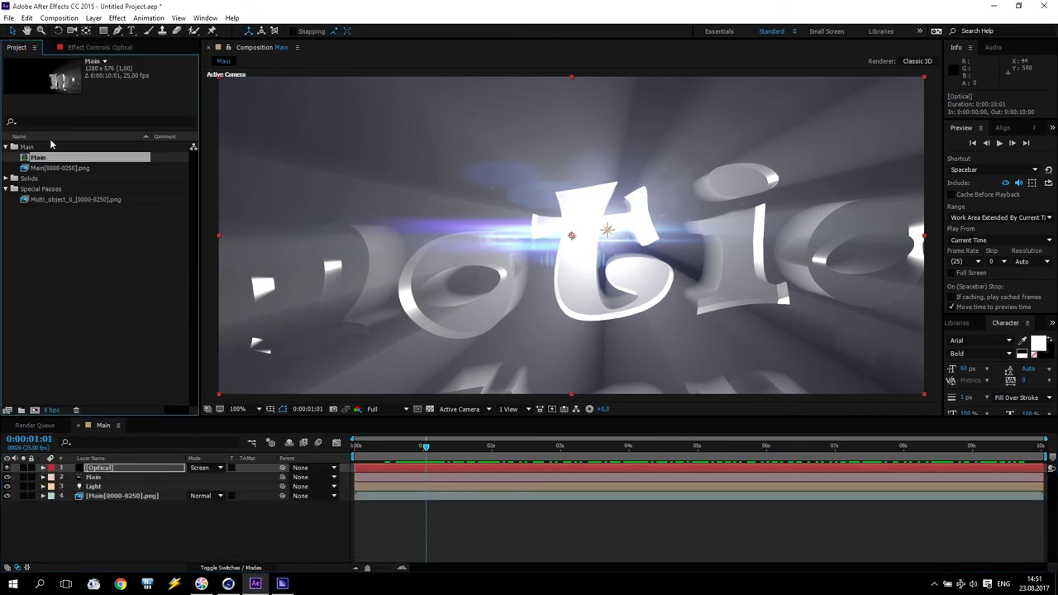
pyautogui.click(66, 200)
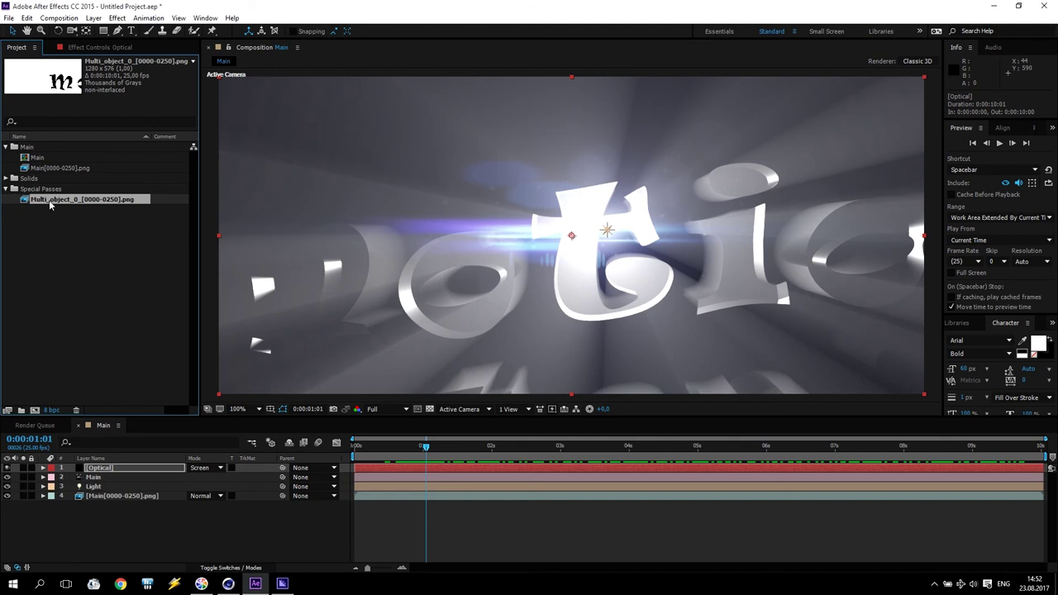
pyautogui.moveTo(49, 205); pyautogui.dragTo(114, 509)
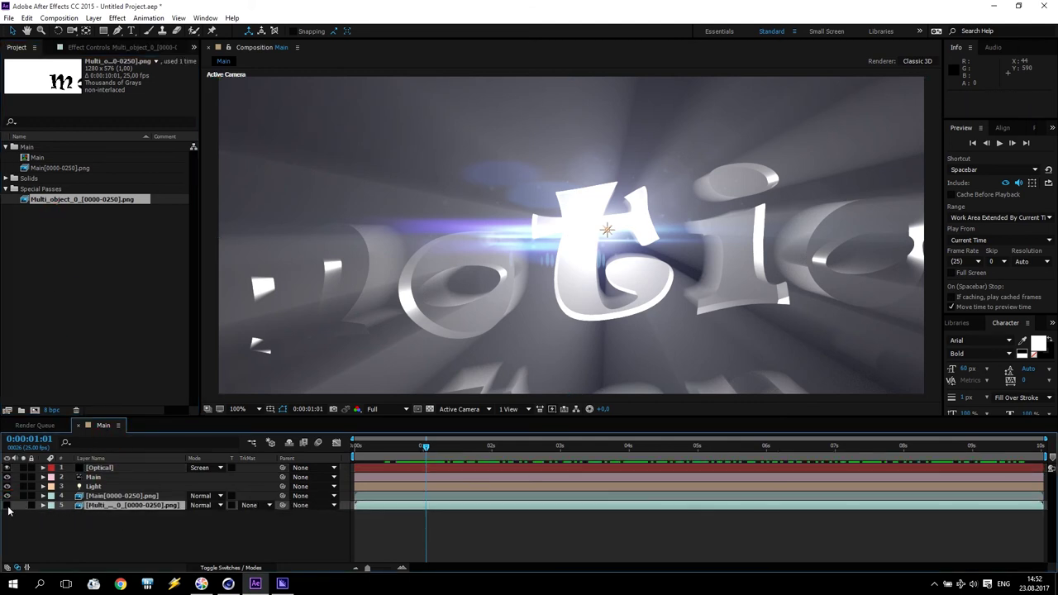
# In the Optical layer's flare effect, set foreground Layer 1's source to the Multi_object_0 pass and the sample method to Luma
pyautogui.click(98, 469)
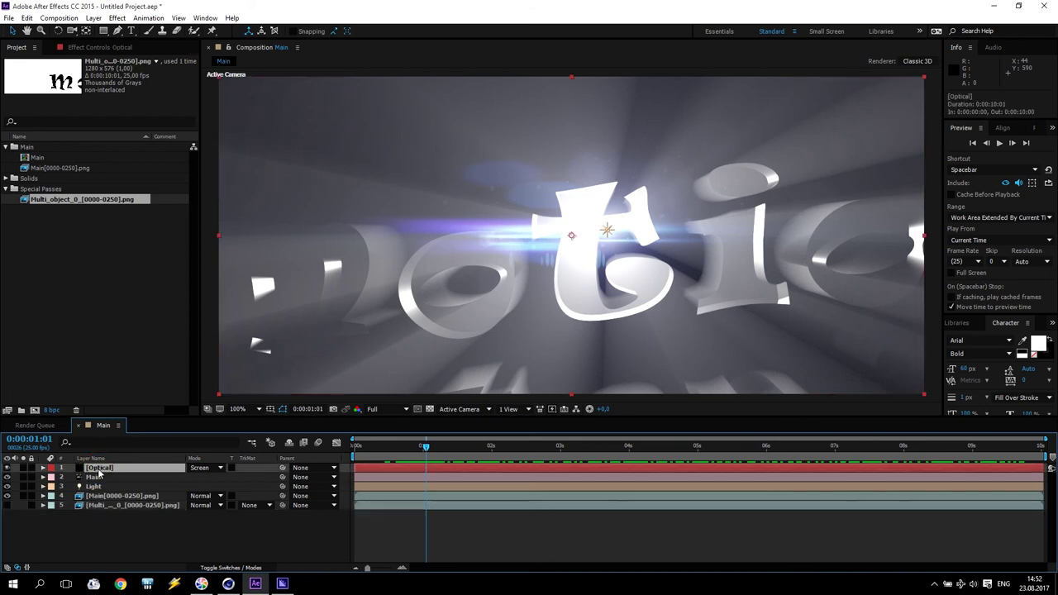
pyautogui.click(96, 47)
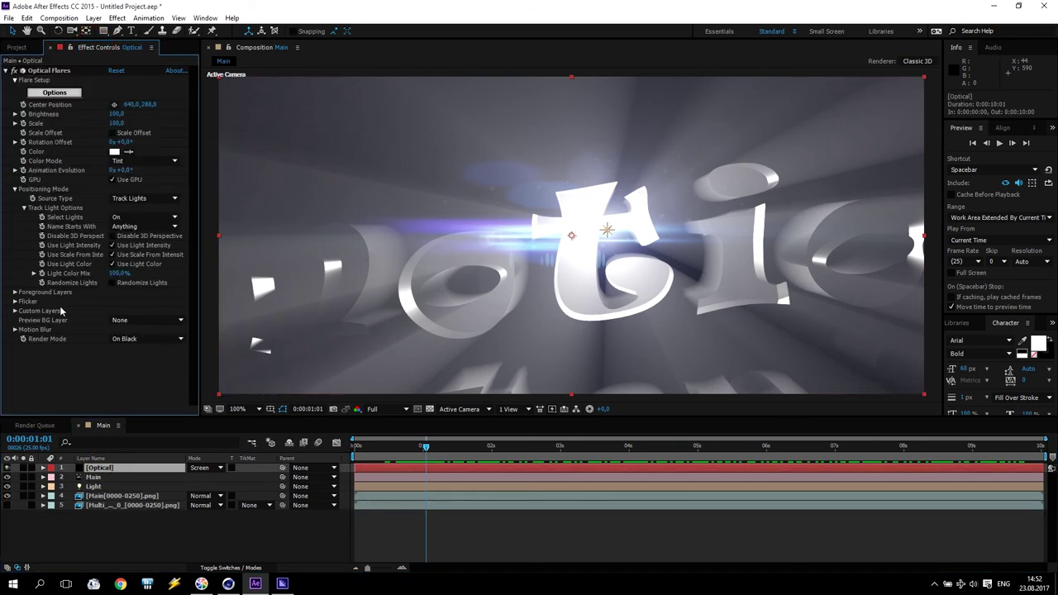
pyautogui.click(15, 293)
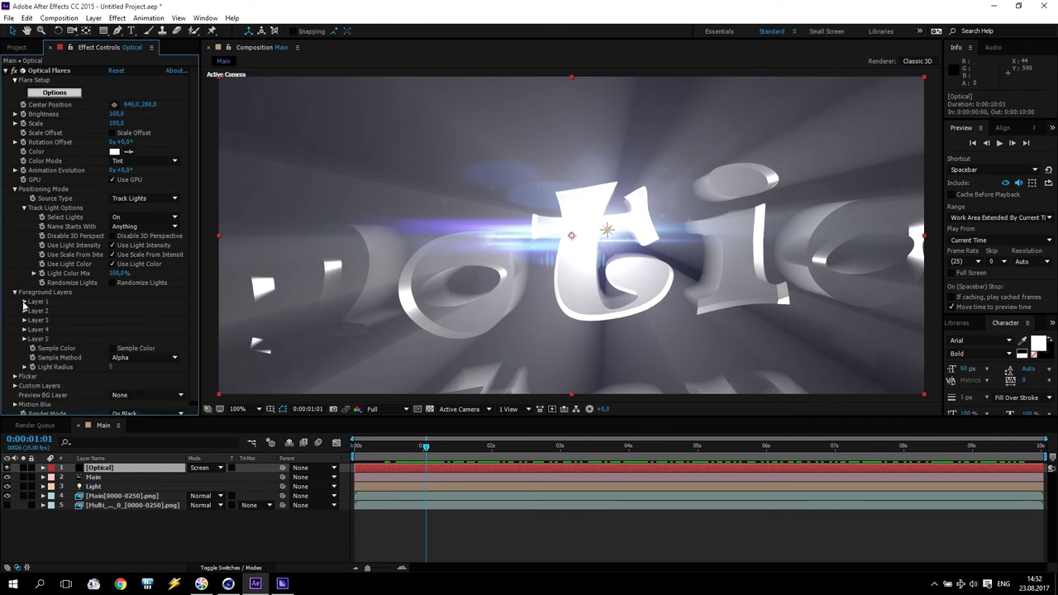
pyautogui.click(24, 302)
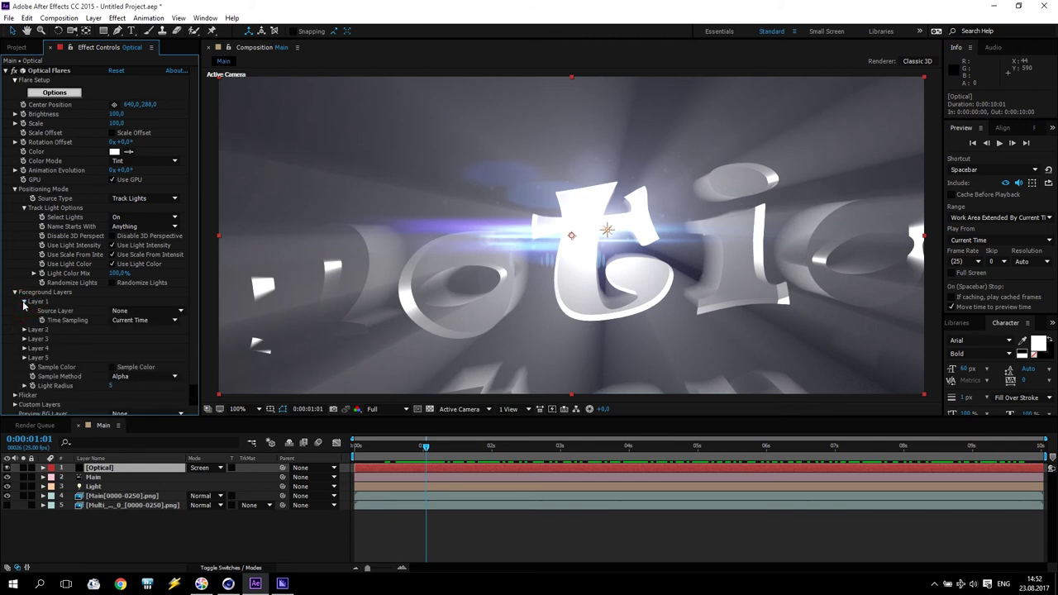
pyautogui.click(149, 311)
pyautogui.click(167, 364)
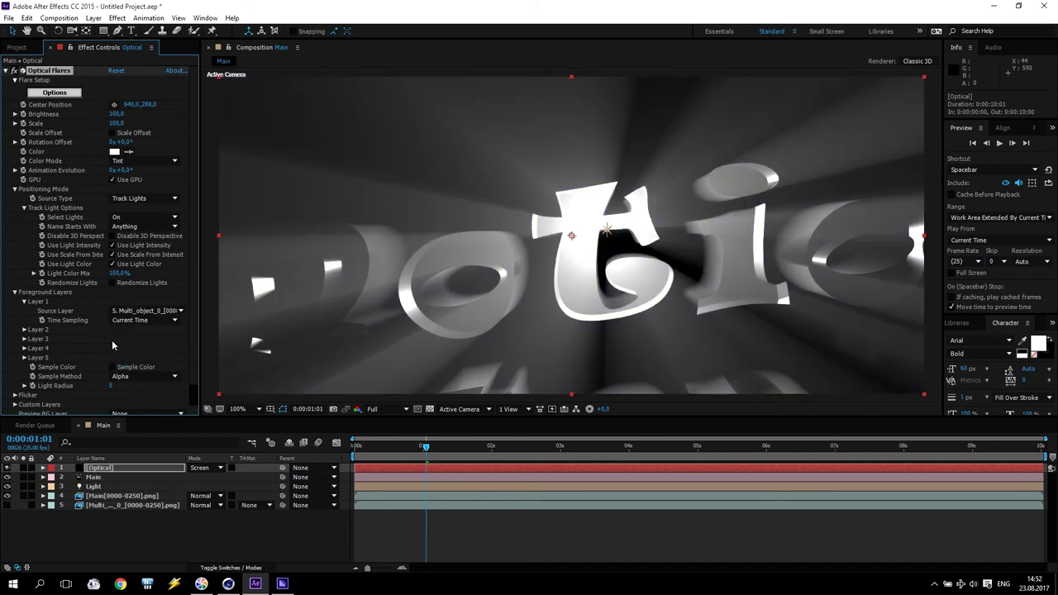
pyautogui.click(128, 377)
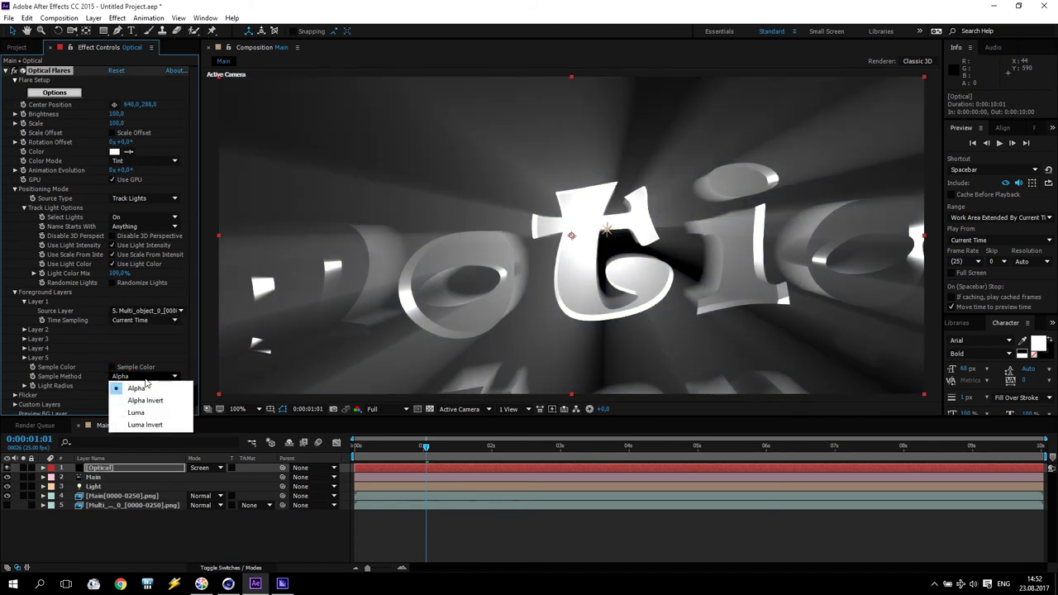
pyautogui.click(151, 414)
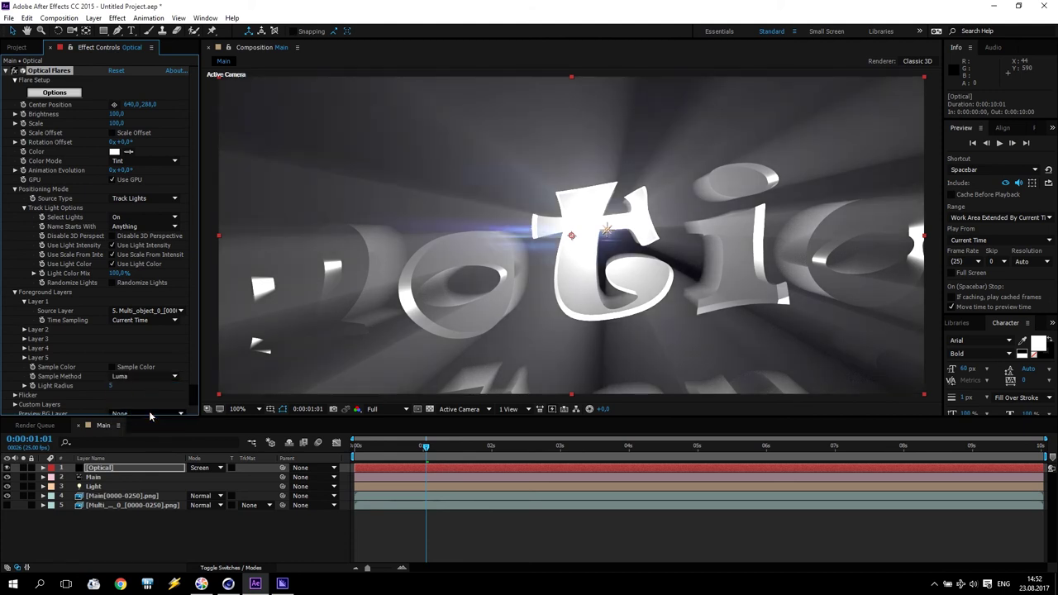
# Move to 0:00:01:03, set the flare's Light Radius to 20, and scrub to 0:00:04:13 to check the occlusion behind the letters
pyautogui.moveTo(425, 447); pyautogui.dragTo(427, 447)
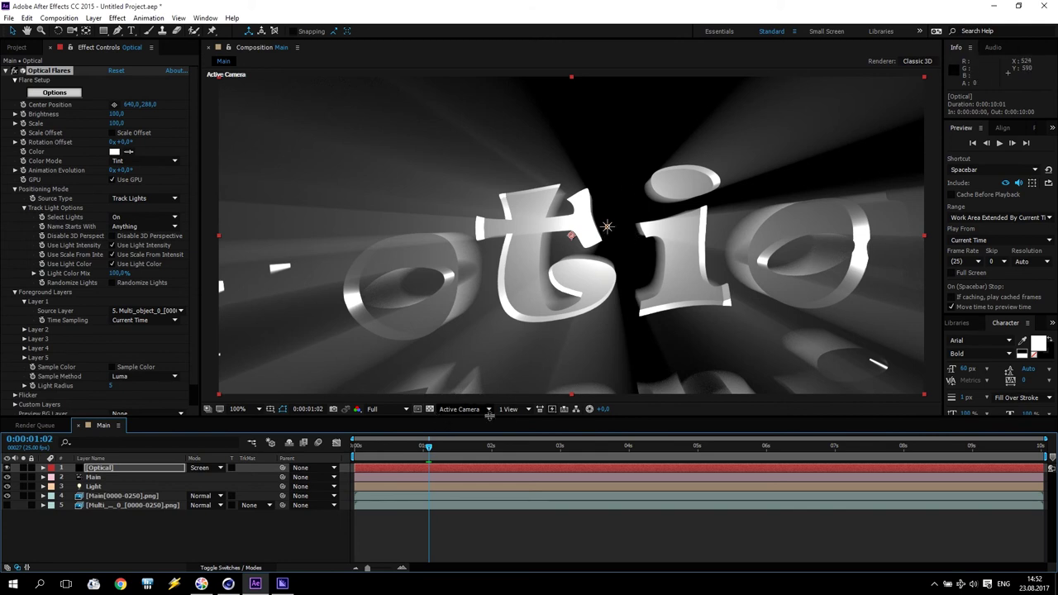
pyautogui.moveTo(431, 449); pyautogui.dragTo(435, 449)
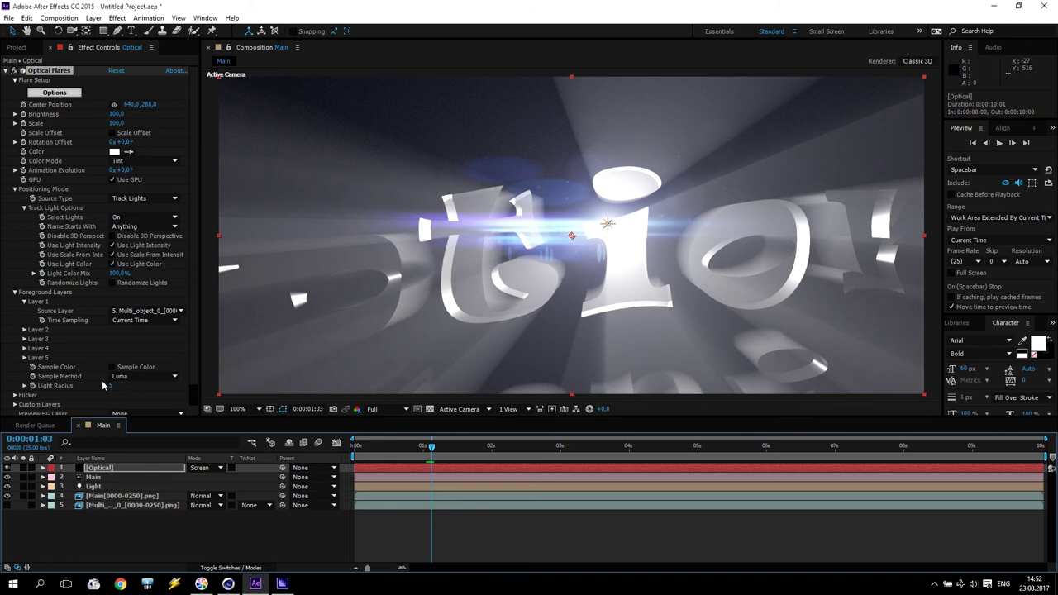
pyautogui.click(110, 387)
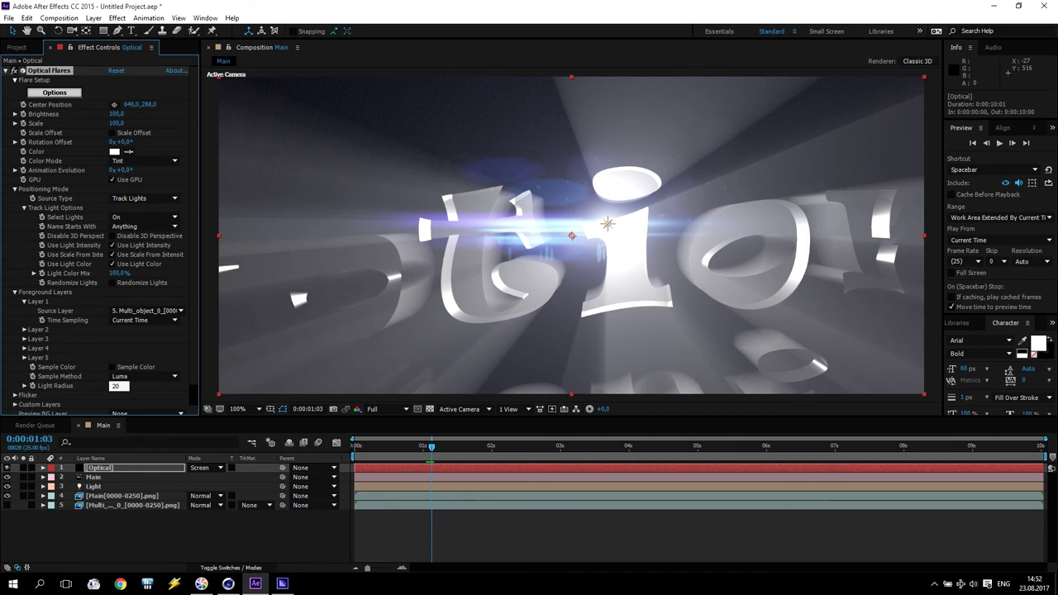
pyautogui.write('20')
pyautogui.press('Return')
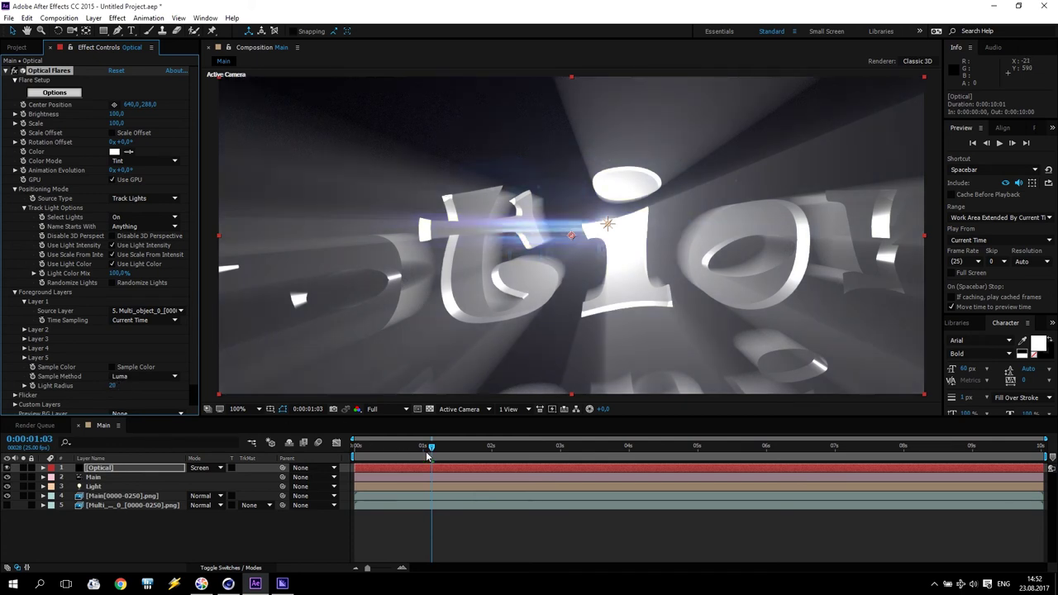
pyautogui.moveTo(431, 450); pyautogui.dragTo(667, 449)
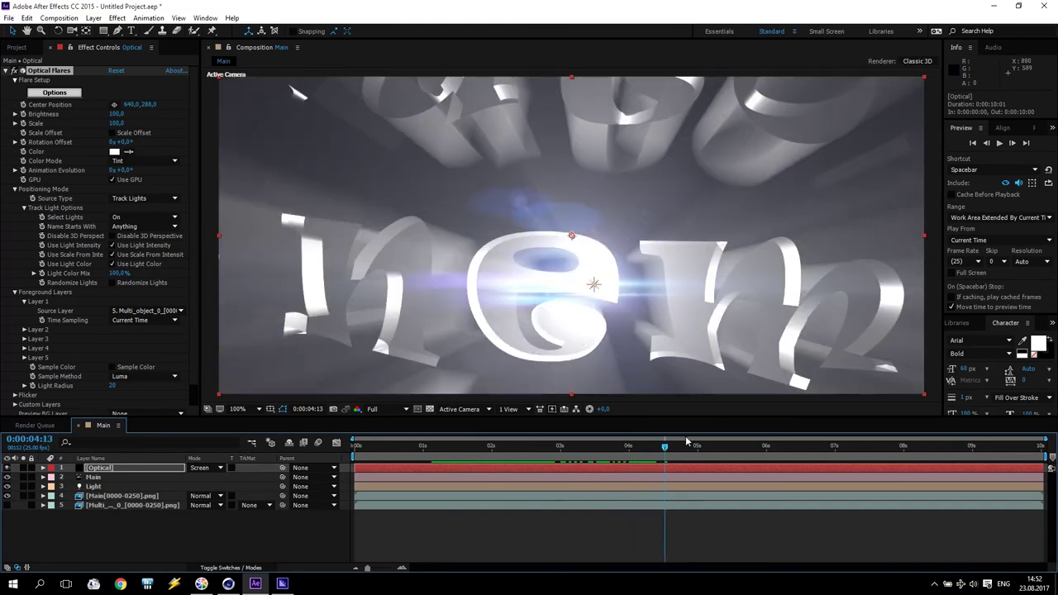
# Preview the Main composition from 0:00:00:00 and scrub through its end to 0:00:10:00 to check the flare and text
pyautogui.moveTo(670, 447); pyautogui.dragTo(355, 451)
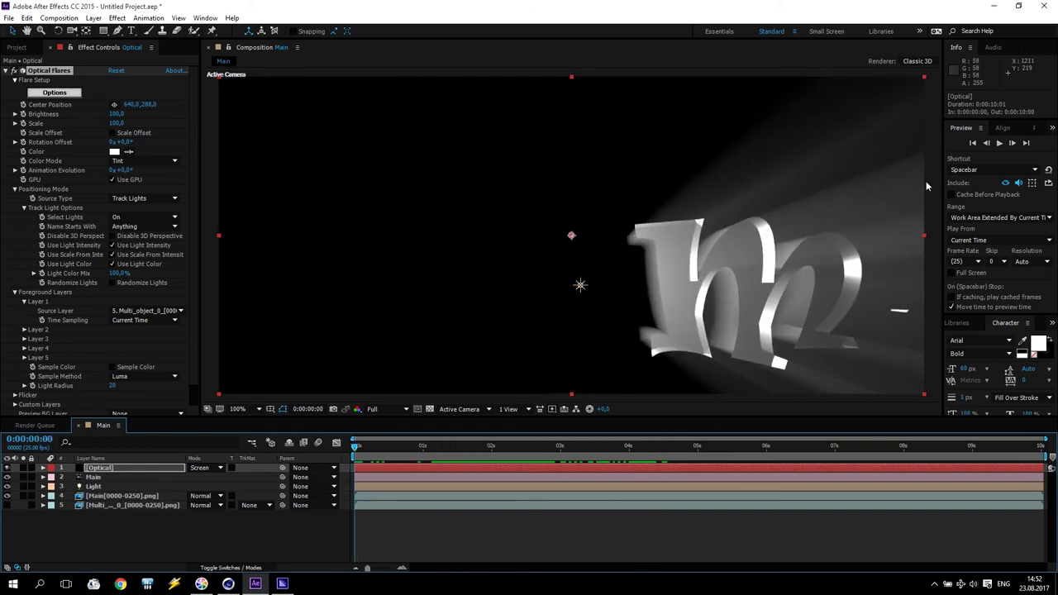
pyautogui.click(1000, 143)
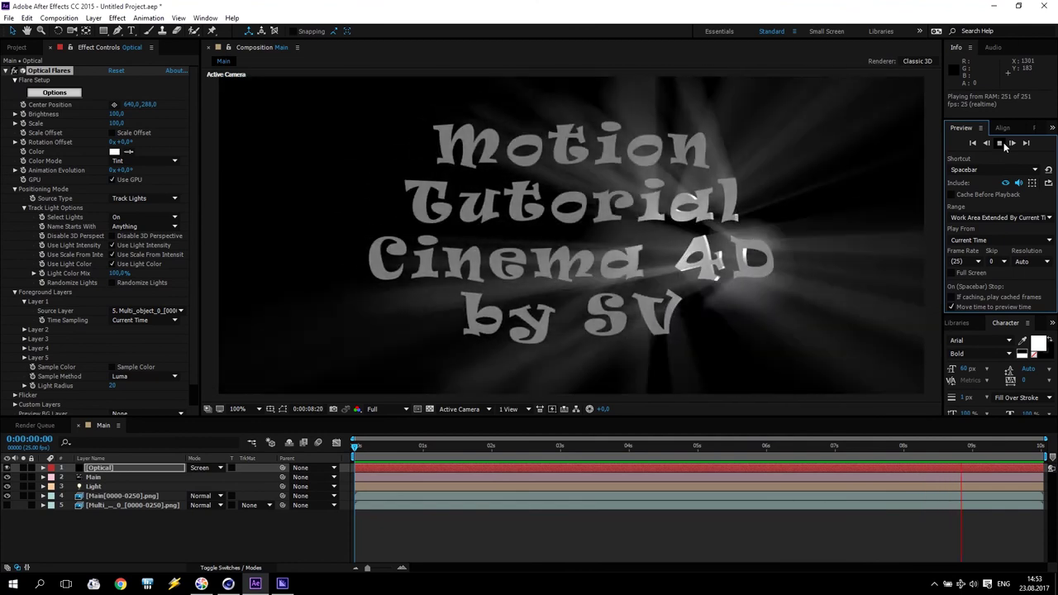
pyautogui.click(1002, 143)
pyautogui.click(988, 448)
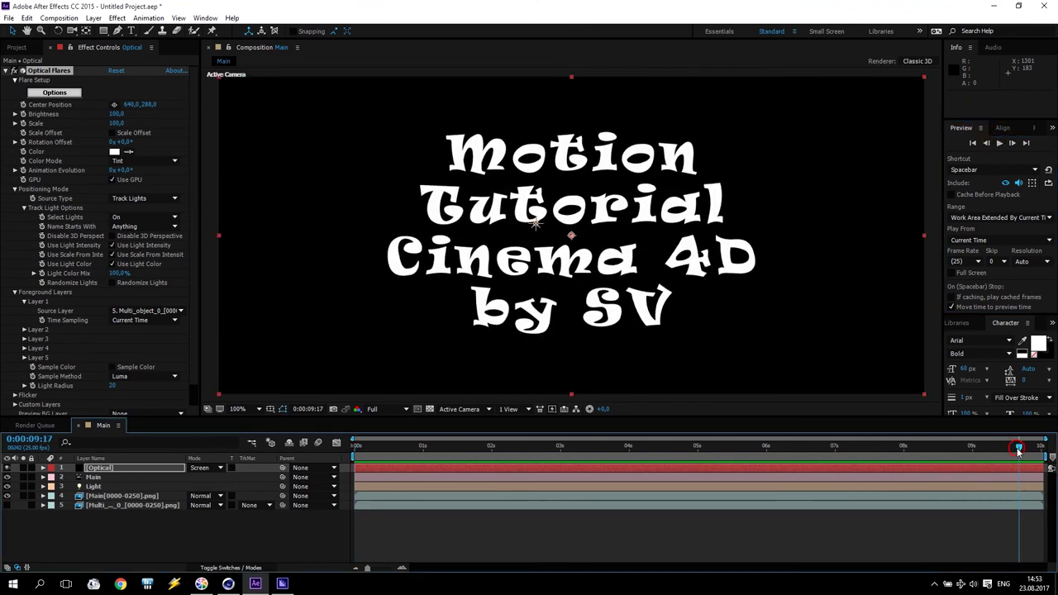
pyautogui.moveTo(988, 451); pyautogui.dragTo(1041, 460)
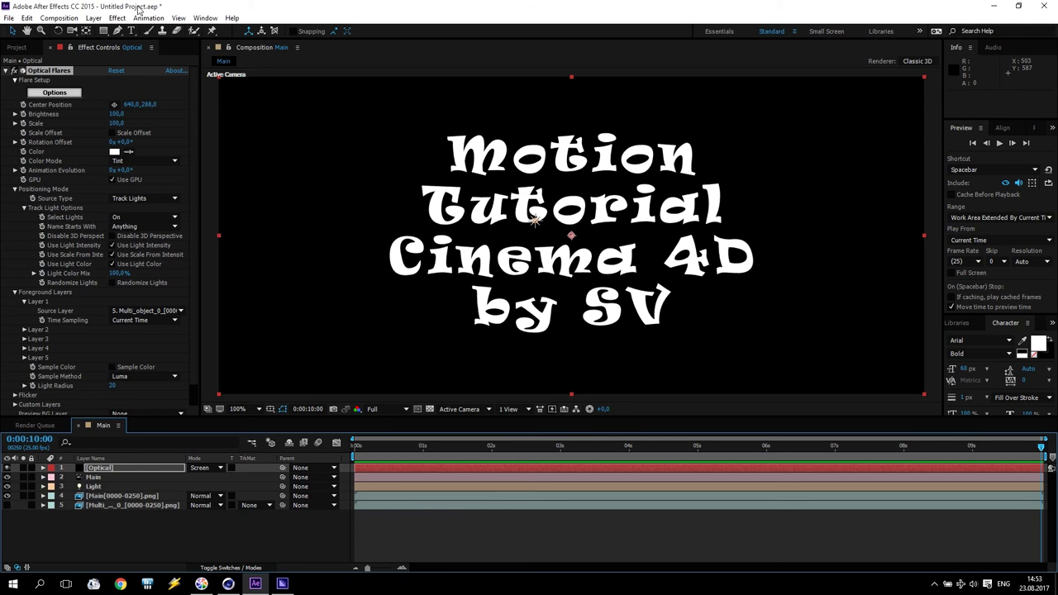
# Add an adjustment layer above the Optical layer and apply Magic Bullet Looks with the Blockbuster Cool preset Classic Blockbuster
pyautogui.click(93, 18)
pyautogui.moveTo(112, 31)
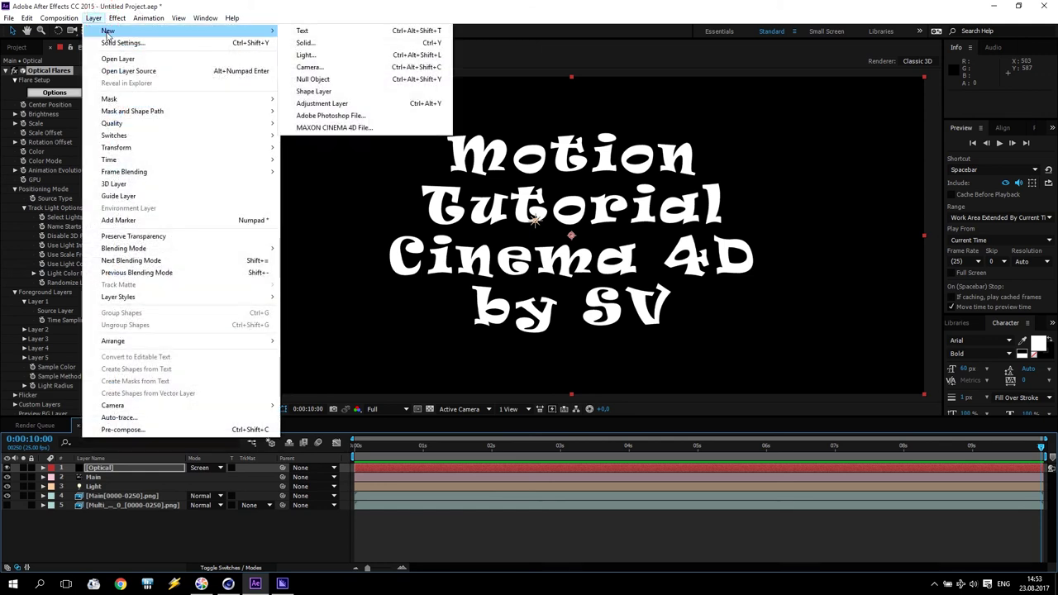
pyautogui.click(329, 103)
pyautogui.click(116, 17)
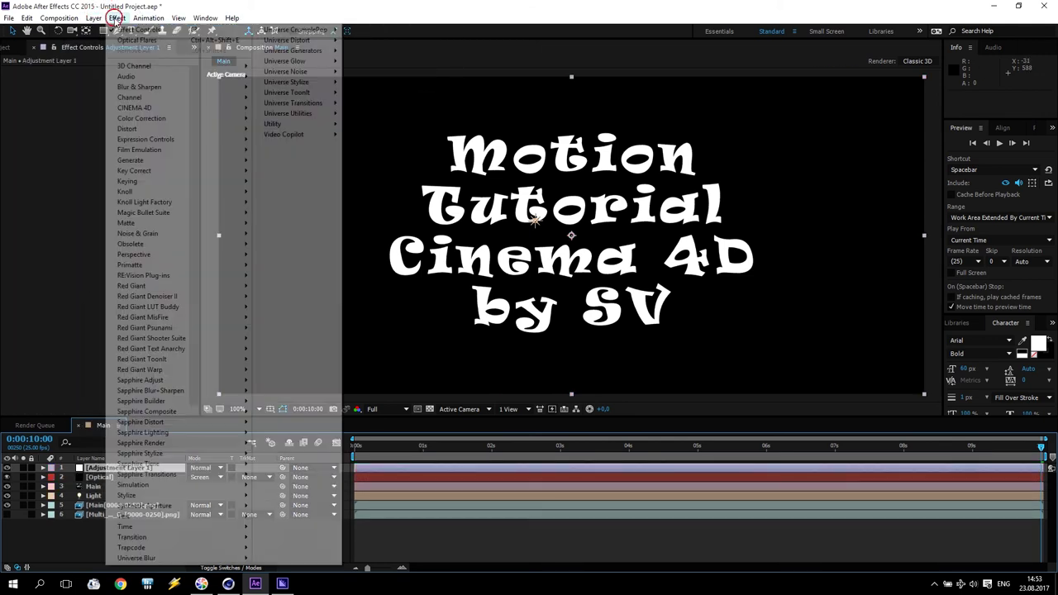
pyautogui.moveTo(172, 217)
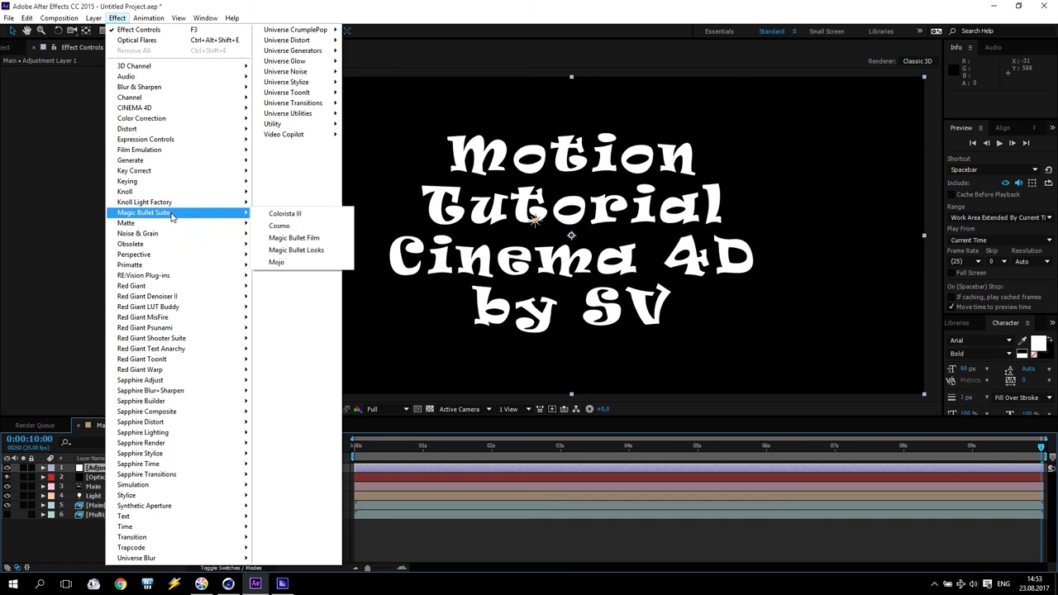
pyautogui.click(322, 250)
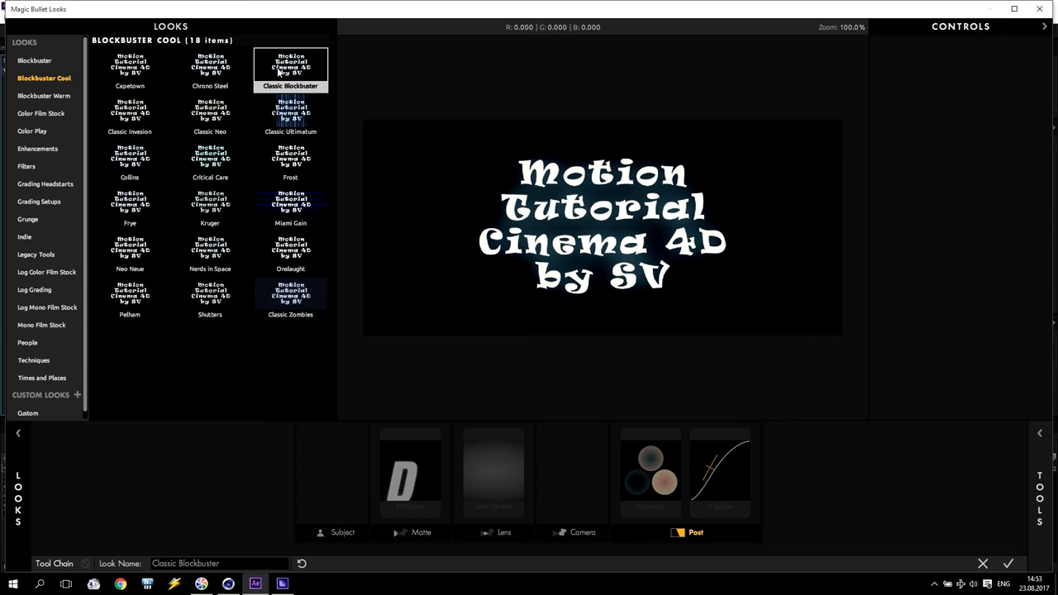
pyautogui.click(280, 72)
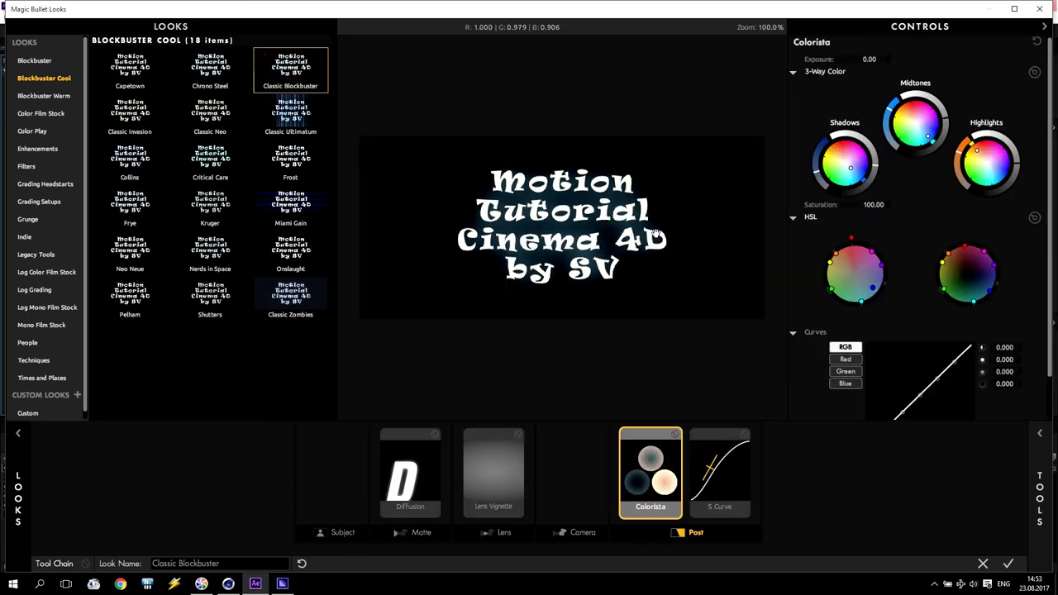
pyautogui.click(1008, 563)
# Examine the colour grade at 0:00:02:06 with the layers deselected and the composition shown at 50%
pyautogui.moveTo(529, 448); pyautogui.dragTo(509, 459)
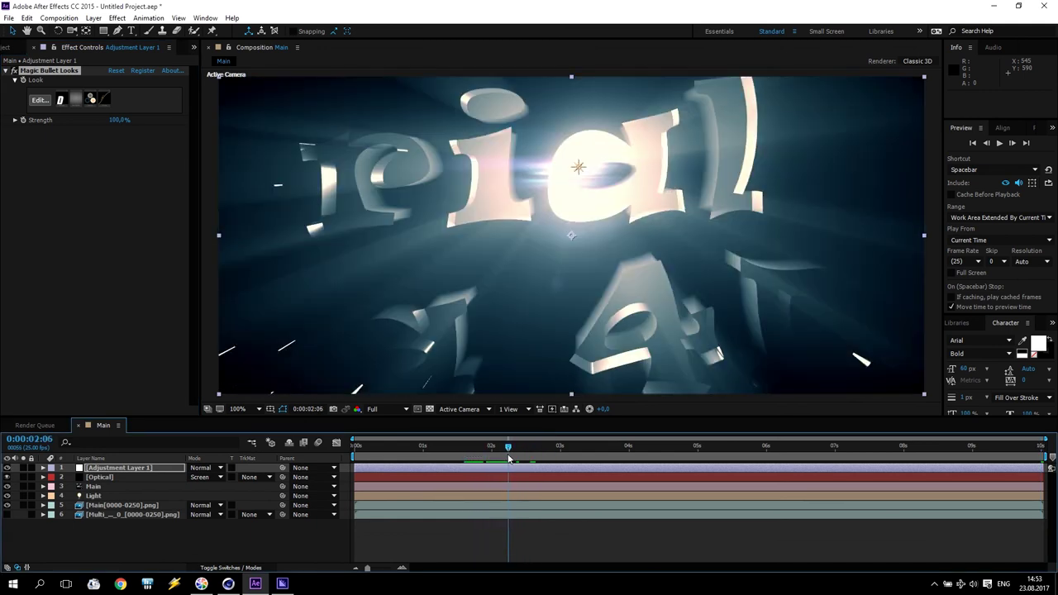
pyautogui.click(42, 540)
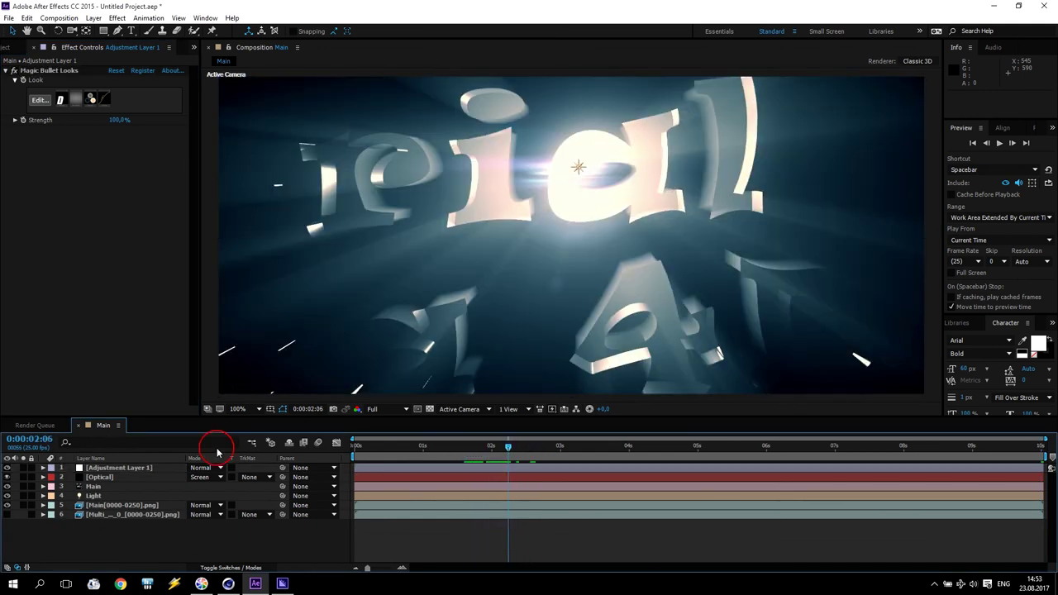
pyautogui.press(',')
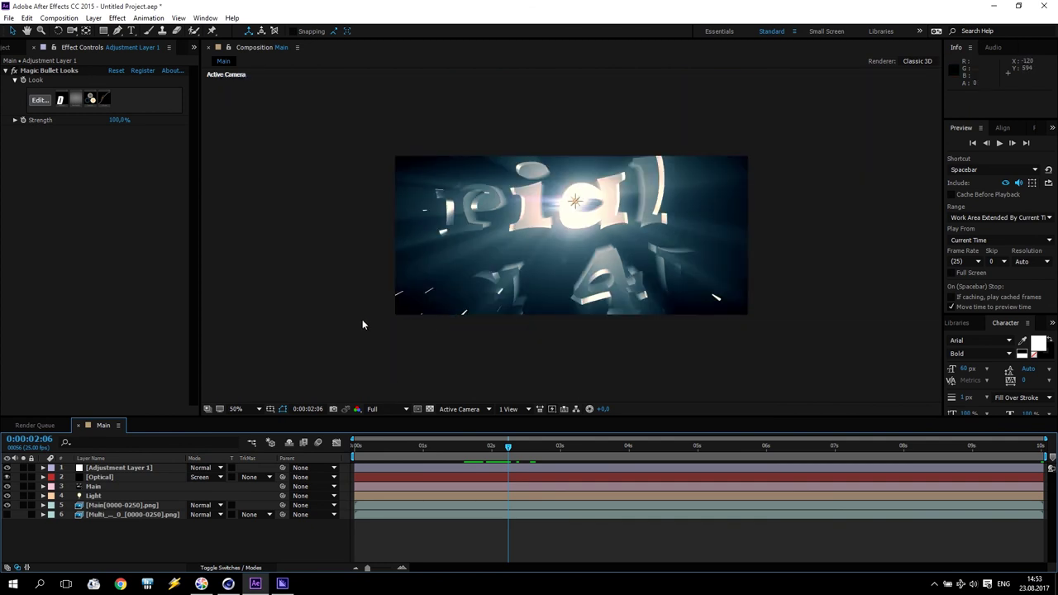
# Import Shards & Taps.mp3 and Angel Chorus 02.mp3 from the desktop and add both as the lowest layers of the Main composition
pyautogui.click(6, 48)
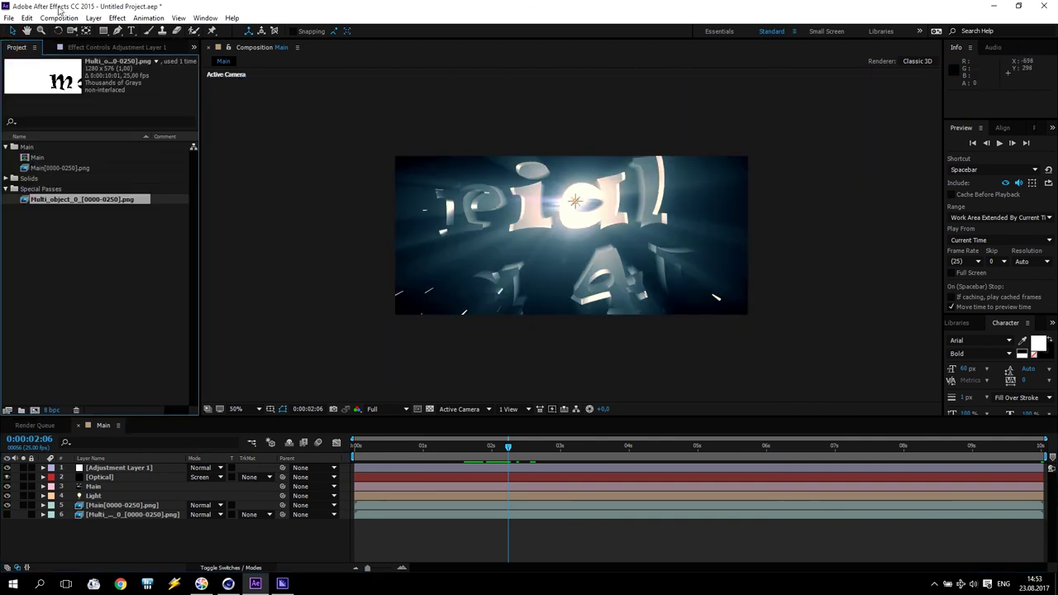
pyautogui.moveTo(58, 6); pyautogui.dragTo(149, 50)
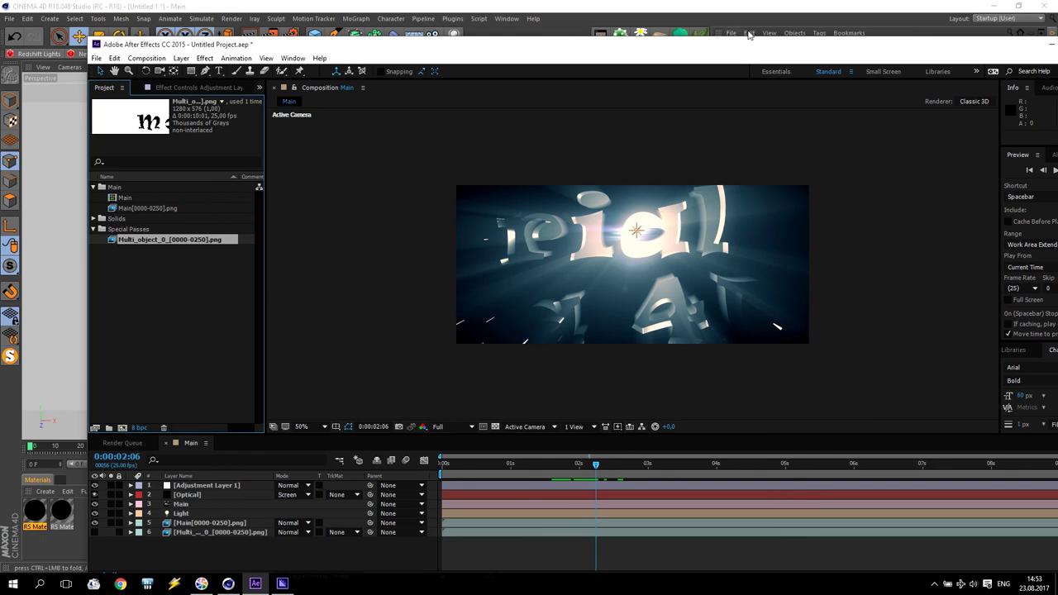
pyautogui.click(997, 6)
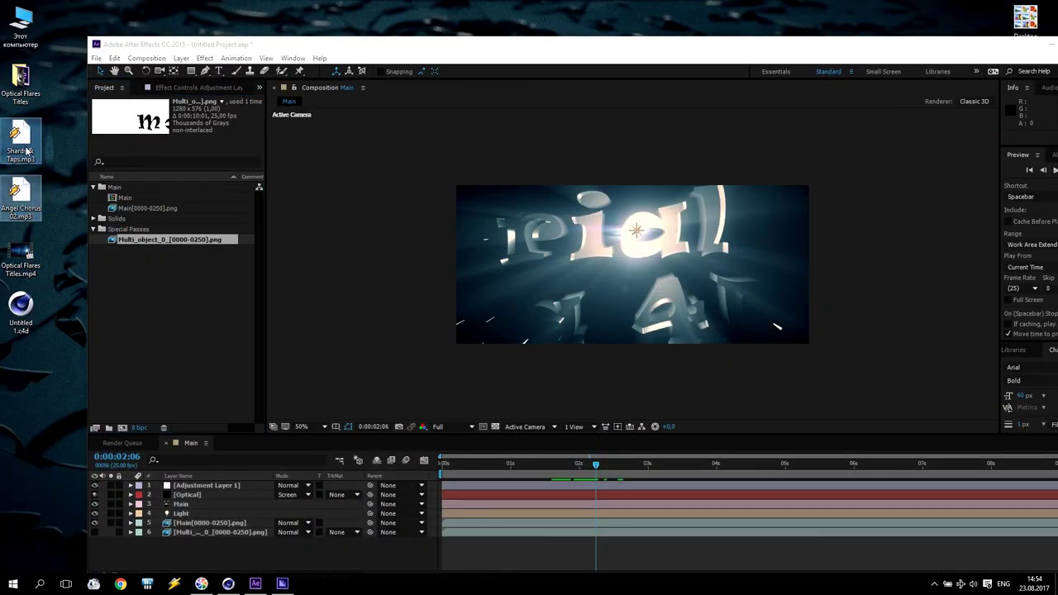
pyautogui.moveTo(26, 150); pyautogui.dragTo(173, 346)
pyautogui.click(992, 43)
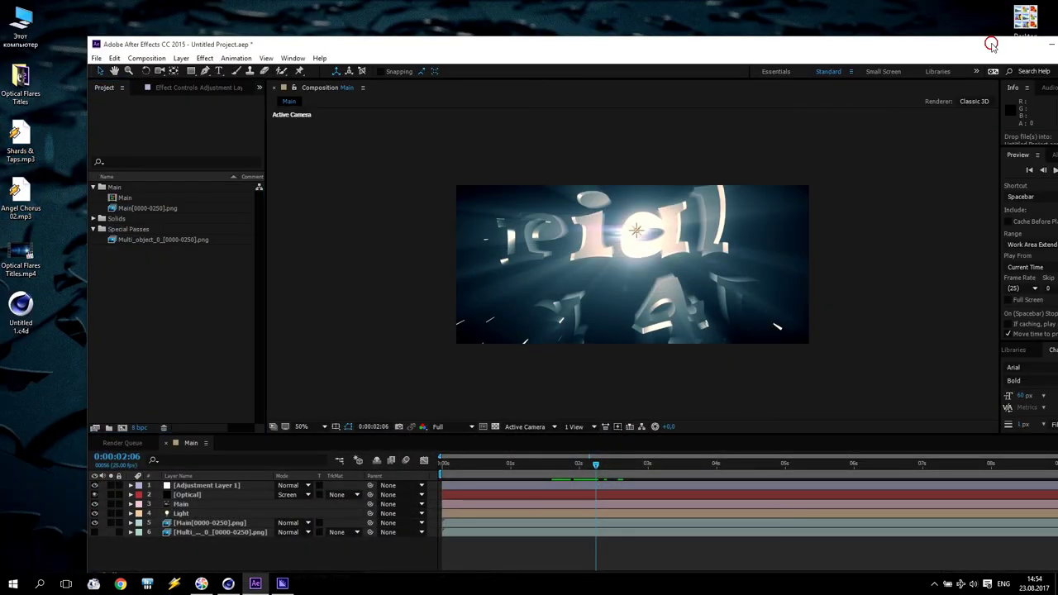
pyautogui.moveTo(959, 43); pyautogui.dragTo(980, 2)
pyautogui.moveTo(36, 195); pyautogui.dragTo(137, 551)
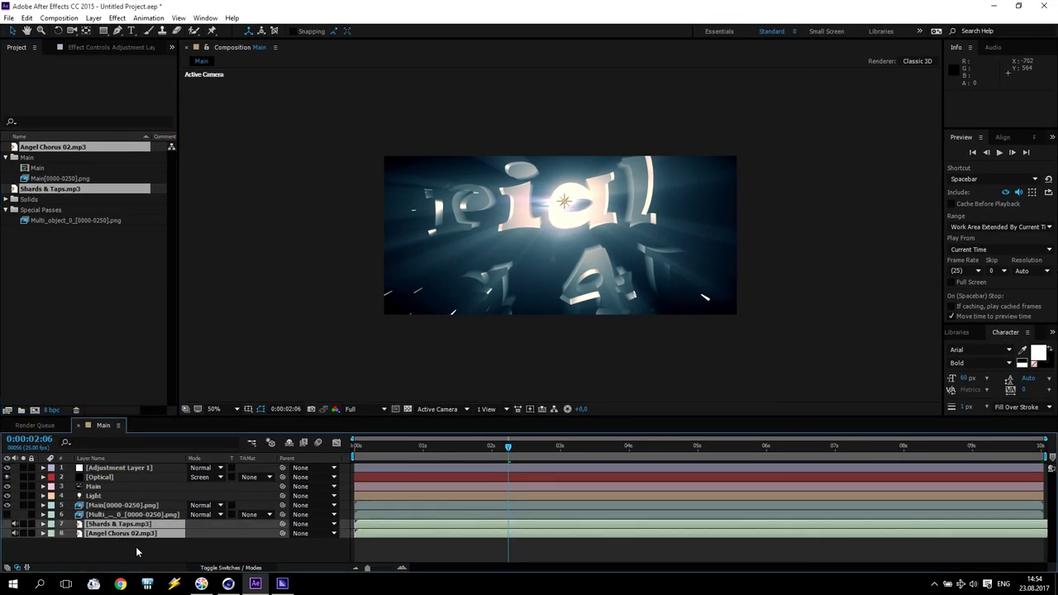
# Keyframe the Audio Levels of both sound layers to fade from 0 dB at 0:00:09:00 to -48 dB at 0:00:10:00
pyautogui.click(43, 525)
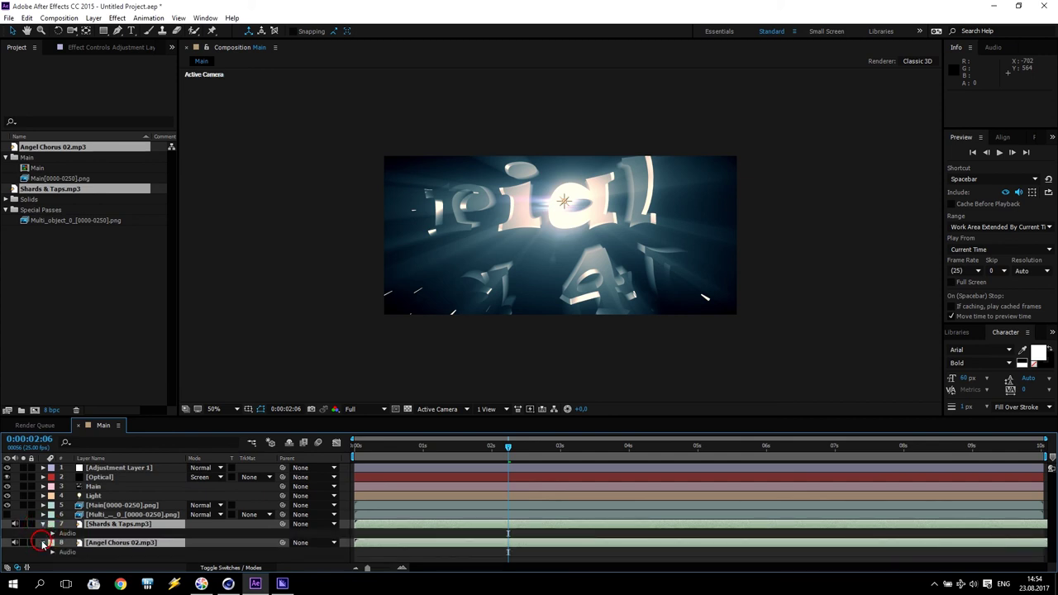
pyautogui.click(43, 543)
pyautogui.click(43, 525)
pyautogui.click(52, 533)
pyautogui.moveTo(263, 417); pyautogui.dragTo(263, 282)
pyautogui.click(51, 436)
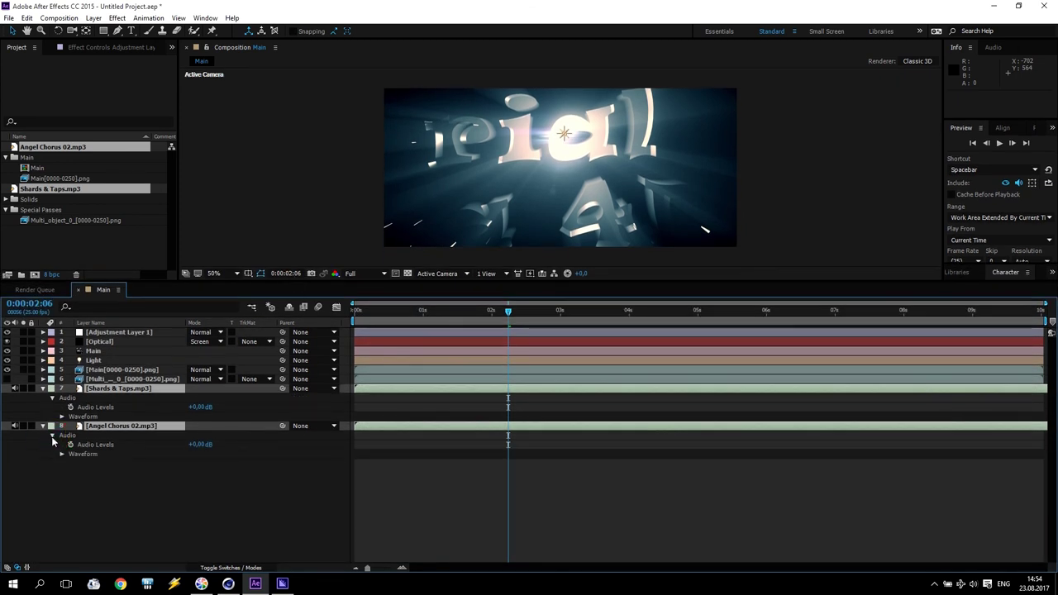
pyautogui.moveTo(514, 310); pyautogui.dragTo(974, 324)
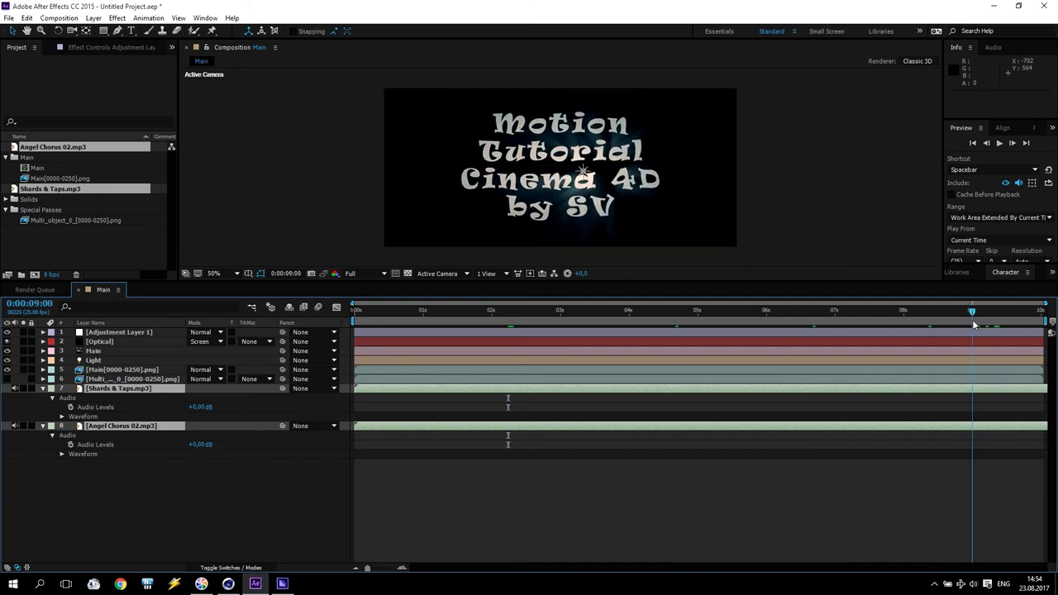
pyautogui.click(70, 407)
pyautogui.moveTo(972, 321); pyautogui.dragTo(1041, 321)
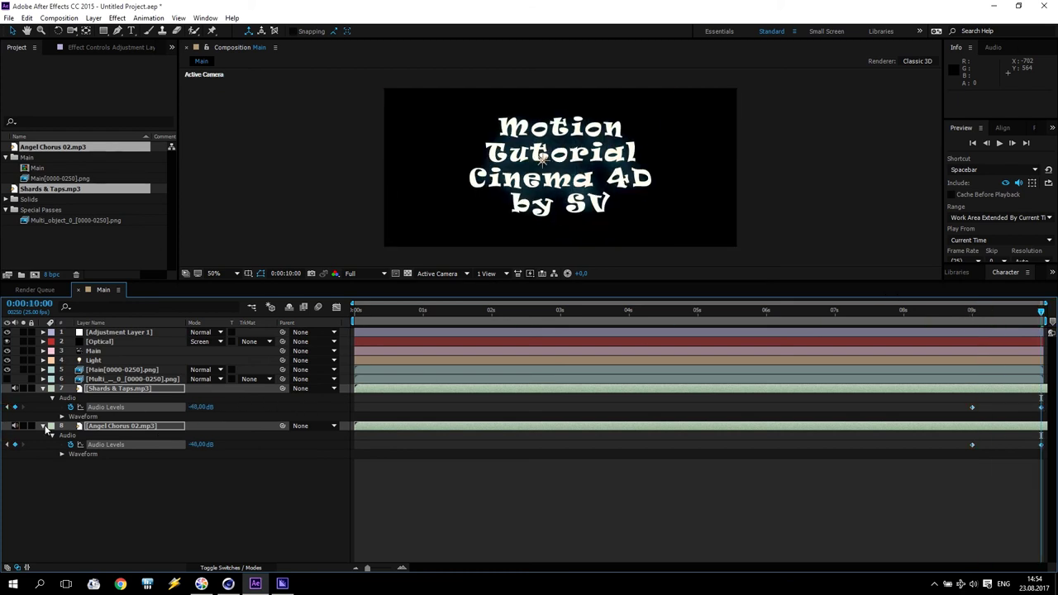
# Create a black 1280 × 576 px solid named Black Solid 1 above the adjustment layer
pyautogui.click(106, 332)
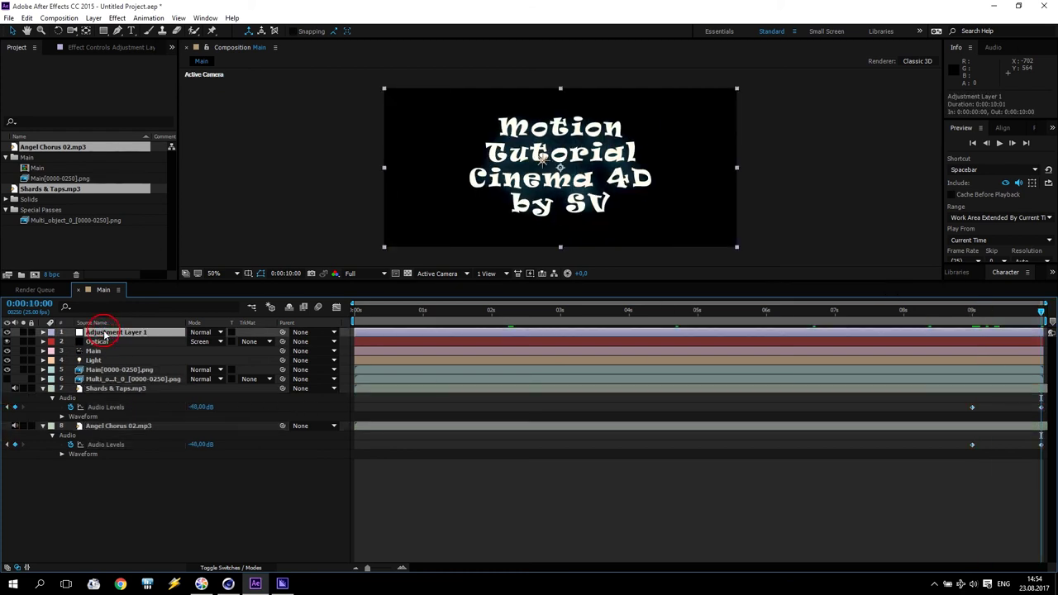
pyautogui.click(94, 17)
pyautogui.moveTo(99, 31)
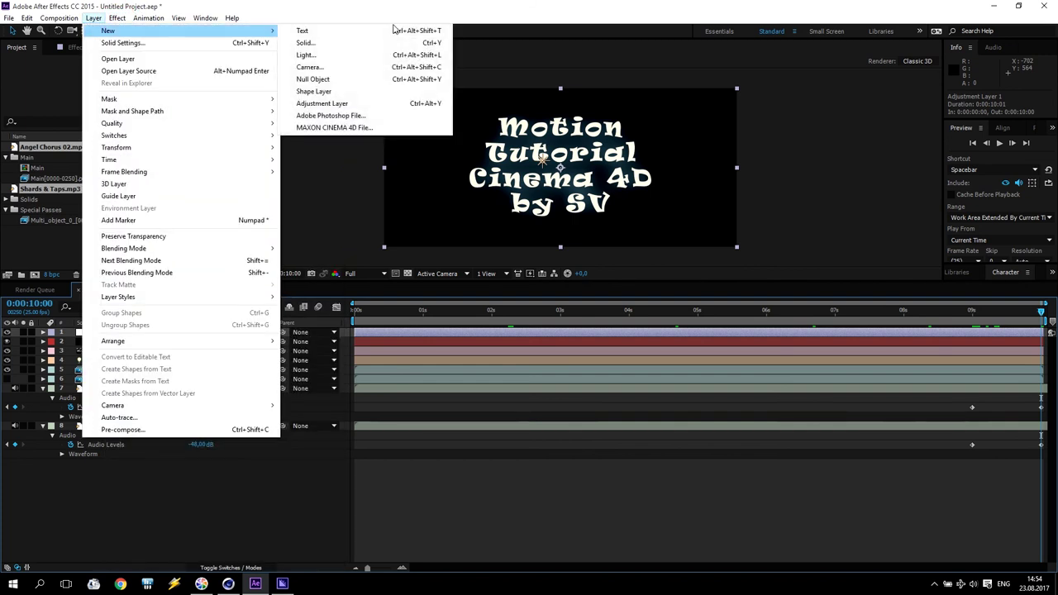
pyautogui.click(351, 44)
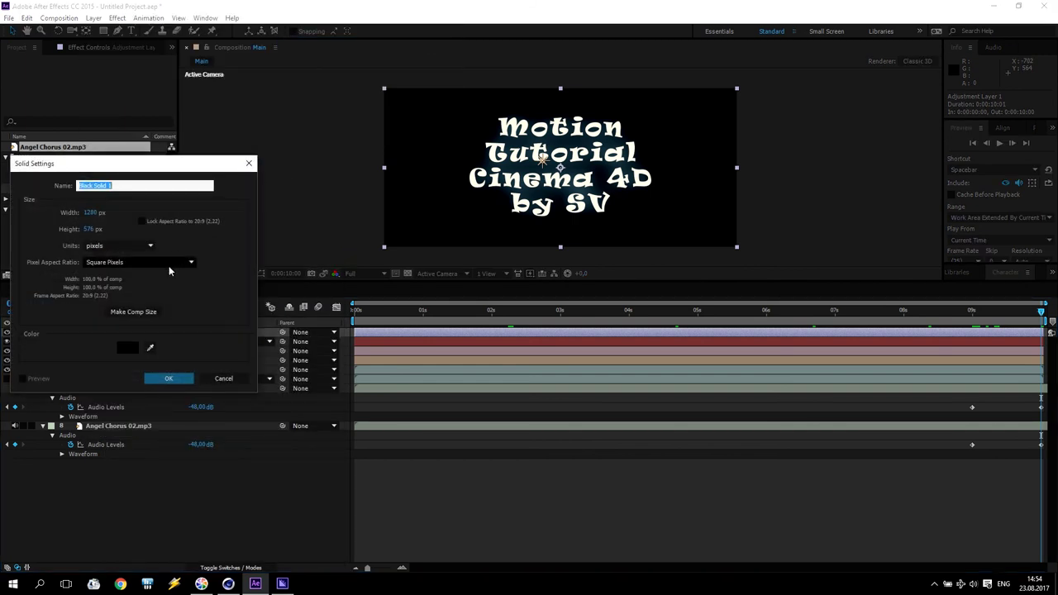
pyautogui.click(168, 380)
# Keyframe the black solid's opacity from 100% at 0:00:00:00 to 0% shortly after the start, and from 0% near the end to 100% at 0:00:10:00
pyautogui.moveTo(979, 311); pyautogui.dragTo(141, 332)
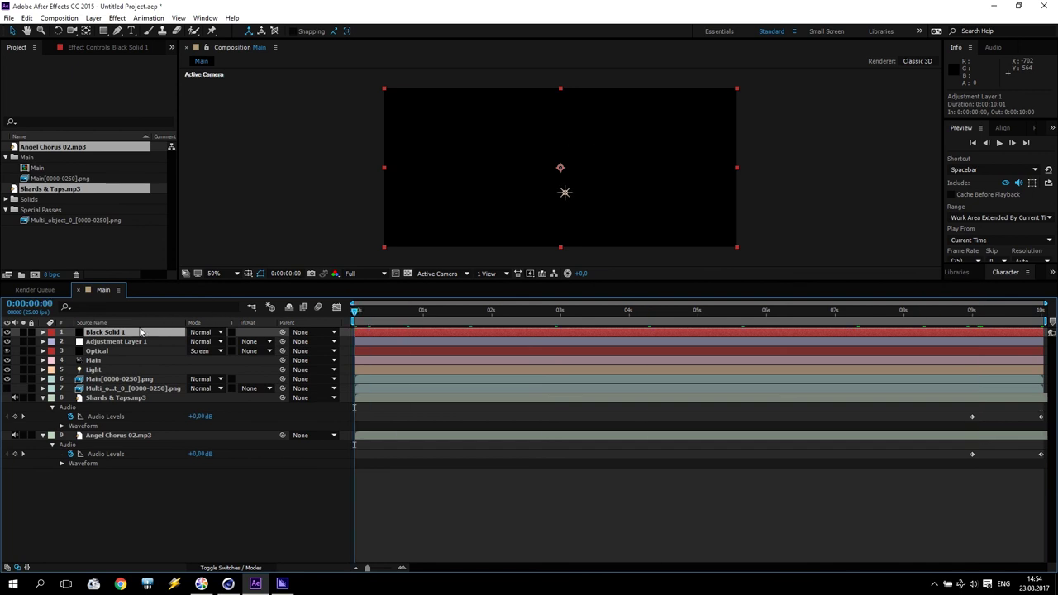
pyautogui.press('t')
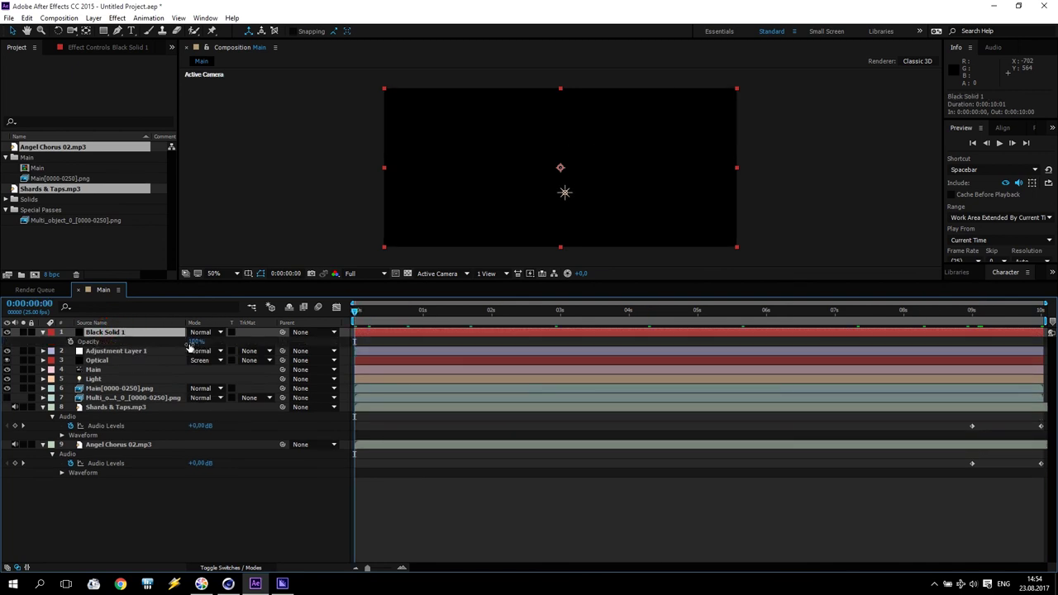
pyautogui.click(70, 342)
pyautogui.moveTo(357, 315); pyautogui.dragTo(1041, 313)
pyautogui.write('0')
pyautogui.click(8, 348)
pyautogui.click(15, 341)
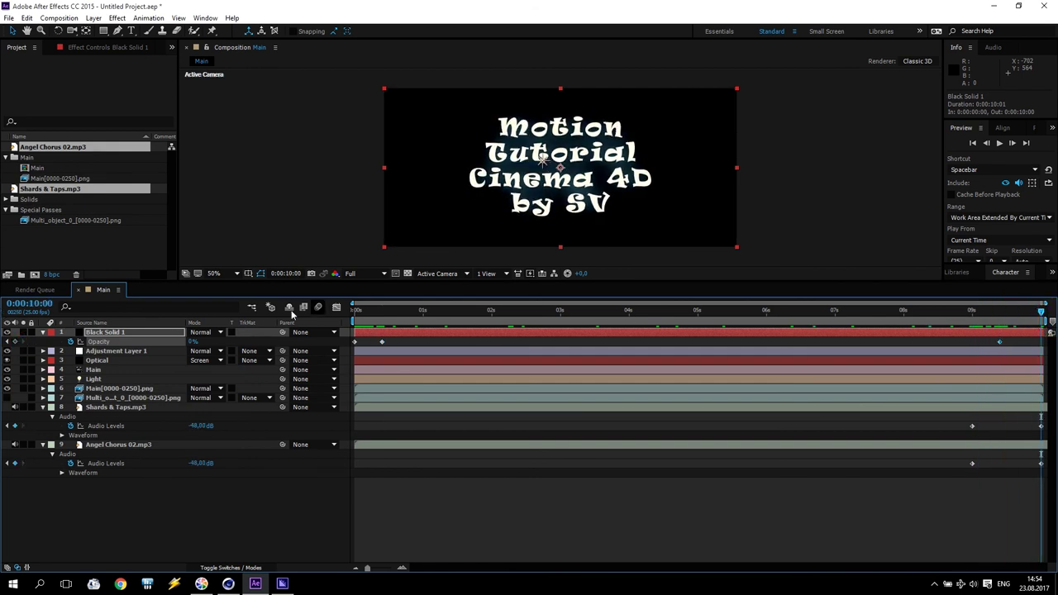
pyautogui.moveTo(190, 347); pyautogui.dragTo(712, 340)
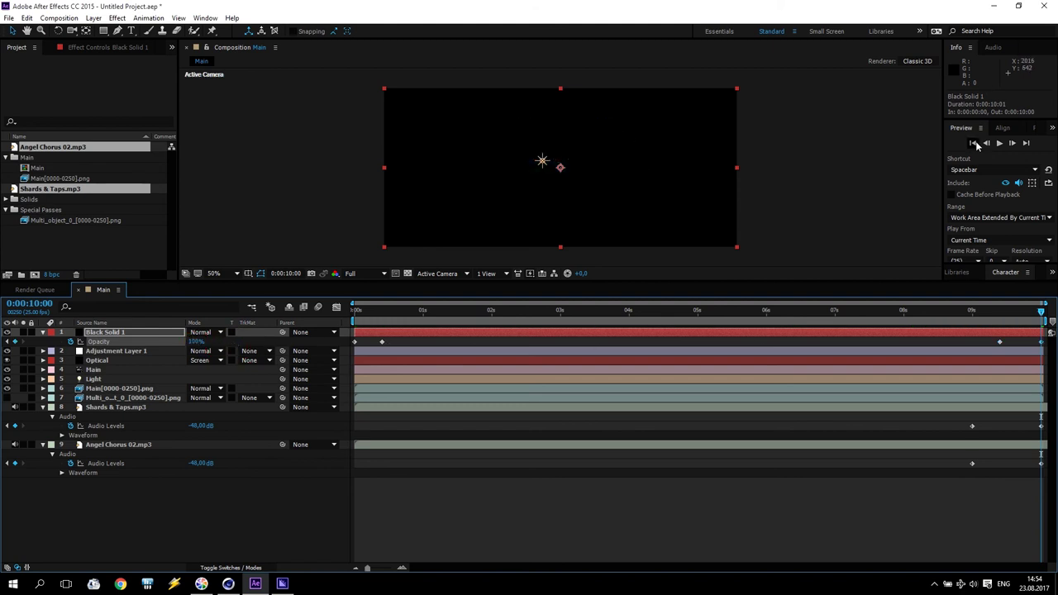
# Preview the Main composition from the first frame at 50% magnification to check the fades and sound
pyautogui.click(973, 142)
pyautogui.click(999, 142)
pyautogui.scroll(3, 571, 190)
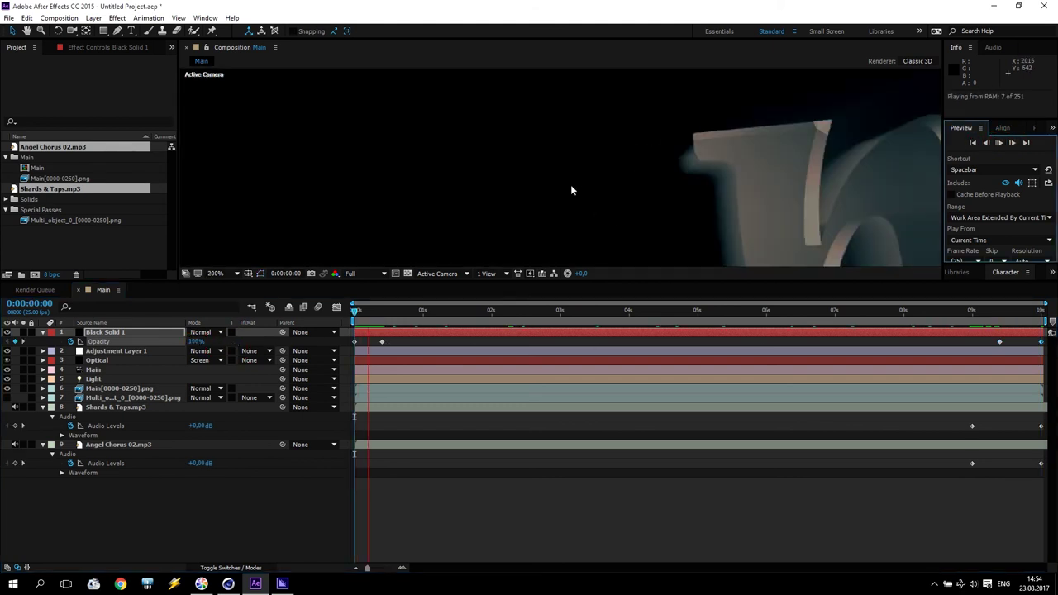
pyautogui.scroll(-4, 570, 190)
pyautogui.scroll(2, 570, 189)
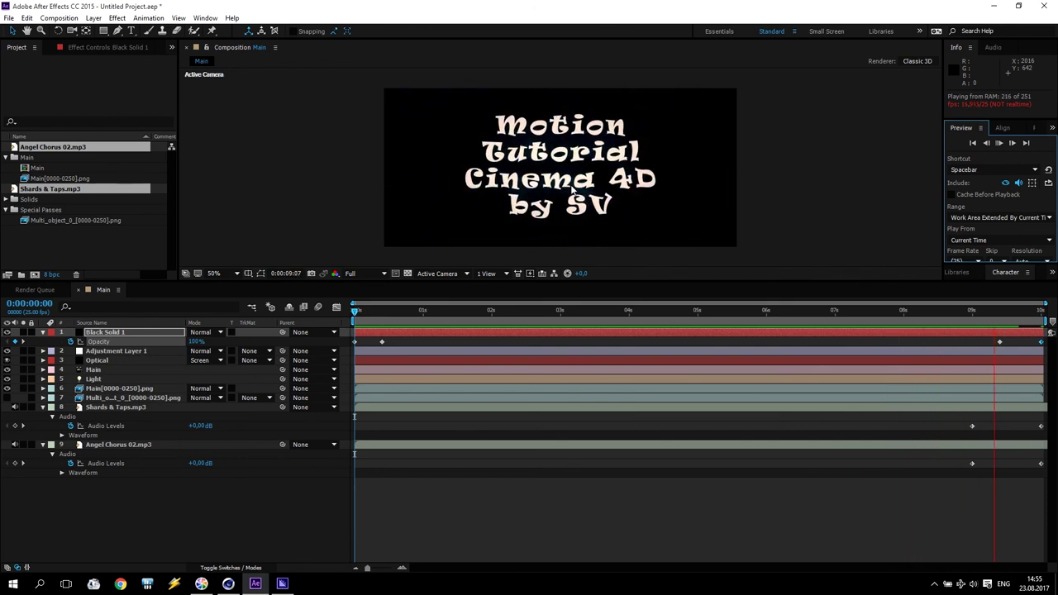
pyautogui.click(998, 146)
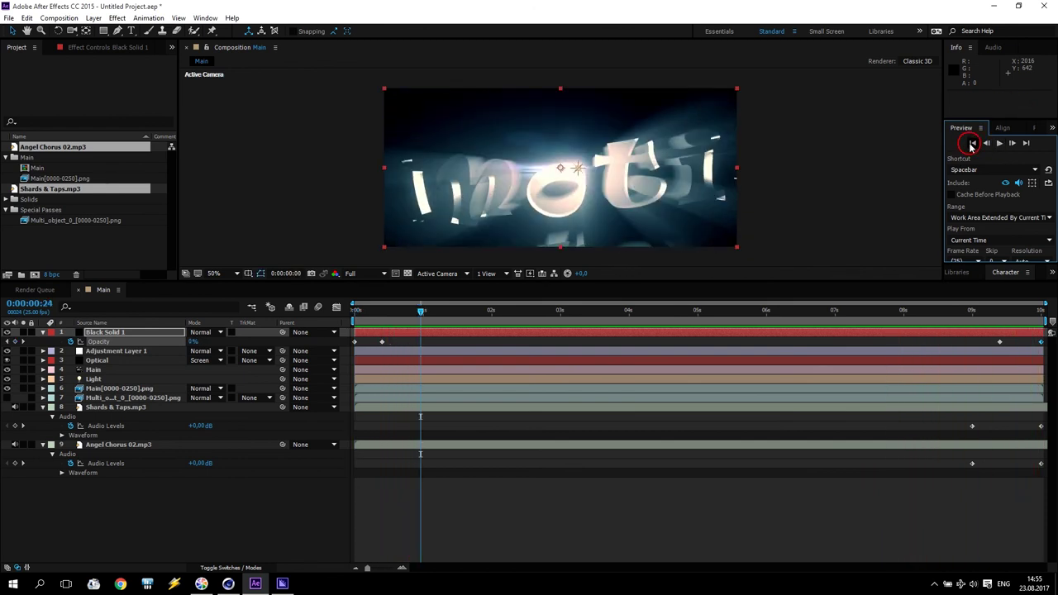
# Return to 0:00:00:00, add the Main composition to the Adobe Media Encoder queue and switch to Adobe Media Encoder
pyautogui.click(356, 306)
pyautogui.click(98, 333)
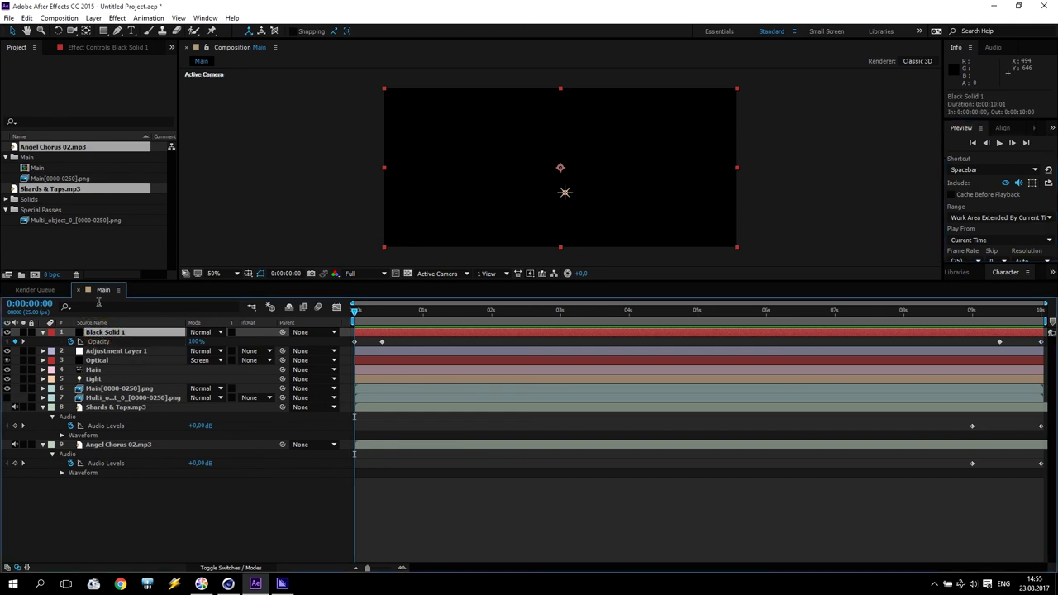
pyautogui.click(60, 18)
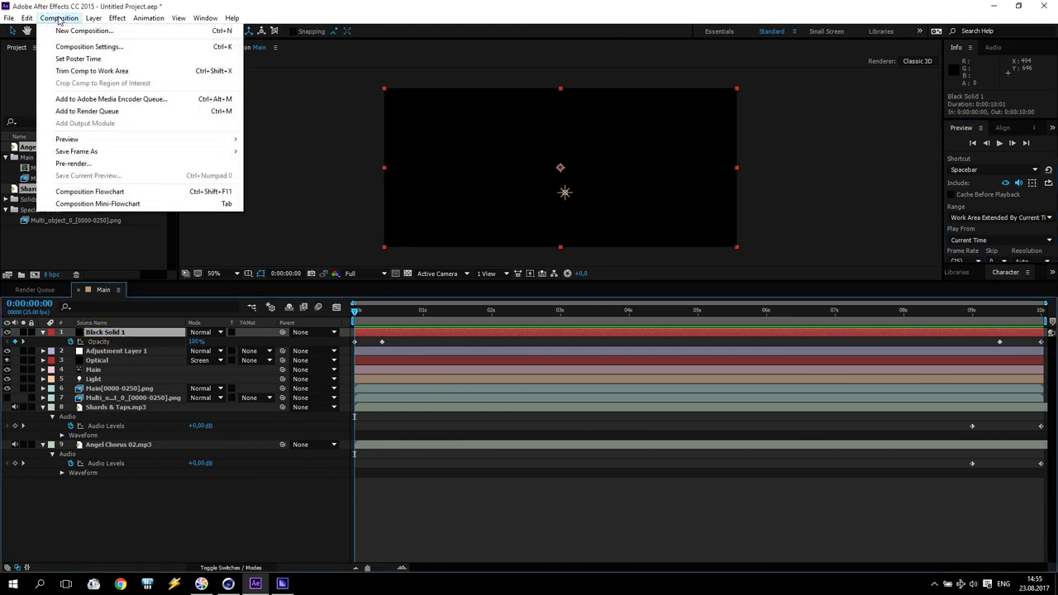
pyautogui.click(142, 100)
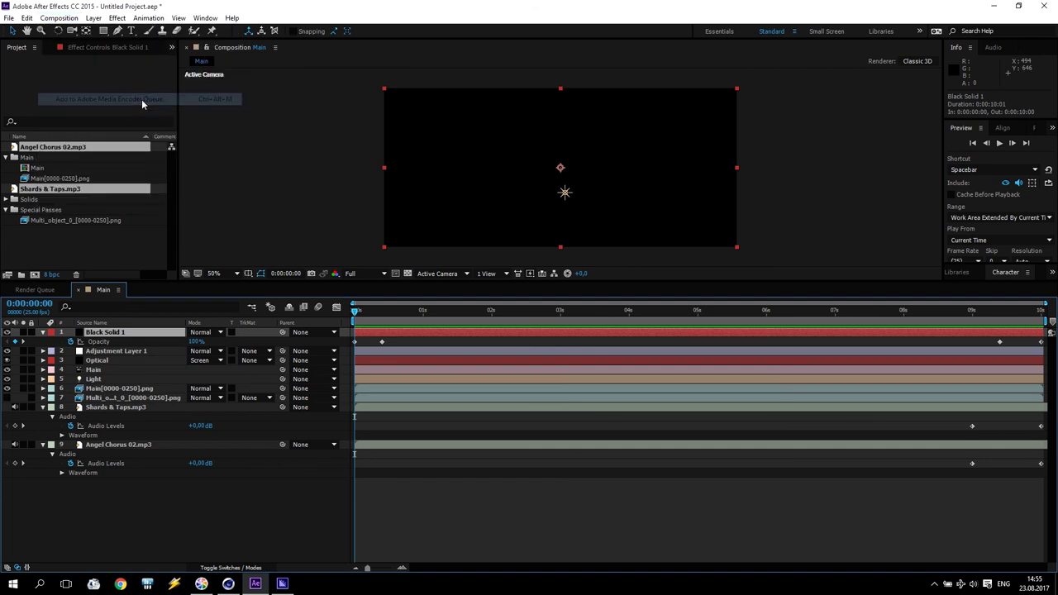
pyautogui.click(282, 583)
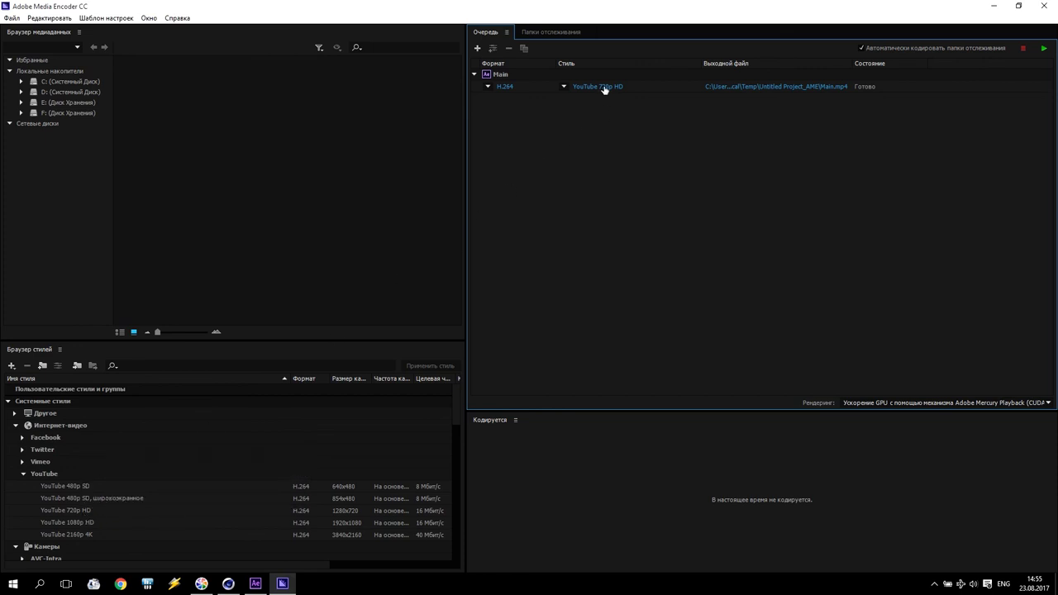
# Set the Main queue item's output file to Optical Flares Titles.mp4 in the Desktop folder, replacing the existing file
pyautogui.click(743, 87)
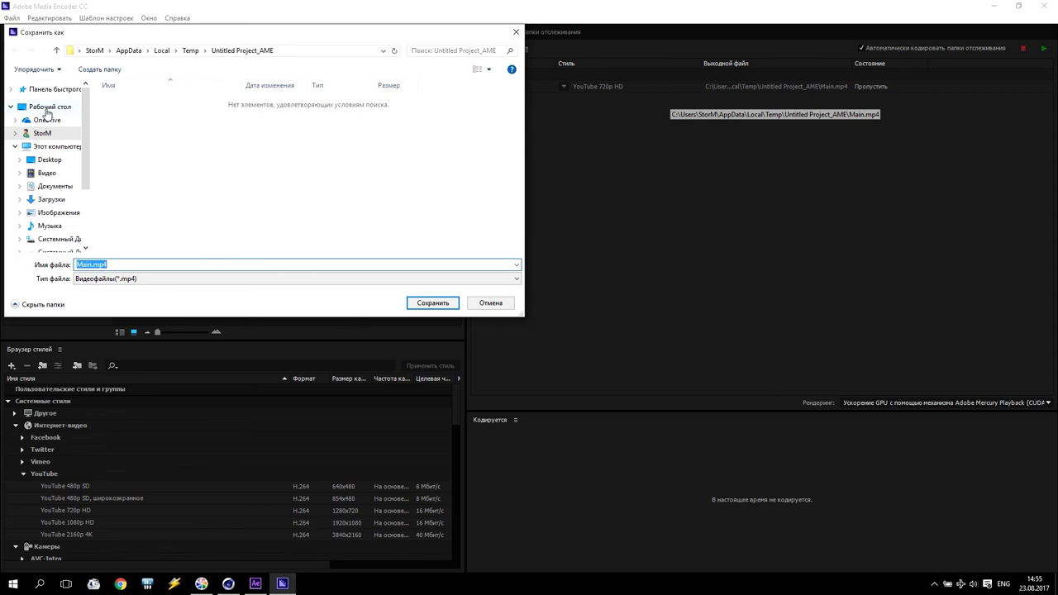
pyautogui.click(50, 160)
pyautogui.click(89, 265)
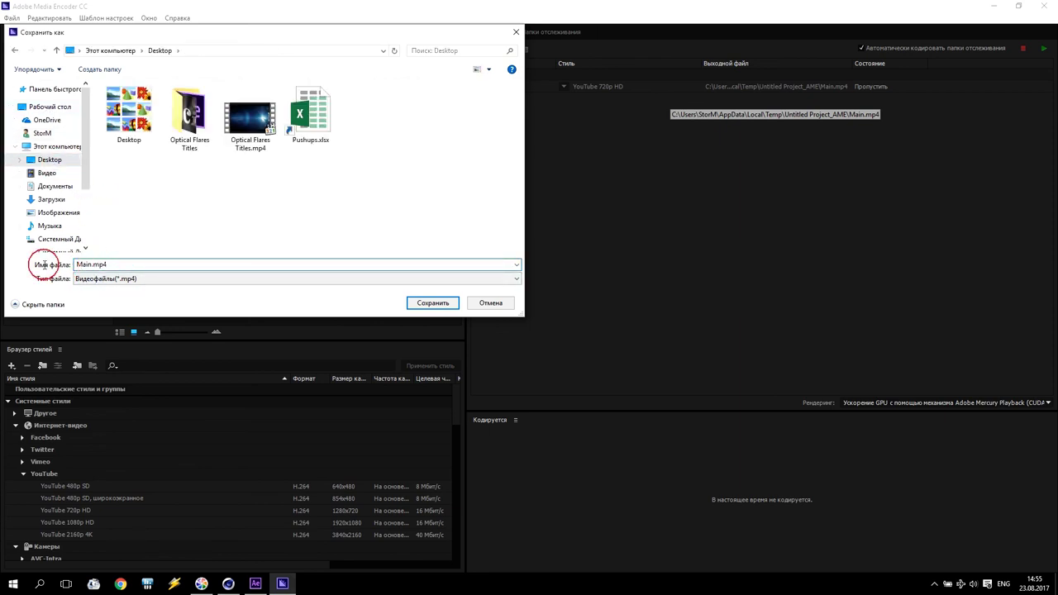
pyautogui.doubleClick(85, 264)
pyautogui.write('optical Fr')
pyautogui.press('BackSpace')
pyautogui.write('lares')
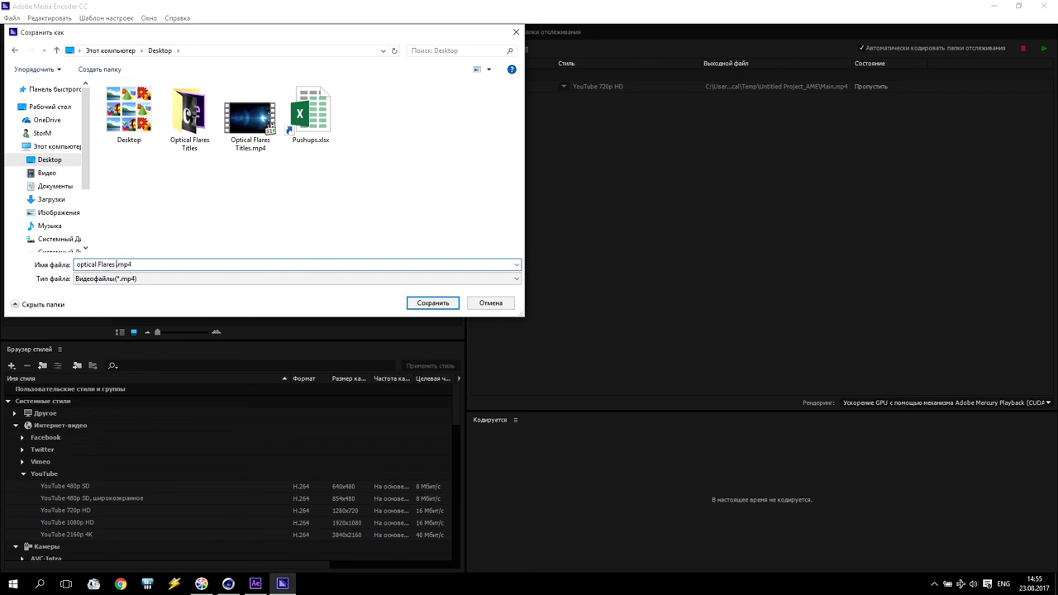
pyautogui.write(' Titels')
pyautogui.click(129, 265)
pyautogui.press('BackSpace')
pyautogui.press('BackSpace')
pyautogui.write('le')
pyautogui.click(434, 304)
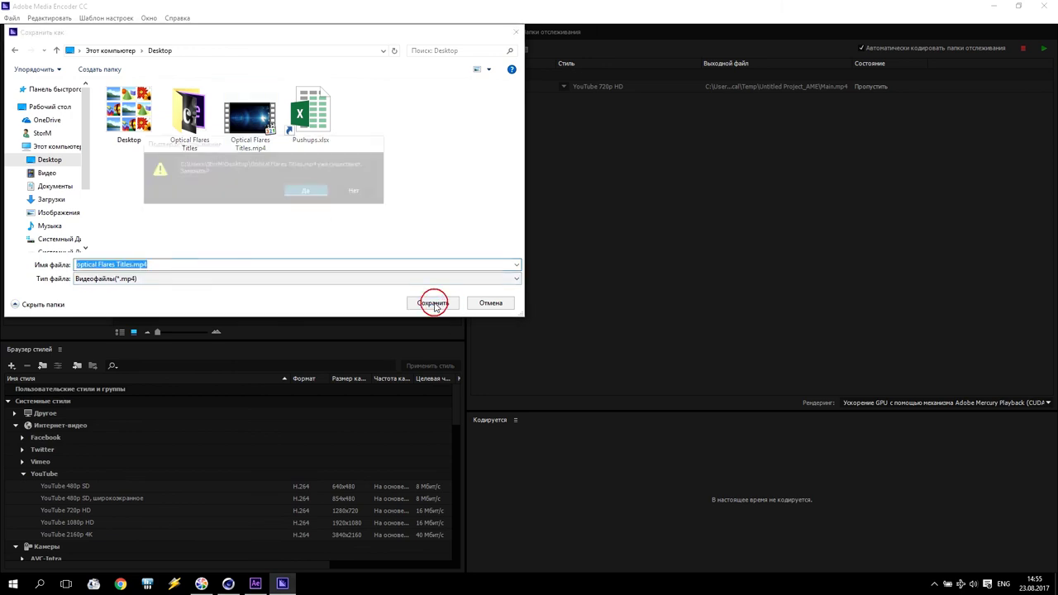
pyautogui.click(295, 195)
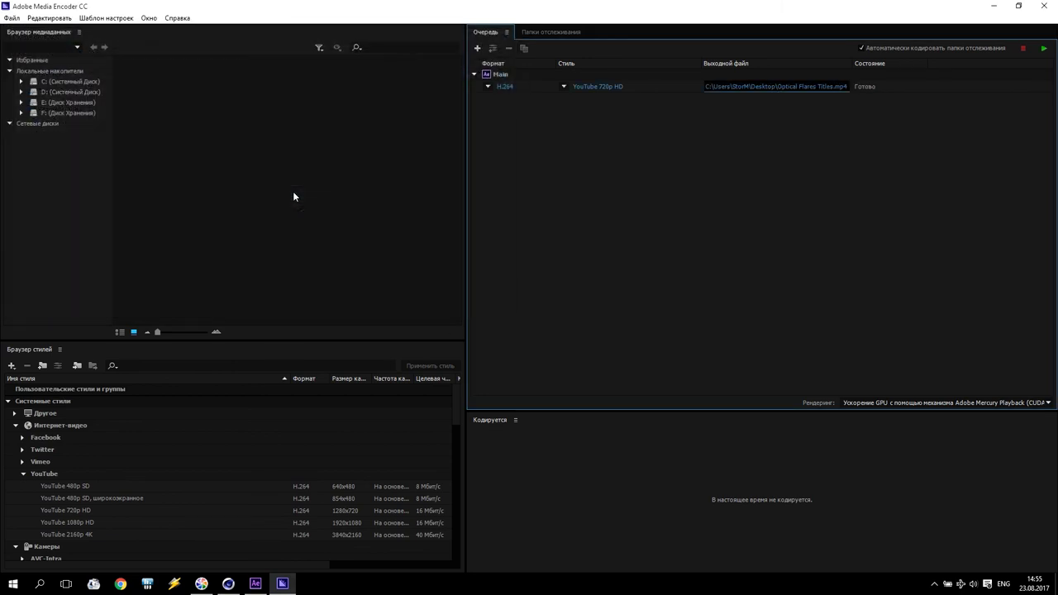
# Start encoding the queued Main composition with the H.264 YouTube 720p HD preset
pyautogui.click(1043, 50)
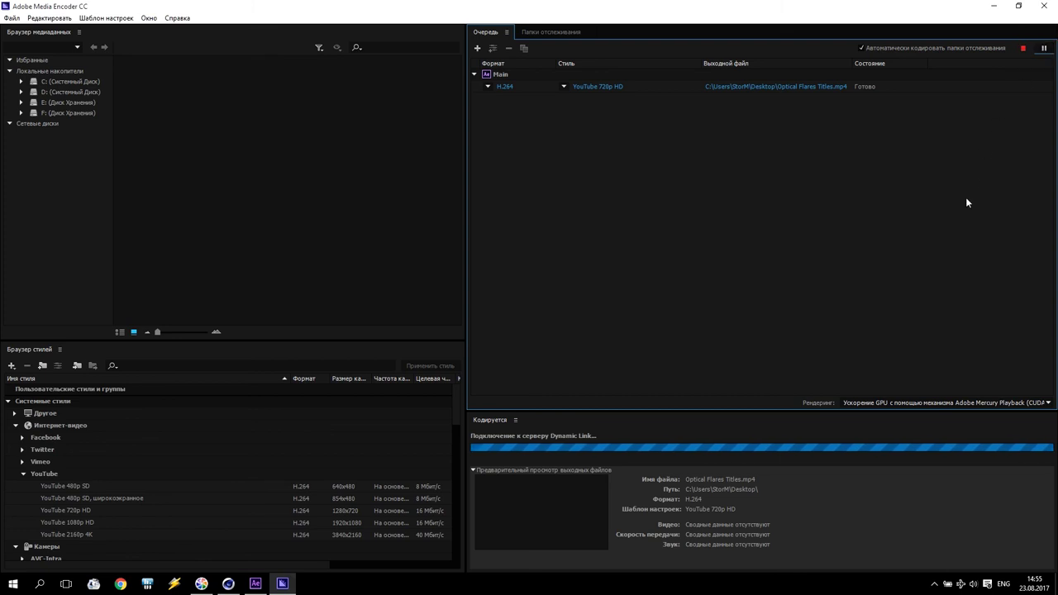